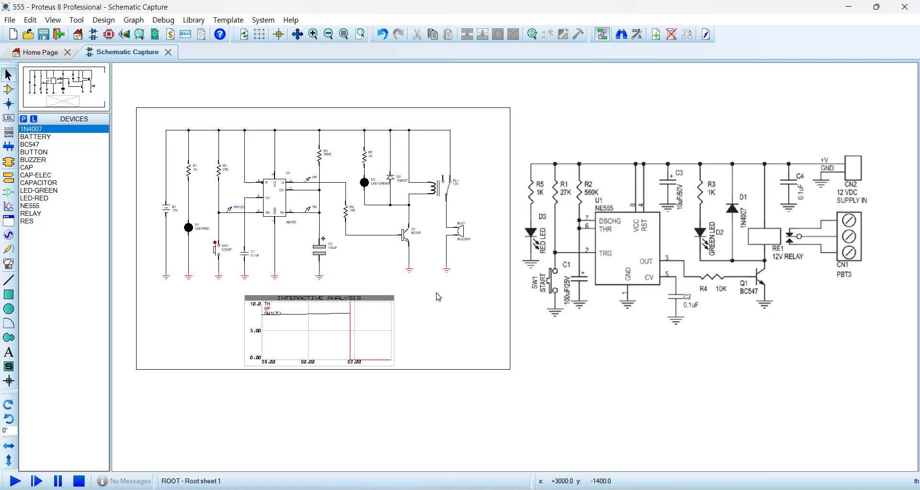
# Delete the interactive analysis graph and the OP, TH and SW1(2) voltage probes from the schematic
pyautogui.rightClick(324, 325)
pyautogui.rightClick(325, 324)
pyautogui.scroll(3, 290, 198)
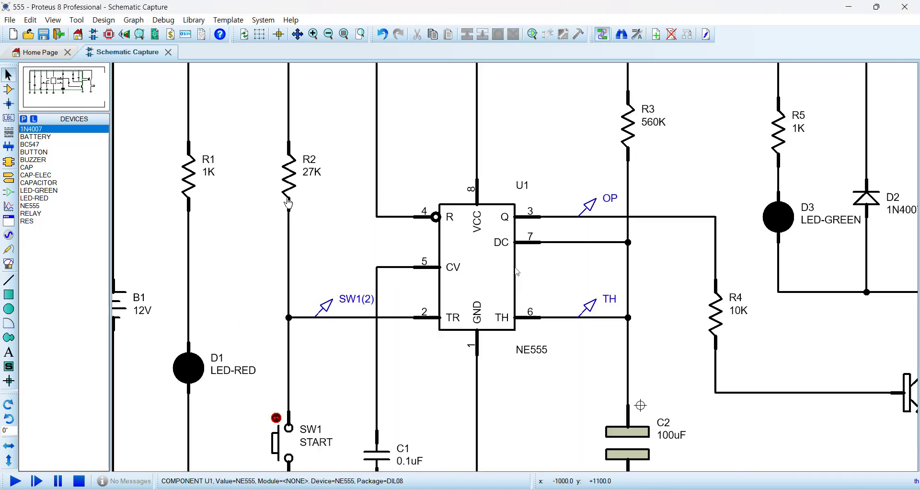
pyautogui.click(592, 211)
pyautogui.rightClick(592, 211)
pyautogui.rightClick(592, 211)
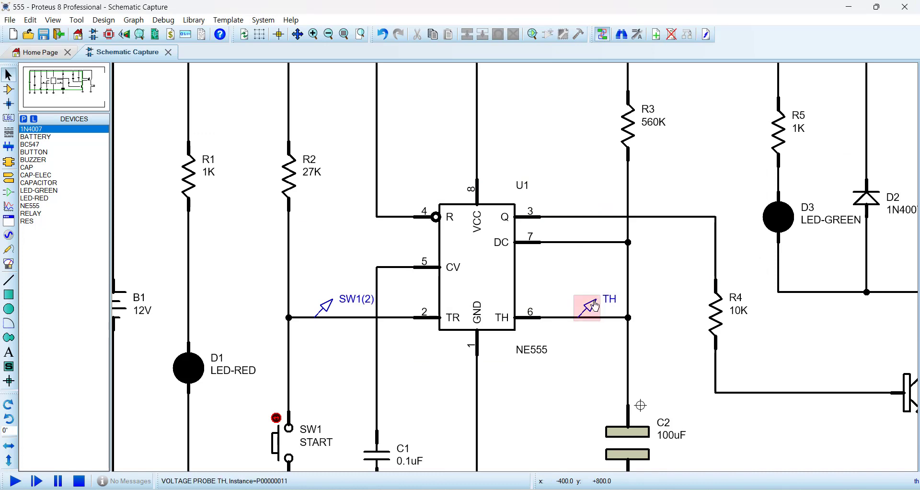
pyautogui.rightClick(589, 306)
pyautogui.rightClick(590, 306)
pyautogui.rightClick(349, 306)
pyautogui.rightClick(348, 305)
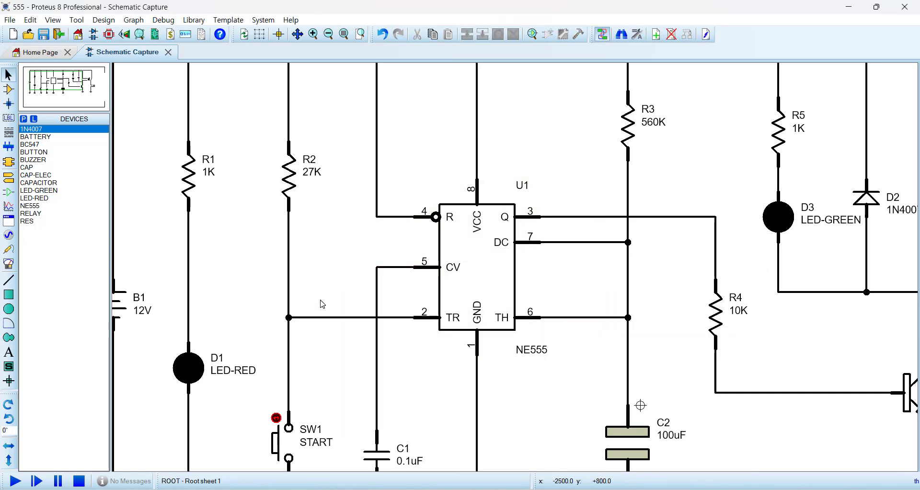
# Place a CAP capacitor rotated 90° beside battery B1, outside the existing circuit
pyautogui.press('F8')
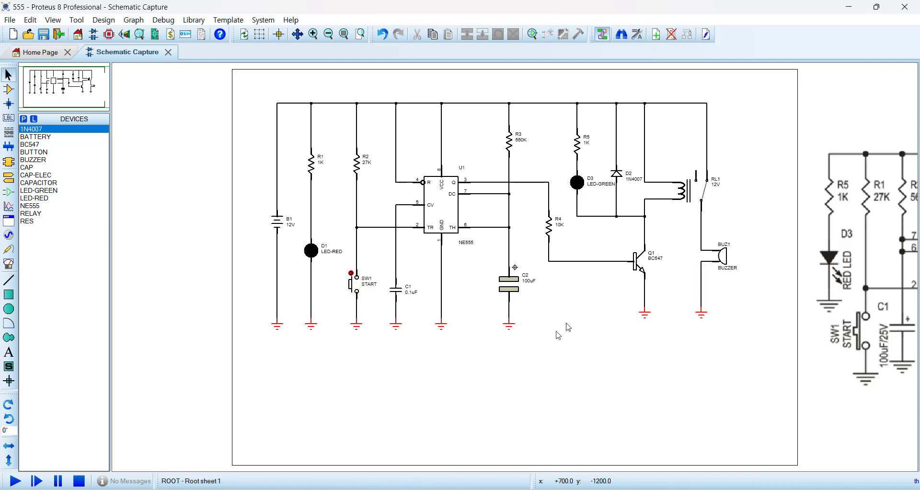
pyautogui.scroll(-1, 602, 319)
pyautogui.click(402, 310)
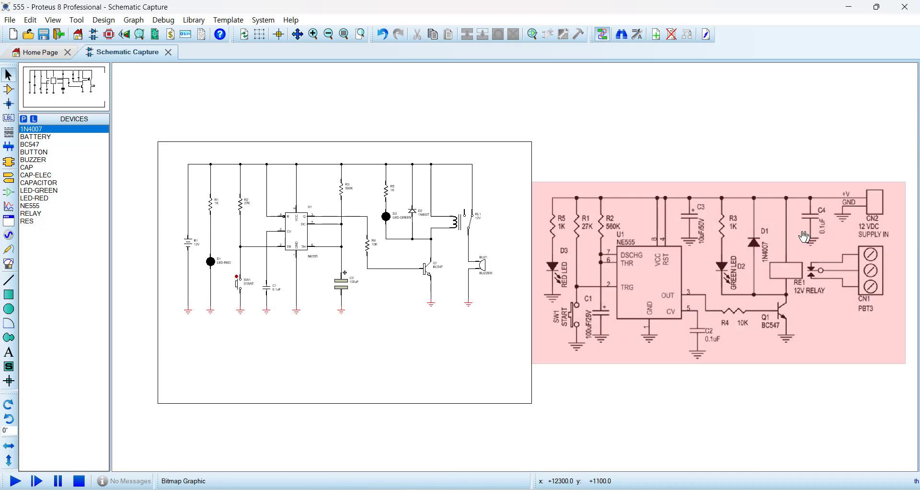
pyautogui.click(26, 168)
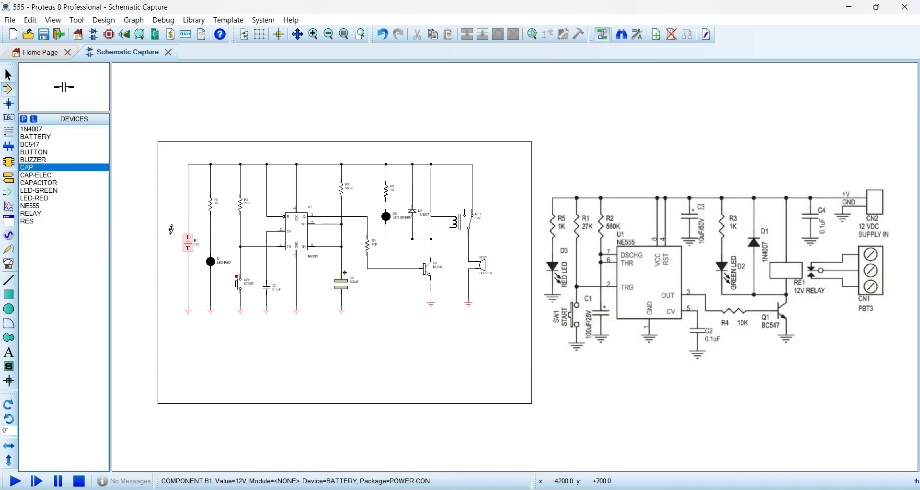
pyautogui.scroll(2, 200, 195)
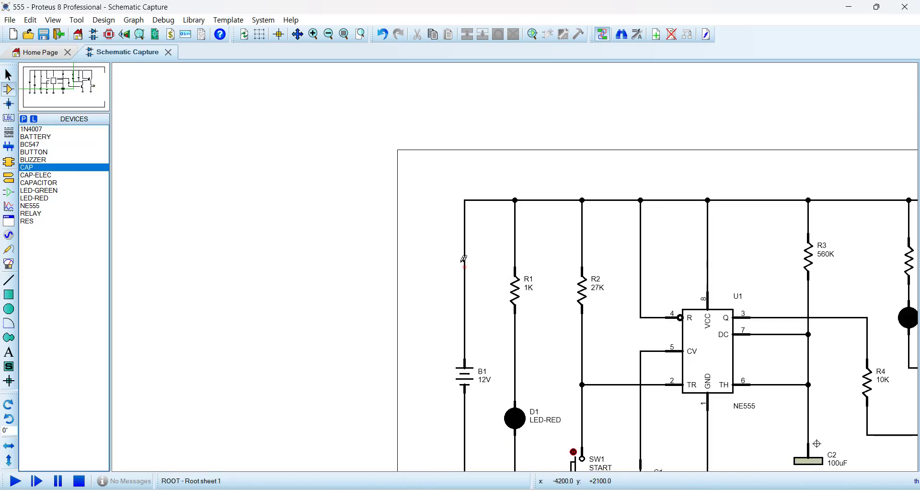
pyautogui.press('KP_Add')
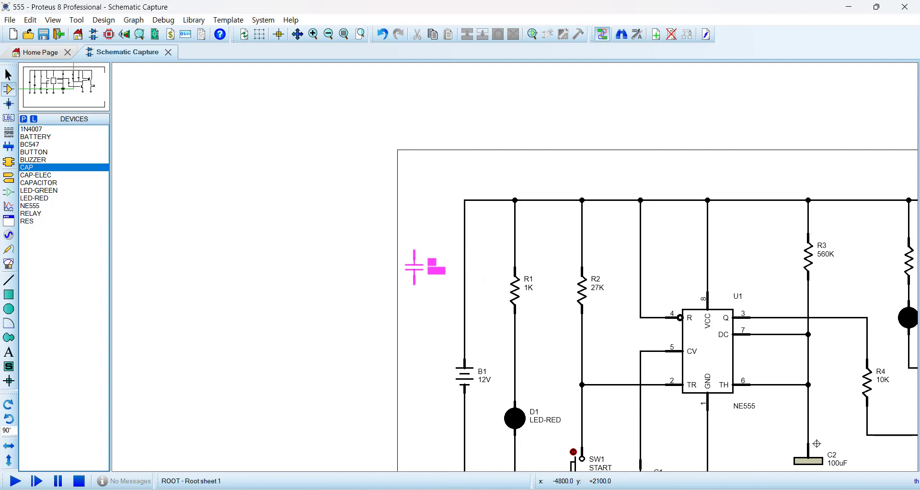
pyautogui.click(414, 267)
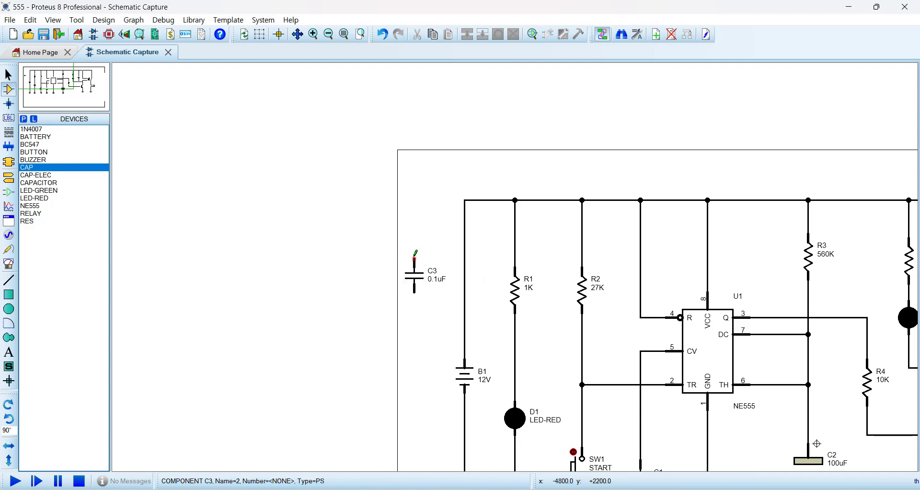
# Wire the new capacitor's upper pin to the supply rail and its lower pin to a new GROUND terminal
pyautogui.click(414, 256)
pyautogui.click(463, 200)
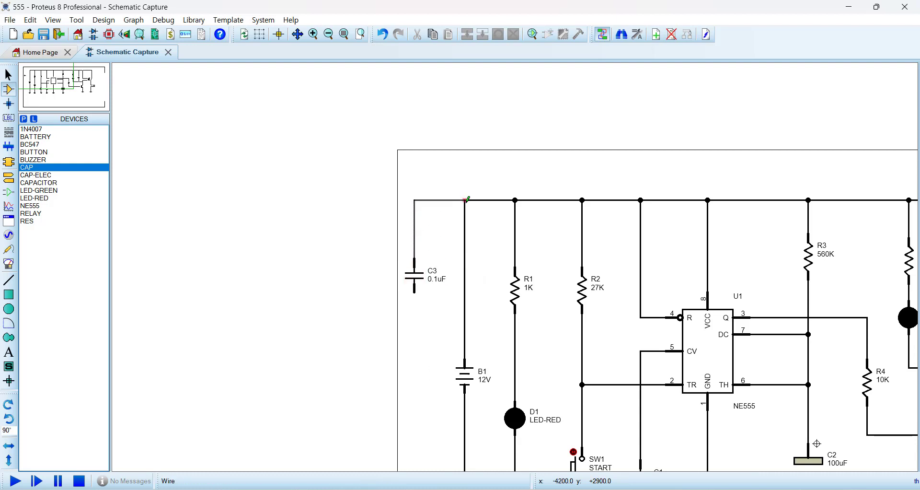
pyautogui.click(9, 177)
pyautogui.click(42, 169)
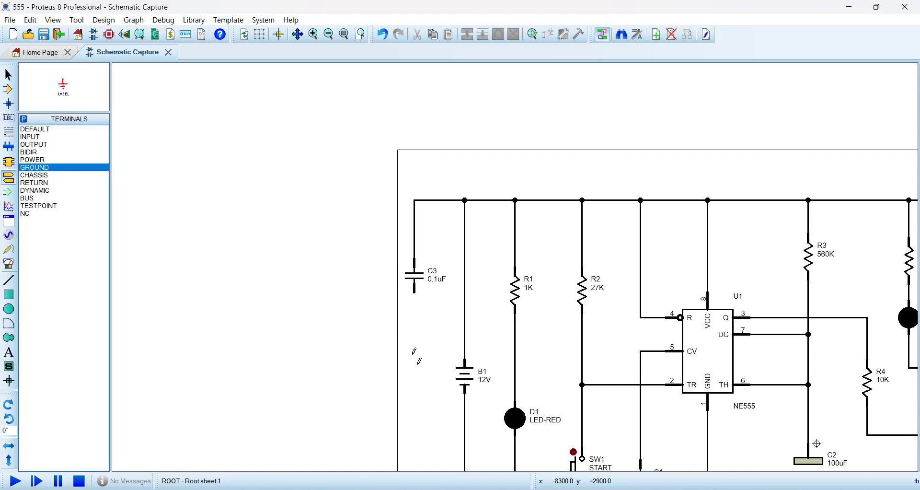
pyautogui.click(414, 325)
pyautogui.click(415, 328)
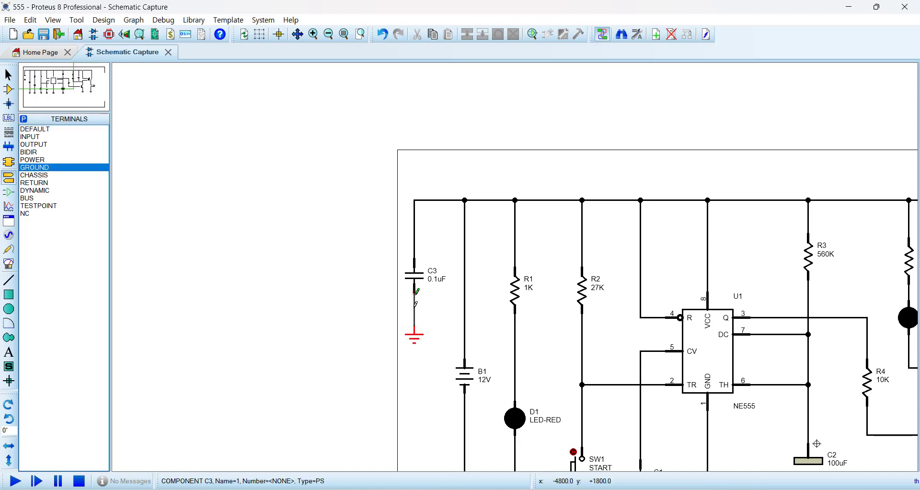
pyautogui.click(416, 291)
# Delete capacitor C2 between the NE555's TH line and ground
pyautogui.scroll(-3, 417, 288)
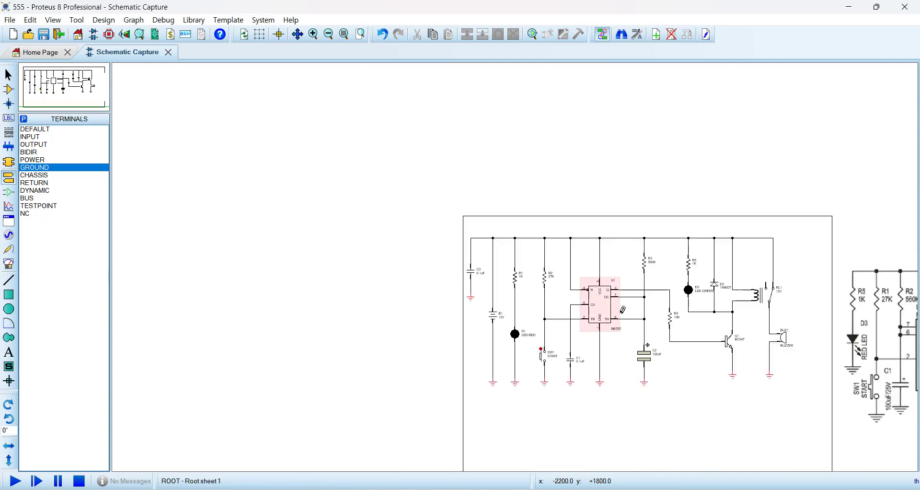
pyautogui.scroll(1, 359, 252)
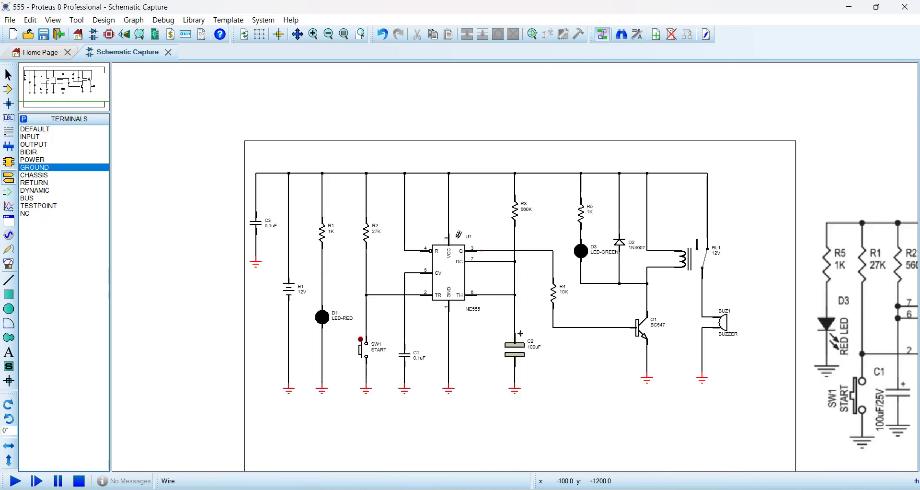
pyautogui.moveTo(615, 326); pyautogui.dragTo(437, 316)
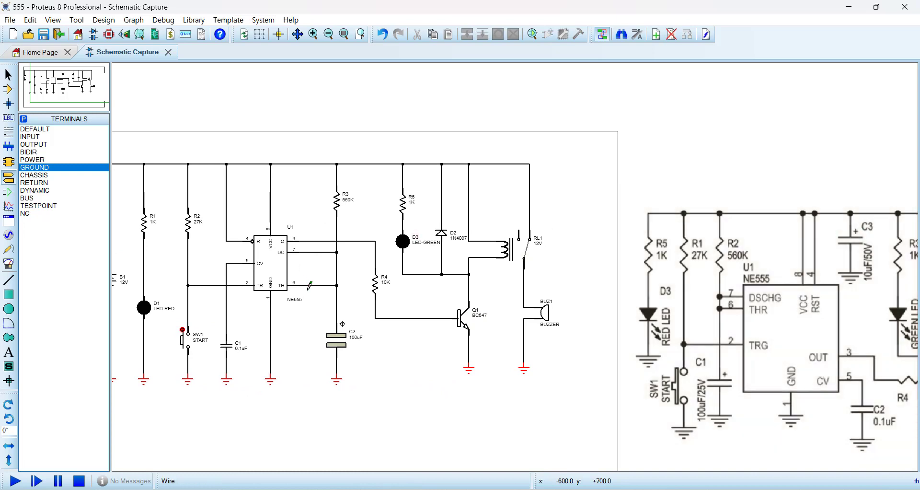
pyautogui.moveTo(299, 303); pyautogui.dragTo(466, 303)
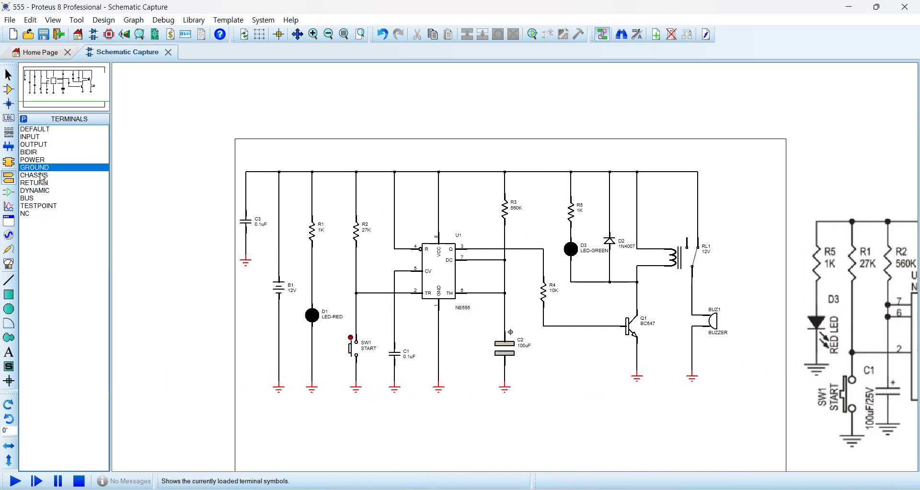
pyautogui.click(9, 89)
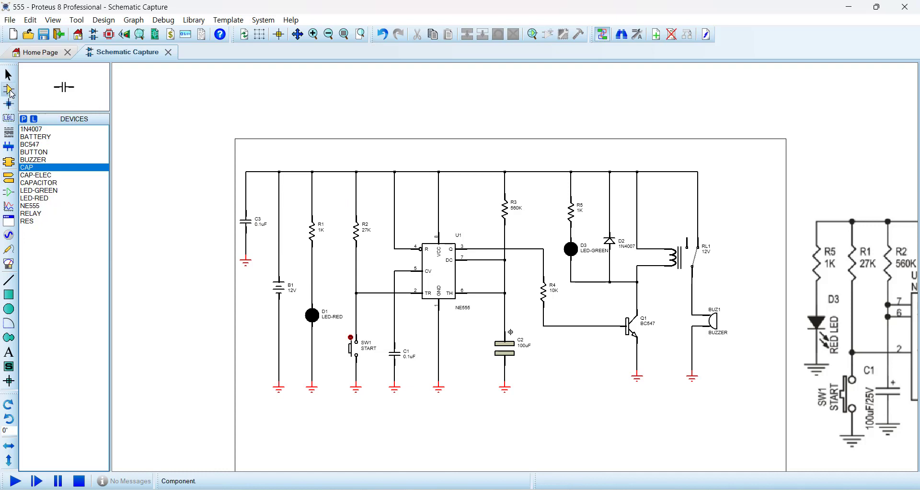
pyautogui.click(38, 175)
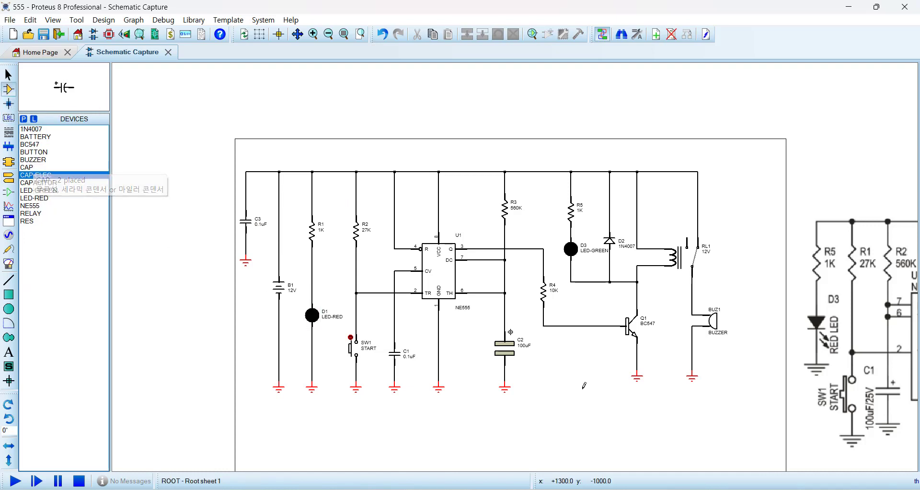
pyautogui.scroll(2, 525, 358)
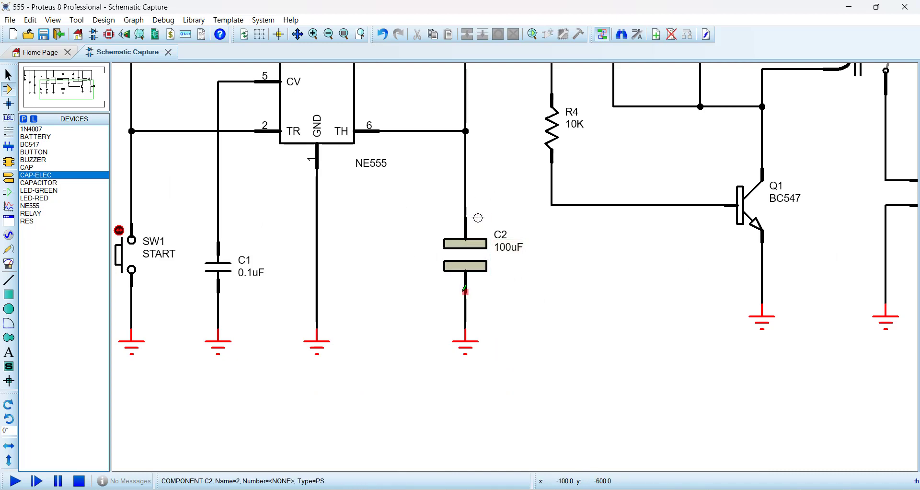
pyautogui.click(429, 265)
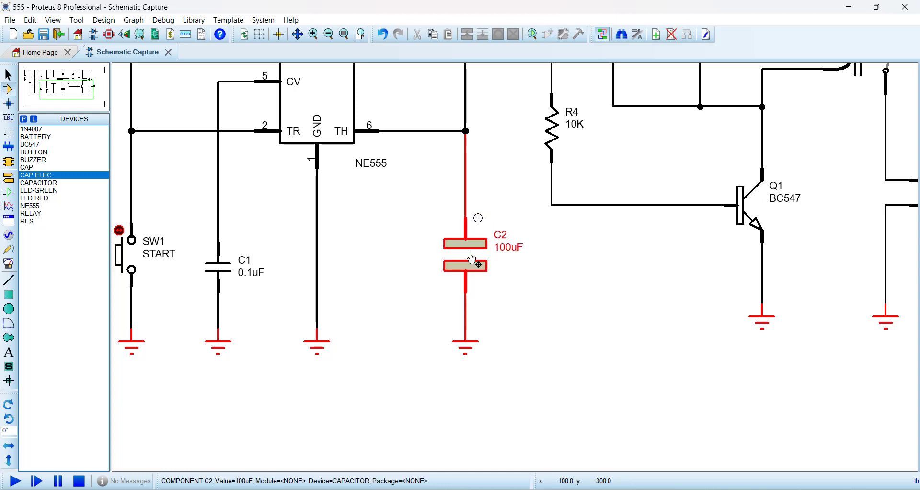
pyautogui.press('Delete')
# Place a CAP-ELEC rotated 270° in the deleted capacitor's position and wire it between the NE555's TH line and the ground terminal
pyautogui.click(45, 179)
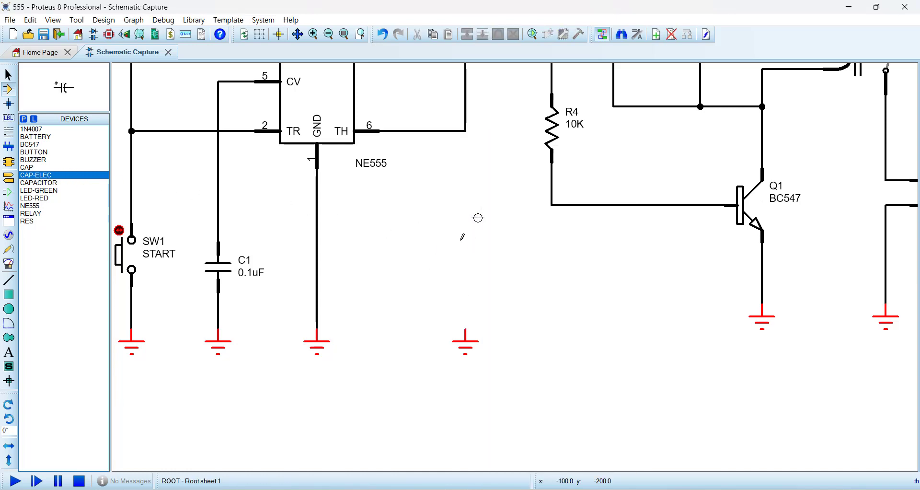
pyautogui.press('KP_Add')
pyautogui.press('KP_Add')
pyautogui.press('KP_Add')
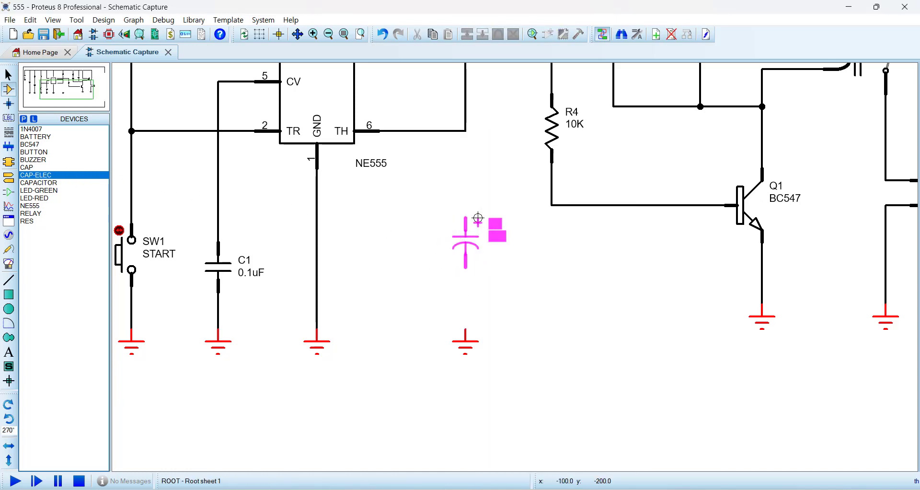
pyautogui.click(477, 218)
pyautogui.click(465, 267)
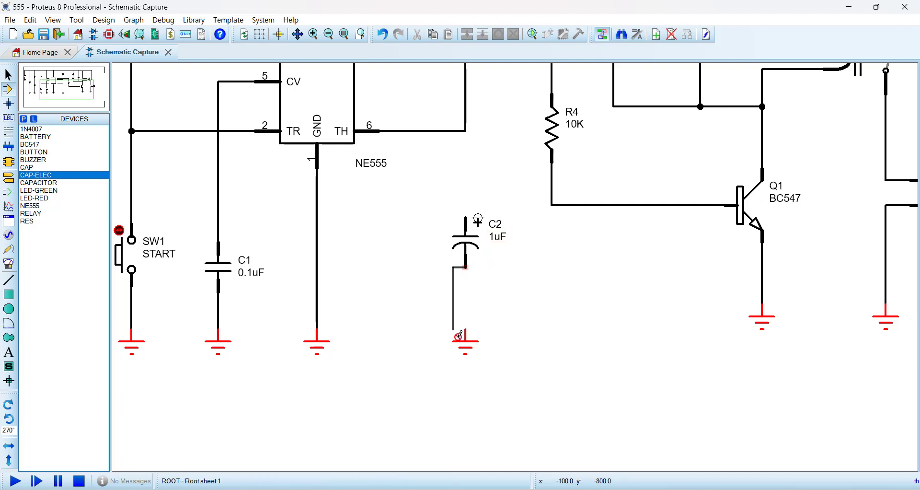
pyautogui.click(460, 335)
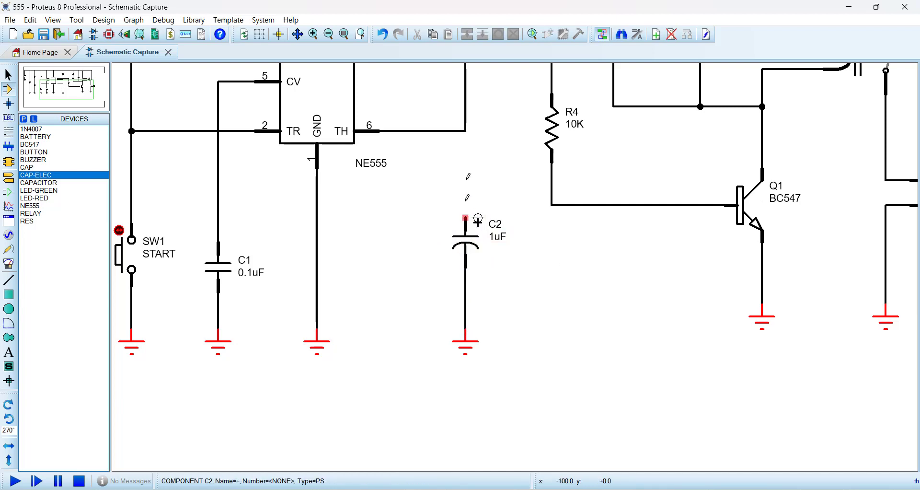
pyautogui.click(465, 217)
pyautogui.click(465, 131)
# Set the capacitance of electrolytic capacitor C2 to 100uF
pyautogui.doubleClick(465, 241)
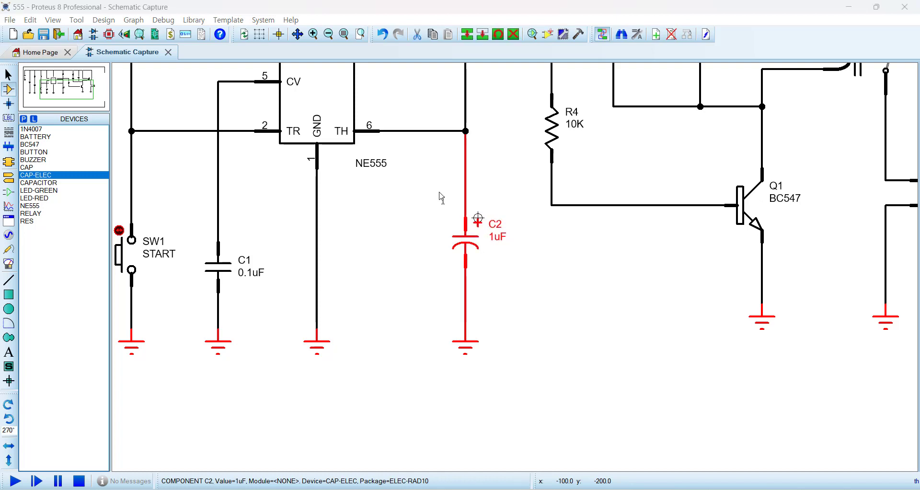
pyautogui.click(391, 174)
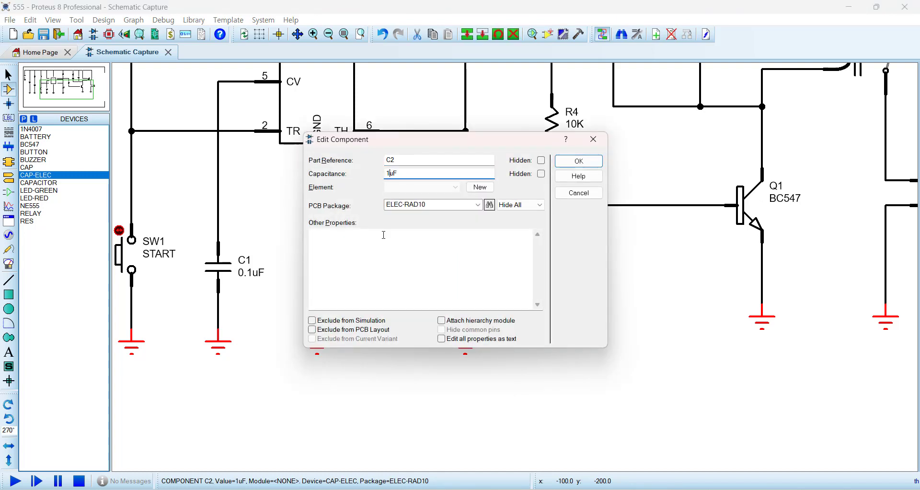
pyautogui.click(579, 161)
# Copy electrolytic capacitor C2 with its ground terminal and place the duplicate between the NE555's VCC line and R3
pyautogui.scroll(-4, 596, 313)
pyautogui.scroll(3, 532, 240)
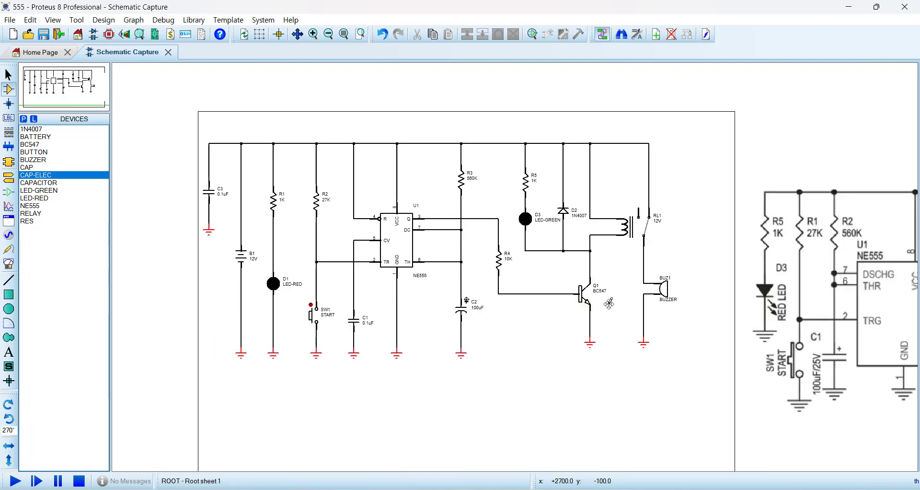
pyautogui.moveTo(609, 304); pyautogui.dragTo(499, 283)
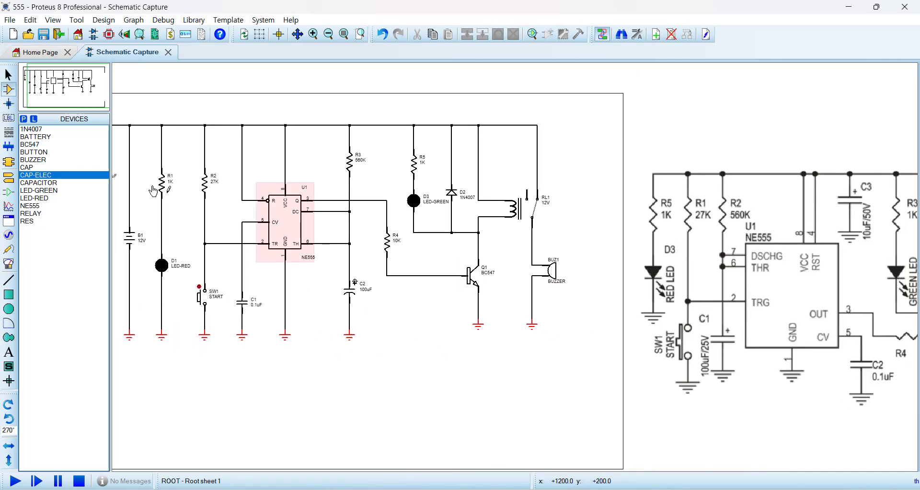
pyautogui.moveTo(323, 270); pyautogui.dragTo(377, 367)
pyautogui.click(435, 376)
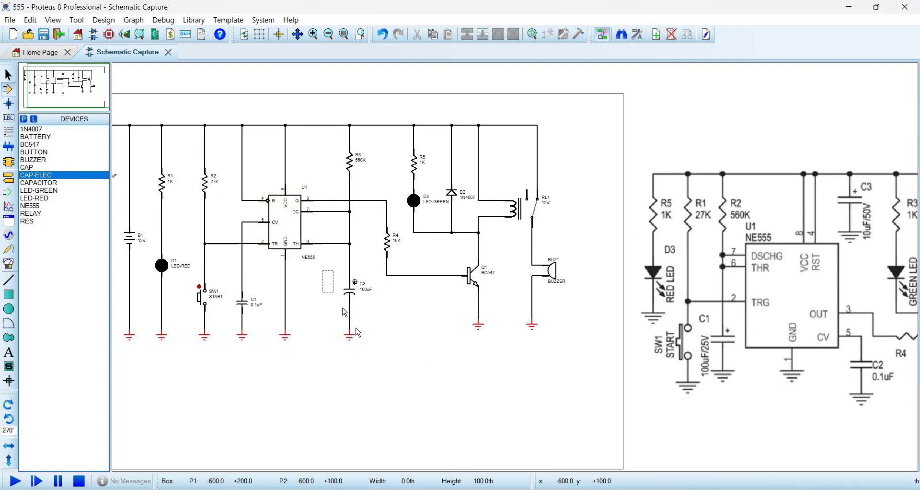
pyautogui.moveTo(321, 269); pyautogui.dragTo(385, 362)
pyautogui.click(468, 34)
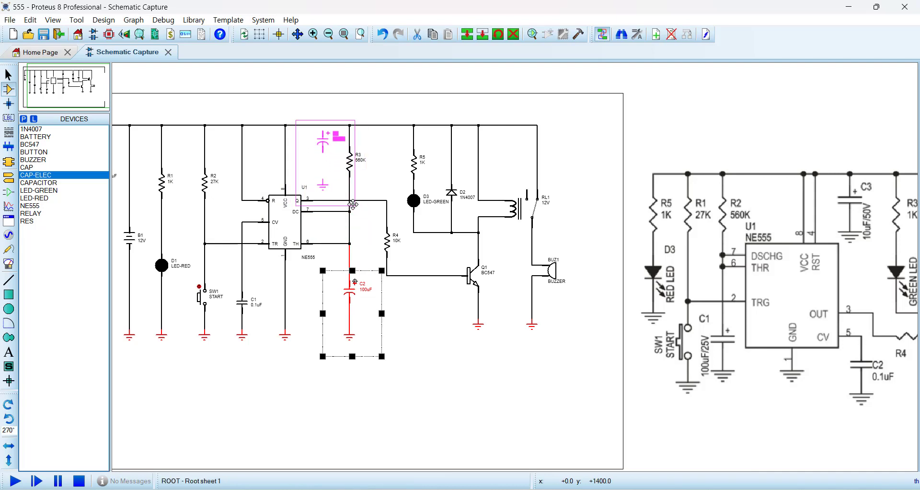
pyautogui.click(353, 204)
# Wire the copied capacitor's positive pin to the supply rail, then shift the capacitor and its ground terminal closer together
pyautogui.scroll(2, 329, 148)
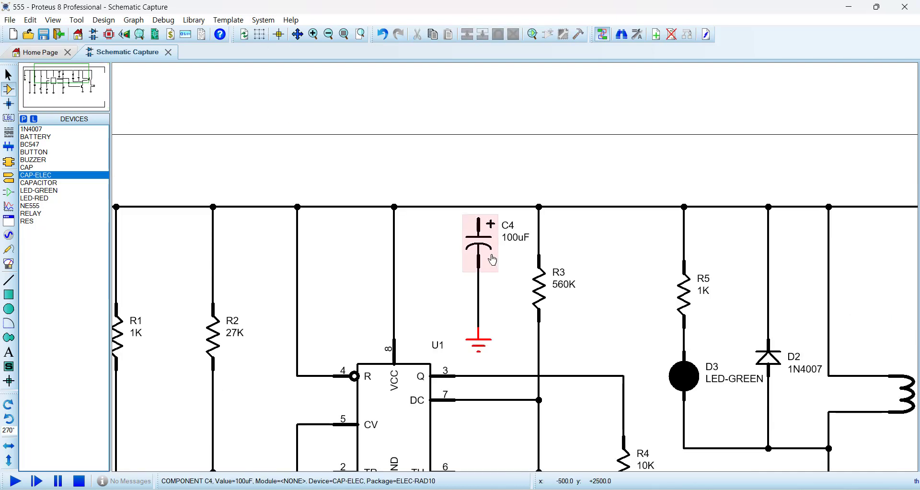
pyautogui.click(478, 218)
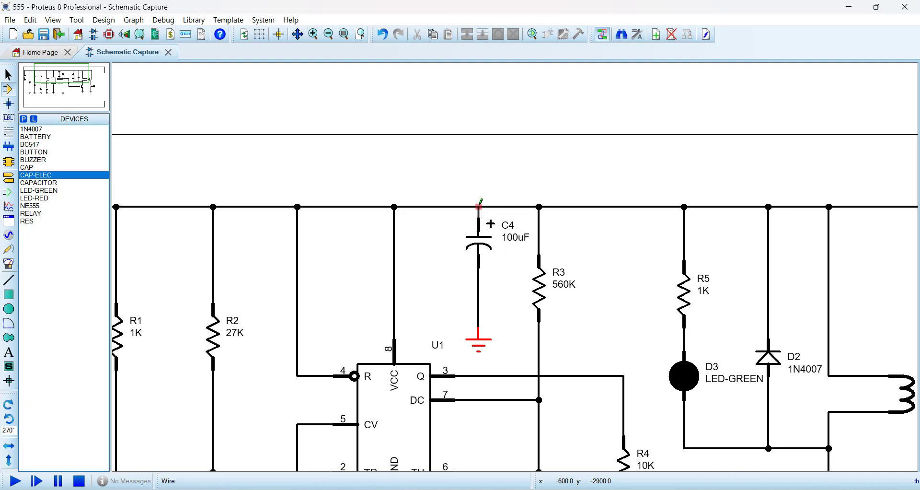
pyautogui.click(479, 207)
pyautogui.moveTo(479, 239); pyautogui.dragTo(479, 264)
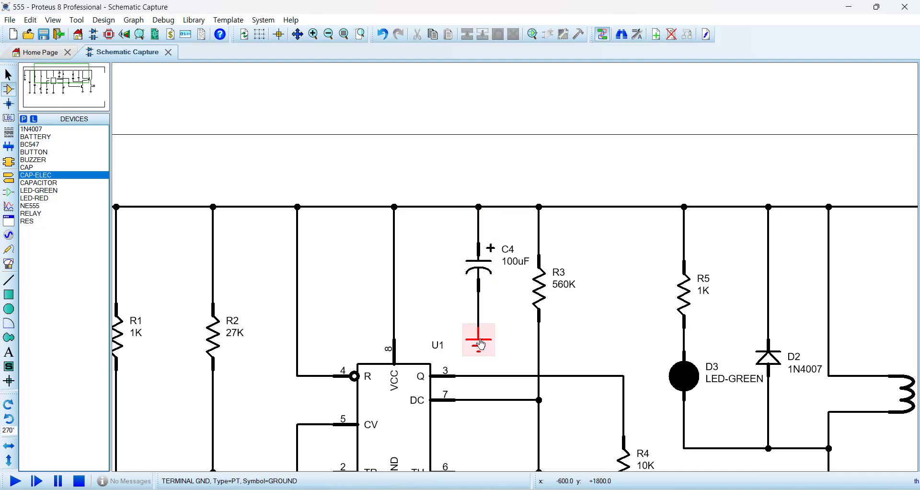
pyautogui.moveTo(481, 343); pyautogui.dragTo(479, 332)
pyautogui.moveTo(478, 265); pyautogui.dragTo(477, 264)
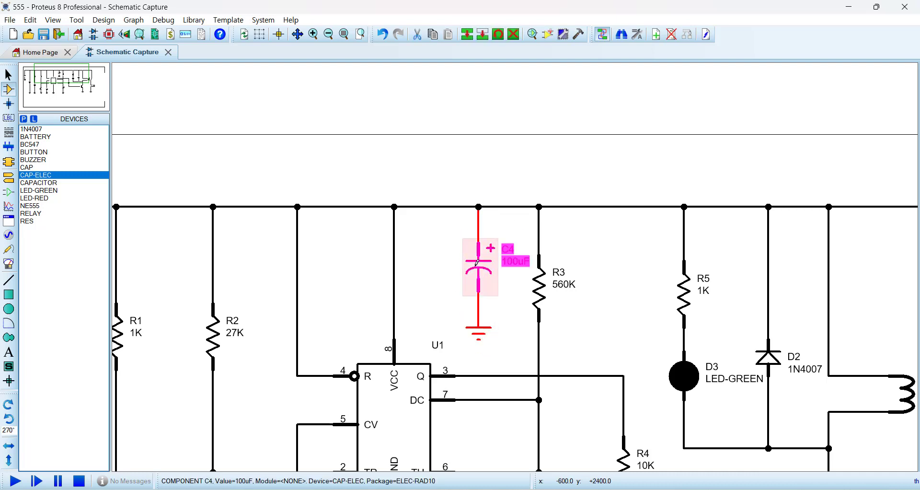
# Set the capacitance of electrolytic capacitor C4 to 10uF
pyautogui.doubleClick(477, 262)
pyautogui.click(395, 173)
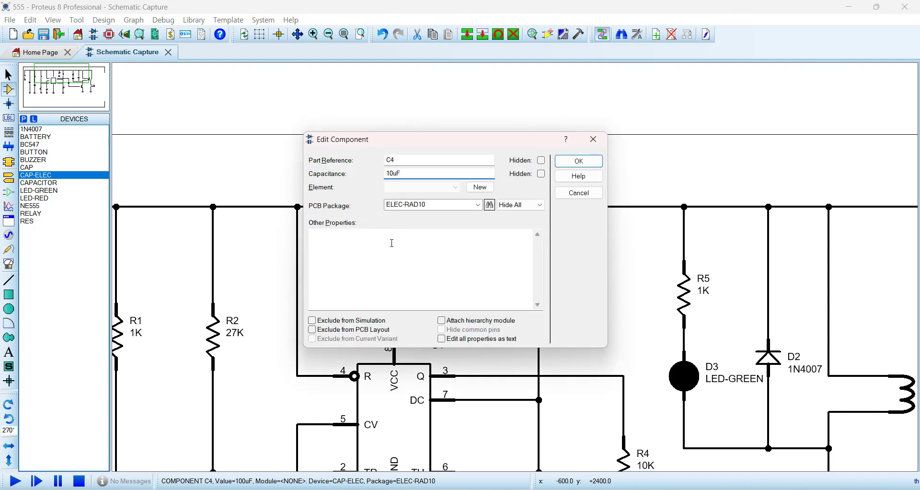
pyautogui.click(589, 162)
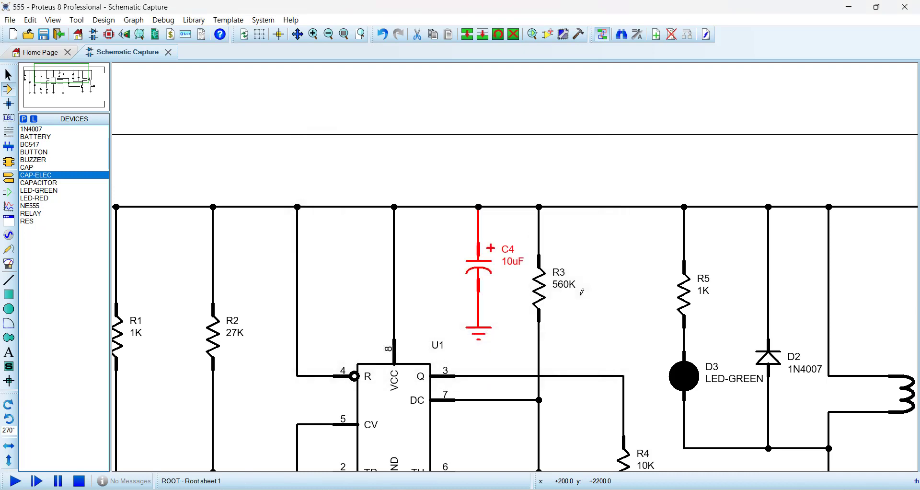
# Move capacitor C3's ground terminal down in line with the row of ground terminals below the battery and LED-RED
pyautogui.press('F8')
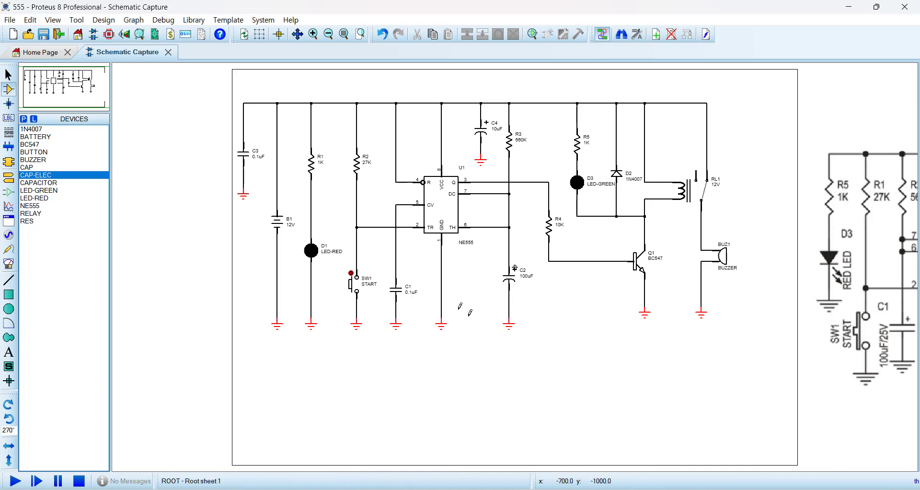
pyautogui.click(246, 200)
pyautogui.moveTo(246, 201); pyautogui.dragTo(245, 329)
pyautogui.click(262, 357)
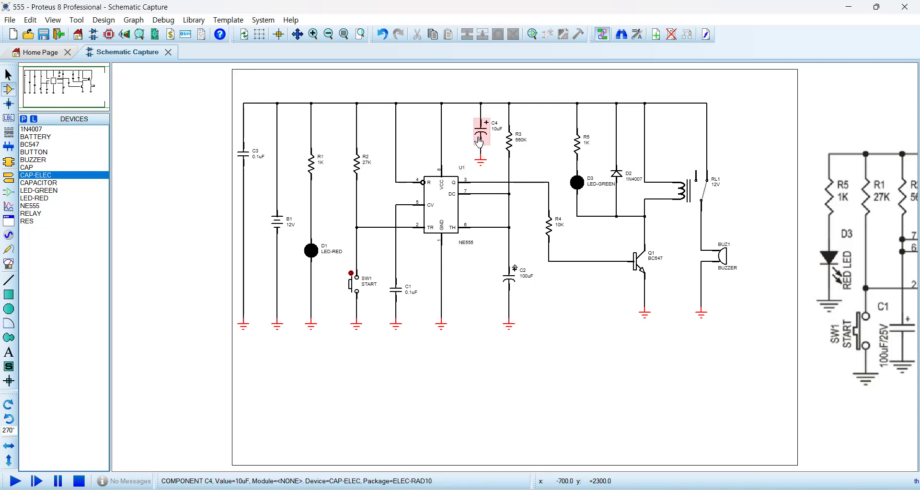
pyautogui.click(277, 221)
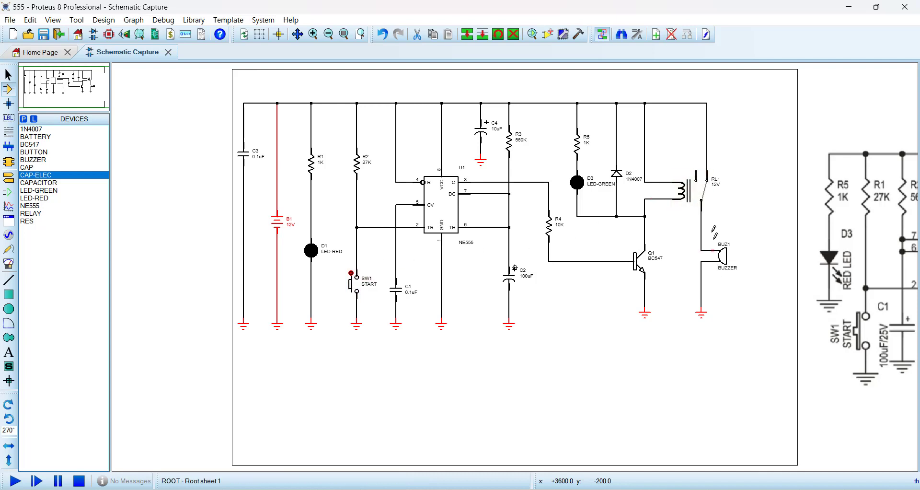
pyautogui.click(353, 283)
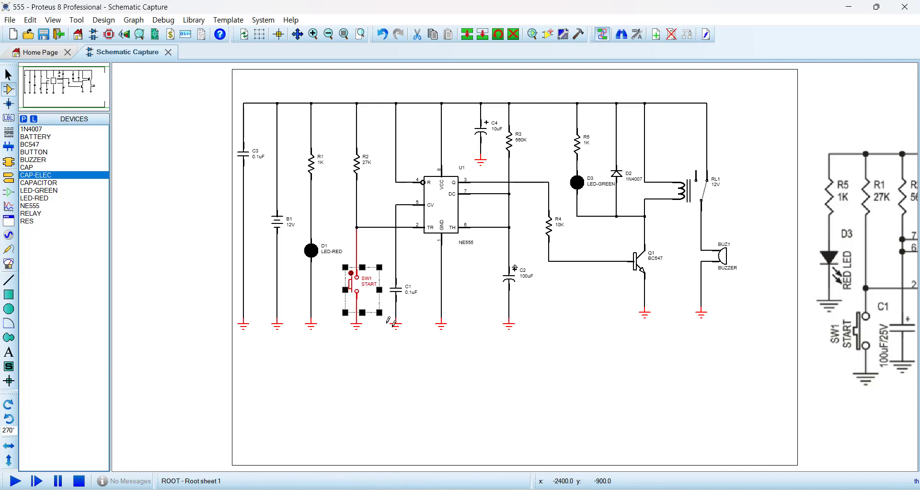
pyautogui.click(700, 196)
pyautogui.click(758, 322)
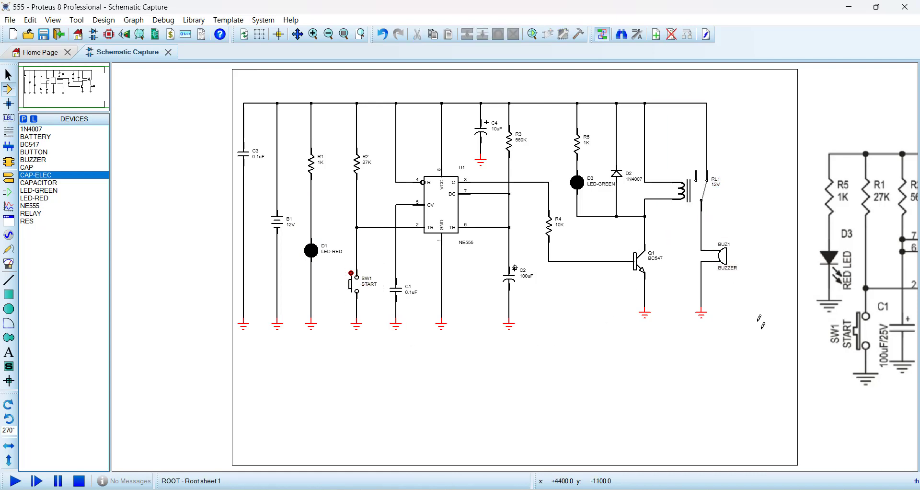
pyautogui.click(723, 258)
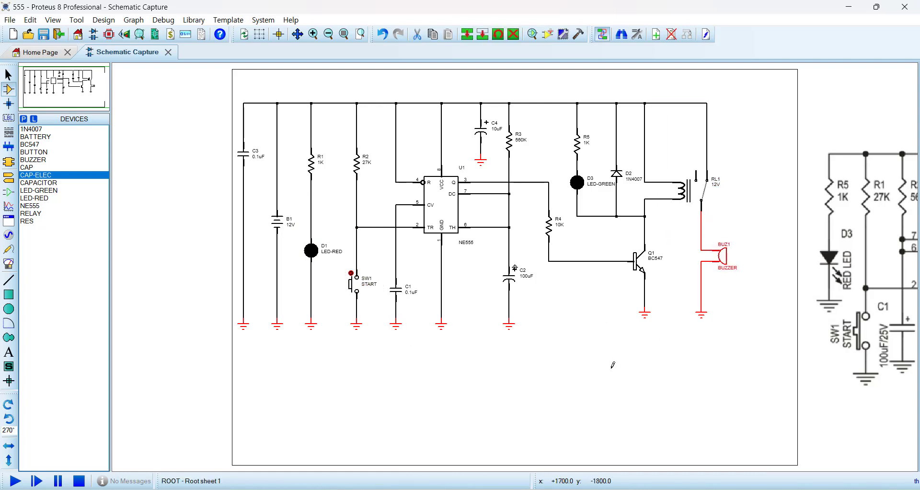
pyautogui.click(277, 222)
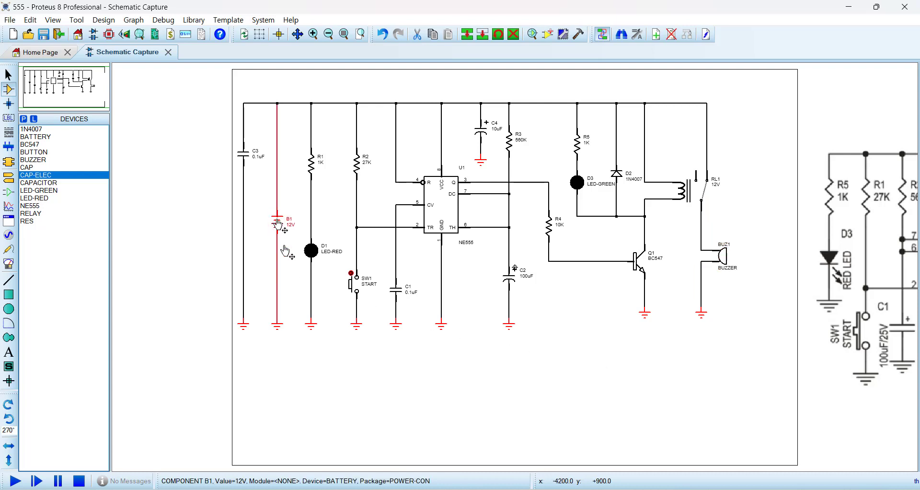
pyautogui.click(387, 371)
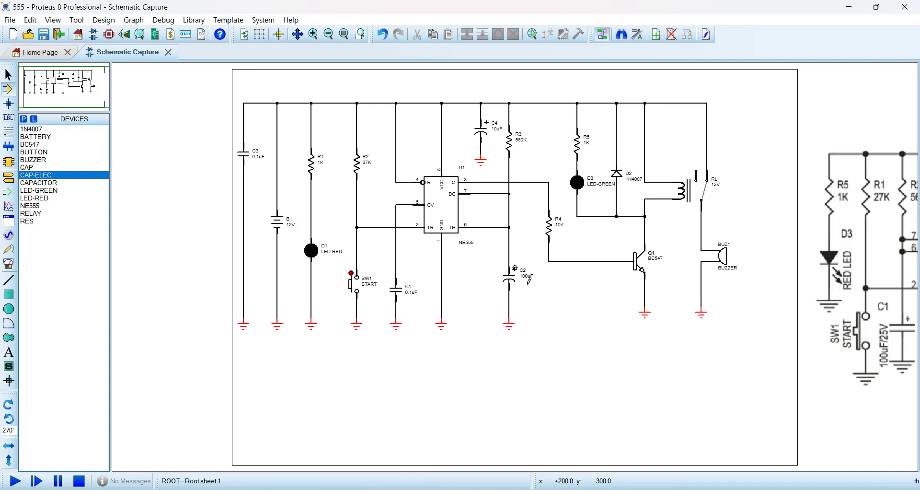
# Delete the reference circuit bitmap beside the schematic sheet
pyautogui.scroll(-1, 518, 288)
pyautogui.scroll(1, 604, 261)
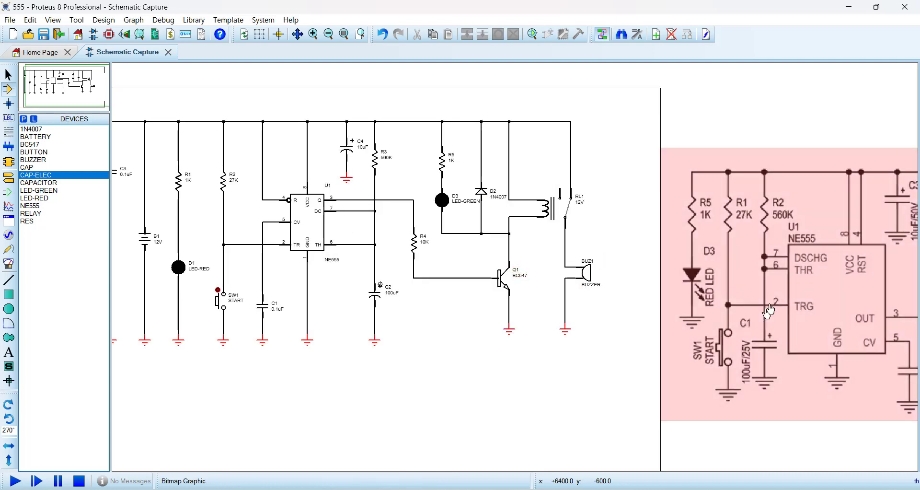
pyautogui.click(789, 266)
pyautogui.press('Delete')
pyautogui.press('F8')
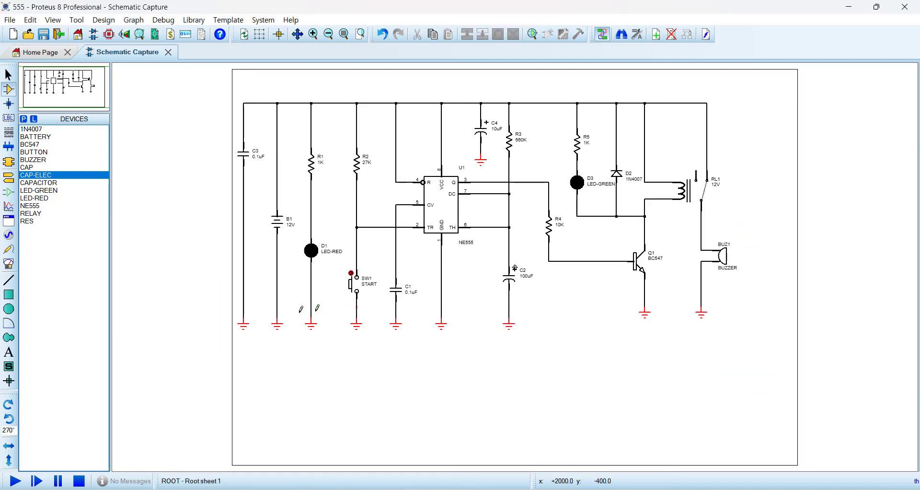
pyautogui.click(275, 228)
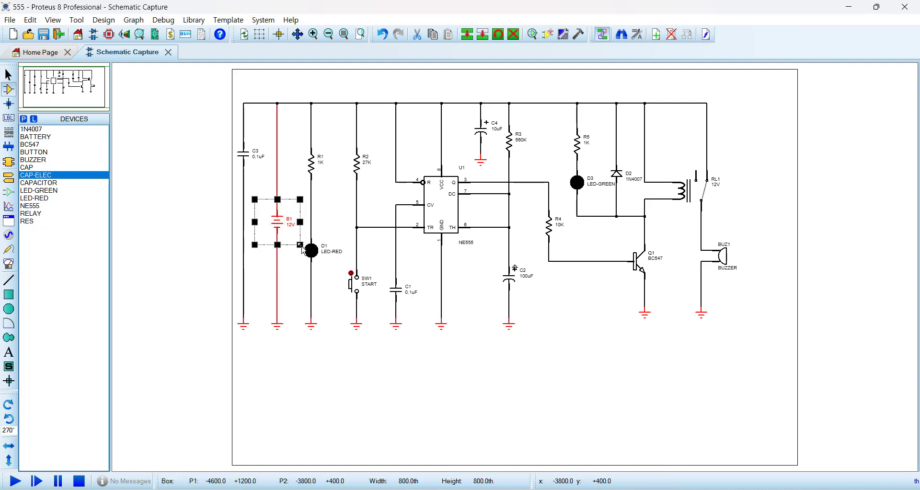
pyautogui.click(293, 290)
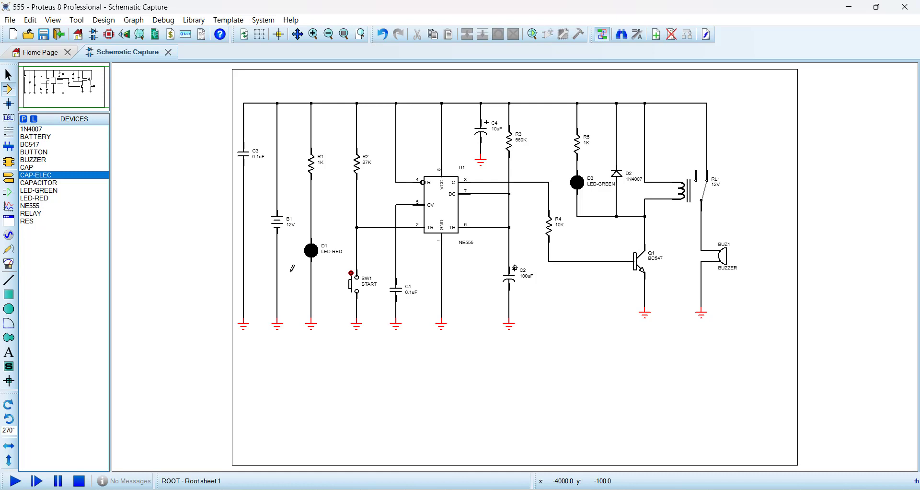
pyautogui.moveTo(254, 192); pyautogui.dragTo(304, 254)
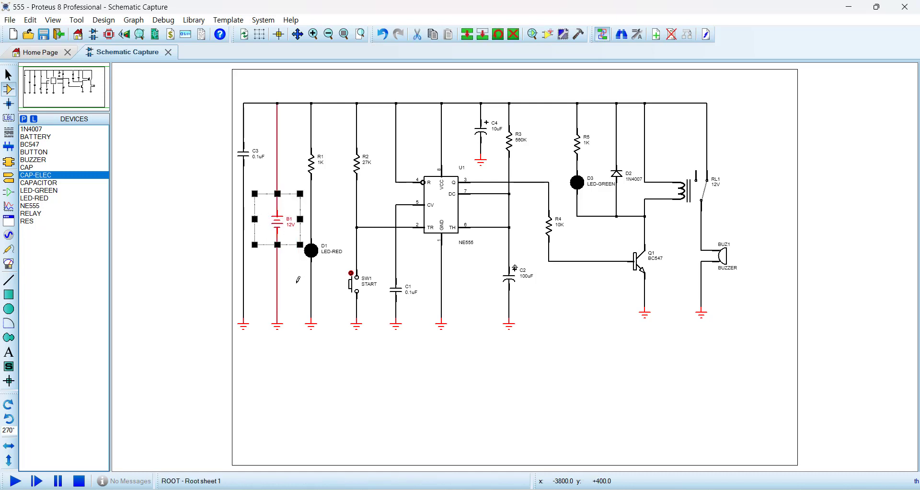
pyautogui.click(298, 279)
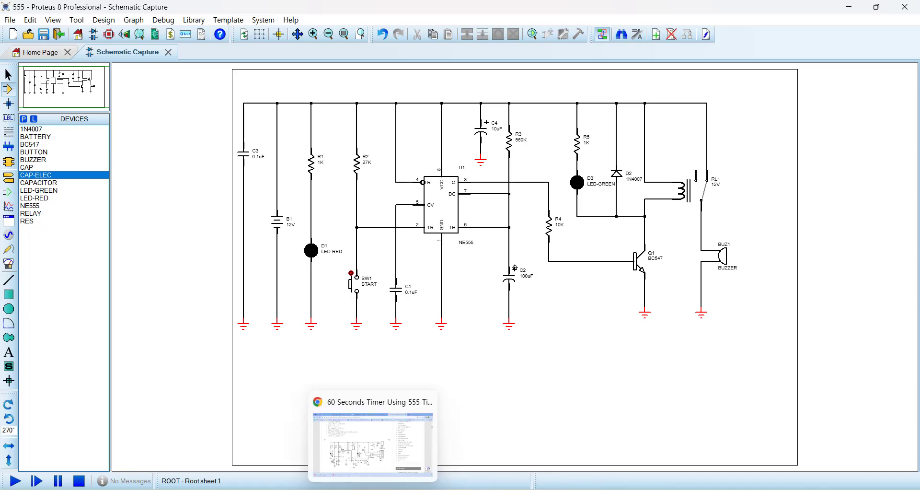
# Switch to the PDF viewer and examine the pin pitch, body dimensions and recommended PCB holes in molex_2.54mm.pdf
pyautogui.click(399, 444)
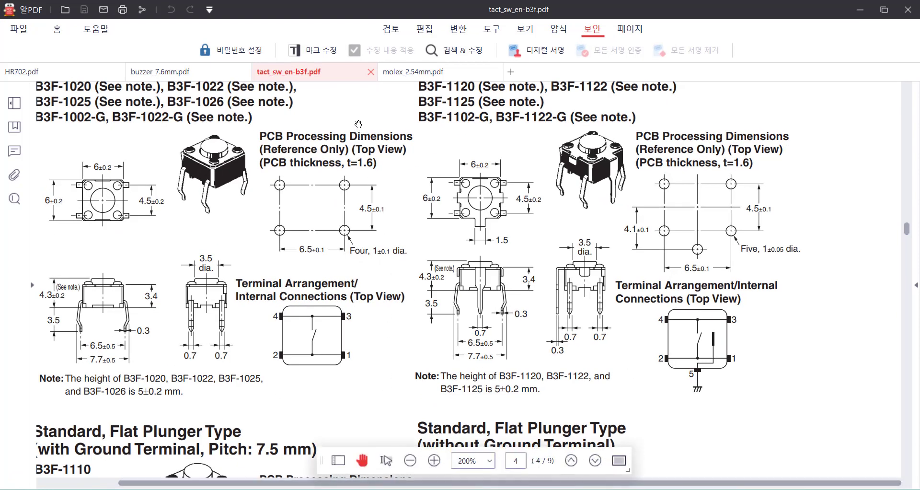
pyautogui.click(399, 72)
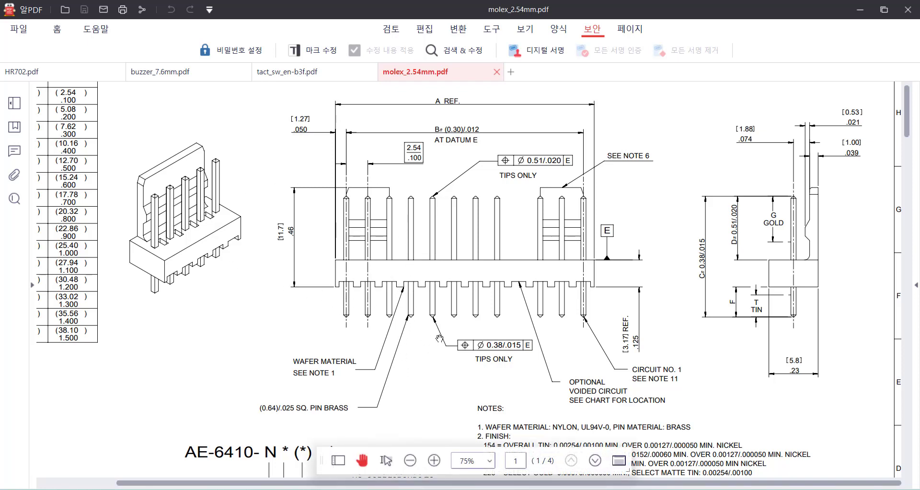
pyautogui.scroll(-6, 439, 310)
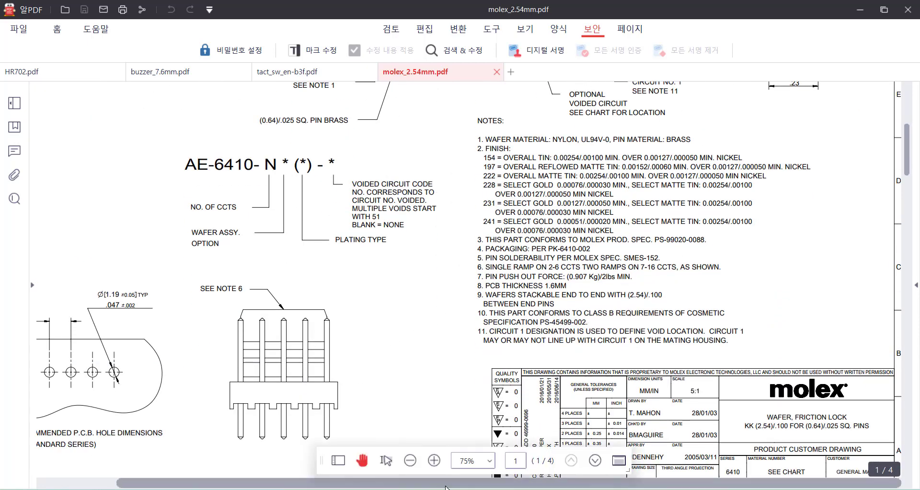
pyautogui.hscroll(-3, 222, 419)
pyautogui.scroll(-3, 223, 419)
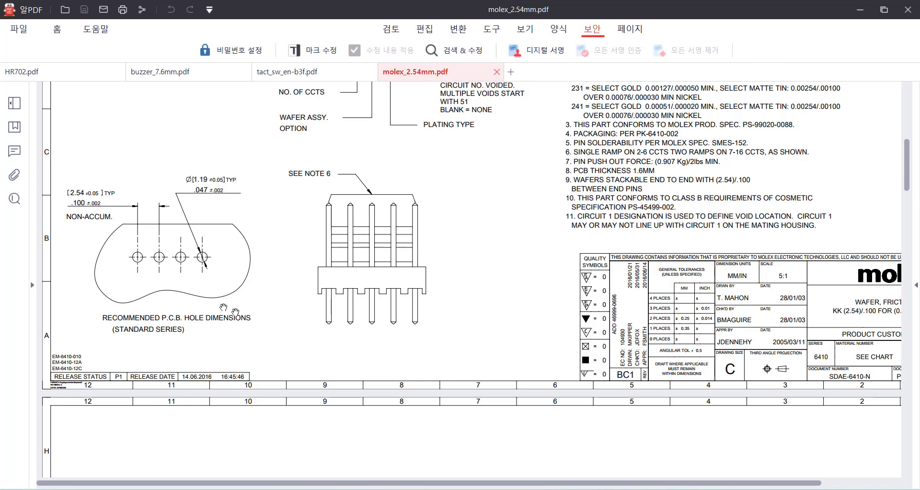
pyautogui.scroll(5, 418, 273)
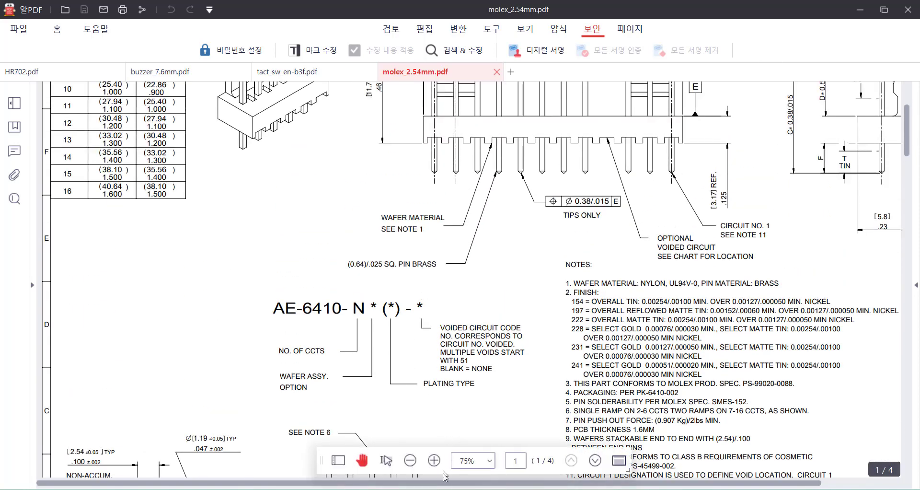
pyautogui.moveTo(551, 483); pyautogui.dragTo(632, 486)
pyautogui.scroll(2, 820, 224)
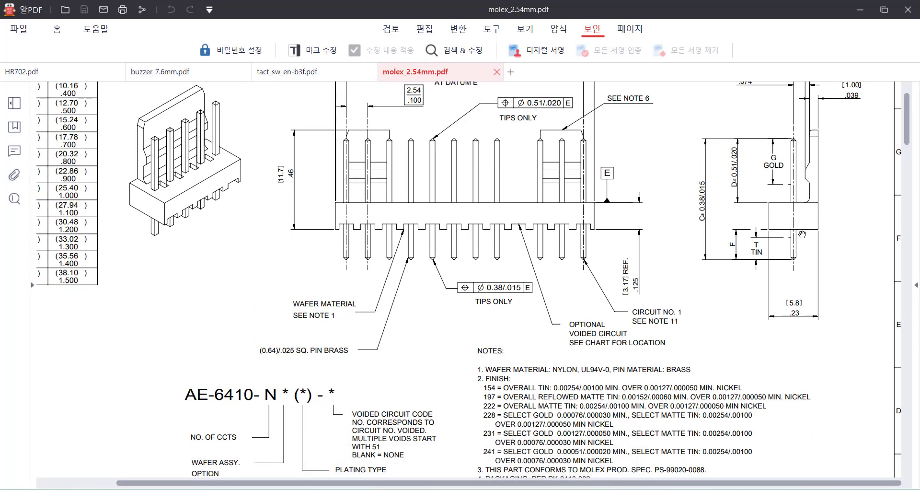
pyautogui.scroll(1, 585, 254)
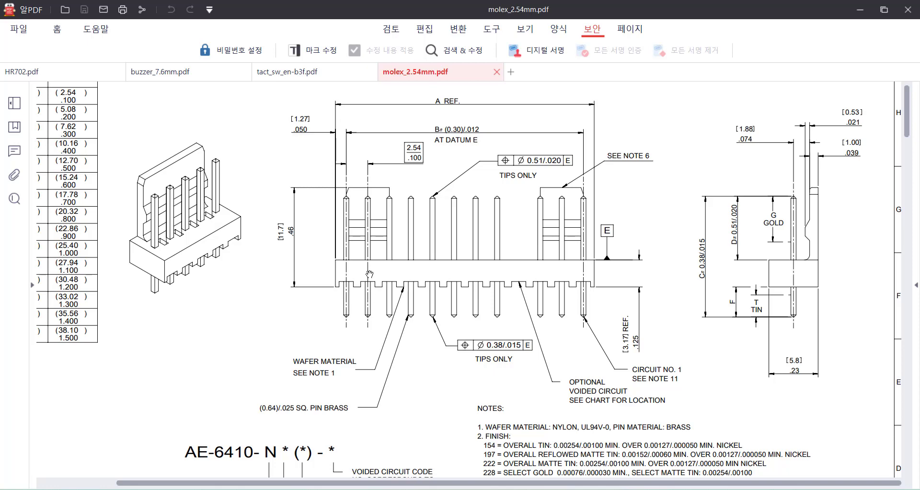
# Review the Molex header's part number key, drawing notes and hole layout, and return to the Proteus schematic
pyautogui.scroll(-3, 652, 288)
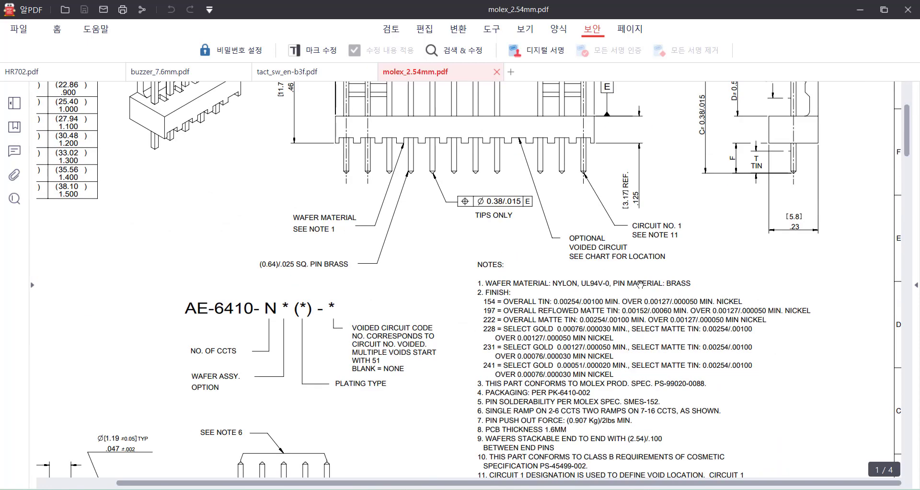
pyautogui.scroll(-3, 641, 260)
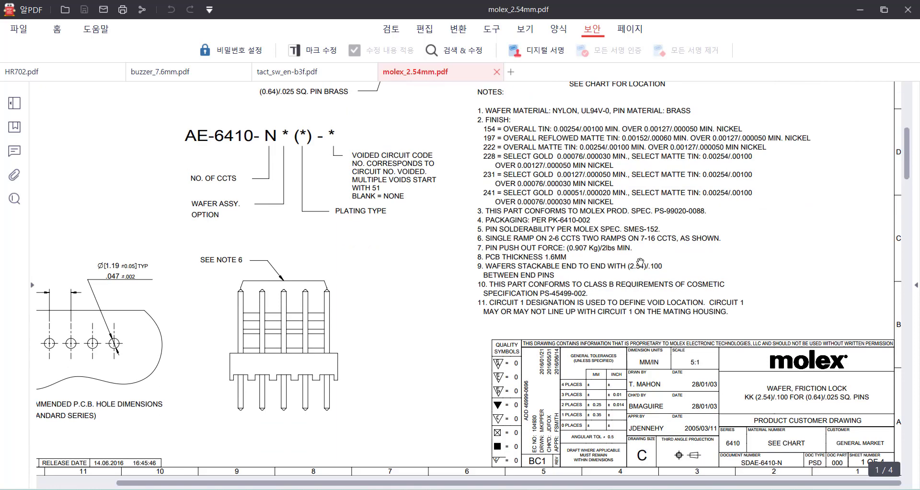
pyautogui.scroll(3, 640, 262)
pyautogui.scroll(3, 719, 211)
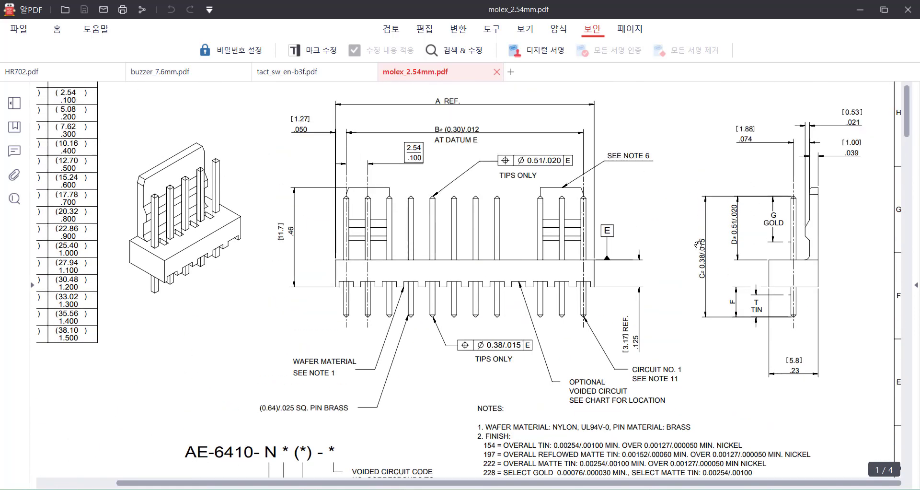
pyautogui.scroll(-4, 685, 230)
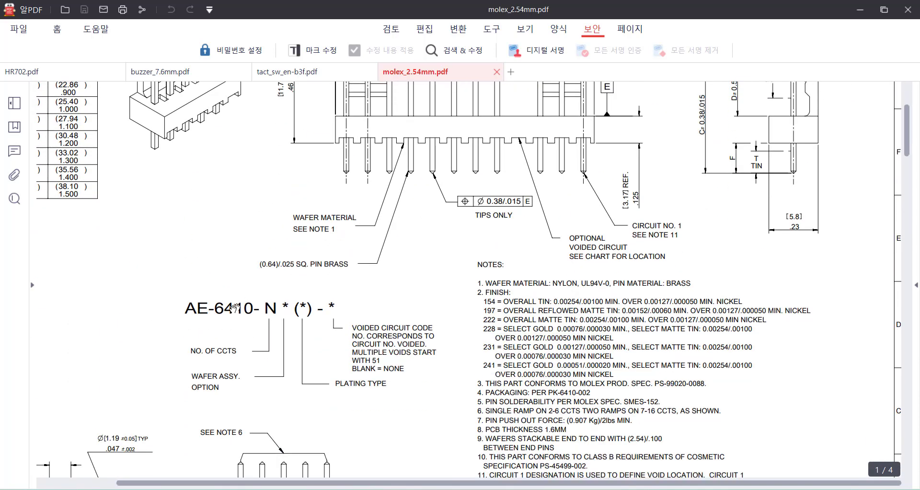
pyautogui.scroll(-2, 223, 320)
pyautogui.hscroll(-2, 154, 364)
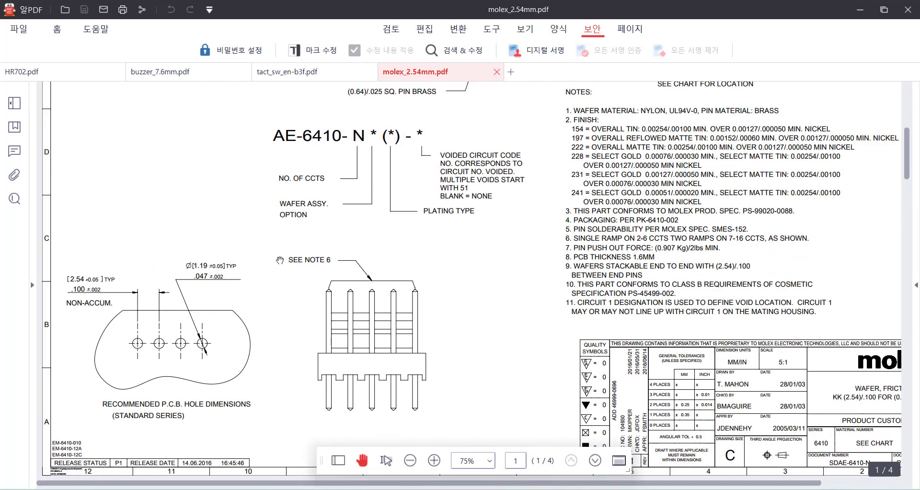
pyautogui.click(861, 15)
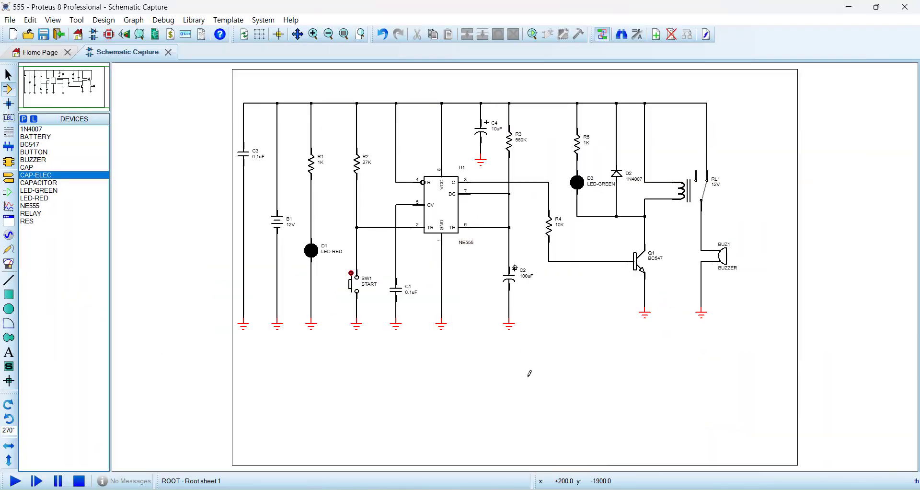
# Select the whole circuit and shift it slightly down and to the right within the sheet border
pyautogui.moveTo(193, 87); pyautogui.dragTo(792, 375)
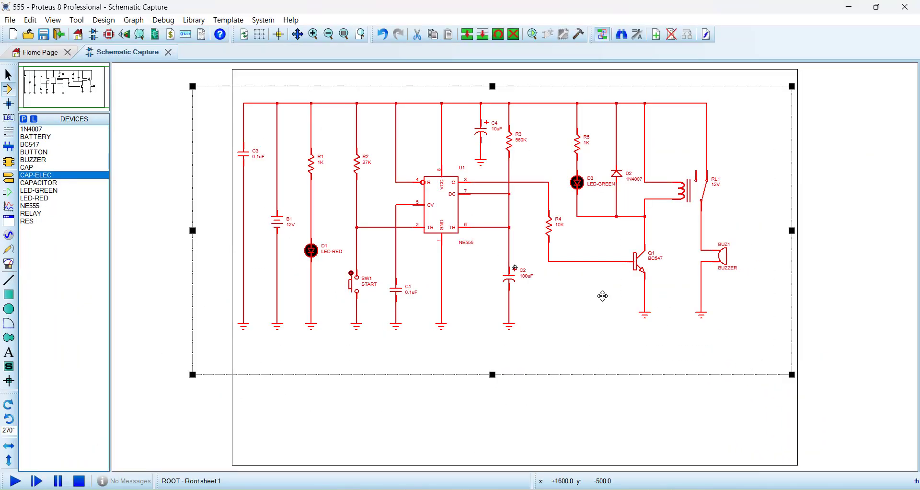
pyautogui.moveTo(603, 296); pyautogui.dragTo(624, 318)
pyautogui.click(702, 438)
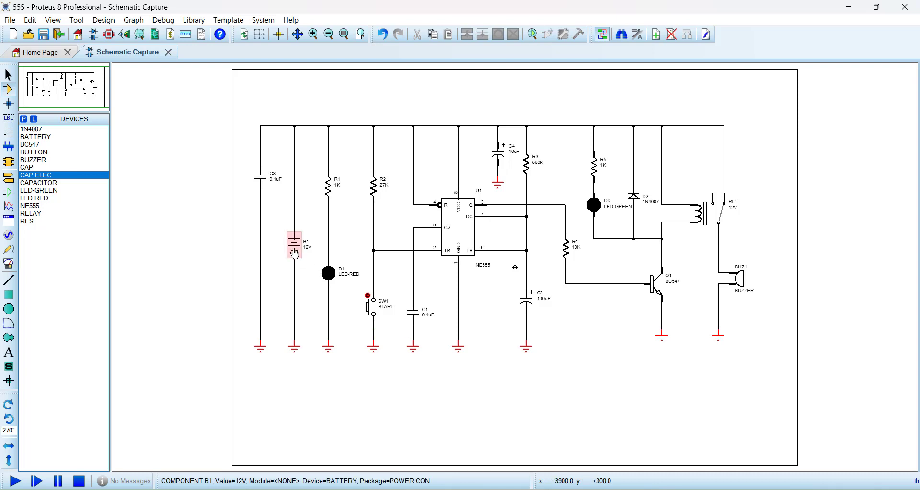
# Open the PCB layout for the circuit and list its components for placement to check which ones lack a package
pyautogui.click(110, 38)
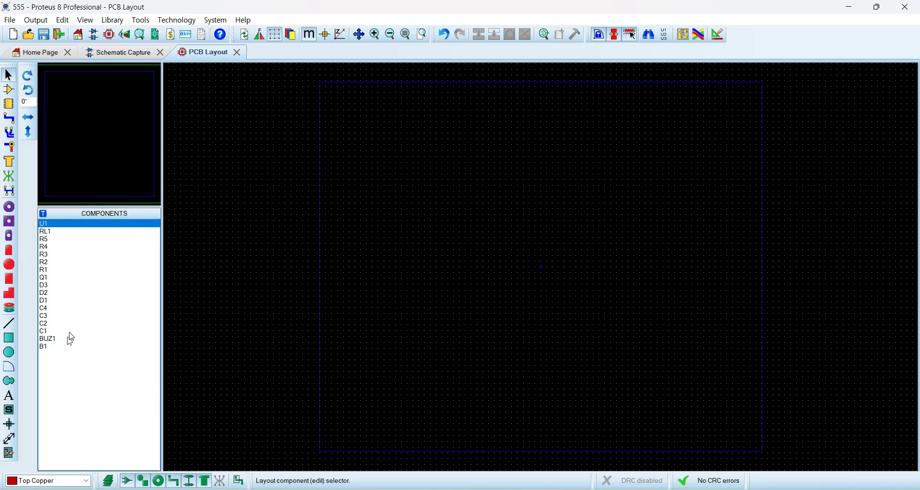
pyautogui.click(115, 57)
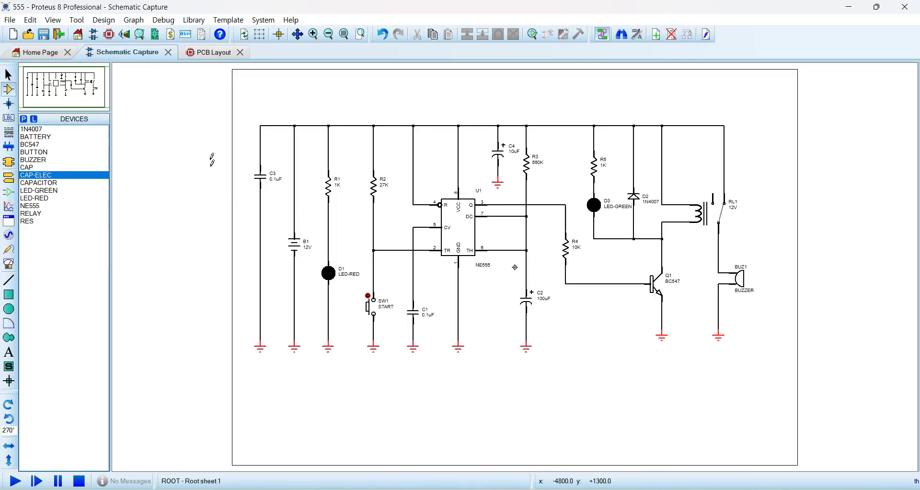
pyautogui.click(211, 52)
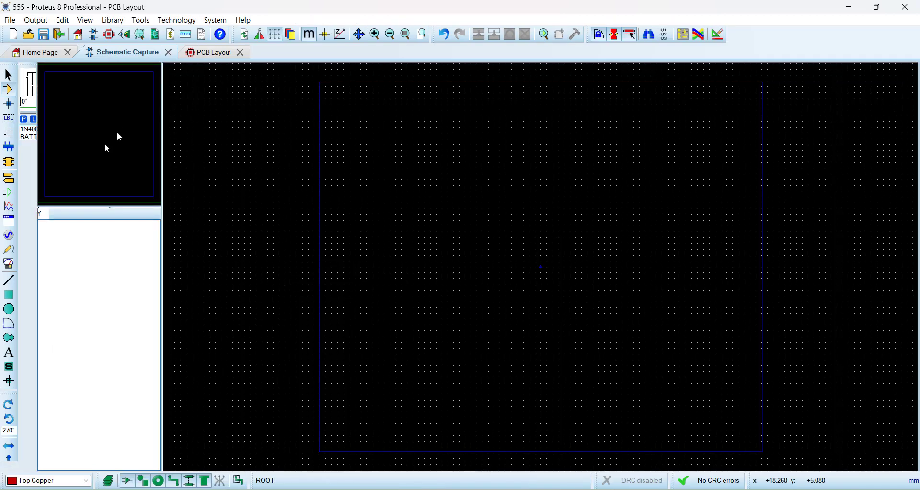
pyautogui.click(9, 92)
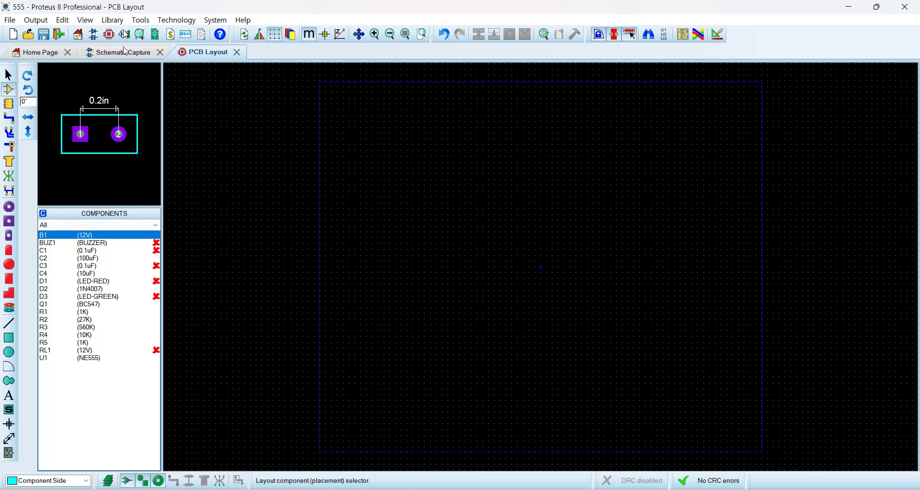
# Glance at the schematic, return to the PCB layout and change its grid display to lines
pyautogui.click(112, 53)
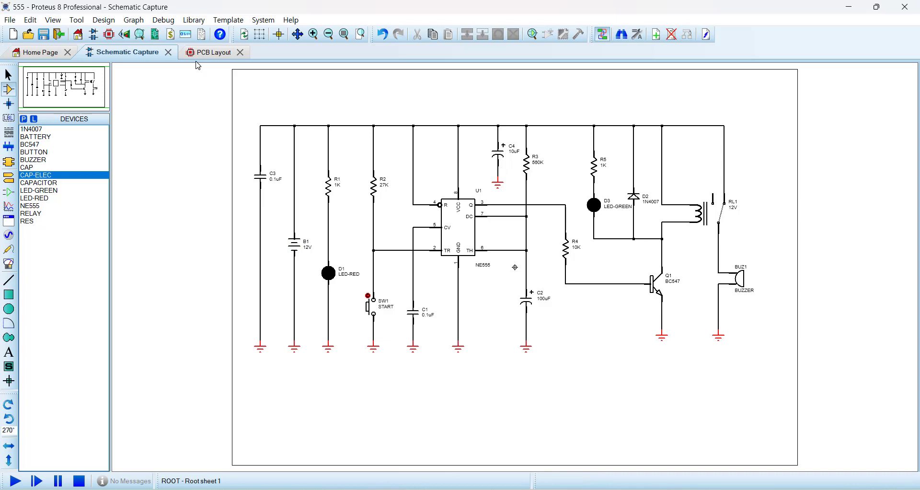
pyautogui.click(208, 54)
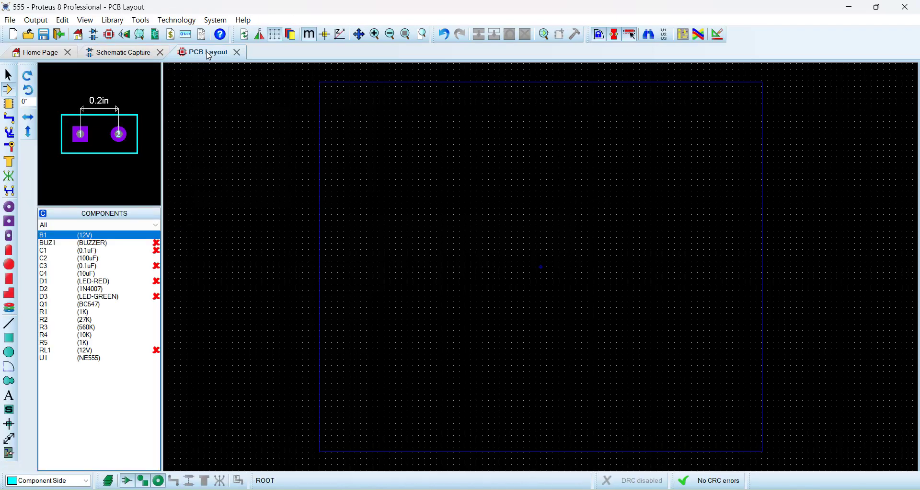
pyautogui.scroll(2, 526, 228)
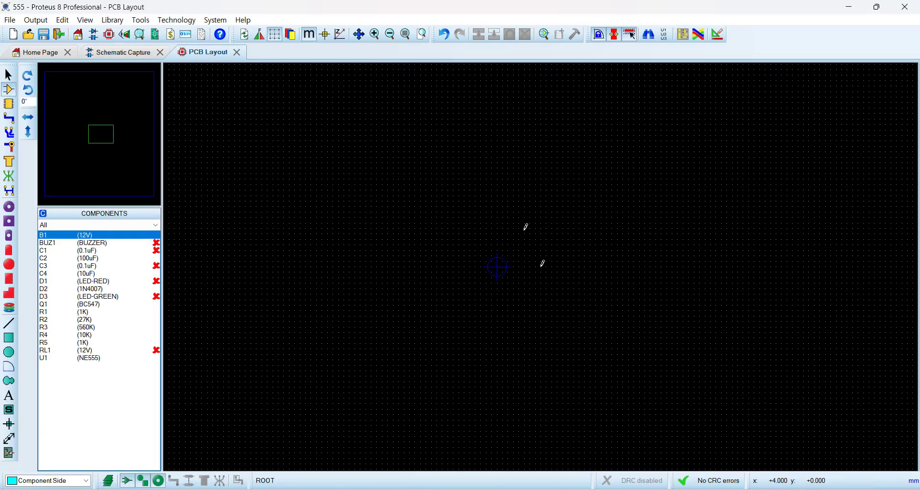
pyautogui.press('g')
pyautogui.press('g')
pyautogui.moveTo(442, 222); pyautogui.dragTo(551, 318)
pyautogui.scroll(-2, 541, 267)
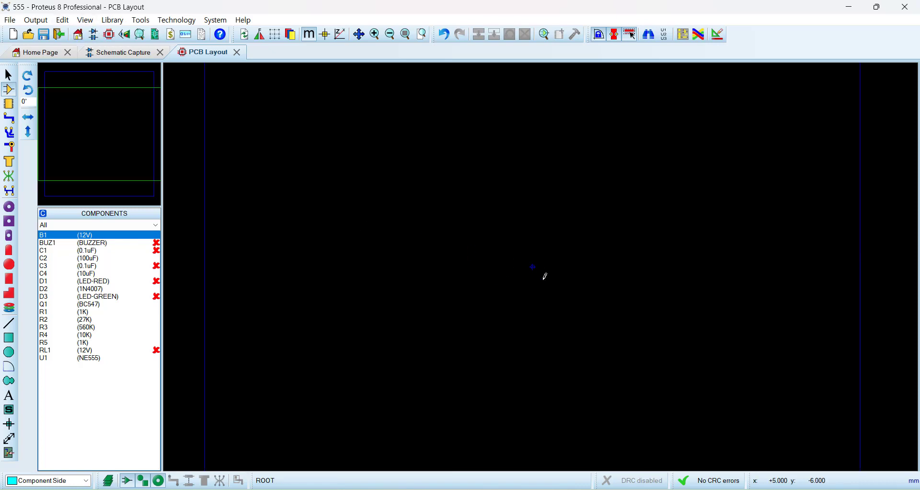
pyautogui.scroll(2, 545, 276)
pyautogui.press('g')
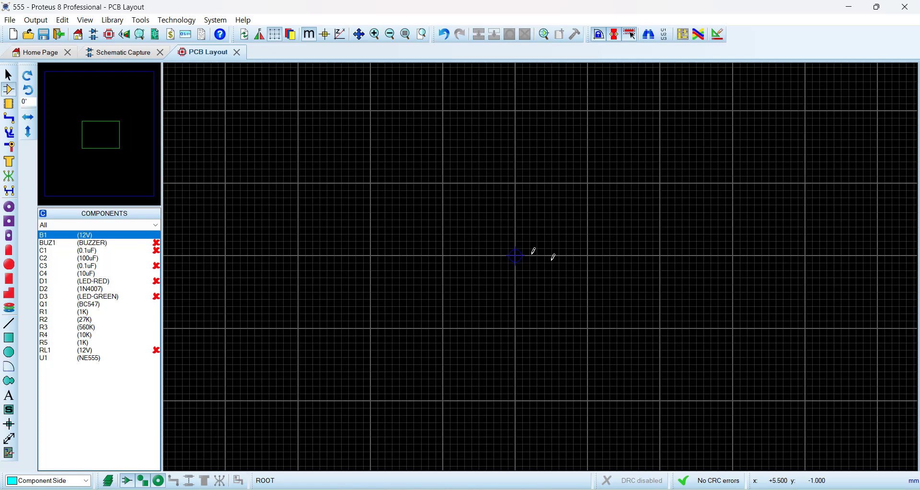
# Try snap spacings of 1 mm, 0.5 mm and 0.1 mm for the layout's placement grid
pyautogui.click(89, 22)
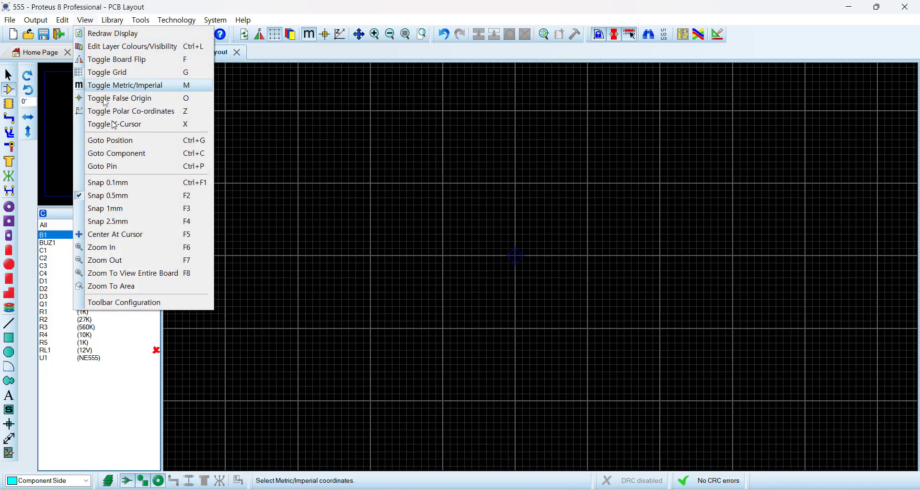
pyautogui.click(165, 222)
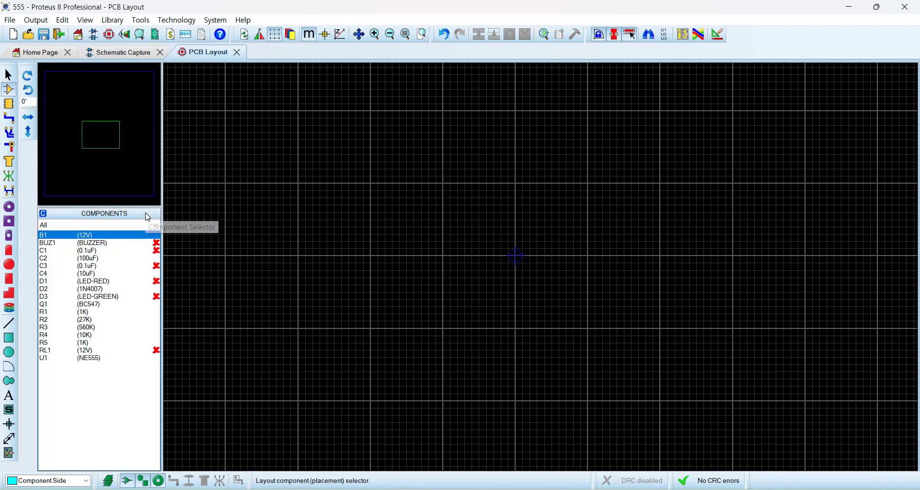
pyautogui.scroll(3, 540, 261)
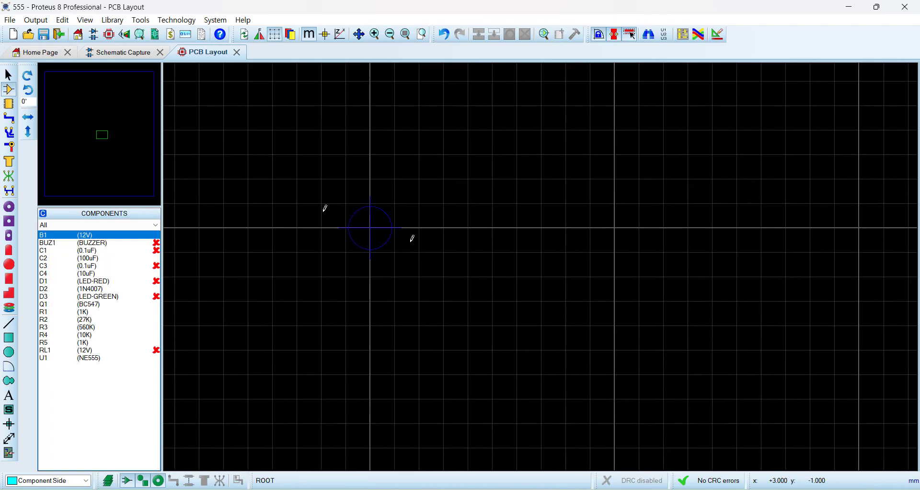
pyautogui.click(85, 20)
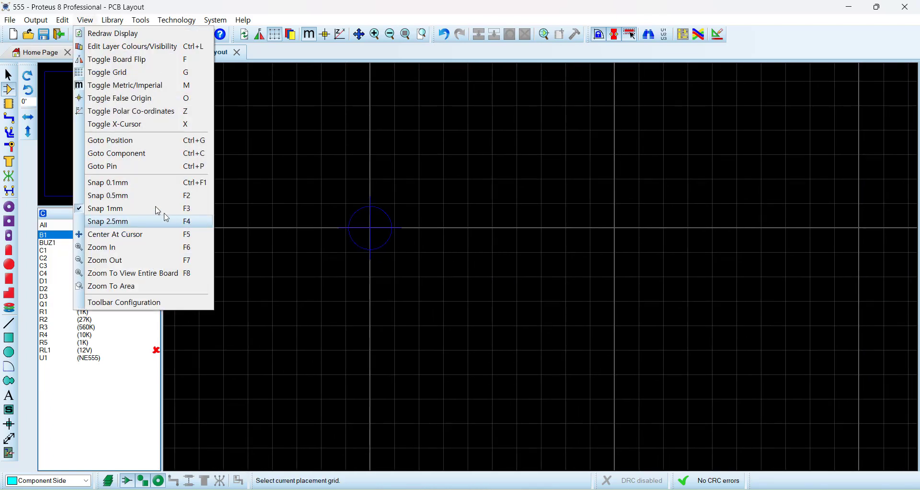
pyautogui.click(138, 194)
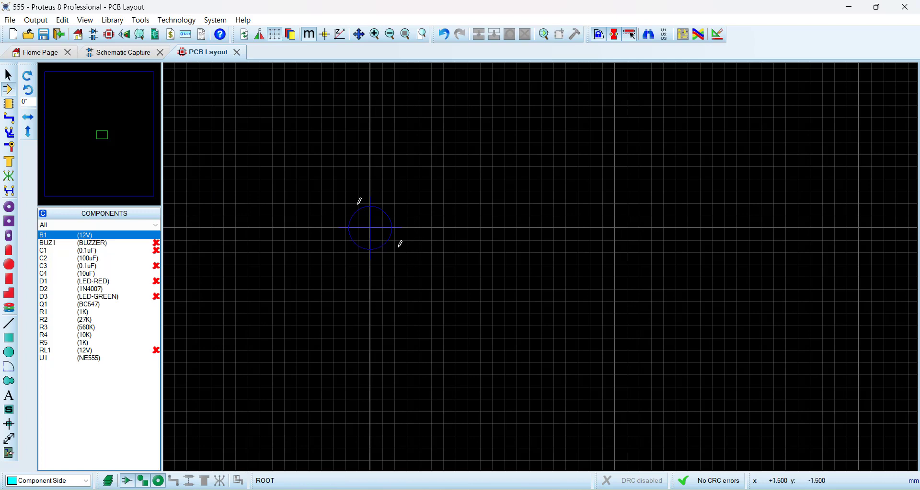
pyautogui.click(85, 20)
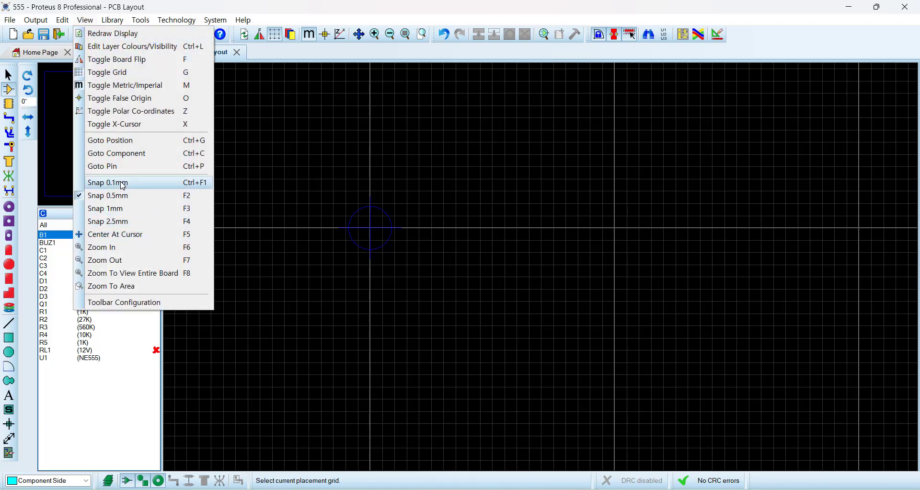
pyautogui.click(124, 184)
# Set the layout's grid snap to 2.5 mm and cancel placing the B1 battery footprint
pyautogui.click(86, 21)
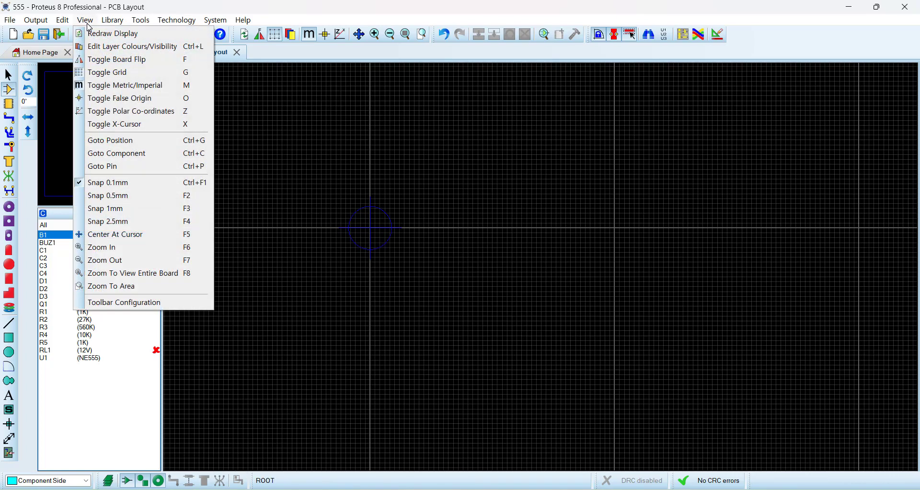
pyautogui.click(116, 222)
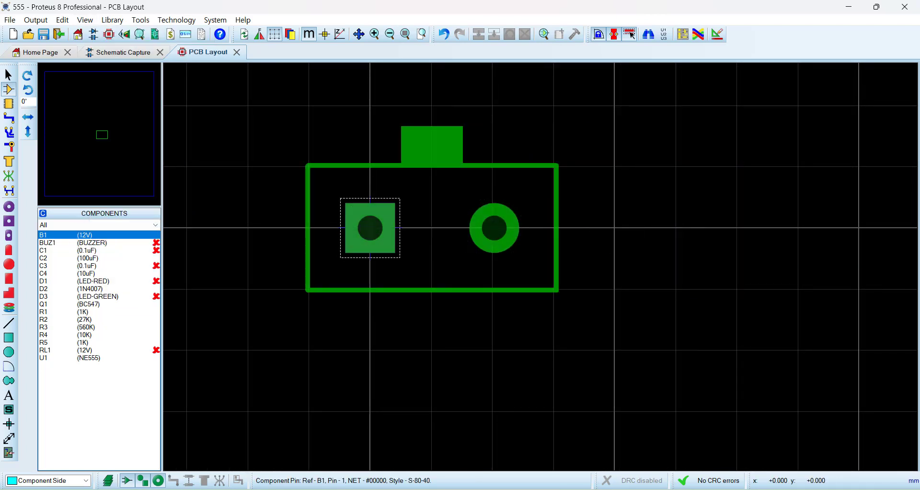
pyautogui.rightClick(492, 289)
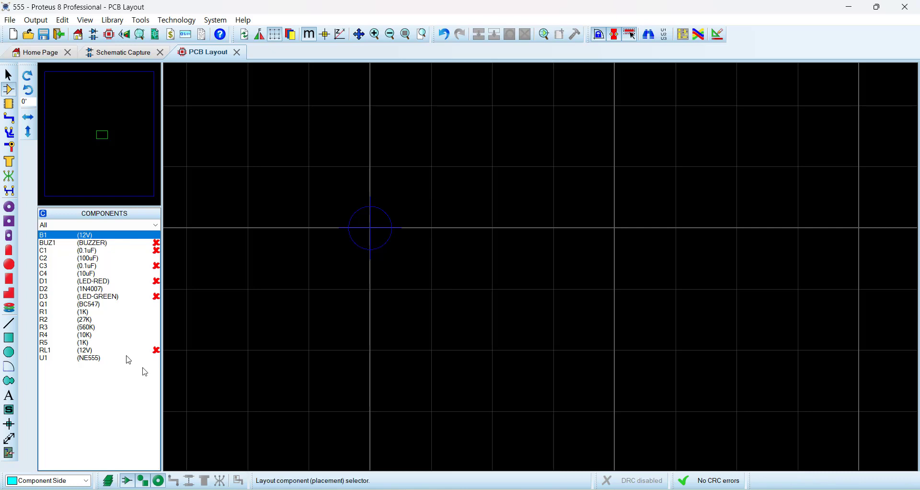
# Create a new normal square through-hole pad style named S-1.7-1.2MM
pyautogui.click(10, 223)
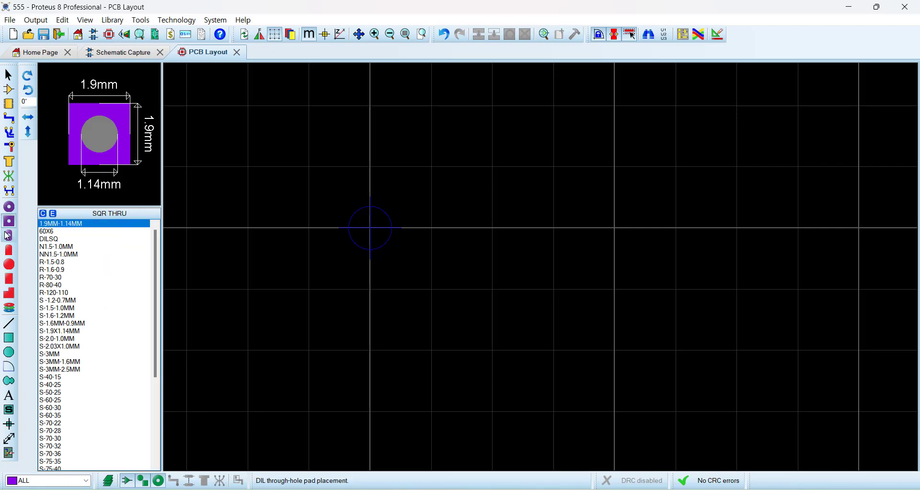
pyautogui.click(102, 54)
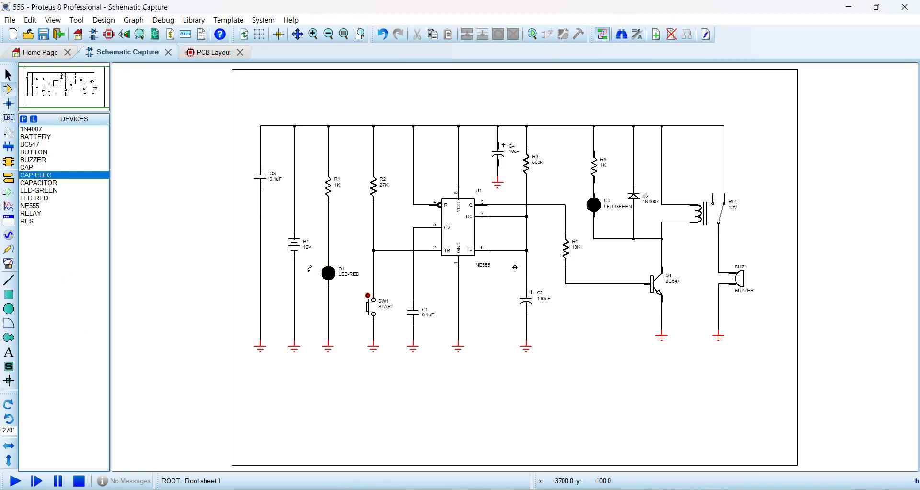
pyautogui.click(207, 56)
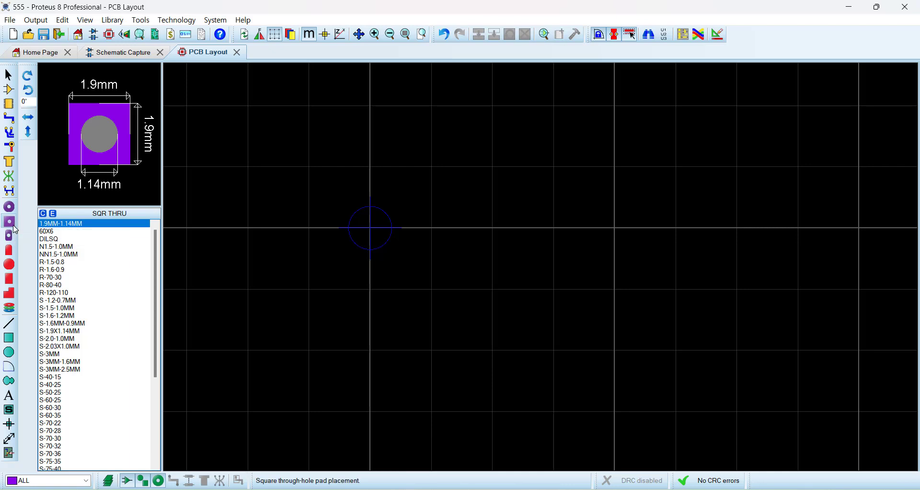
pyautogui.click(44, 216)
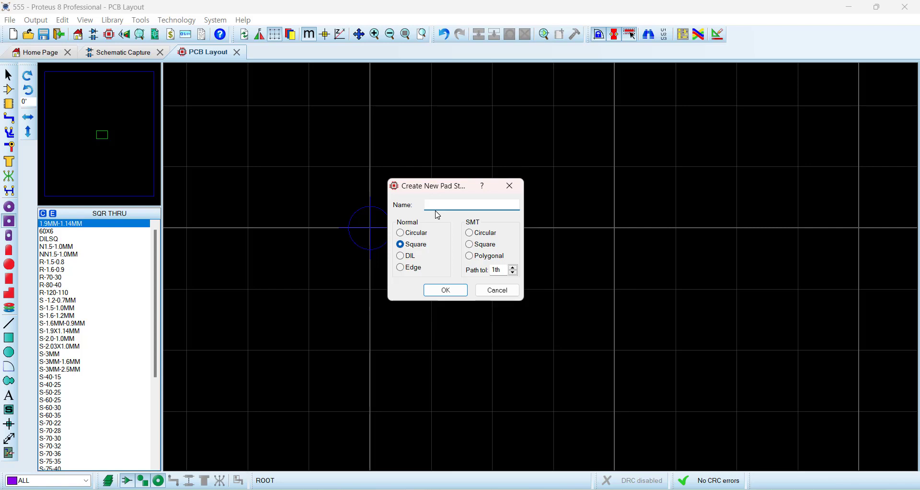
pyautogui.press('capslock')
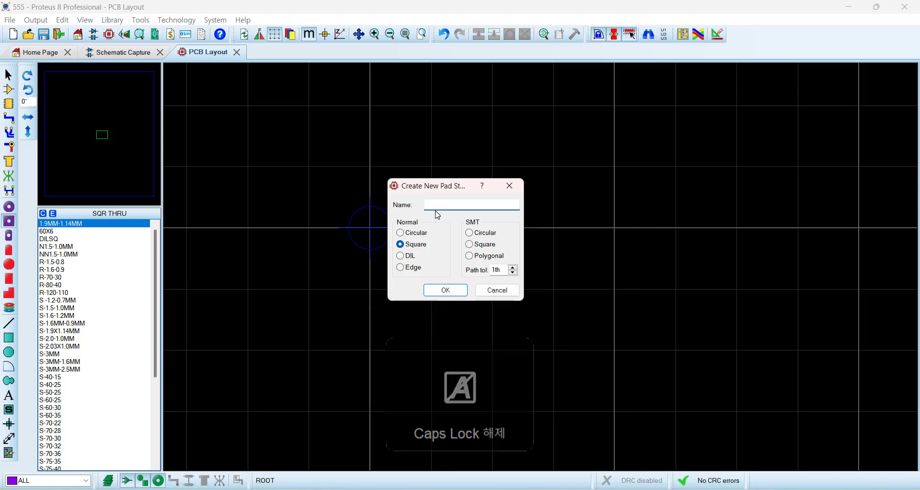
pyautogui.write('S')
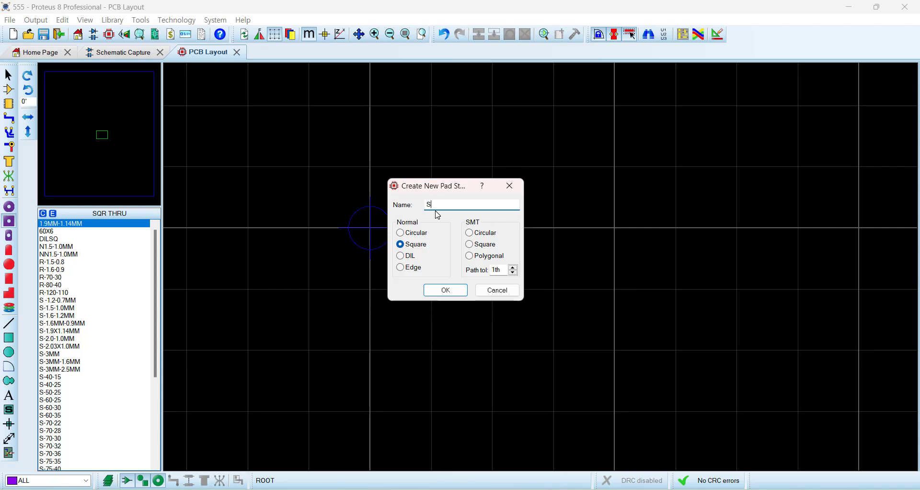
pyautogui.moveTo(447, 187); pyautogui.dragTo(552, 205)
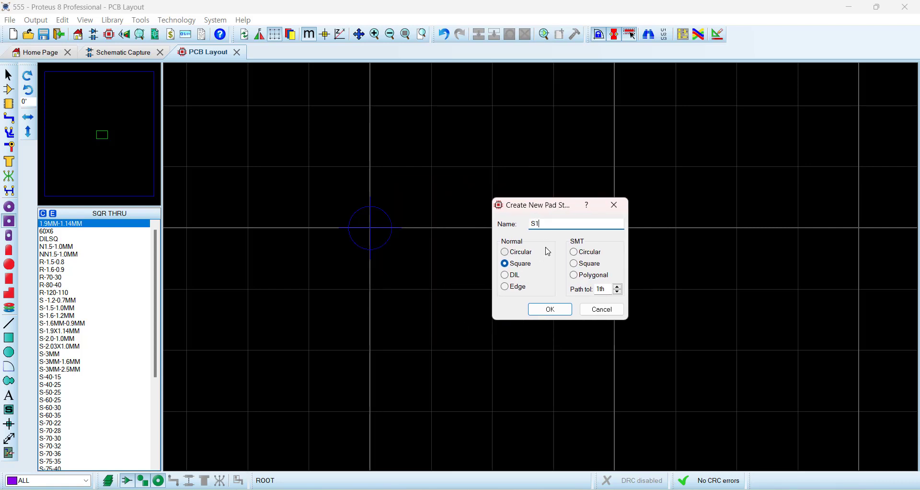
pyautogui.write('.7-1.2MM')
pyautogui.moveTo(581, 222); pyautogui.dragTo(440, 228)
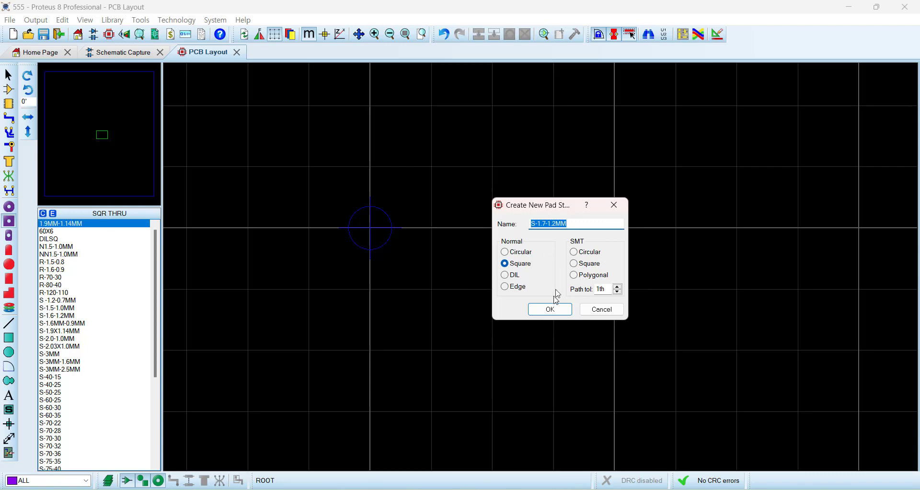
pyautogui.click(551, 309)
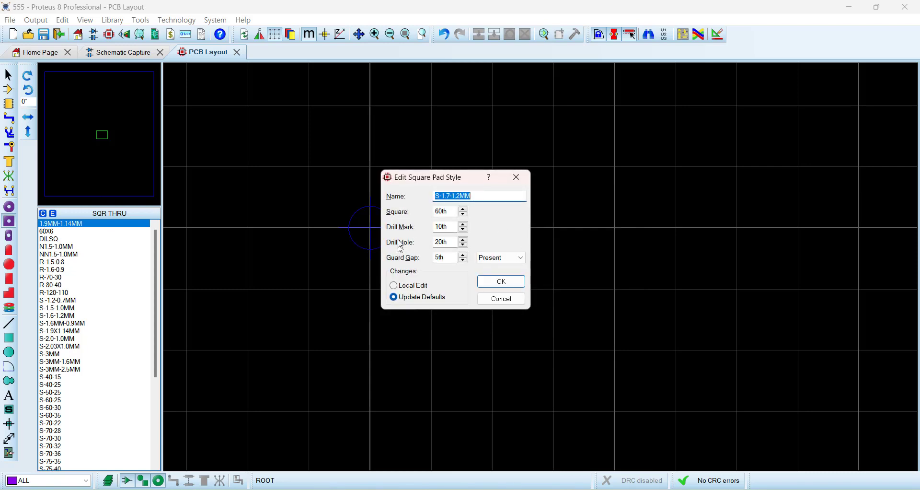
# Define the square pad style with a 1.7 mm square, 1.2 mm drill hole and guard gap 0, and select it for preview
pyautogui.moveTo(448, 176); pyautogui.dragTo(556, 183)
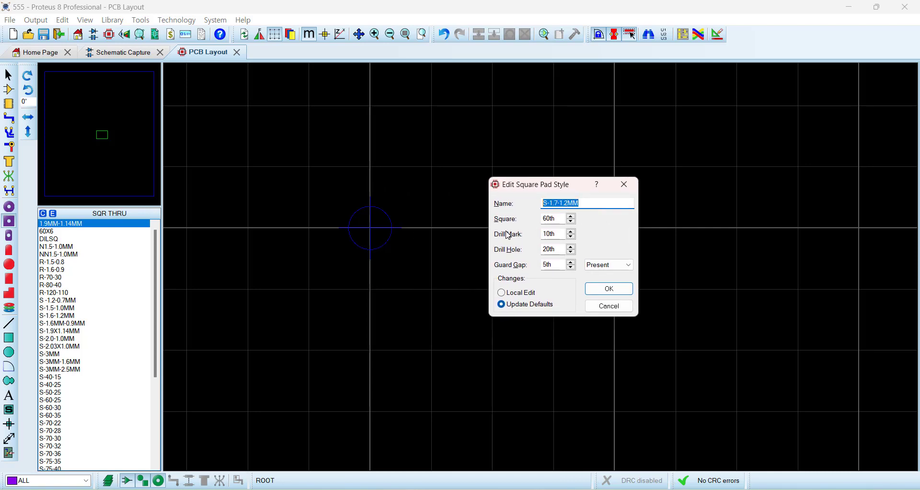
pyautogui.doubleClick(559, 219)
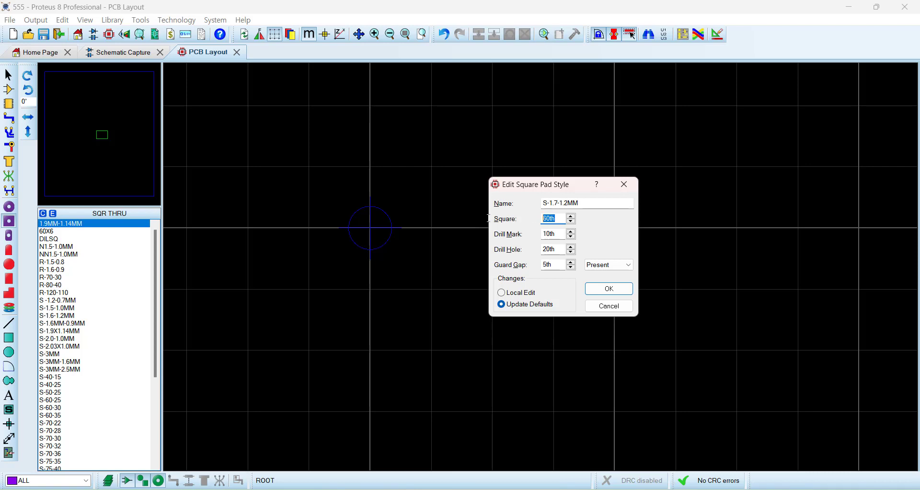
pyautogui.write('1.7MM')
pyautogui.press('Tab')
pyautogui.doubleClick(558, 249)
pyautogui.write('1.2MM')
pyautogui.press('Tab')
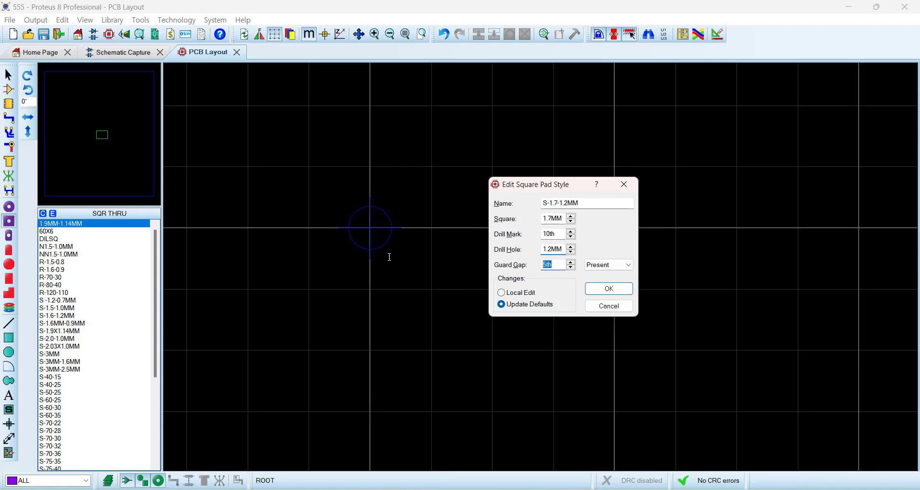
pyautogui.write('0')
pyautogui.click(608, 288)
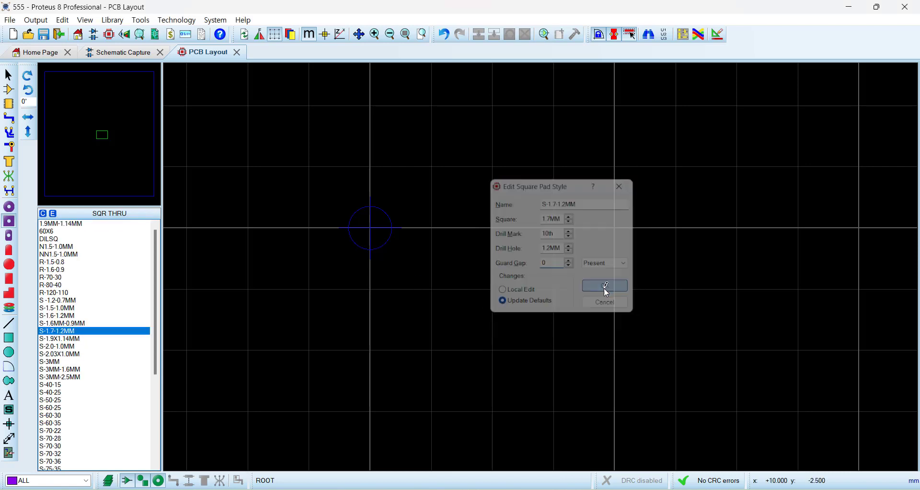
pyautogui.click(66, 333)
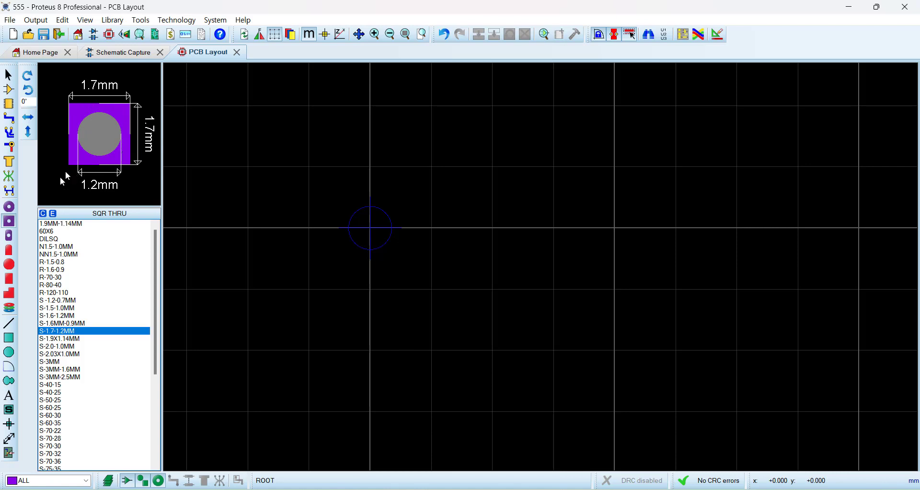
# Create a new normal circular through-hole pad style named C-1.7-1.2MM
pyautogui.click(9, 207)
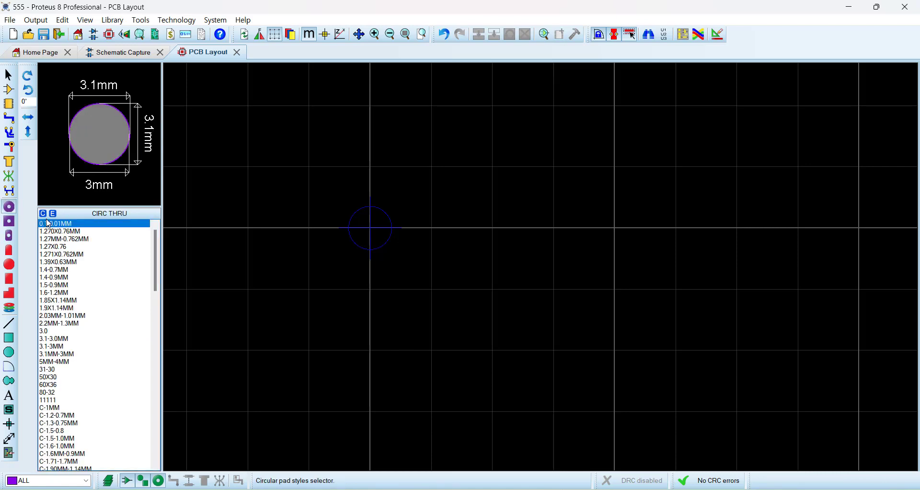
pyautogui.click(43, 214)
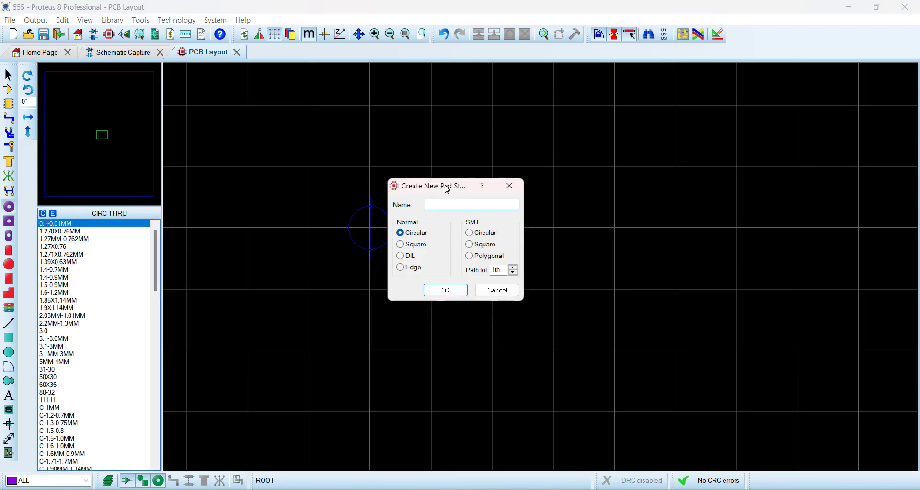
pyautogui.write('C')
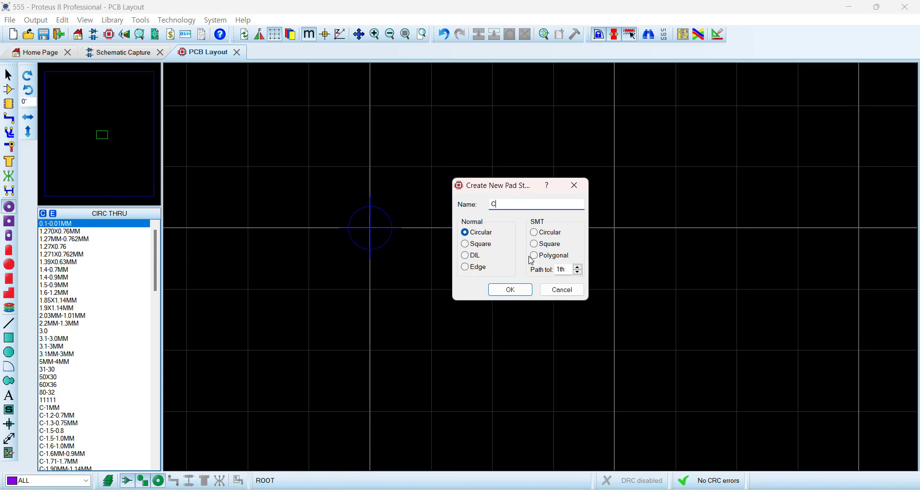
pyautogui.write('-1.7-1.2MM')
pyautogui.click(510, 289)
# Define the circular pad style with a 1.7 mm diameter, 1.2 mm drill hole and guard gap 0
pyautogui.press('Tab')
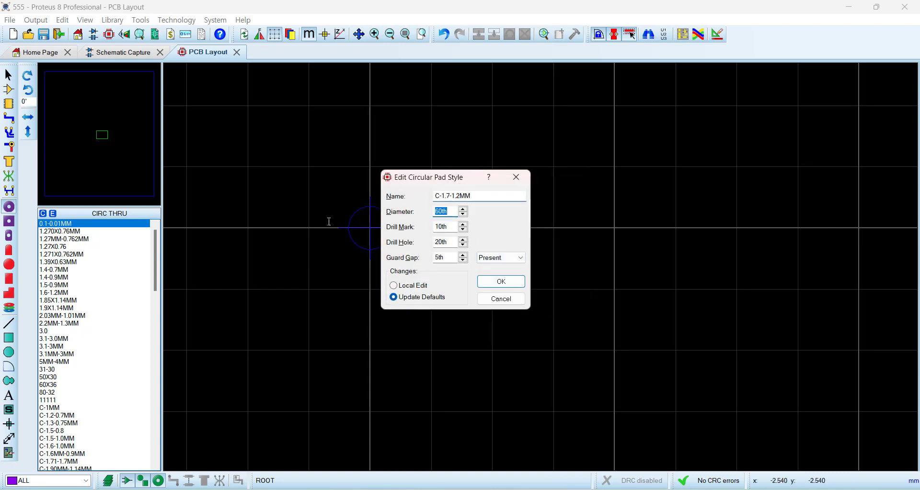
pyautogui.write('1.7MM')
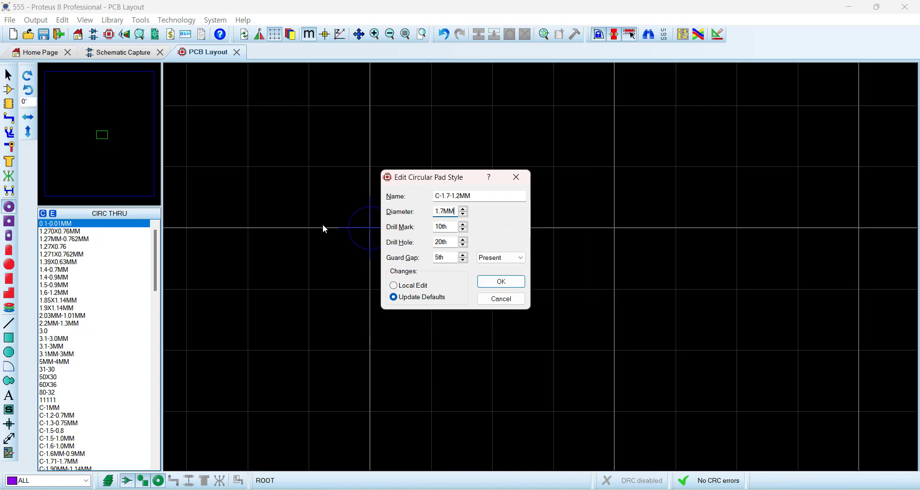
pyautogui.doubleClick(451, 245)
pyautogui.write('h')
pyautogui.doubleClick(443, 257)
pyautogui.write('0')
pyautogui.click(501, 282)
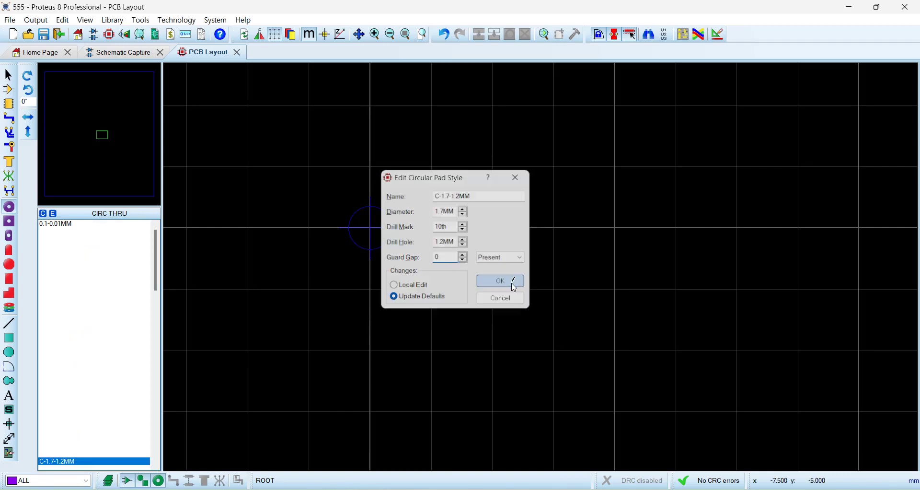
# Place a square S-1.7-1.2MM pad at the origin and a circular C-1.7-1.2MM pad at x 2.5 mm, y 0
pyautogui.click(9, 221)
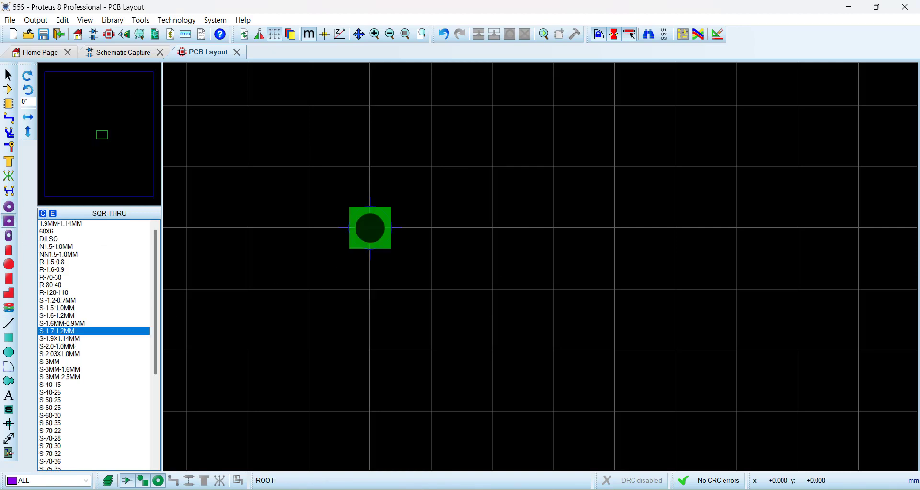
pyautogui.click(370, 228)
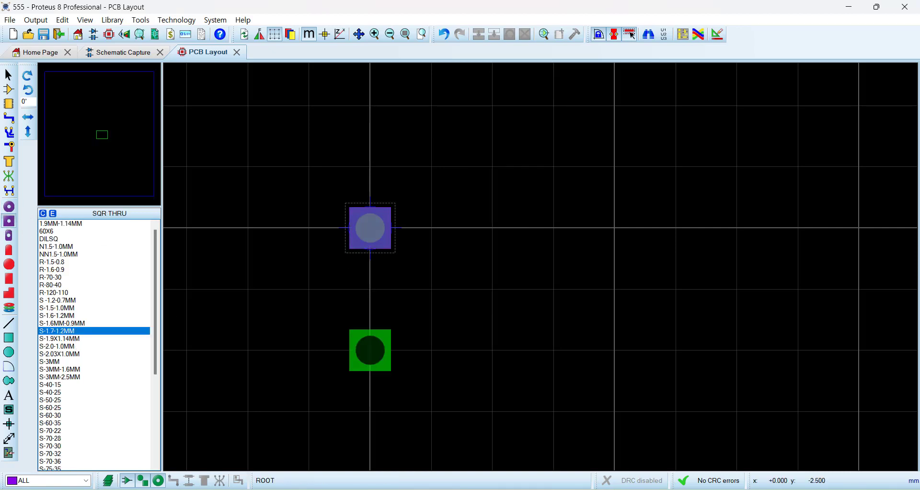
pyautogui.click(9, 207)
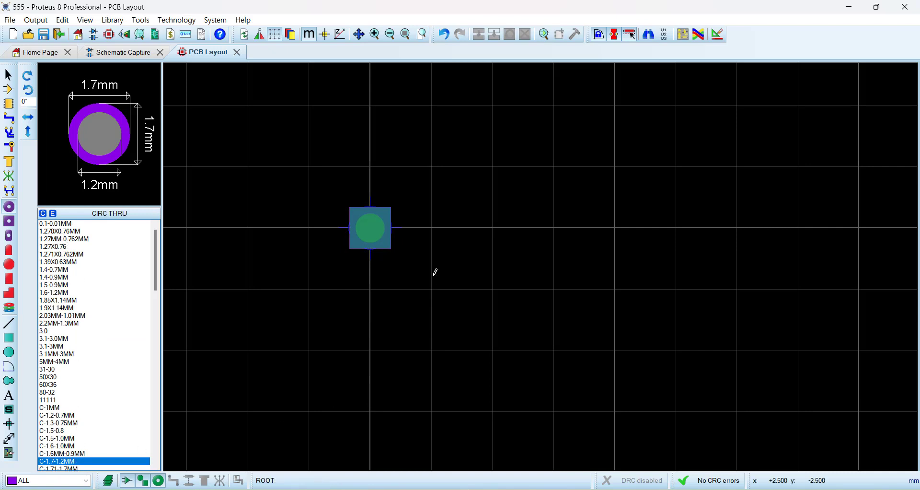
pyautogui.click(431, 227)
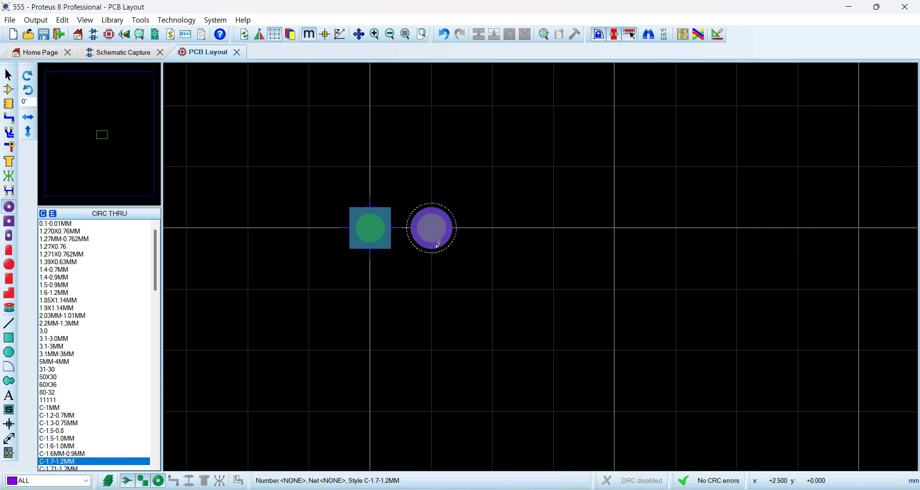
# Set the grid snap to 1 mm and draw a Top Silk box about 7 mm by 5 mm around both pads
pyautogui.press('F6')
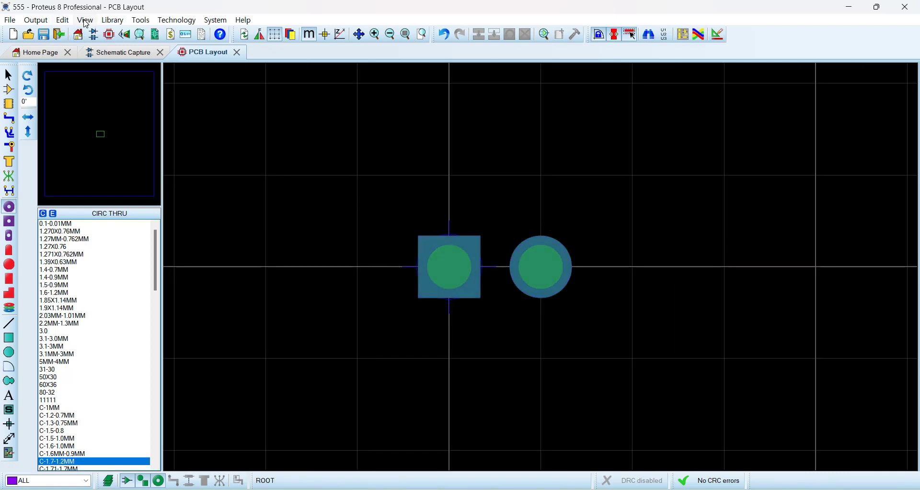
pyautogui.click(85, 20)
pyautogui.click(142, 208)
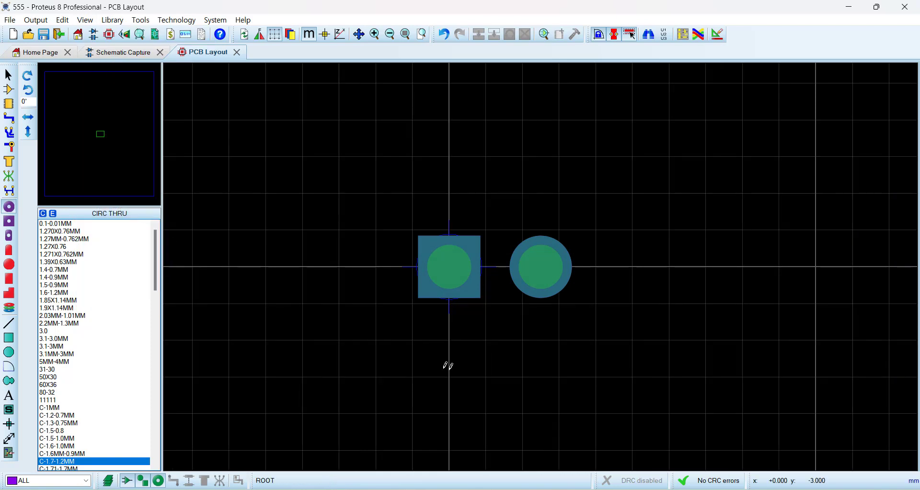
pyautogui.moveTo(484, 347); pyautogui.dragTo(350, 314)
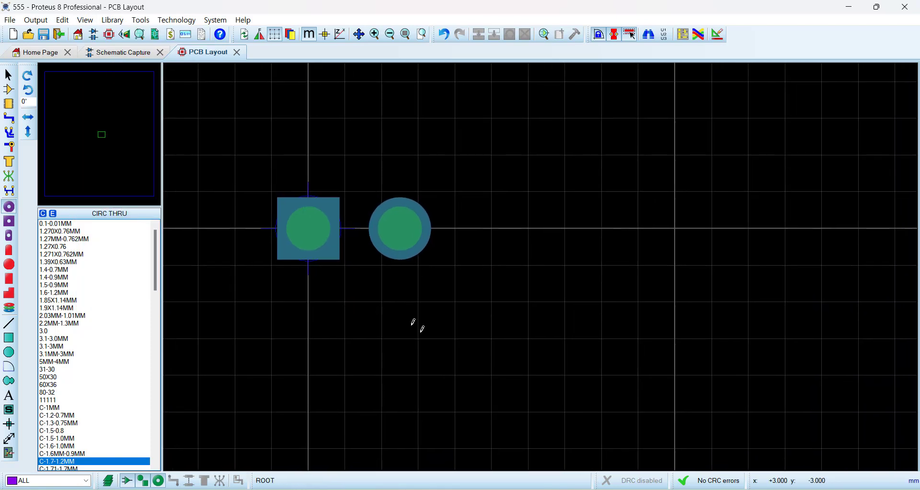
pyautogui.scroll(-2, 417, 323)
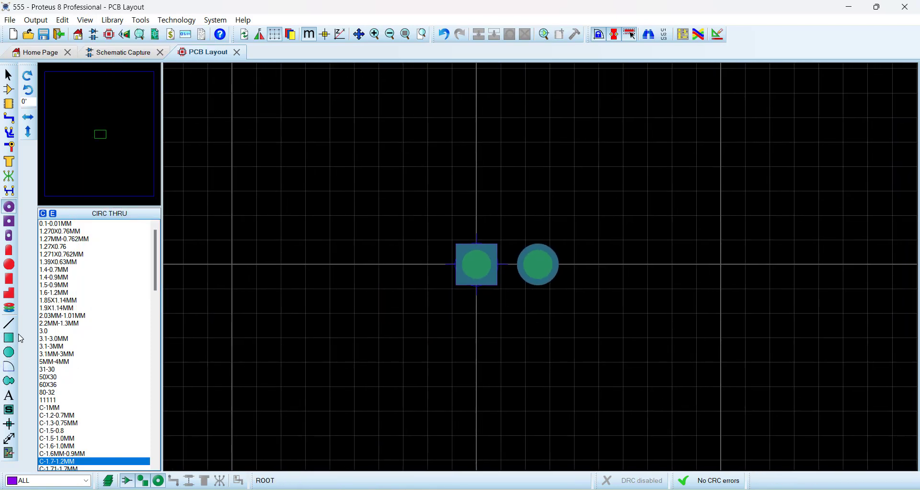
pyautogui.scroll(2, 522, 289)
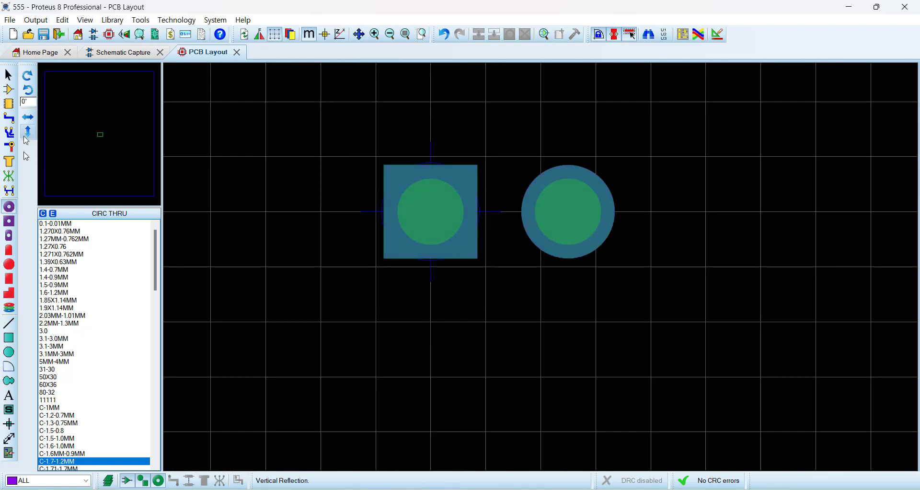
pyautogui.click(6, 328)
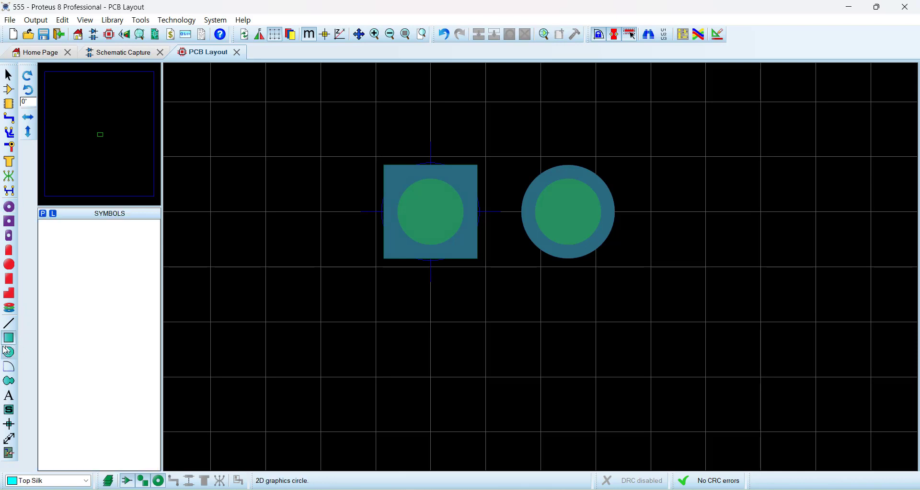
pyautogui.click(8, 335)
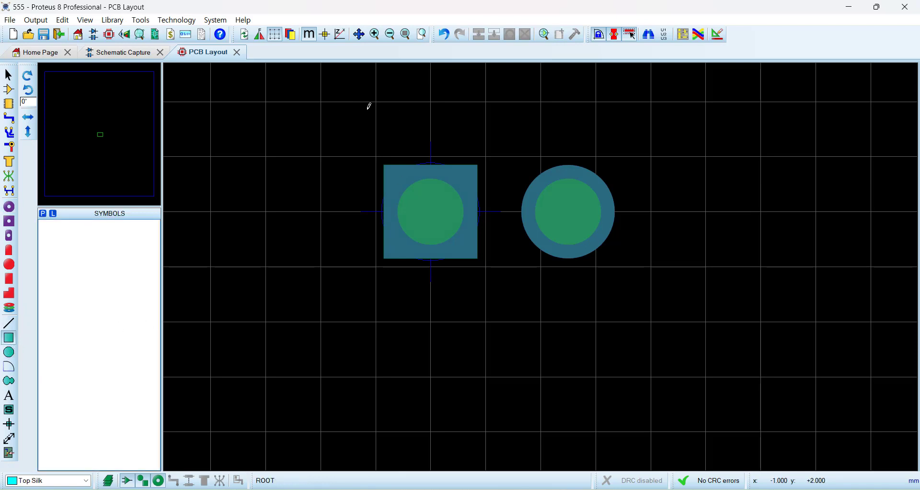
pyautogui.click(322, 100)
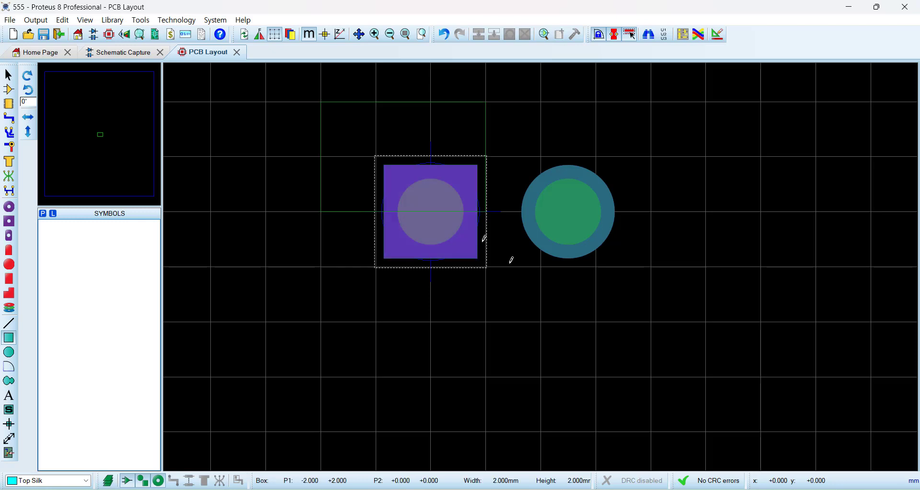
pyautogui.click(703, 369)
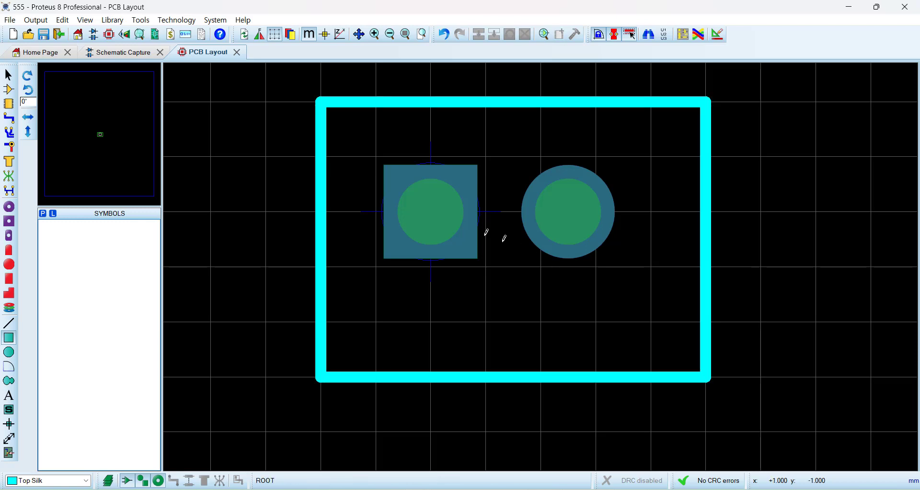
# Set both the width and the height of the silkscreen box to 6 mm, for this graphic only
pyautogui.scroll(-2, 498, 235)
pyautogui.click(9, 75)
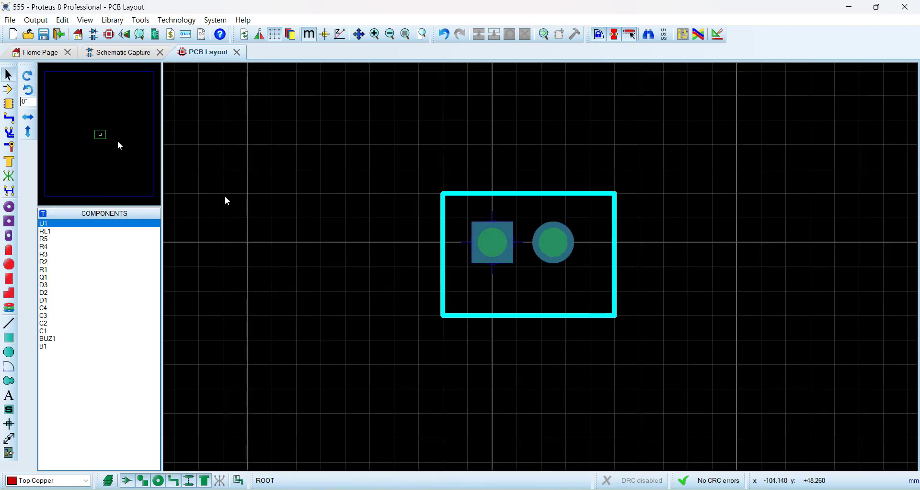
pyautogui.doubleClick(545, 316)
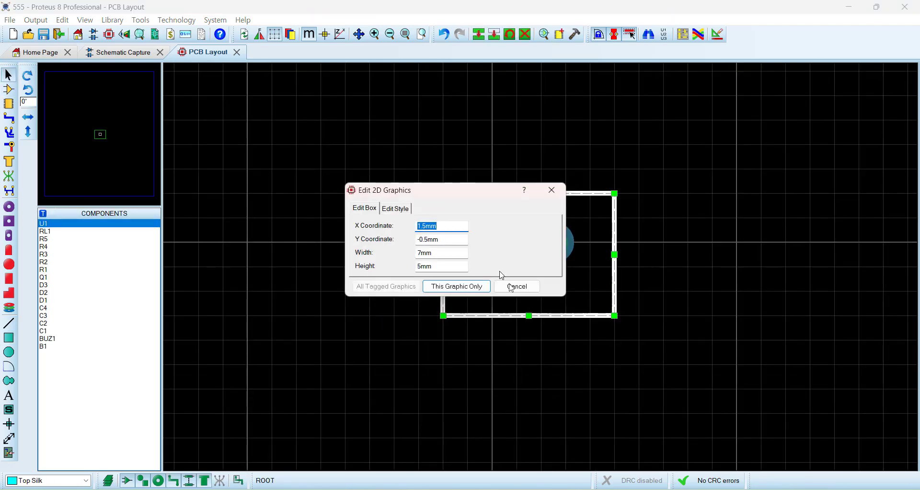
pyautogui.moveTo(464, 187); pyautogui.dragTo(337, 117)
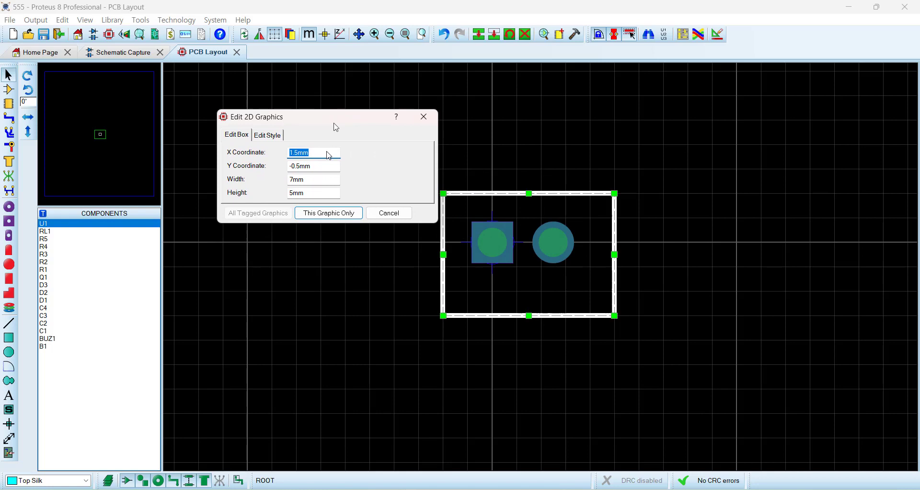
pyautogui.click(289, 194)
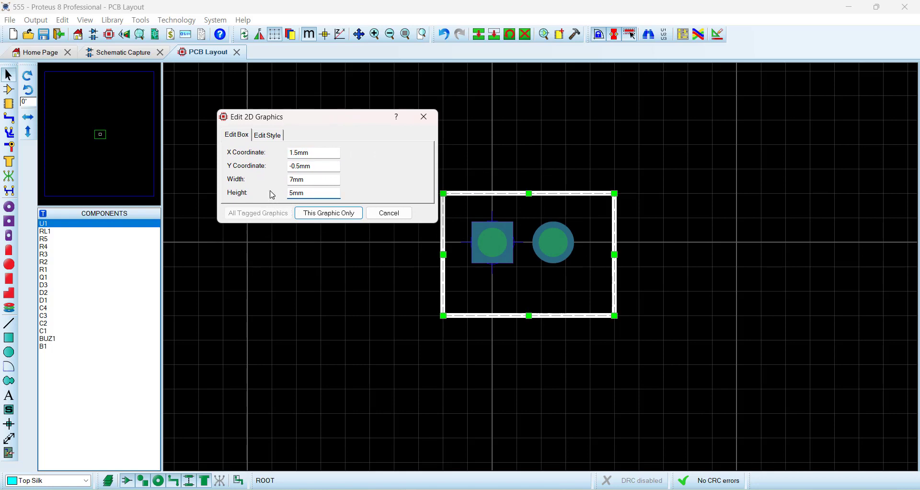
pyautogui.write('6')
pyautogui.click(294, 178)
pyautogui.press('BackSpace')
pyautogui.write('6')
pyautogui.click(333, 214)
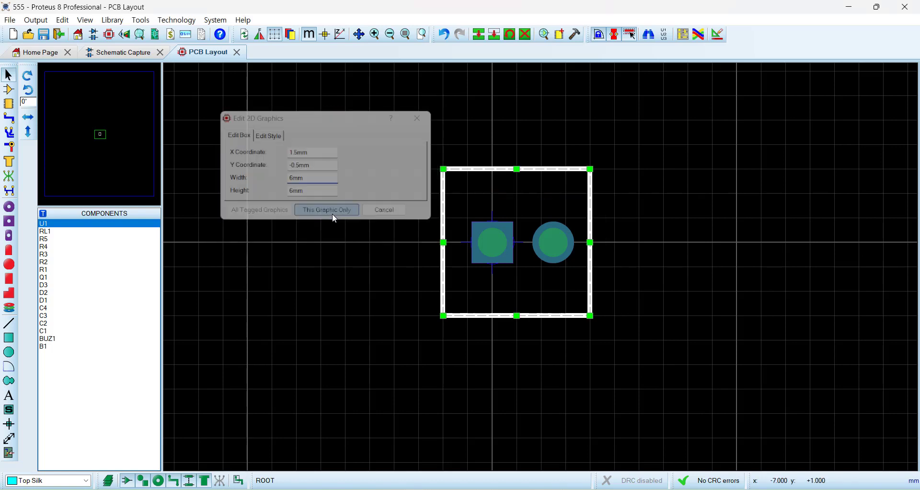
# Set the grid snap to 0.5 mm, measure the gap between the square pad and the box's left edge, and delete the dimension
pyautogui.scroll(1, 550, 282)
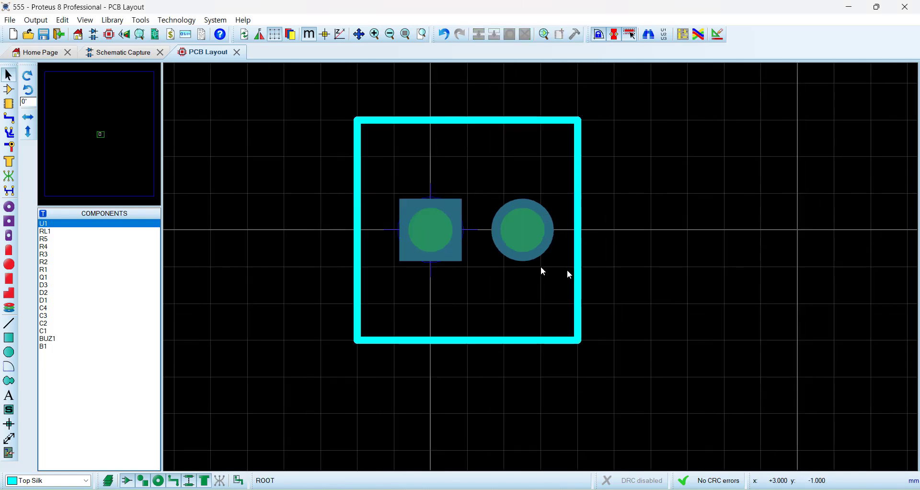
pyautogui.click(85, 20)
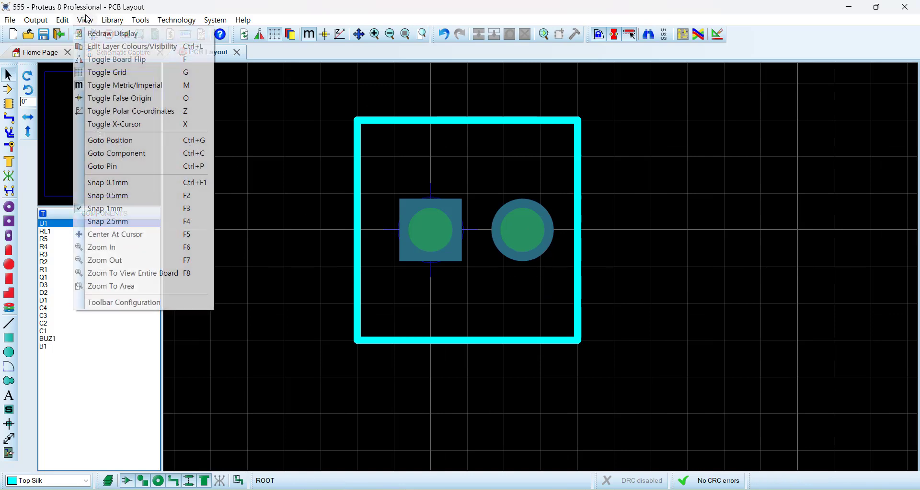
pyautogui.click(126, 196)
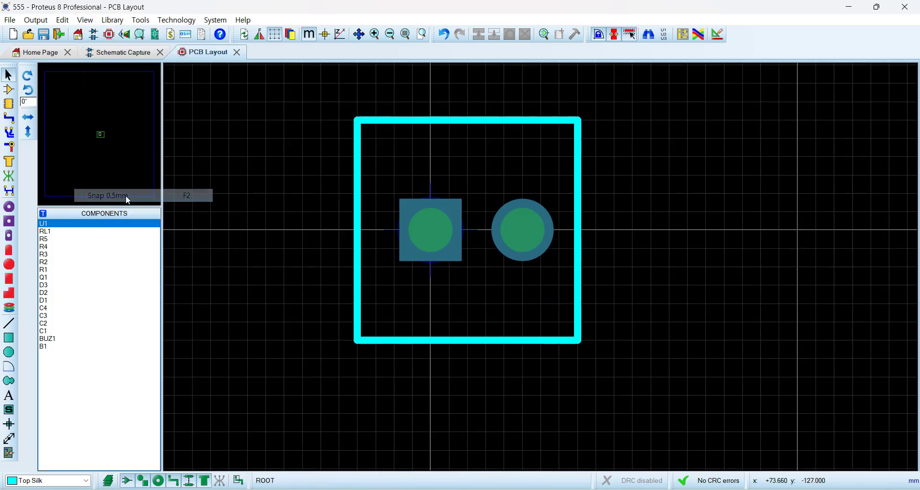
pyautogui.click(84, 20)
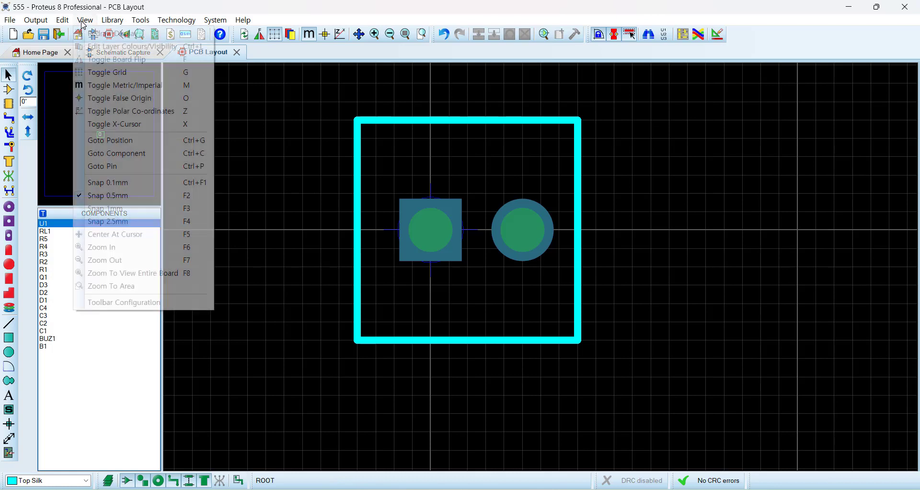
pyautogui.click(115, 5)
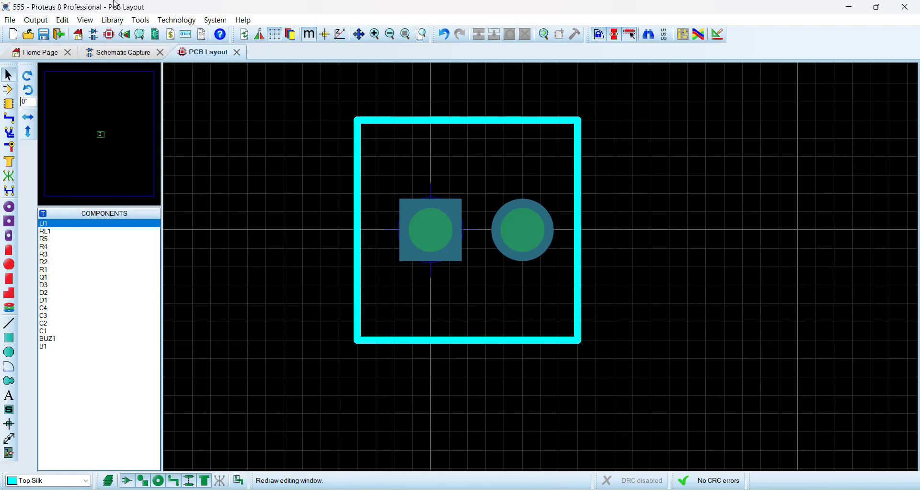
pyautogui.click(8, 438)
pyautogui.scroll(1, 408, 236)
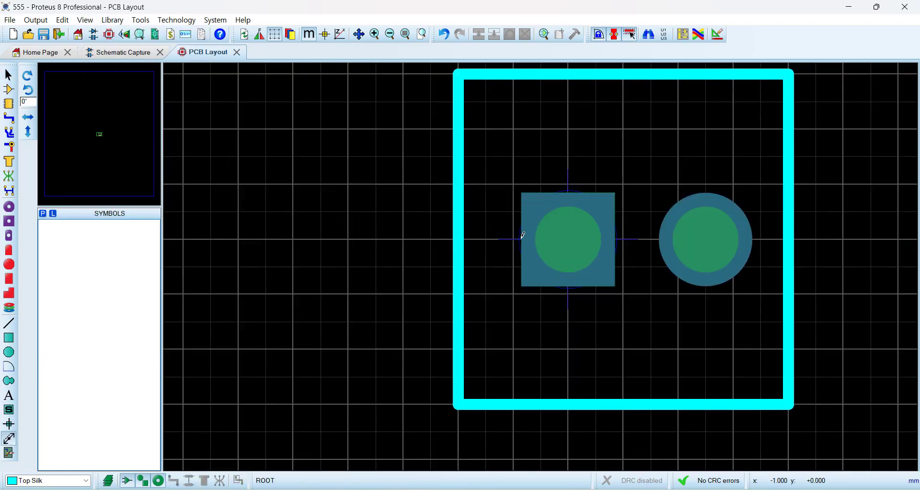
pyautogui.click(500, 238)
pyautogui.click(461, 236)
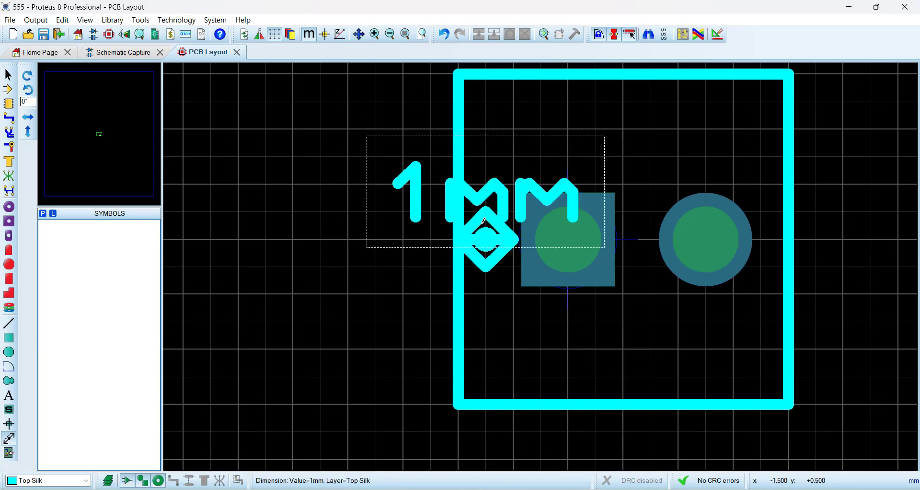
pyautogui.rightClick(490, 219)
pyautogui.click(529, 255)
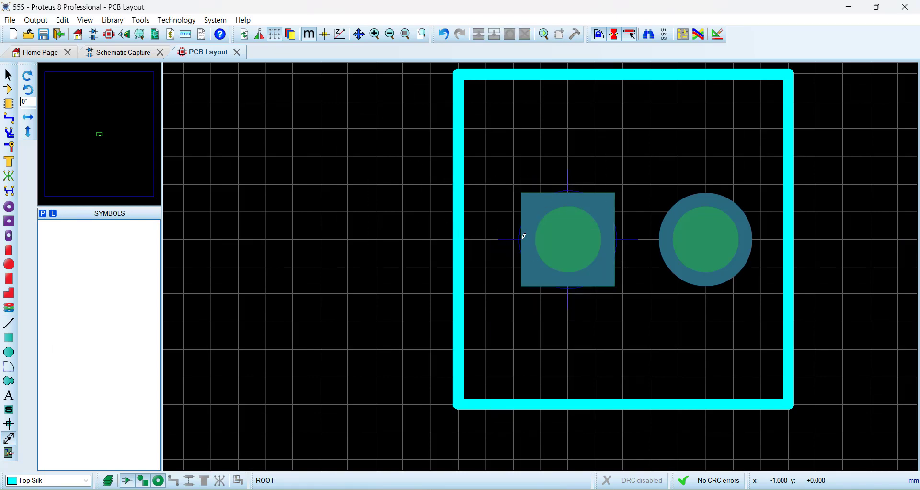
# Remeasure the square pad's left gap and measure the circular pad's gap to the box's right edge, deleting each dimension
pyautogui.click(523, 236)
pyautogui.click(470, 238)
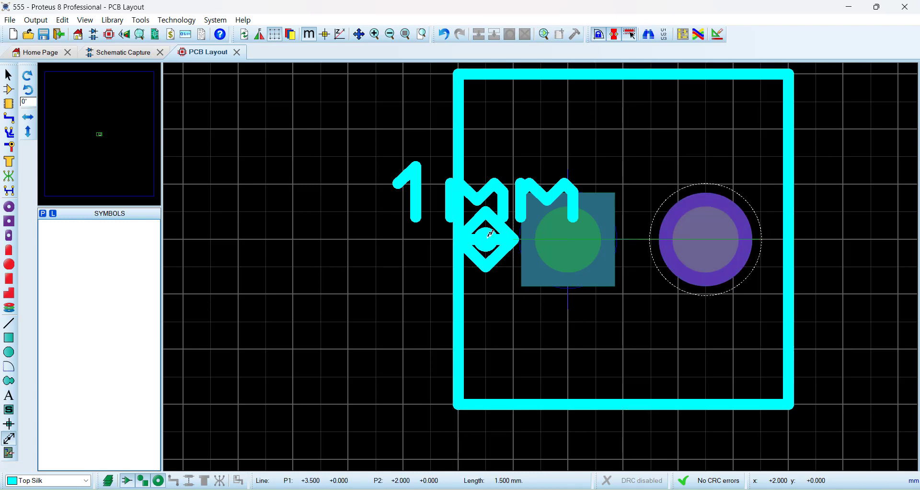
pyautogui.rightClick(498, 235)
pyautogui.click(534, 293)
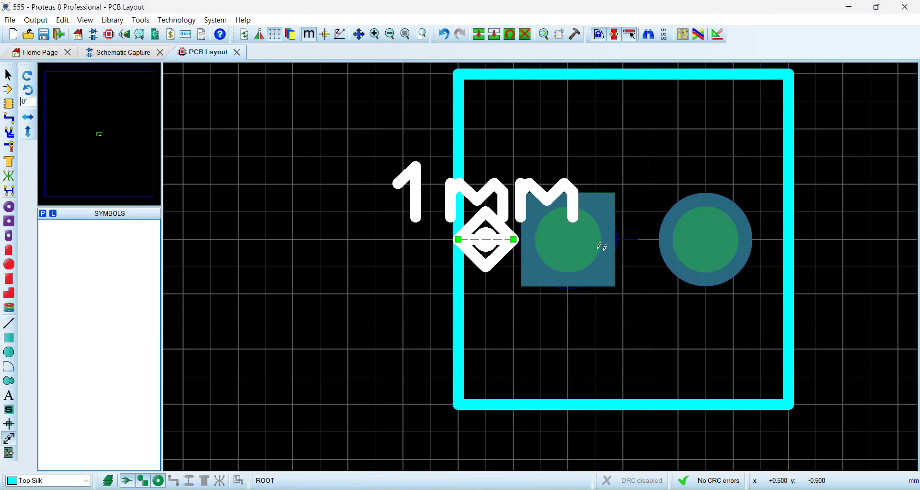
pyautogui.click(761, 236)
pyautogui.click(787, 238)
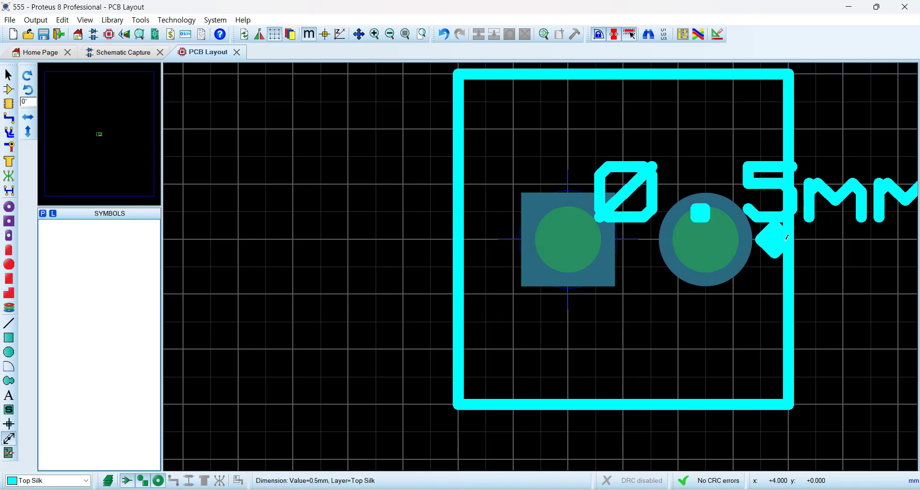
pyautogui.rightClick(767, 184)
pyautogui.rightClick(767, 184)
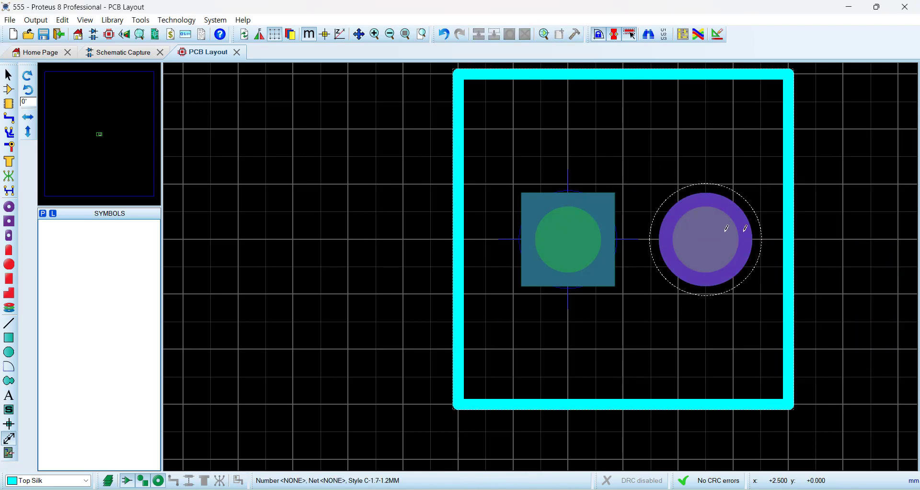
# Measure the gaps from the square pad to the box's top and bottom edges, removing each temporary dimension
pyautogui.click(573, 191)
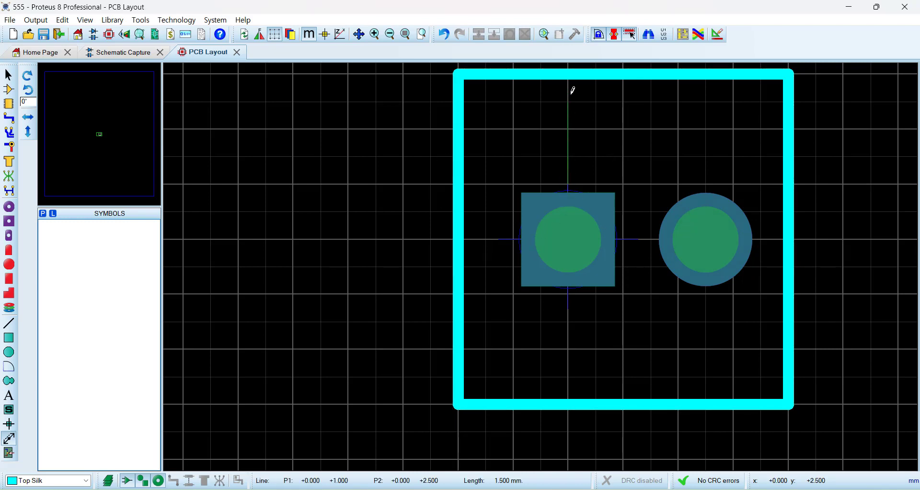
pyautogui.click(573, 74)
pyautogui.press('Escape')
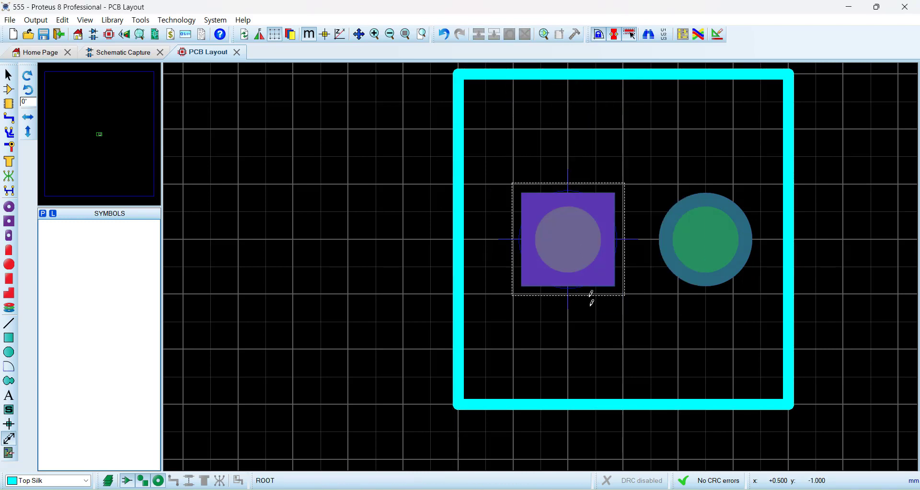
pyautogui.click(573, 403)
pyautogui.click(569, 293)
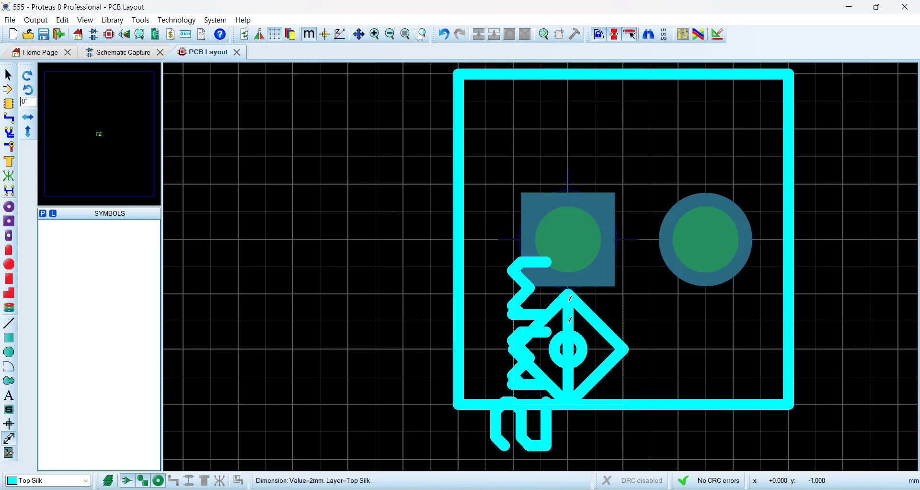
pyautogui.press('Escape')
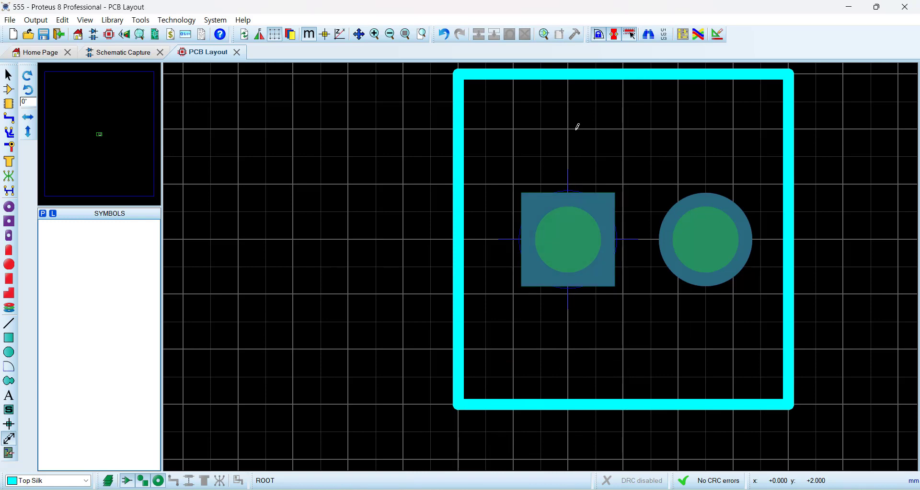
# Set the grid snap to 0.1 mm
pyautogui.click(85, 20)
pyautogui.click(121, 182)
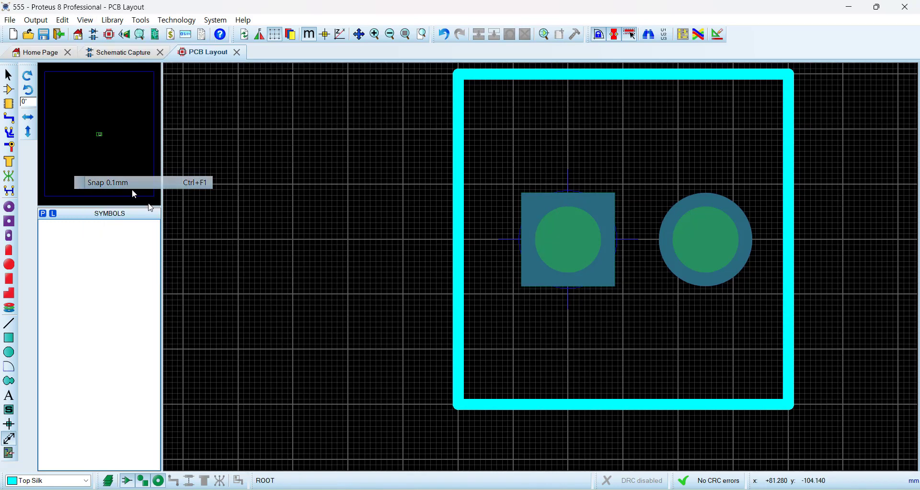
# Move the silkscreen box about 0.2 mm to the right relative to the two pads
pyautogui.rightClick(469, 239)
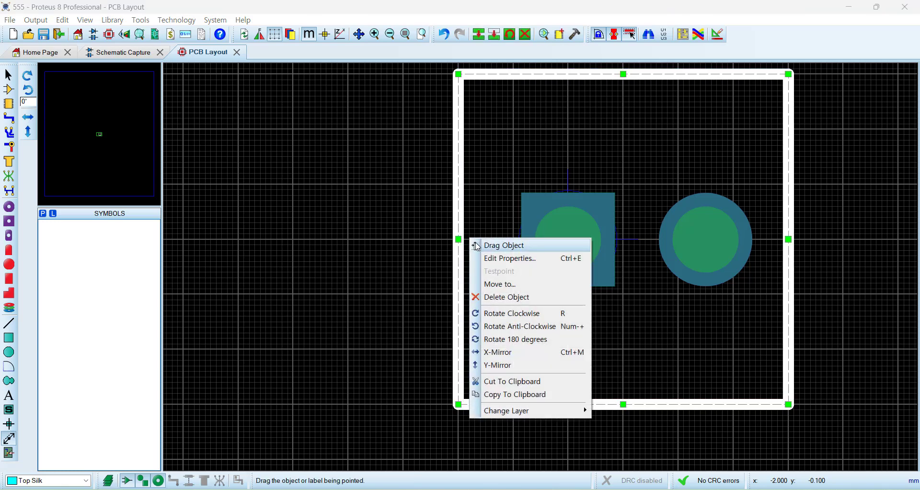
pyautogui.click(478, 245)
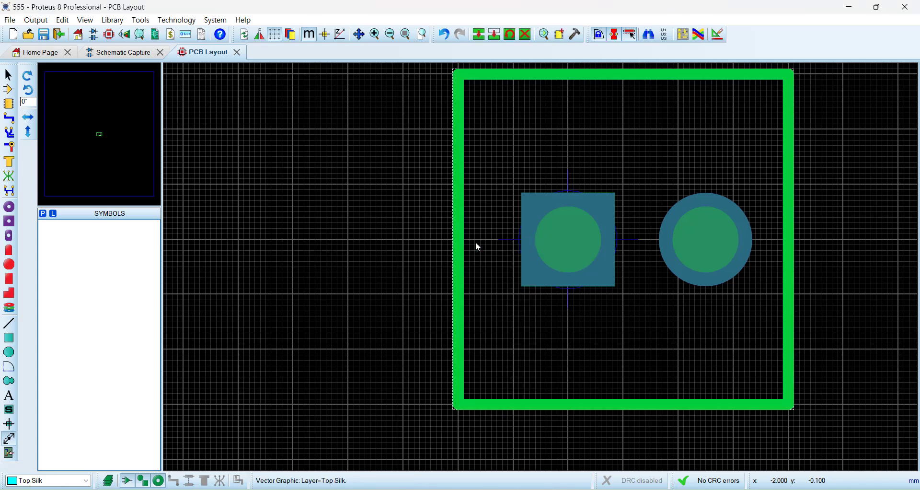
pyautogui.click(476, 243)
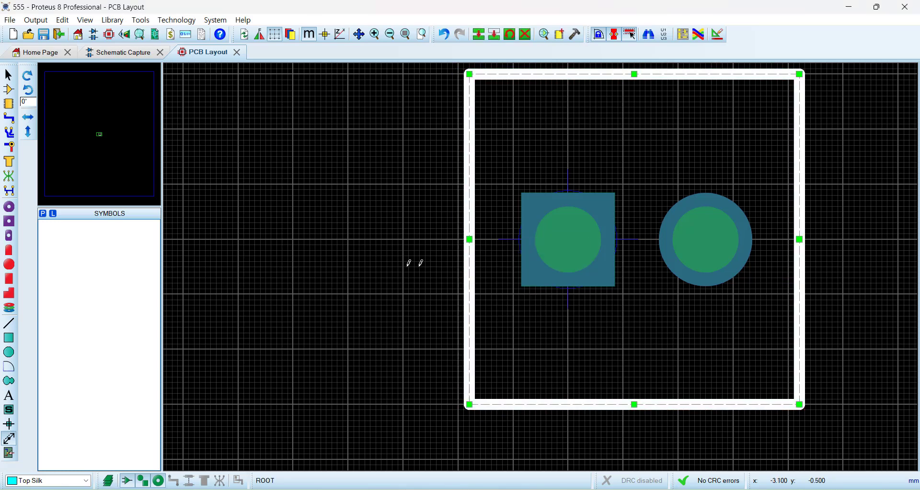
pyautogui.click(391, 281)
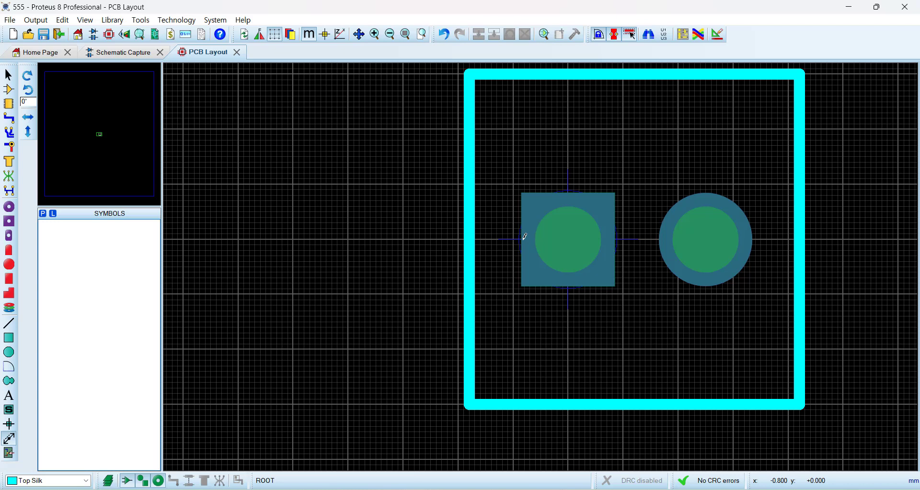
# Measure the gaps from the square pad to the box's left edge and the circular pad to its right edge, deleting each dimension
pyautogui.moveTo(524, 235); pyautogui.dragTo(478, 237)
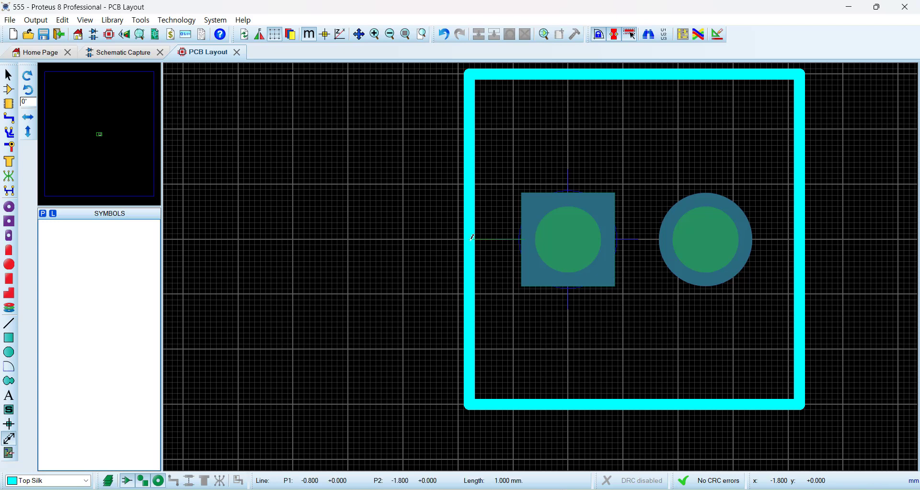
pyautogui.click(472, 238)
pyautogui.rightClick(510, 213)
pyautogui.rightClick(510, 213)
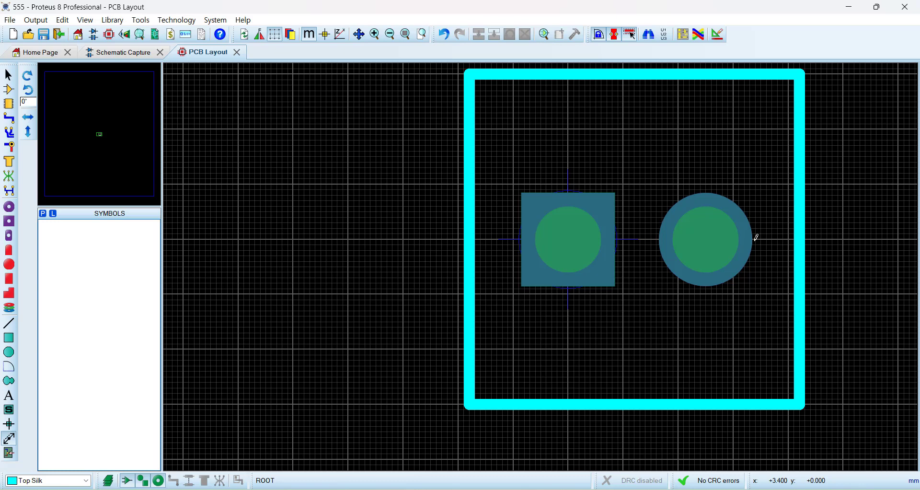
pyautogui.moveTo(754, 236); pyautogui.dragTo(799, 236)
pyautogui.rightClick(779, 197)
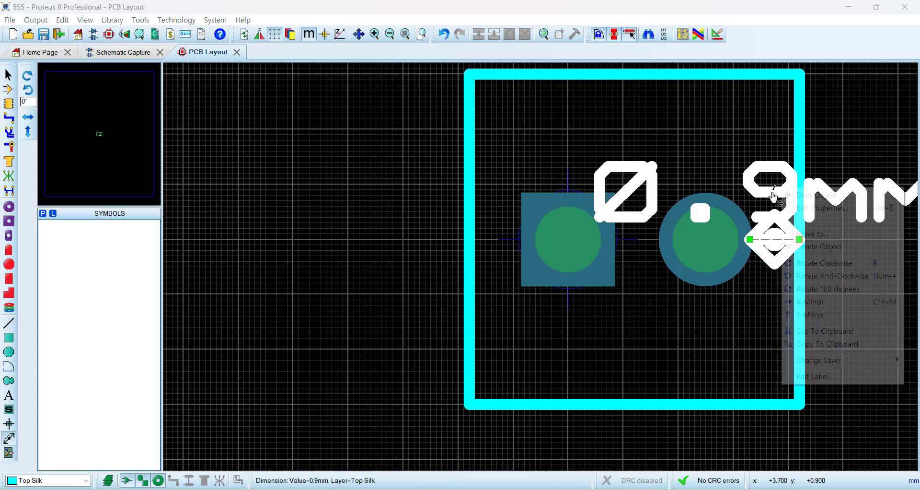
pyautogui.rightClick(779, 197)
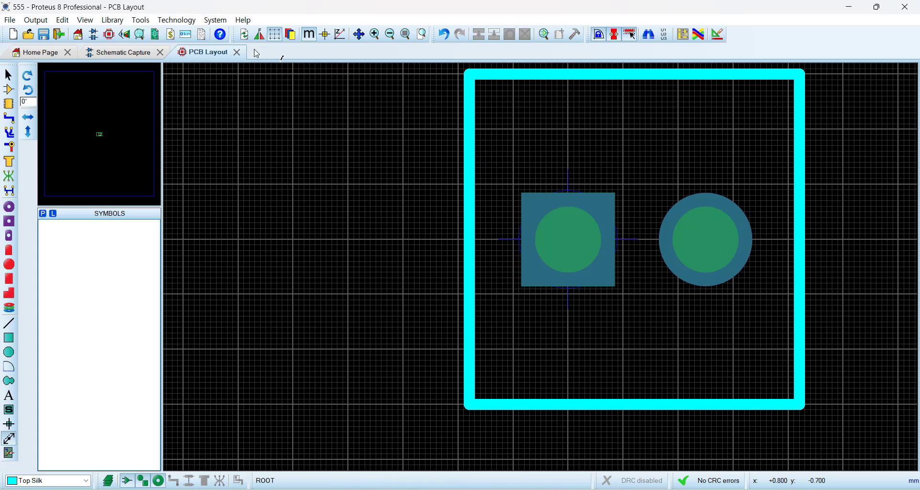
# Set the grid snap to 0.5 mm
pyautogui.click(68, 20)
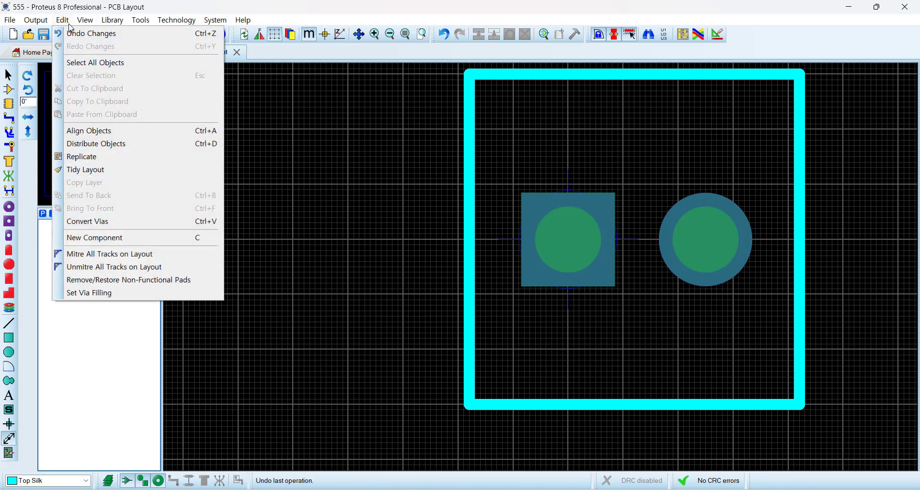
pyautogui.moveTo(85, 20)
pyautogui.click(135, 195)
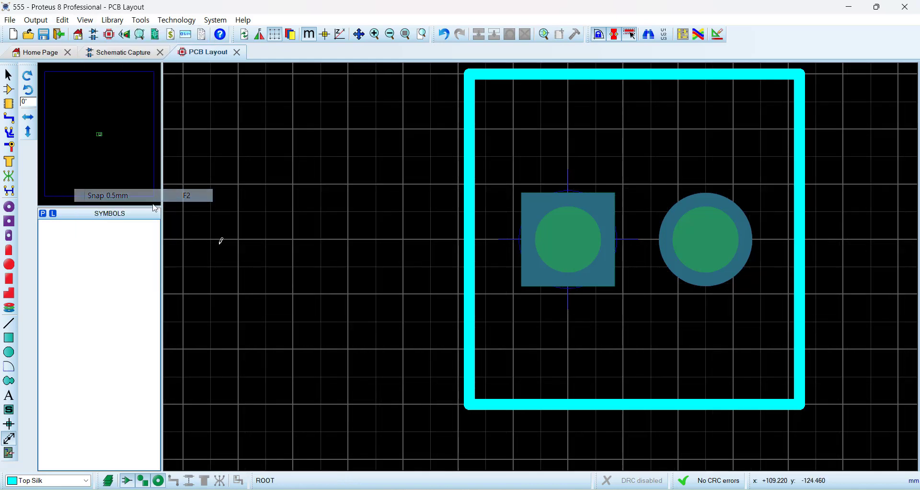
# Assign + as the pin number of the square pad
pyautogui.scroll(-2, 548, 263)
pyautogui.scroll(2, 543, 261)
pyautogui.scroll(-1, 544, 275)
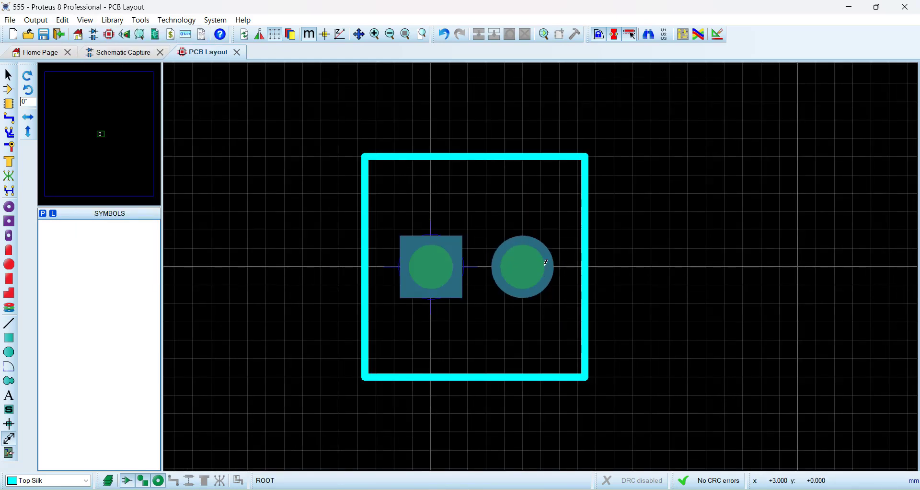
pyautogui.rightClick(435, 269)
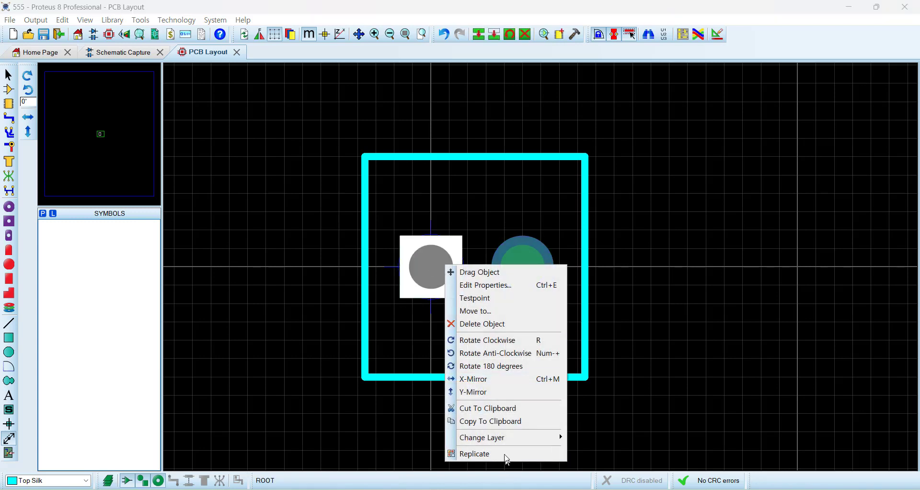
pyautogui.click(516, 288)
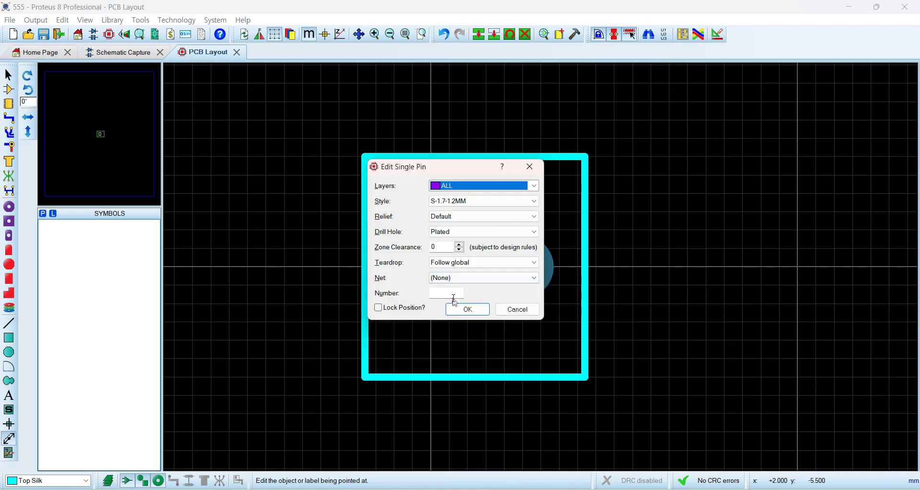
pyautogui.click(452, 294)
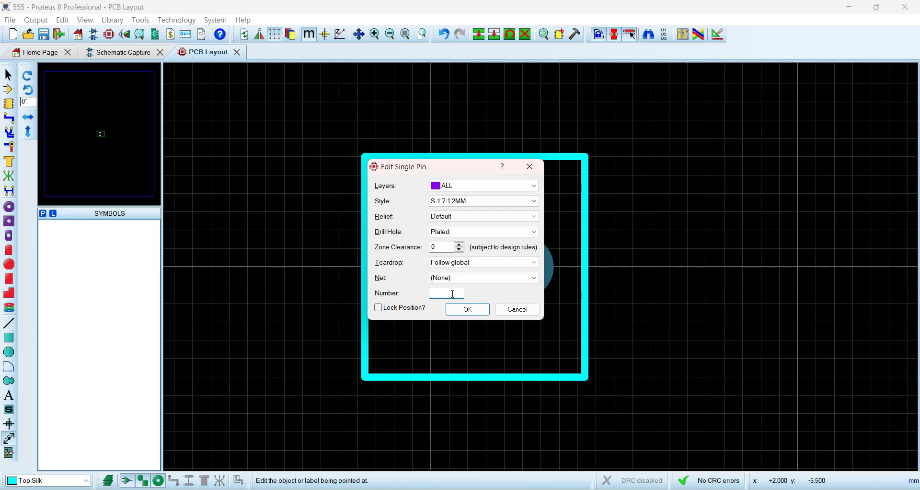
pyautogui.click(472, 311)
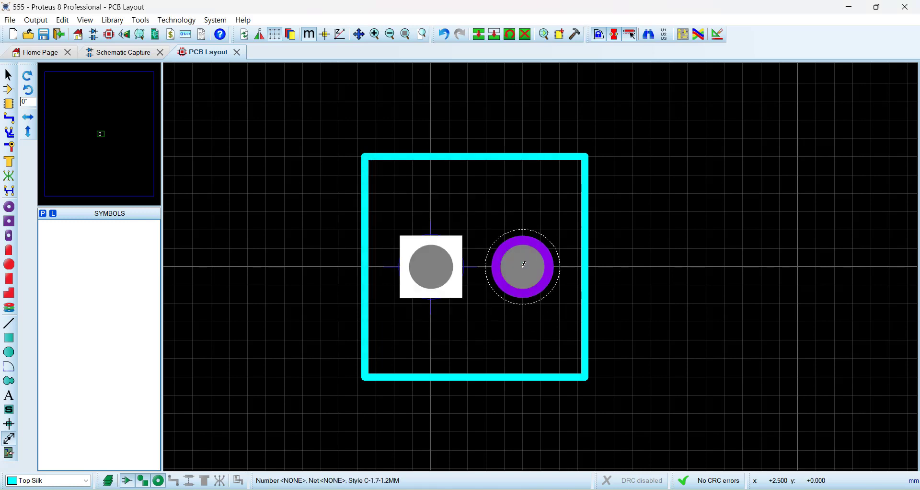
# Assign - as the pin number of the circular pad
pyautogui.rightClick(523, 264)
pyautogui.click(579, 283)
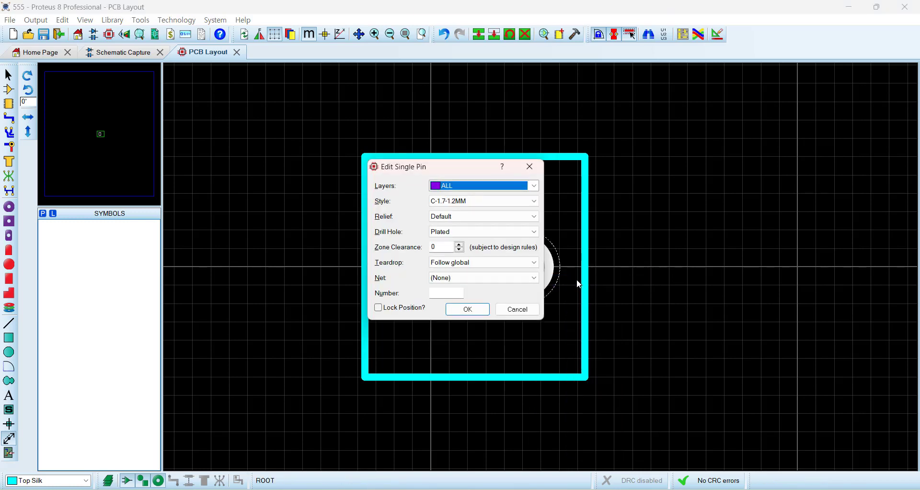
pyautogui.click(445, 294)
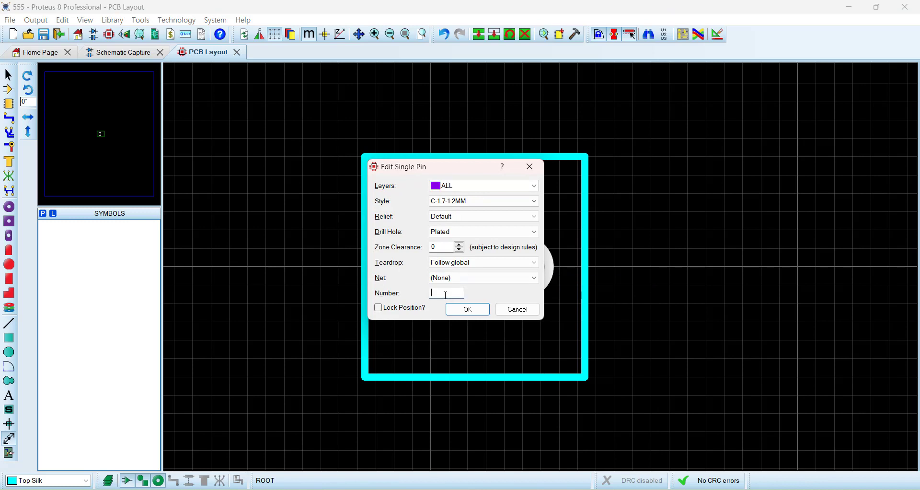
pyautogui.write('-')
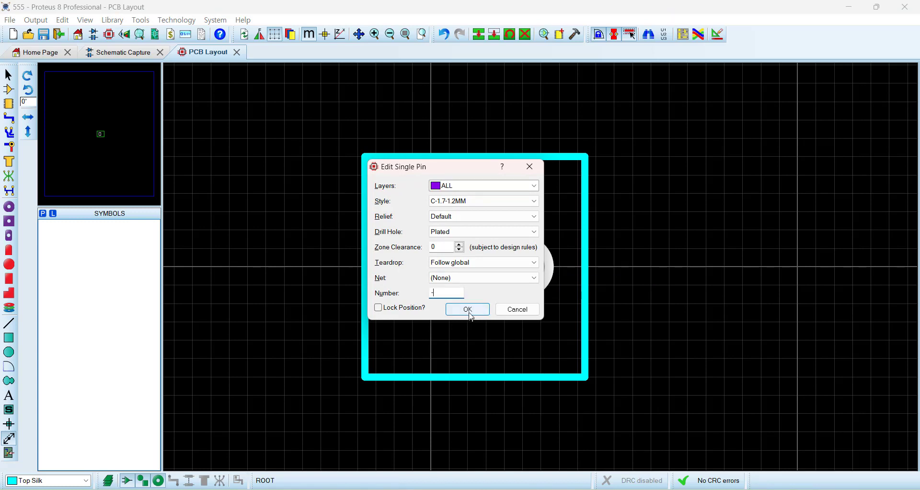
pyautogui.click(468, 310)
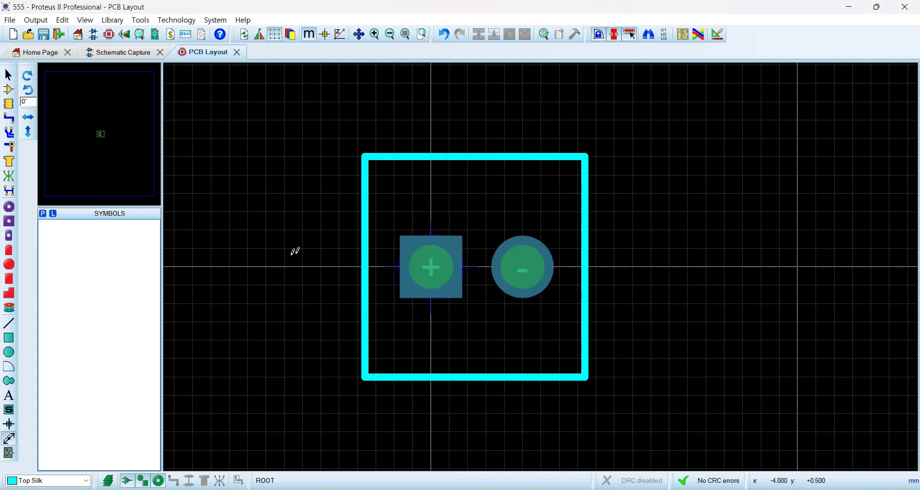
# Start making a package from both pads and the silkscreen box, naming it MOLEX-2.54-2PIN with USERPKG as the library
pyautogui.moveTo(284, 120); pyautogui.dragTo(670, 413)
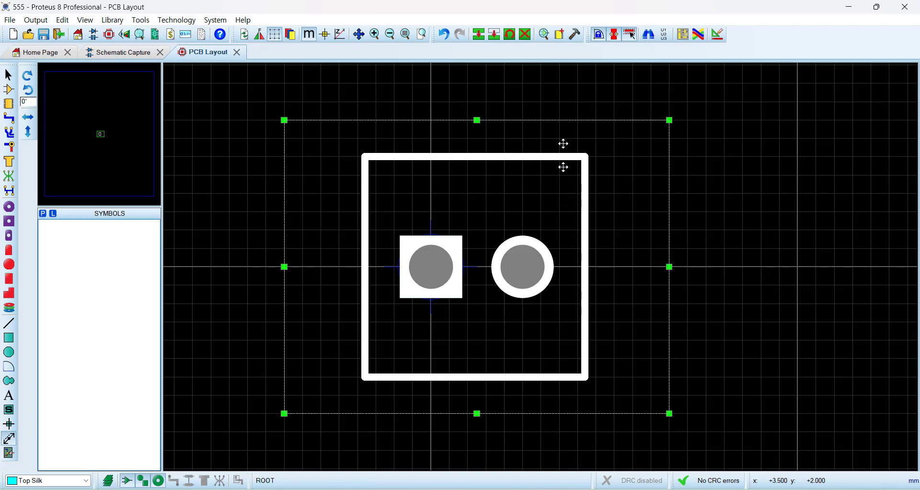
pyautogui.click(559, 37)
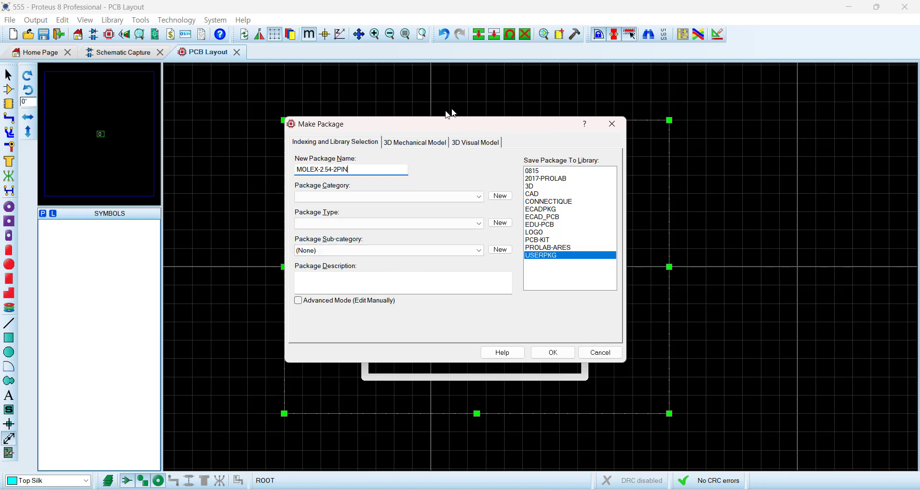
pyautogui.moveTo(437, 123); pyautogui.dragTo(663, 120)
pyautogui.moveTo(249, 120); pyautogui.dragTo(162, 123)
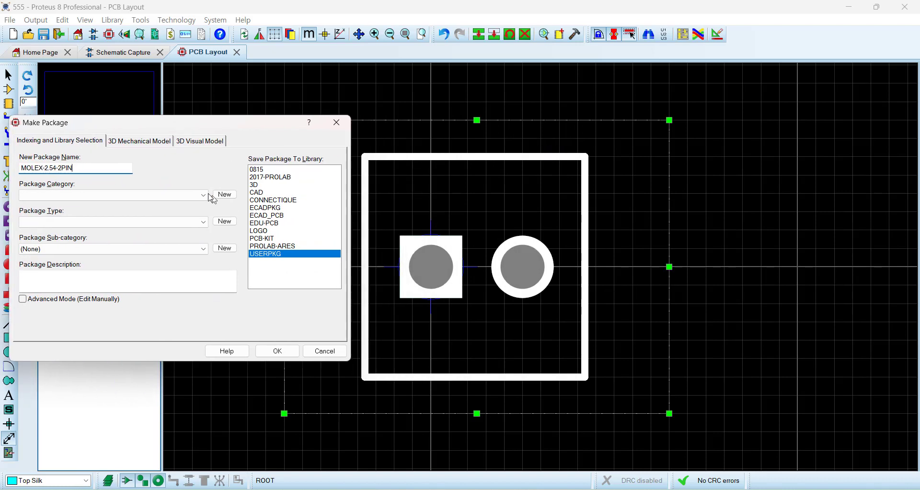
pyautogui.click(143, 144)
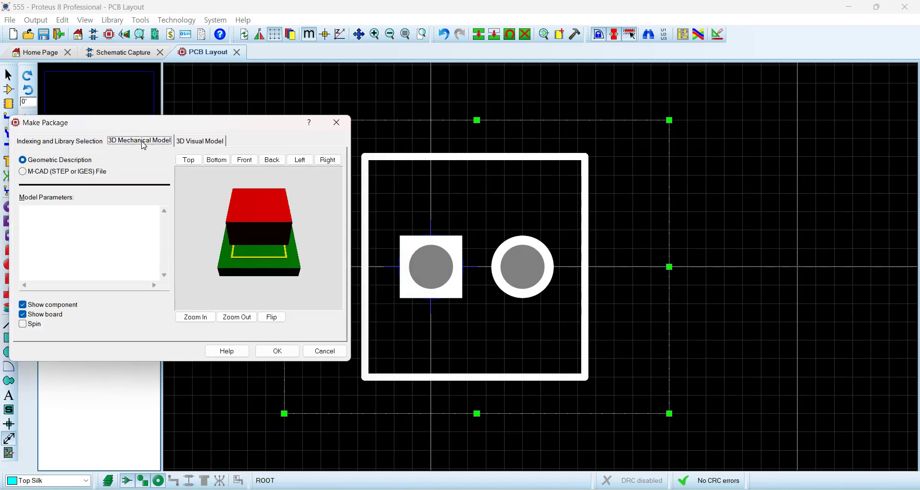
pyautogui.moveTo(219, 125); pyautogui.dragTo(800, 120)
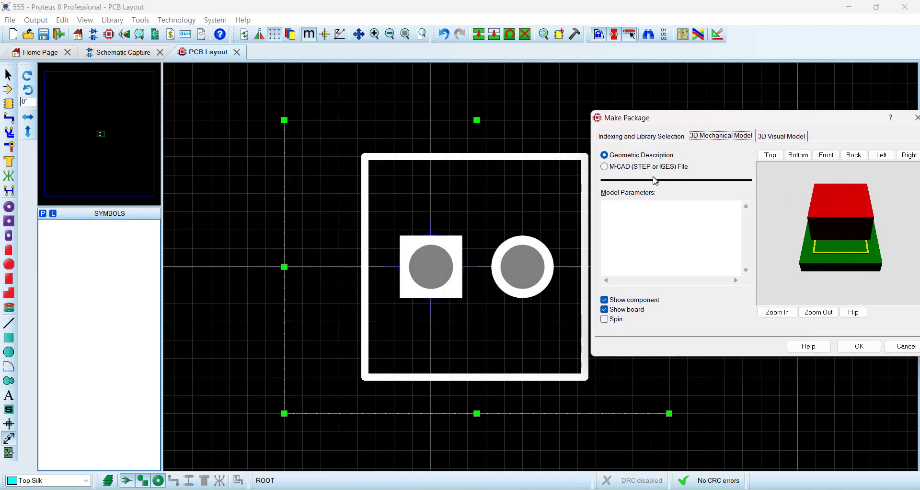
pyautogui.click(615, 168)
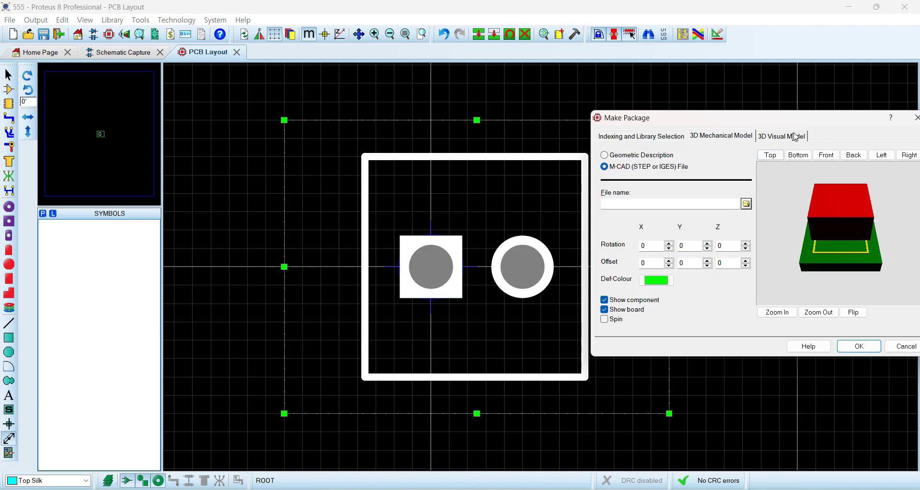
pyautogui.press('Return')
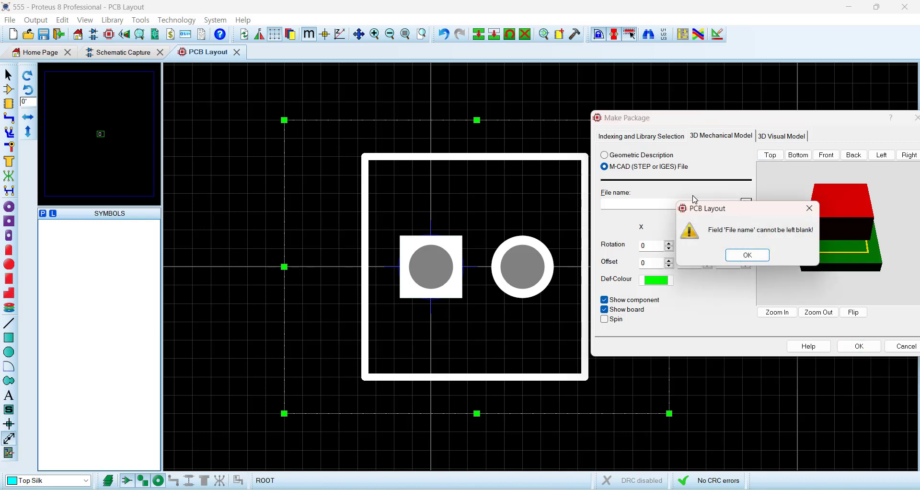
pyautogui.click(745, 254)
pyautogui.click(620, 155)
pyautogui.click(800, 136)
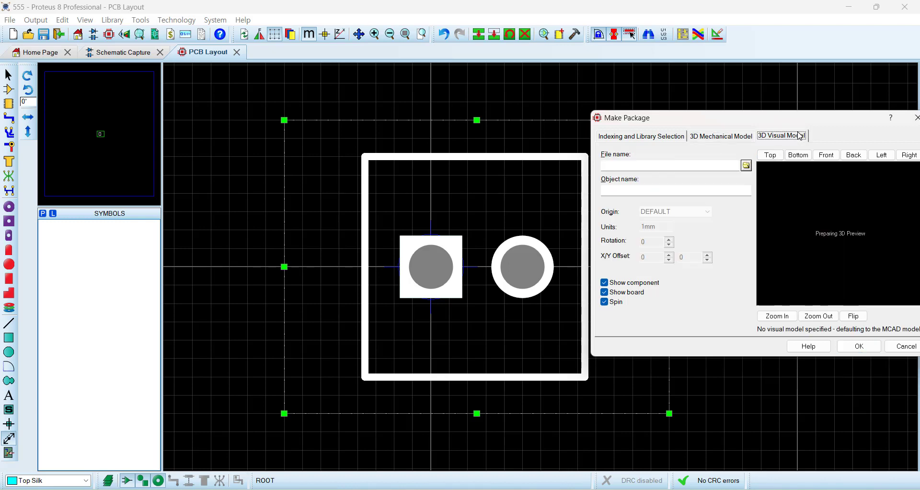
pyautogui.click(746, 165)
pyautogui.click(427, 399)
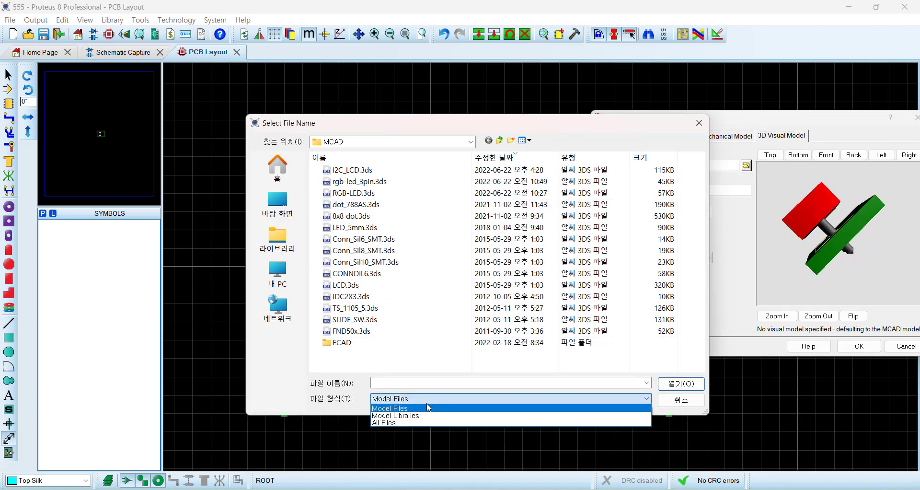
pyautogui.click(428, 409)
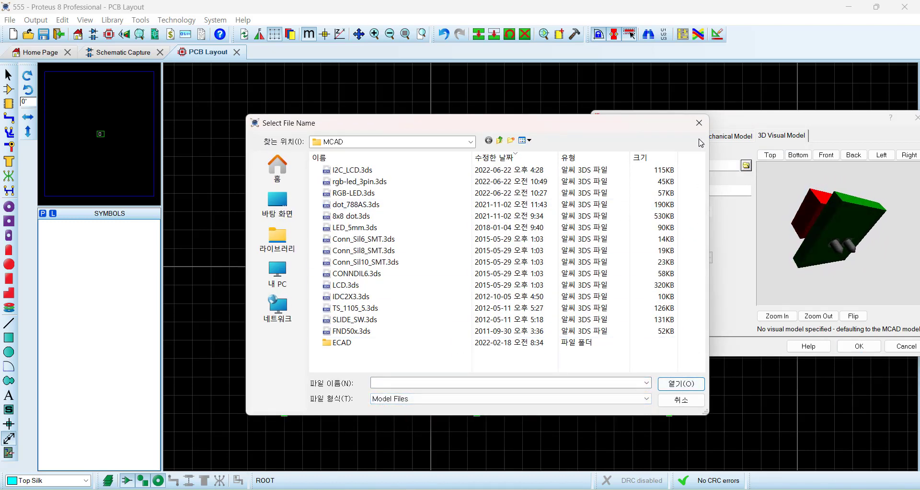
pyautogui.click(698, 124)
# Set the package's 3D mechanical model to an M-CAD file and load Molex-2.54-2pin.STEP from the MCAD folder
pyautogui.click(708, 137)
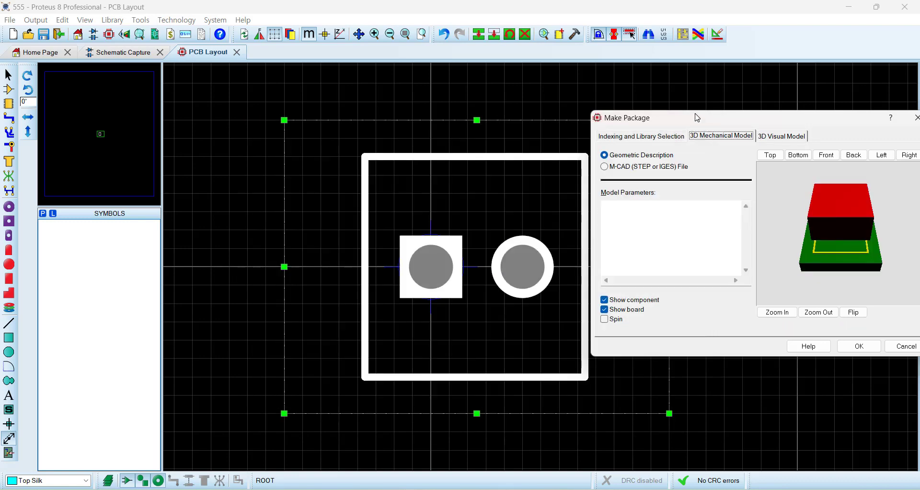
pyautogui.moveTo(698, 117); pyautogui.dragTo(540, 86)
pyautogui.click(472, 137)
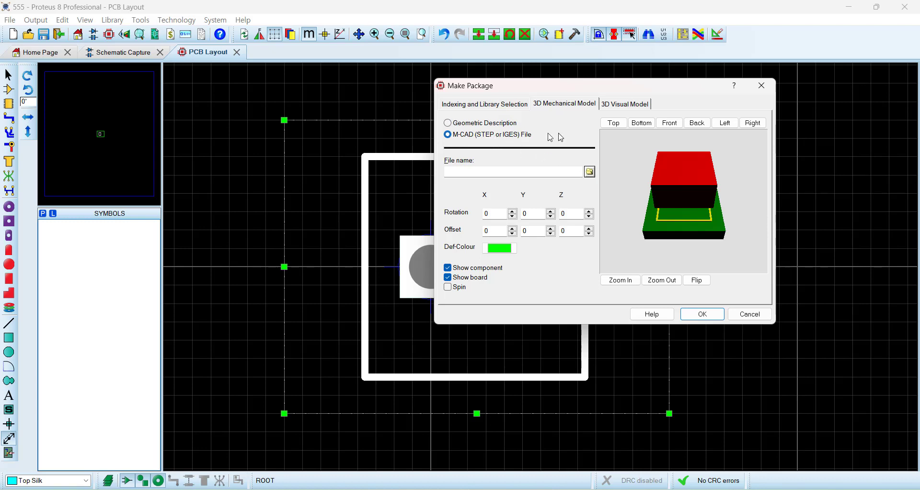
pyautogui.click(589, 170)
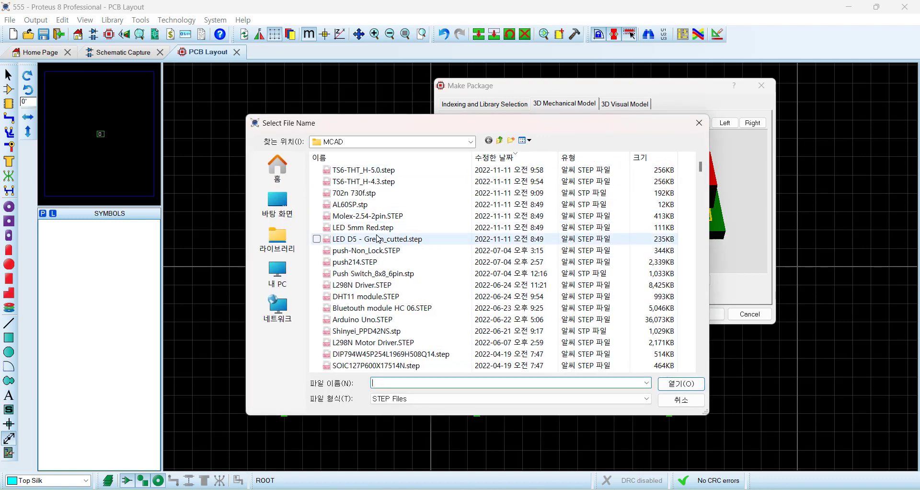
pyautogui.click(379, 215)
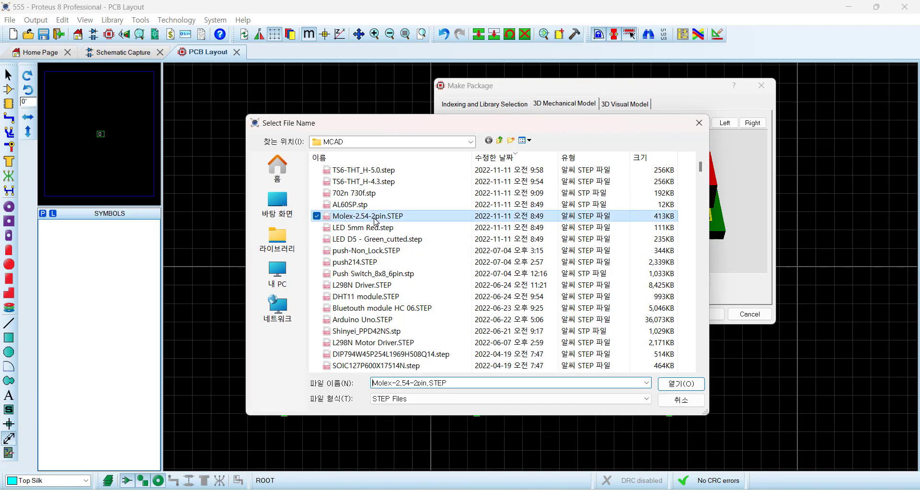
pyautogui.click(666, 387)
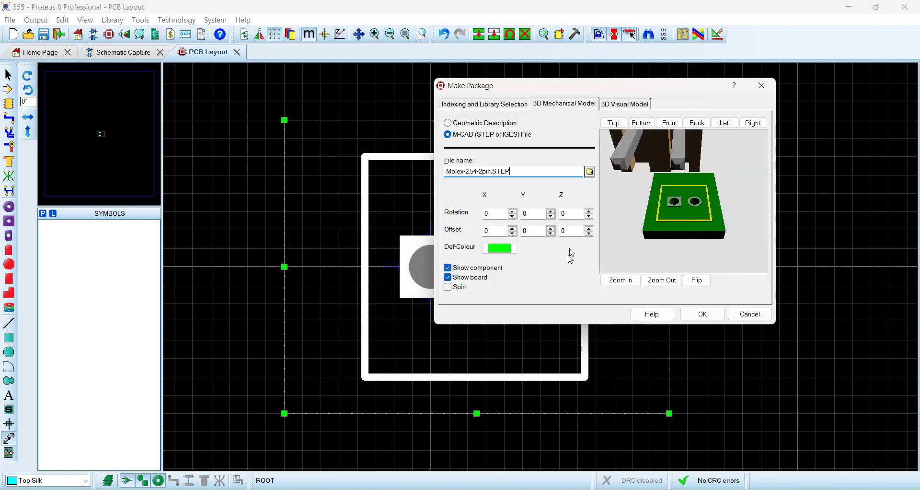
pyautogui.scroll(-4, 644, 180)
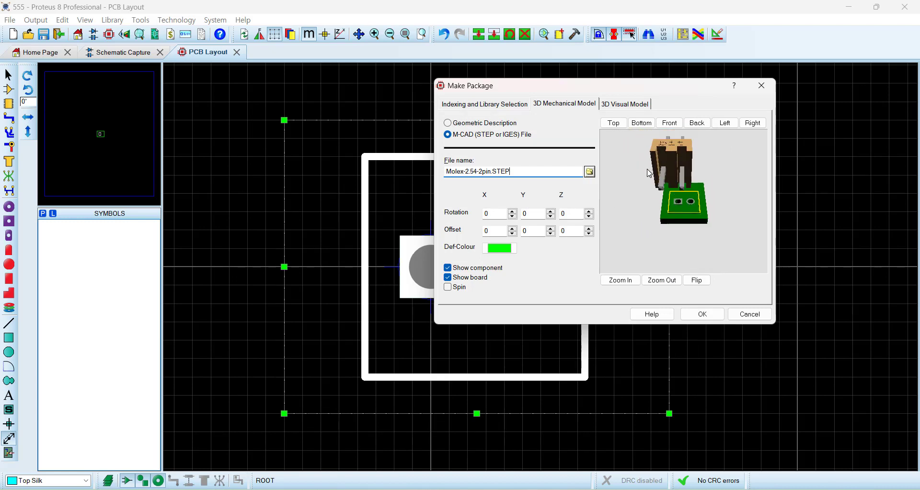
# Align the 3D model with an X rotation of 90 and offsets of X 1.5MM, Y 11MM and Z 5.5MM
pyautogui.moveTo(649, 173); pyautogui.dragTo(689, 203)
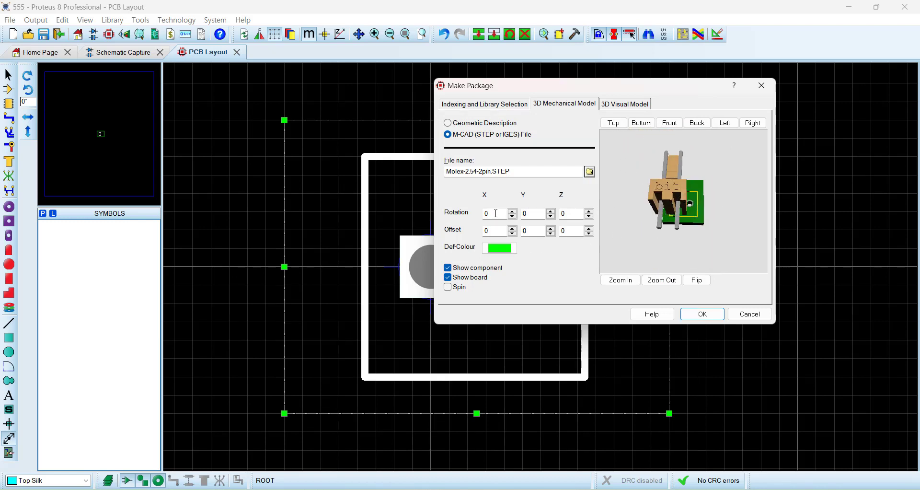
pyautogui.write('90')
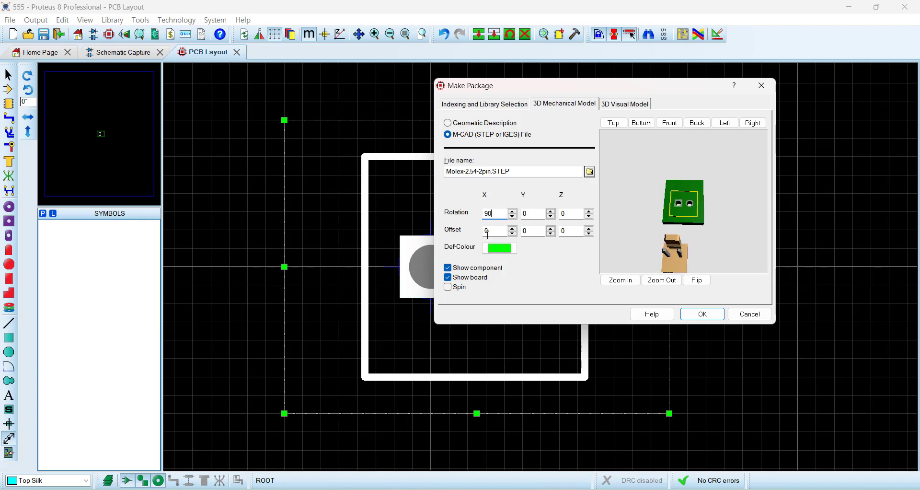
pyautogui.doubleClick(534, 234)
pyautogui.moveTo(675, 236)
pyautogui.mouseDown()
pyautogui.moveTo(675, 269)
pyautogui.moveTo(674, 236)
pyautogui.mouseUp()
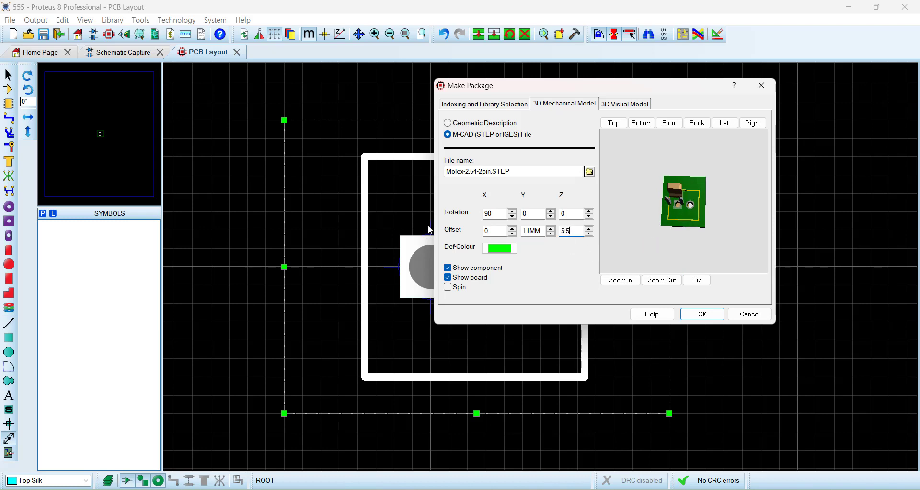
pyautogui.moveTo(658, 215); pyautogui.dragTo(684, 205)
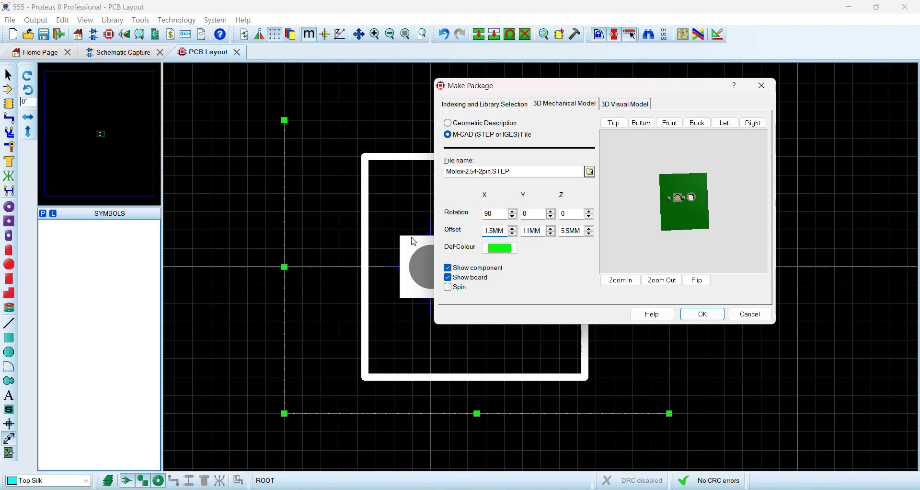
# Inspect the connector model's alignment with the pads from the top and other angles, temporarily hiding the component
pyautogui.moveTo(686, 232); pyautogui.dragTo(642, 168)
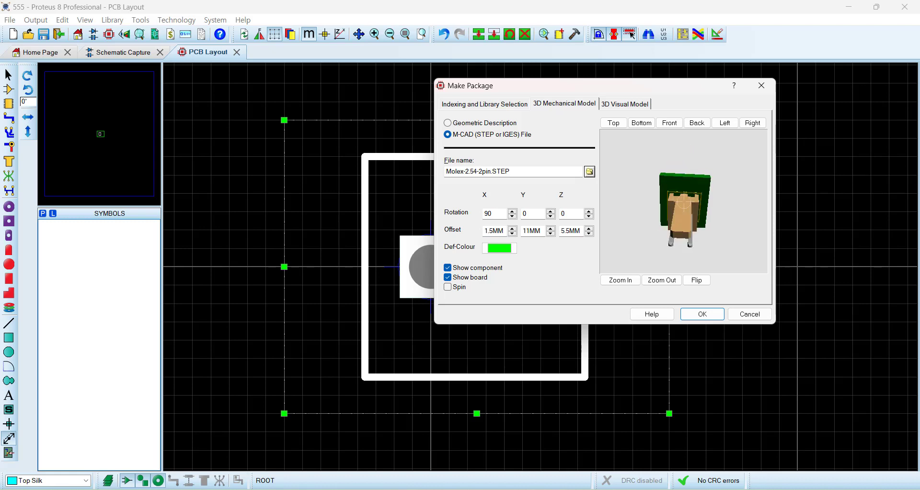
pyautogui.click(613, 123)
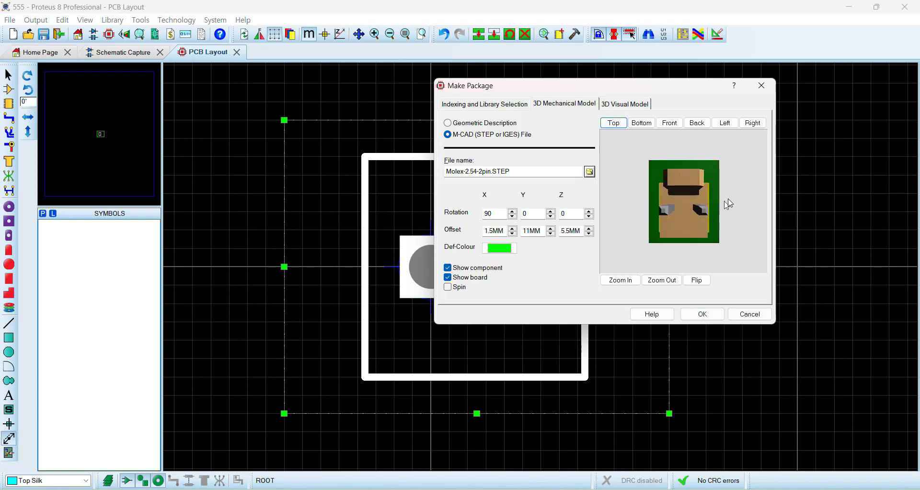
pyautogui.click(746, 183)
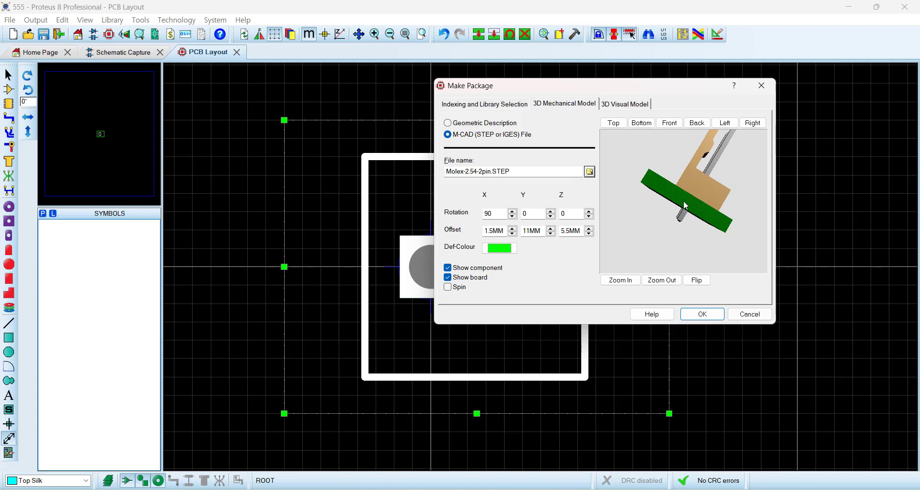
pyautogui.click(619, 127)
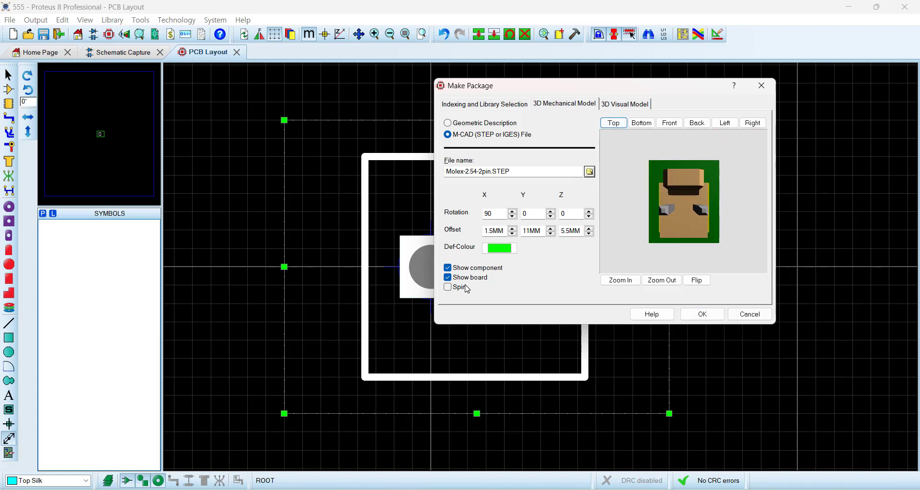
pyautogui.click(454, 269)
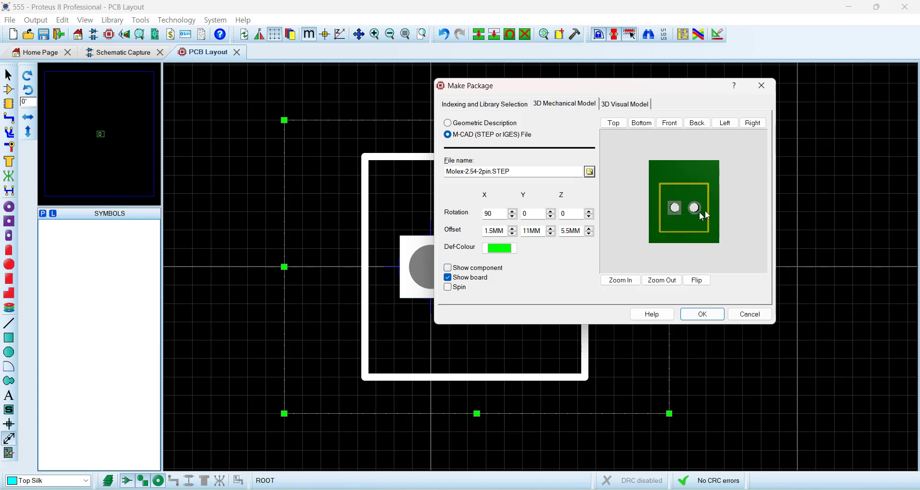
pyautogui.click(458, 271)
pyautogui.moveTo(715, 187); pyautogui.dragTo(684, 201)
pyautogui.click(613, 123)
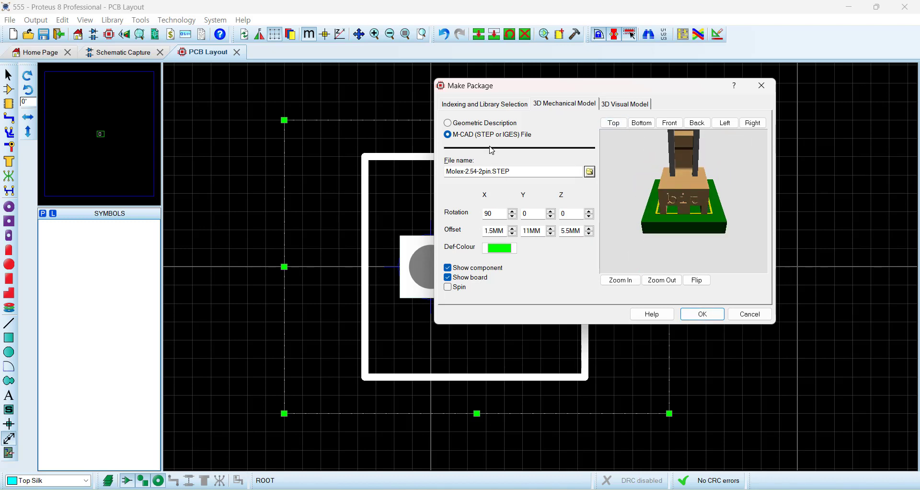
# Index the package as Connectors, Through Hole, with the description MOLEX-2.54MM, 2PIN, and save it to USERPKG
pyautogui.click(496, 109)
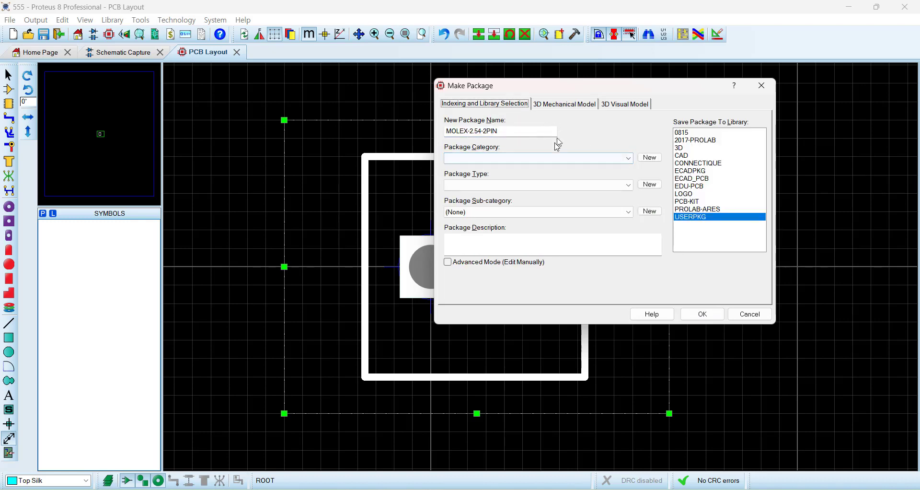
pyautogui.click(497, 157)
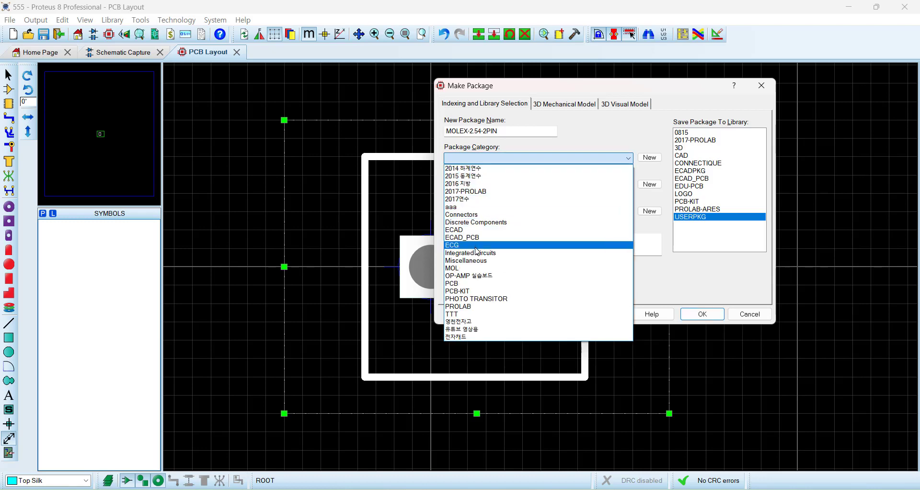
pyautogui.click(475, 215)
pyautogui.click(473, 185)
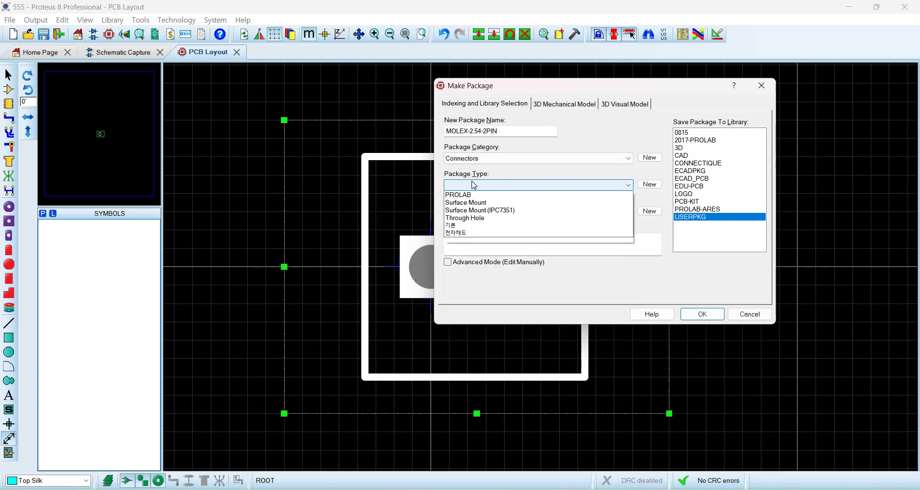
pyautogui.click(476, 218)
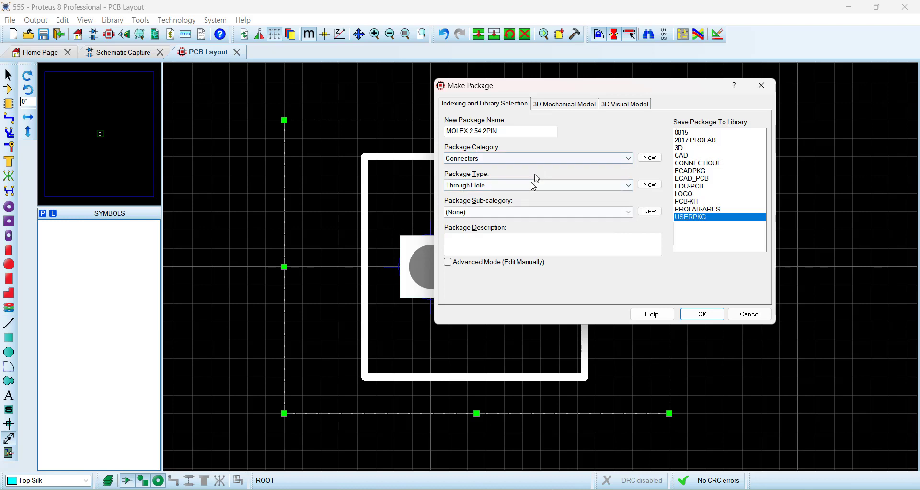
pyautogui.click(509, 212)
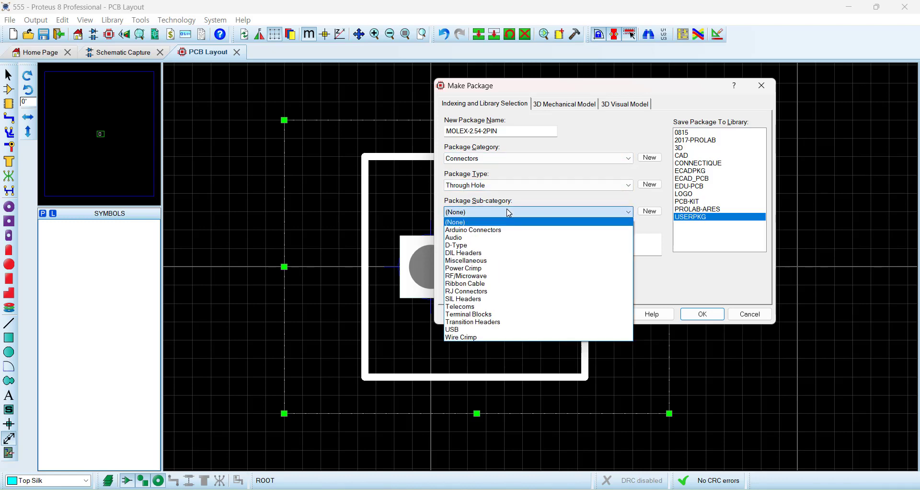
pyautogui.click(509, 212)
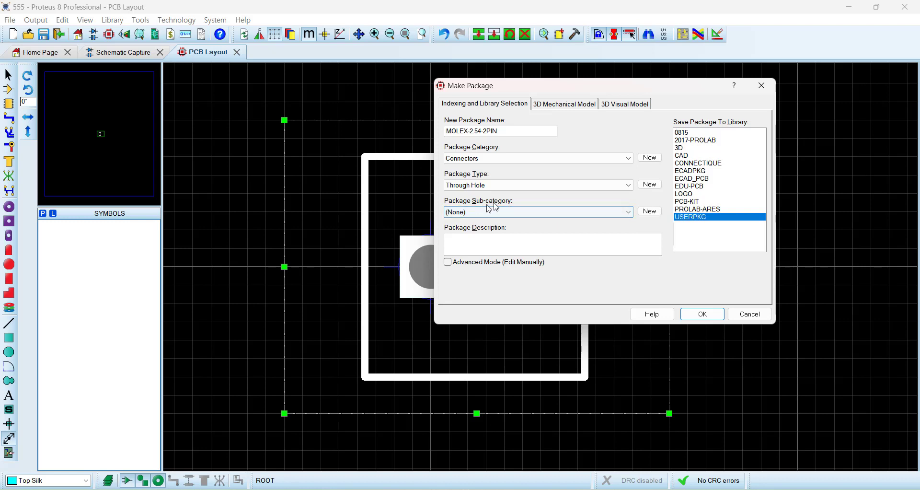
pyautogui.click(493, 241)
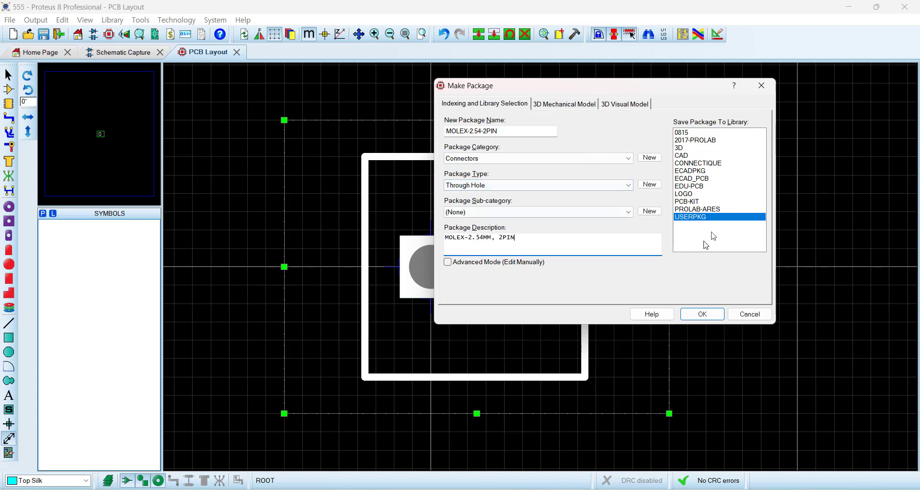
pyautogui.click(702, 314)
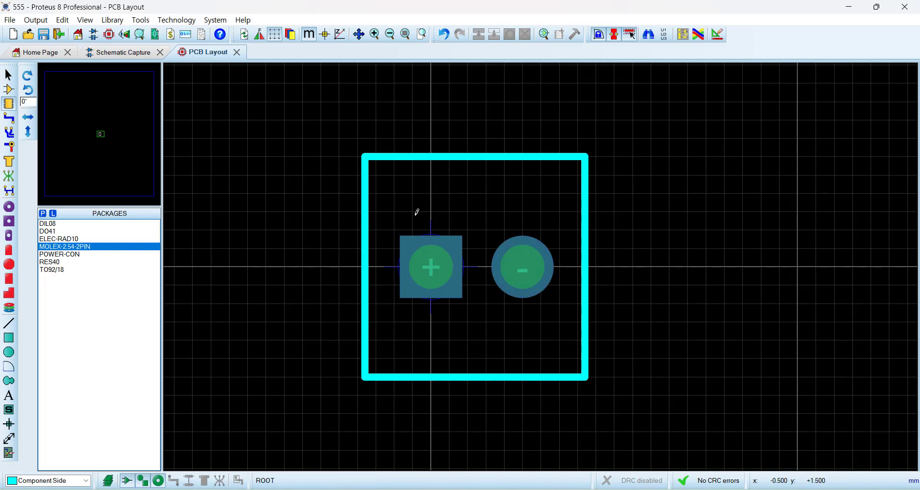
# Switch to the GrabCAD library in the browser, search for molex 2.54mm and browse the resulting connector models
pyautogui.hotkey('alt', 'Tab')
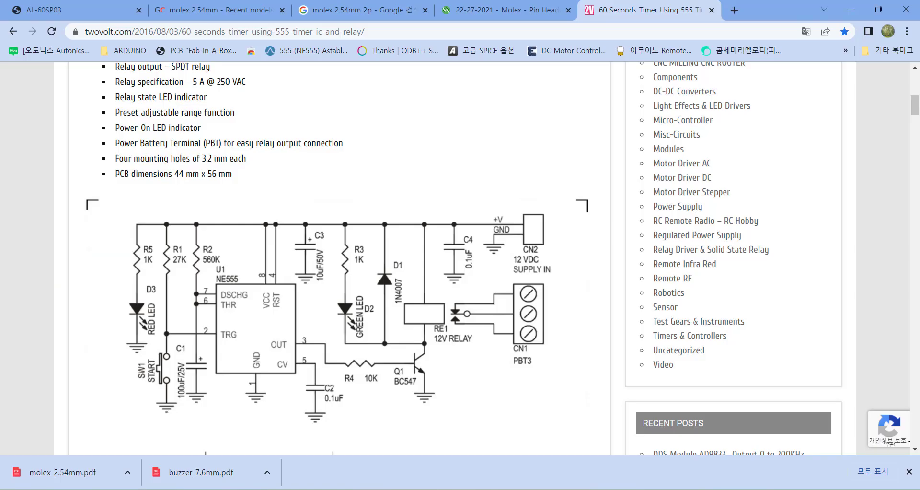
pyautogui.click(211, 13)
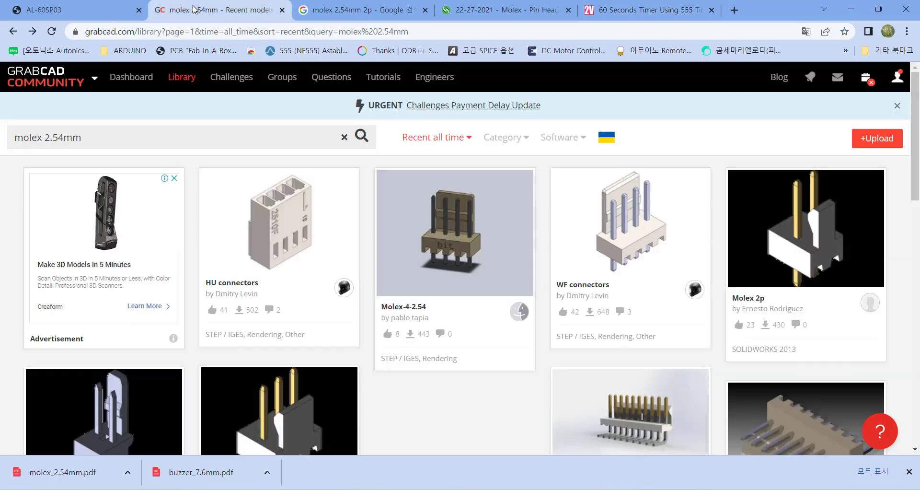
pyautogui.moveTo(30, 88)
pyautogui.click(104, 142)
pyautogui.click(362, 135)
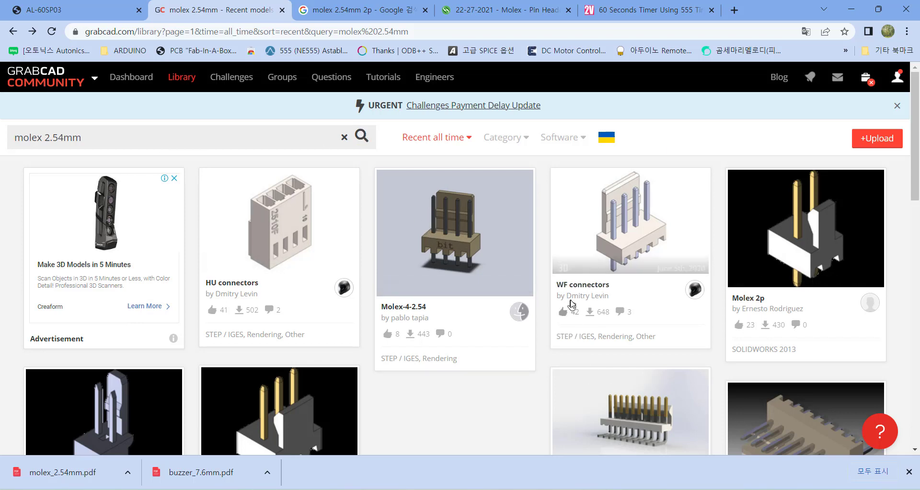
pyautogui.scroll(-3, 585, 366)
pyautogui.scroll(1, 571, 304)
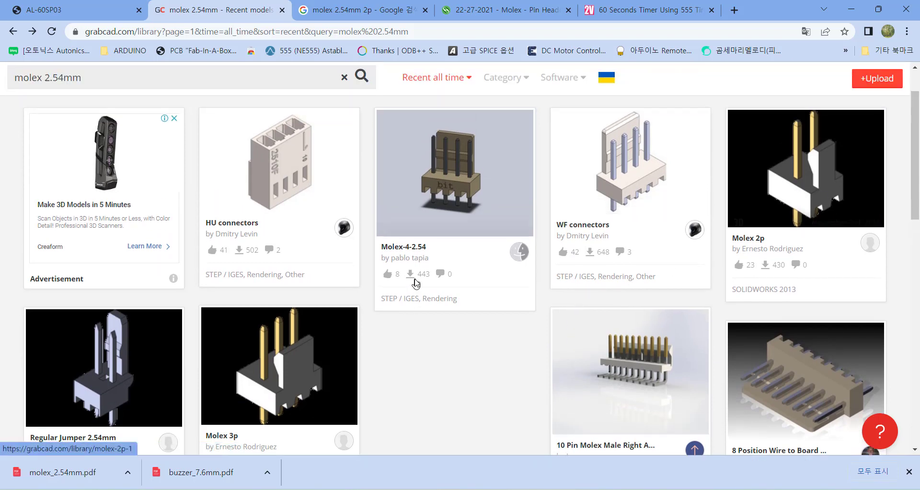
pyautogui.scroll(-3, 417, 282)
pyautogui.scroll(3, 523, 315)
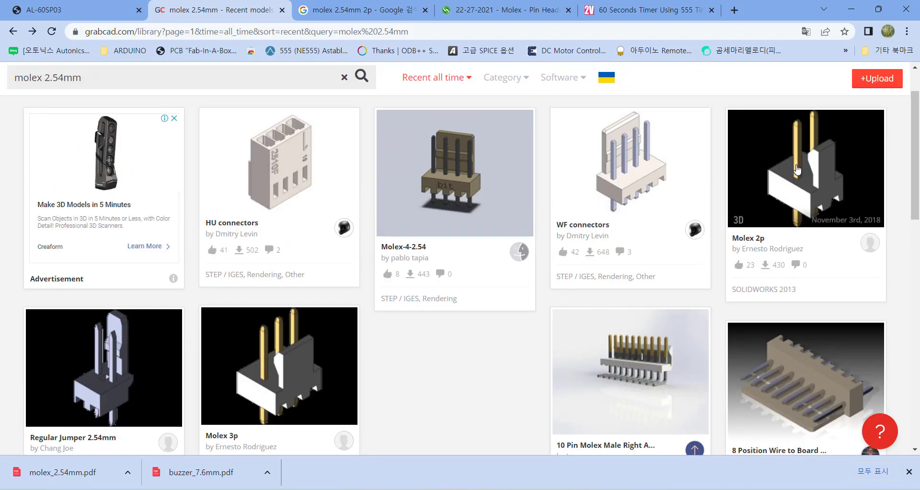
# Open the Molex 2p model, load it in the 3D viewer and examine the connector from several angles
pyautogui.click(810, 155)
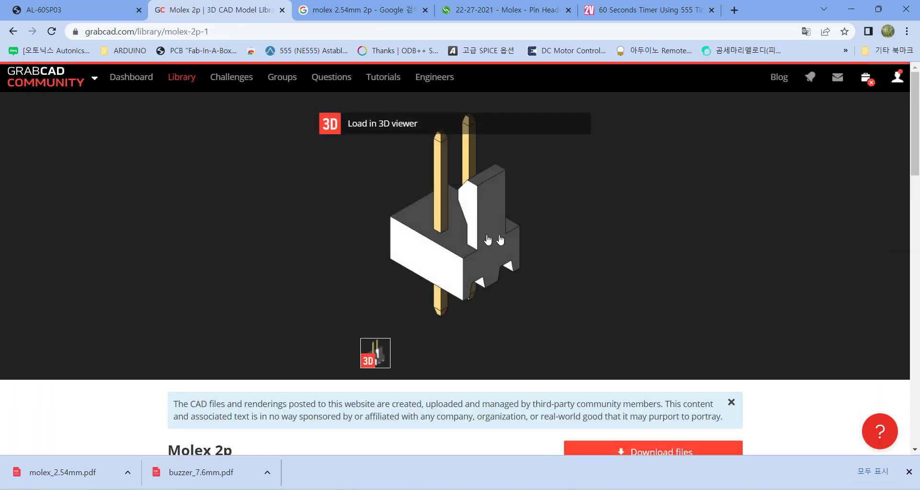
pyautogui.click(465, 219)
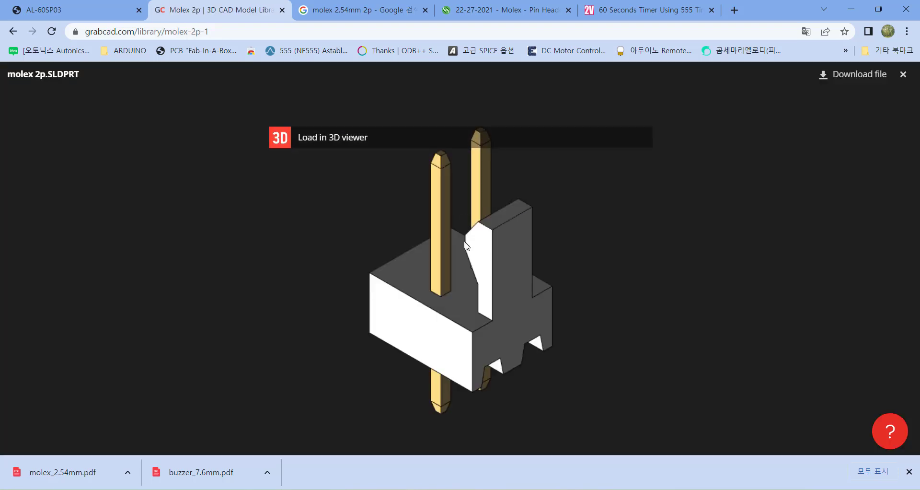
pyautogui.click(335, 139)
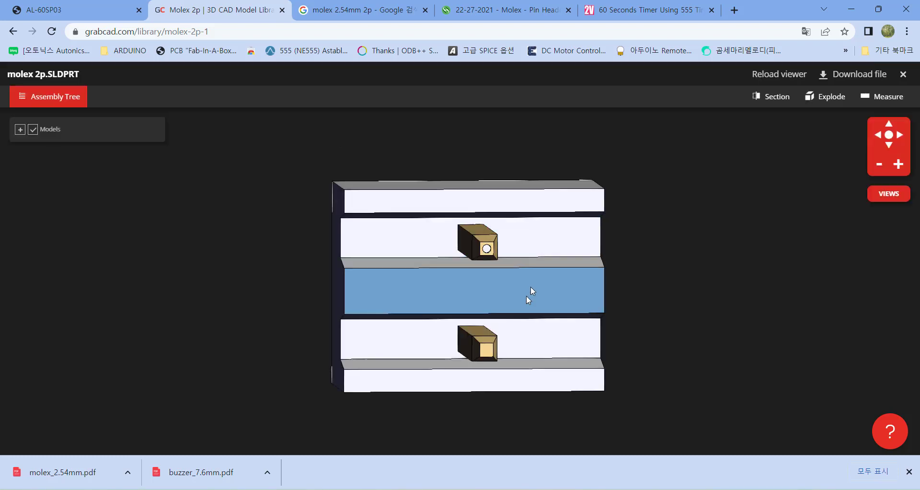
pyautogui.moveTo(528, 295); pyautogui.dragTo(528, 278)
pyautogui.moveTo(617, 217); pyautogui.dragTo(730, 249)
pyautogui.scroll(-5, 544, 259)
pyautogui.moveTo(543, 260); pyautogui.dragTo(328, 199)
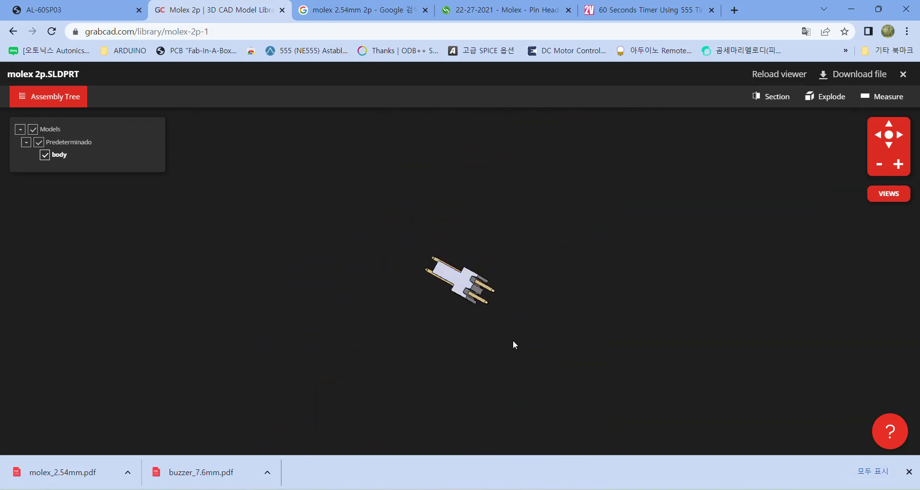
pyautogui.moveTo(513, 343); pyautogui.dragTo(553, 282)
pyautogui.scroll(3, 473, 262)
pyautogui.scroll(-3, 561, 285)
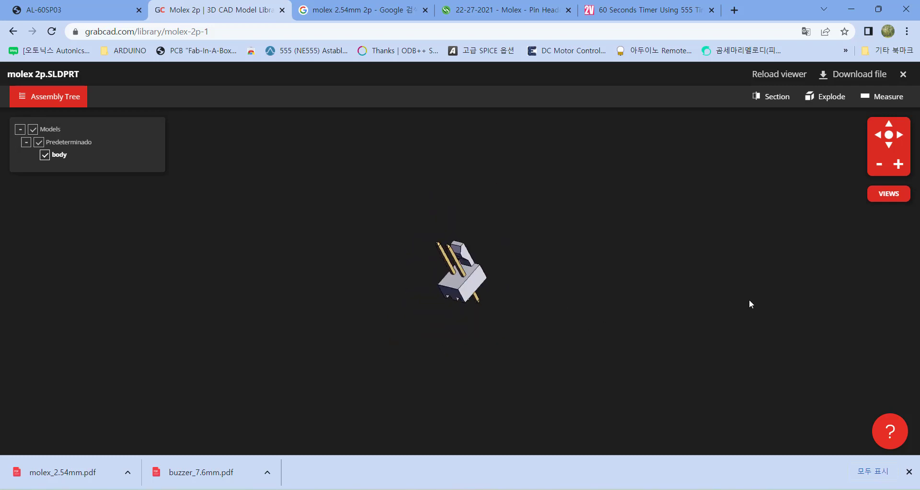
# Download the molex 2p.SLDPRT file from the GrabCAD viewer
pyautogui.scroll(-2, 750, 300)
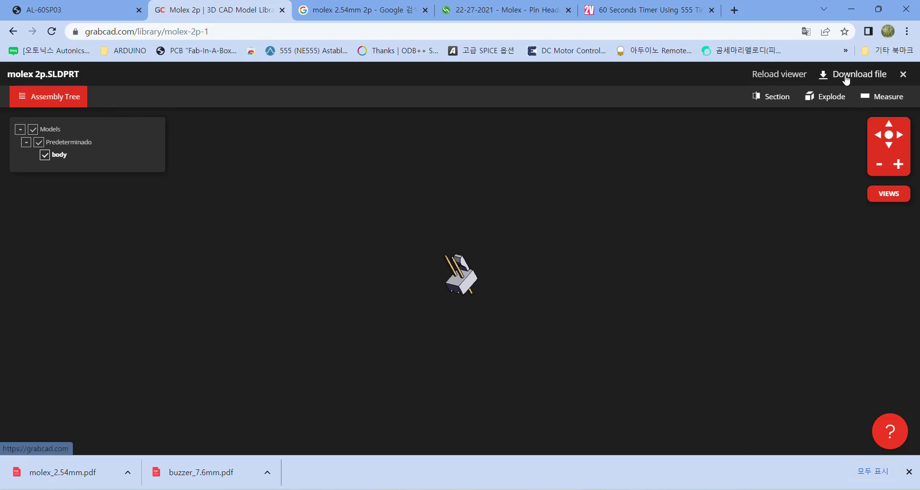
pyautogui.click(845, 77)
pyautogui.click(842, 76)
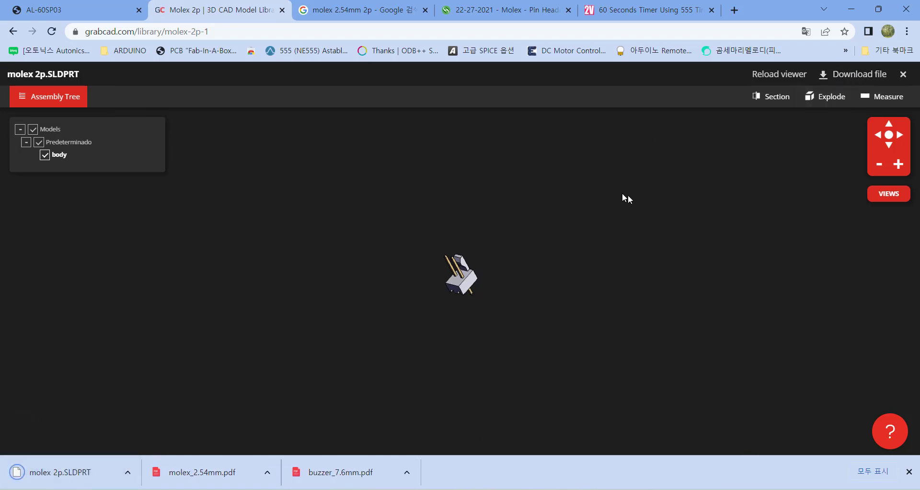
# Reopen the Molex 2p page to review its file list and details, and return to the molex 2.54mm results
pyautogui.click(16, 32)
pyautogui.click(822, 171)
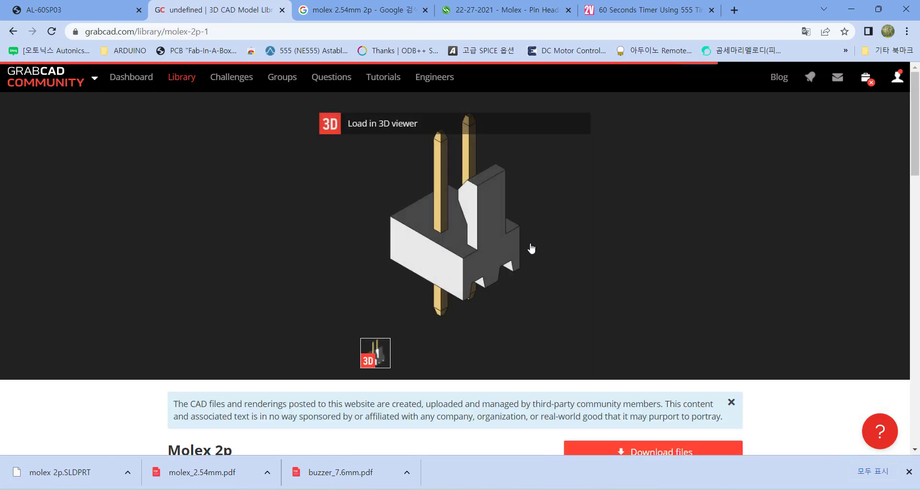
pyautogui.scroll(-7, 530, 239)
pyautogui.scroll(1, 424, 303)
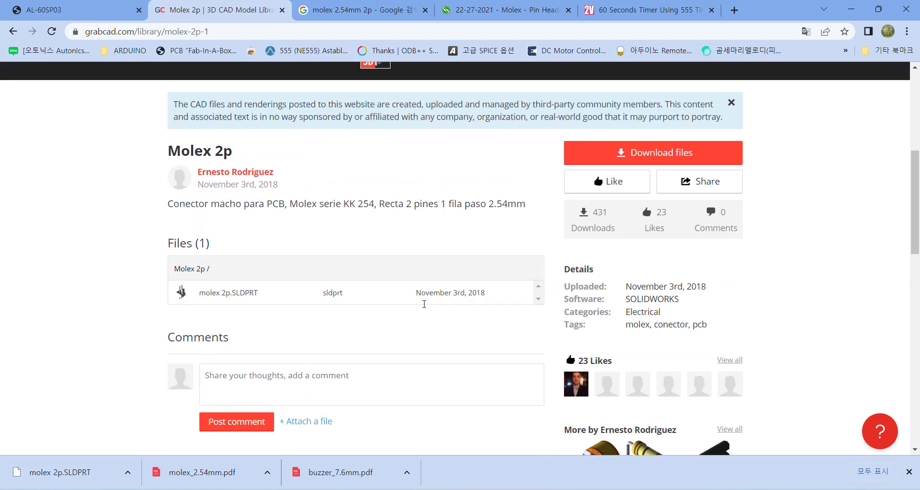
pyautogui.scroll(5, 378, 315)
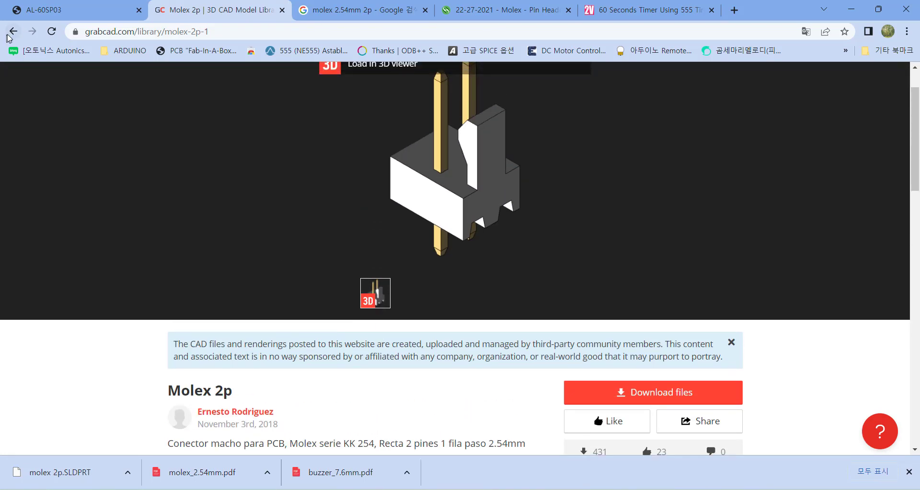
pyautogui.click(13, 32)
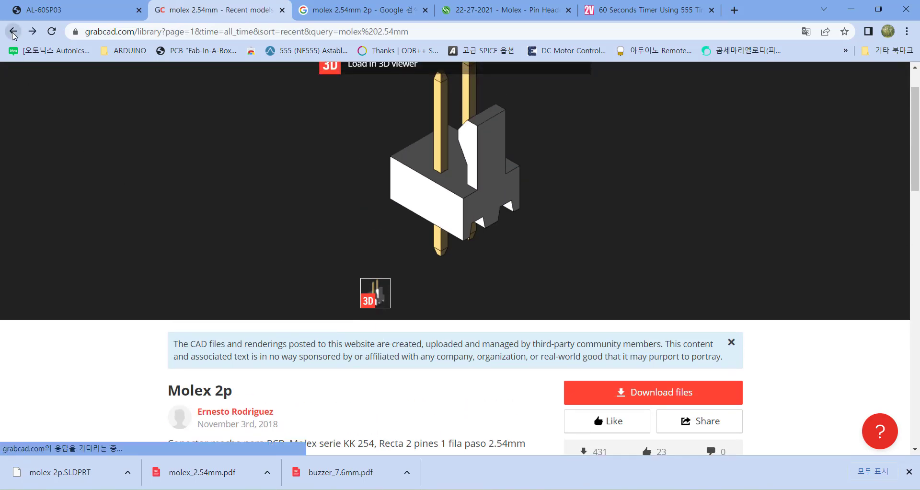
pyautogui.scroll(-5, 424, 205)
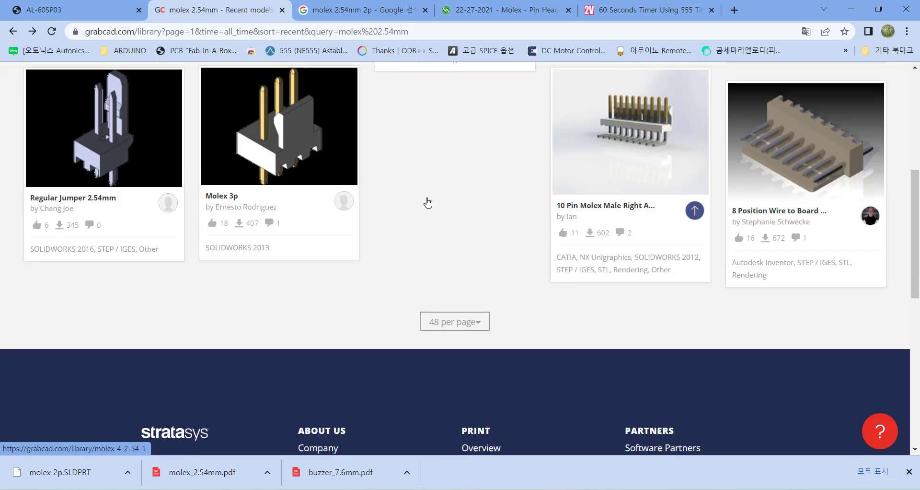
# Open the Regular Jumper 2.54mm model page, review its description and file list, and return to the molex 2.54mm results
pyautogui.scroll(3, 434, 249)
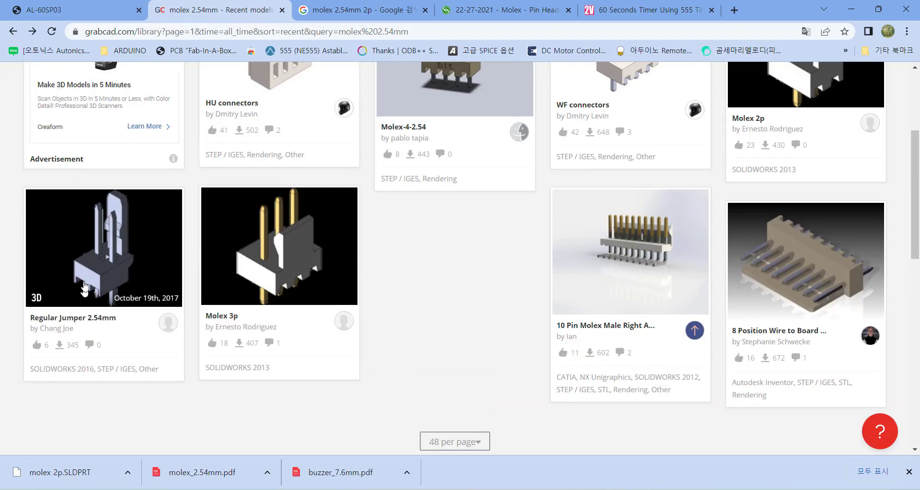
pyautogui.click(109, 243)
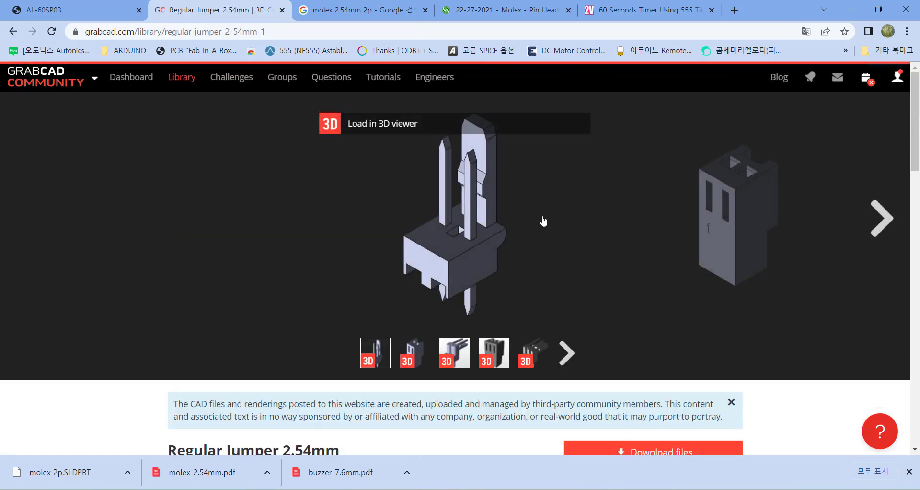
pyautogui.scroll(-4, 543, 221)
pyautogui.scroll(-4, 543, 221)
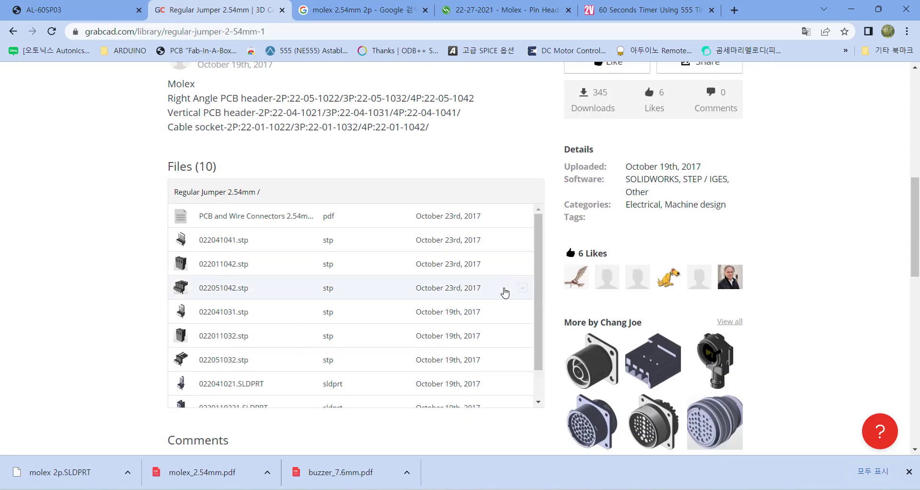
pyautogui.scroll(-1, 391, 285)
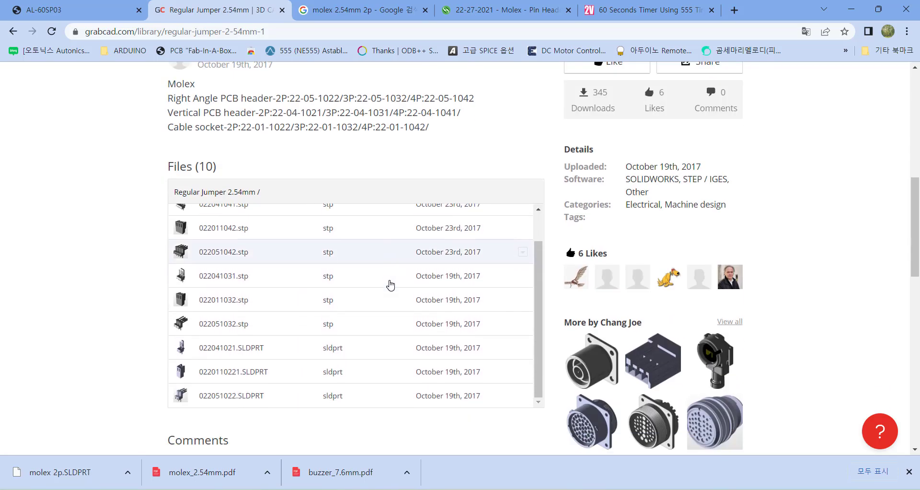
pyautogui.scroll(-3, 389, 284)
pyautogui.scroll(2, 388, 284)
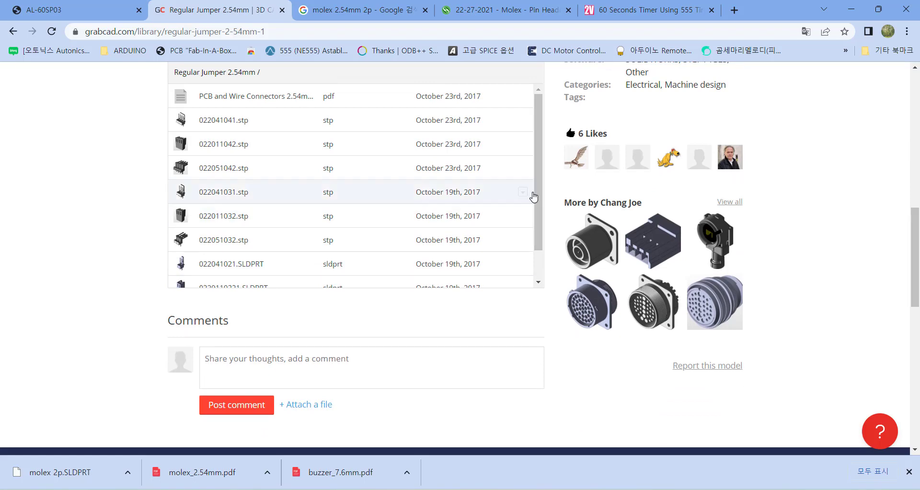
pyautogui.scroll(8, 527, 192)
pyautogui.scroll(1, 521, 187)
pyautogui.click(12, 31)
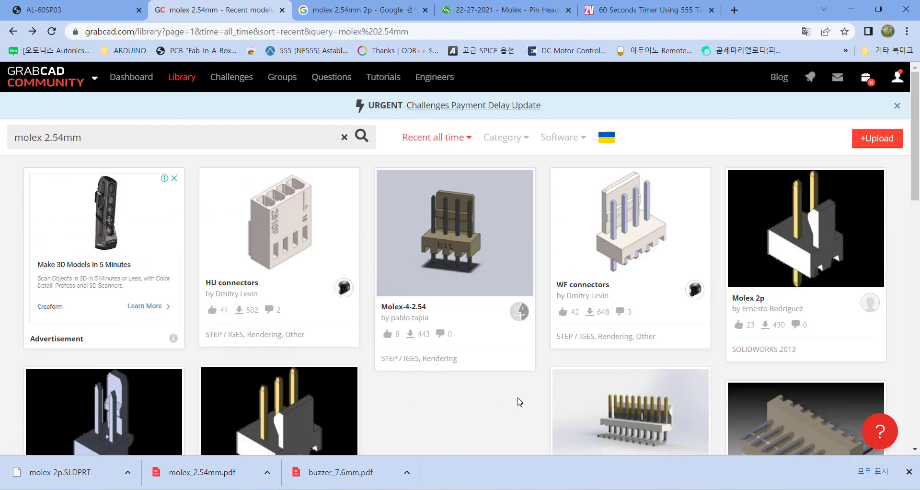
# Open the Molex-4-2.54 model page, check its available files, and return to the search results
pyautogui.scroll(-3, 520, 396)
pyautogui.scroll(3, 510, 366)
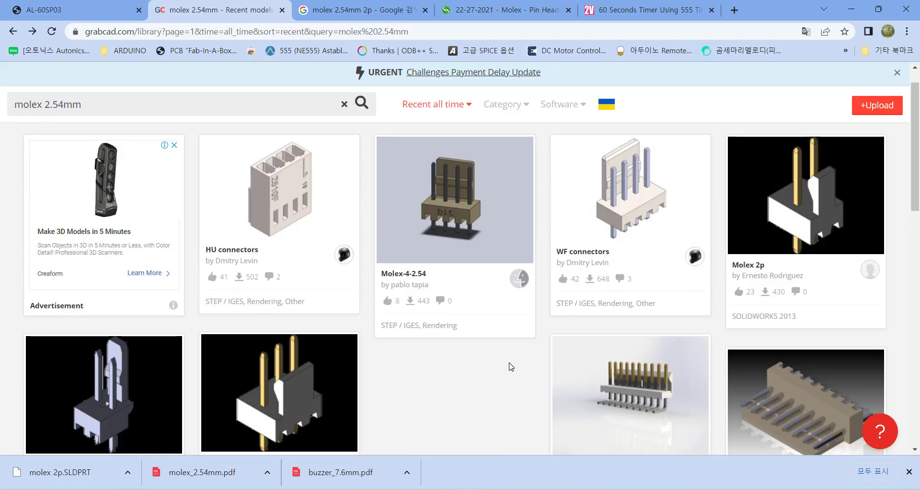
pyautogui.click(446, 216)
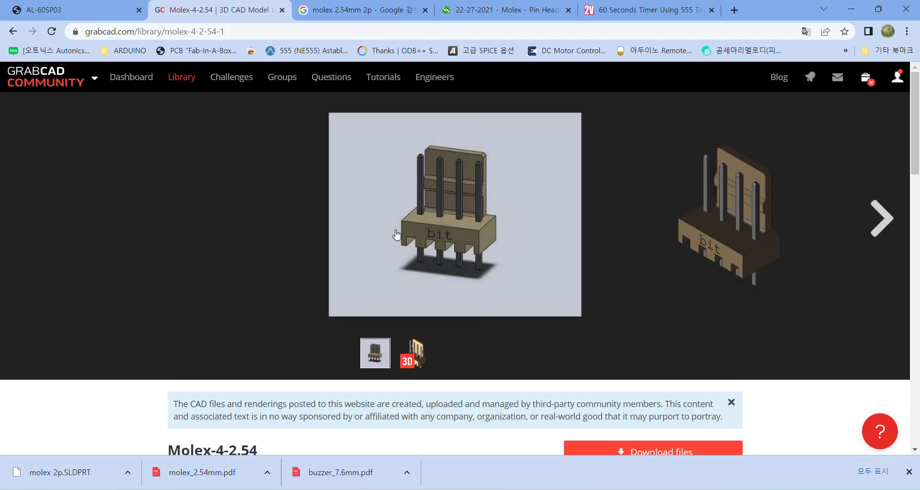
pyautogui.scroll(-5, 419, 249)
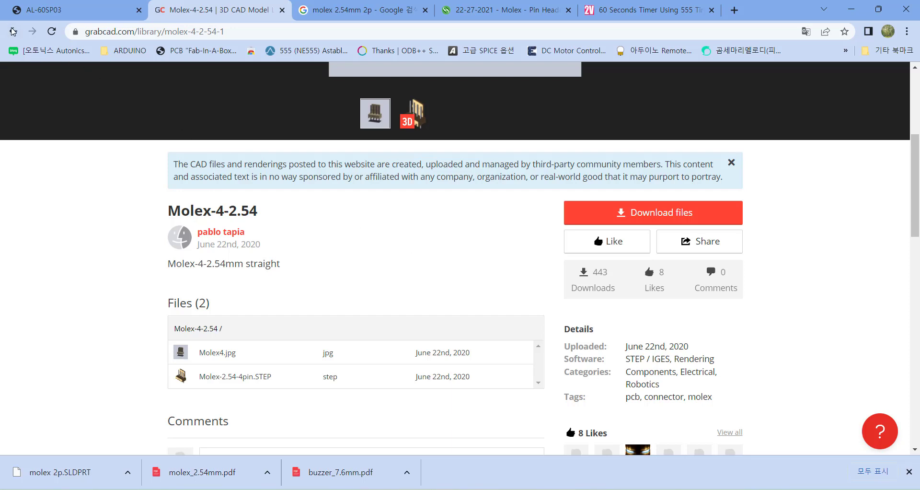
pyautogui.click(13, 32)
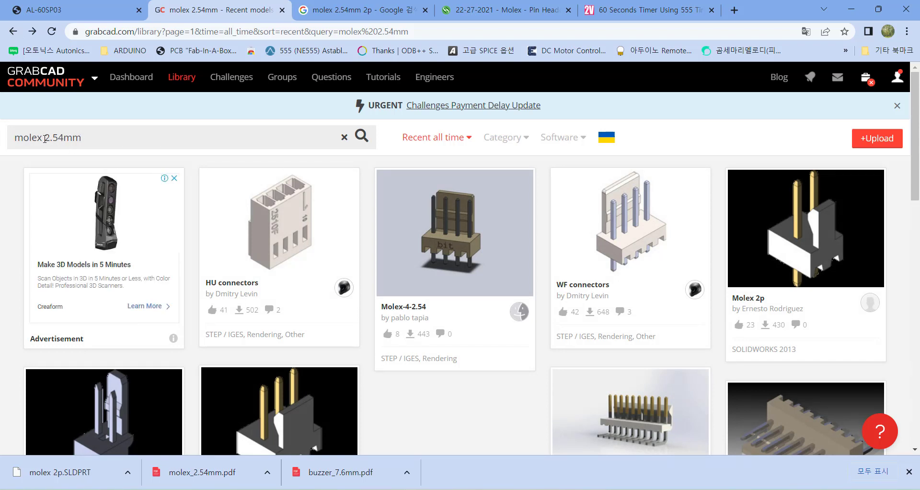
# Change the GrabCAD library search to molex 2P and open the Molex 2p model to view its page
pyautogui.moveTo(44, 138); pyautogui.dragTo(87, 137)
pyautogui.click(98, 137)
pyautogui.scroll(-1, 619, 314)
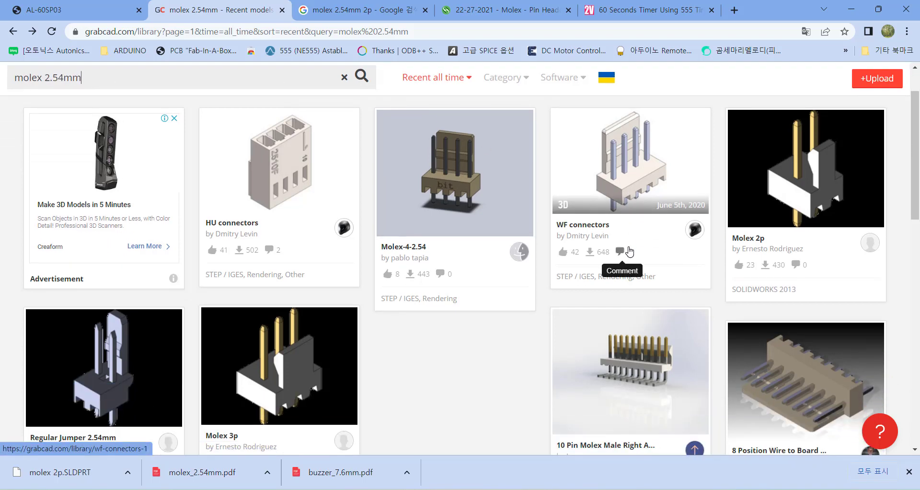
pyautogui.doubleClick(51, 77)
pyautogui.write('2P')
pyautogui.press('Return')
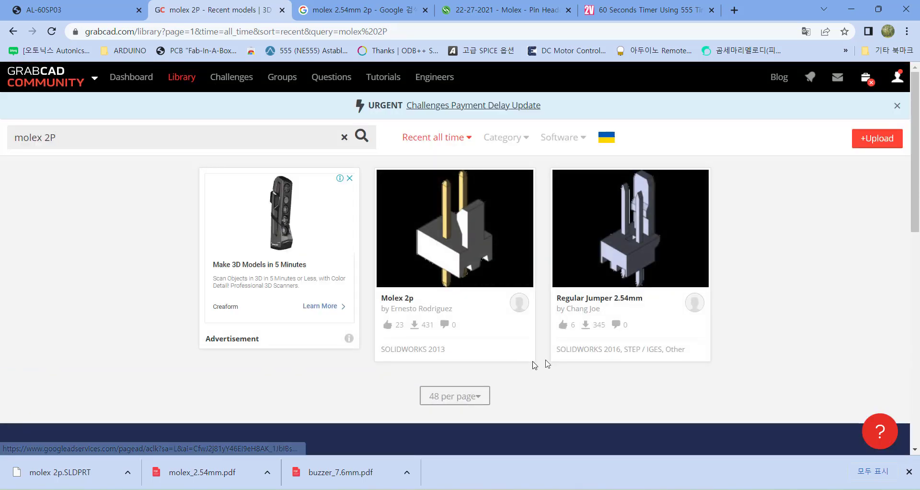
pyautogui.click(459, 229)
pyautogui.scroll(-6, 458, 229)
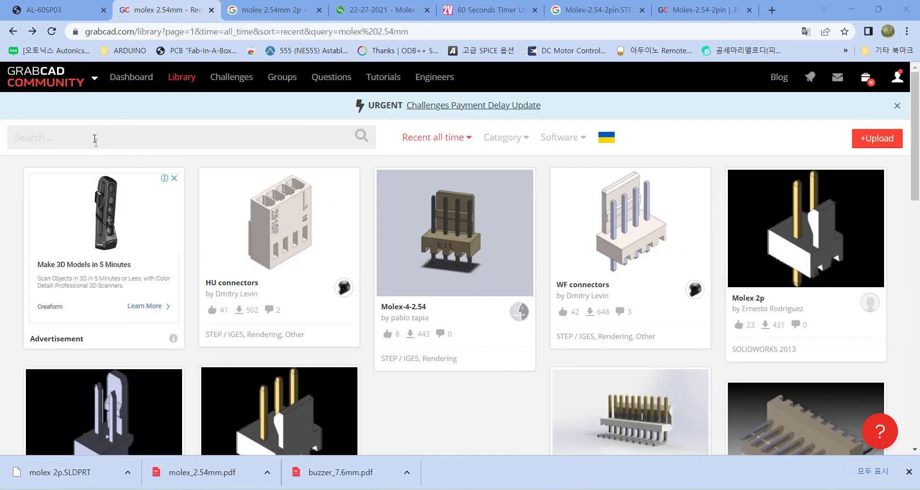
# Search the GrabCAD library for Molex-2.54-2pin, look over the Molex-2.54-2pin model page and return to the results
pyautogui.write('Molex-2.54-2pin')
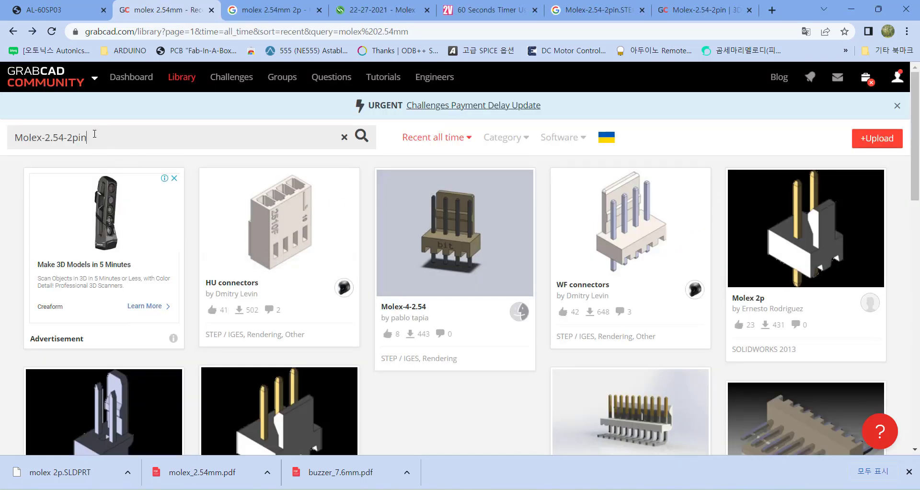
pyautogui.press('Return')
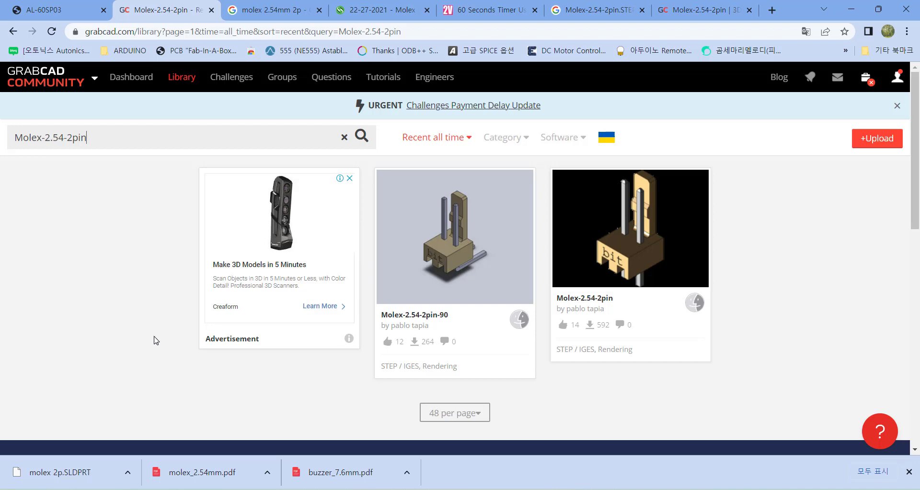
pyautogui.click(591, 265)
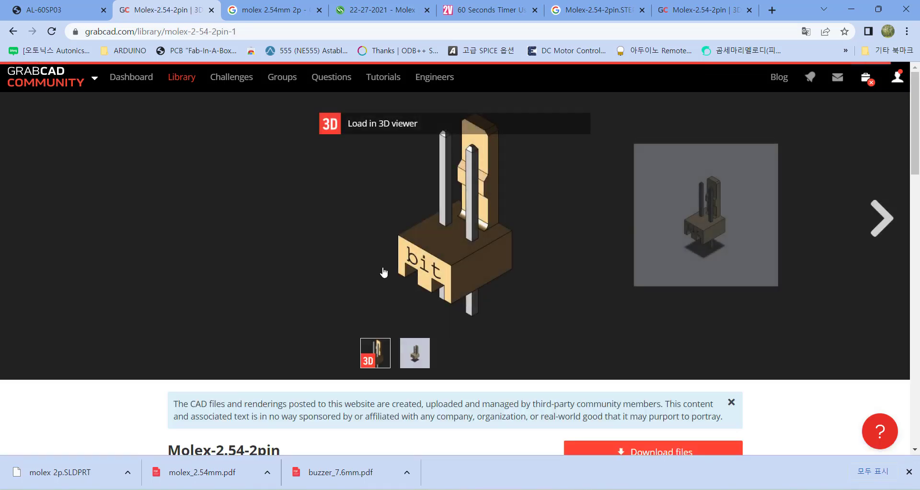
pyautogui.scroll(-5, 382, 267)
pyautogui.scroll(5, 374, 283)
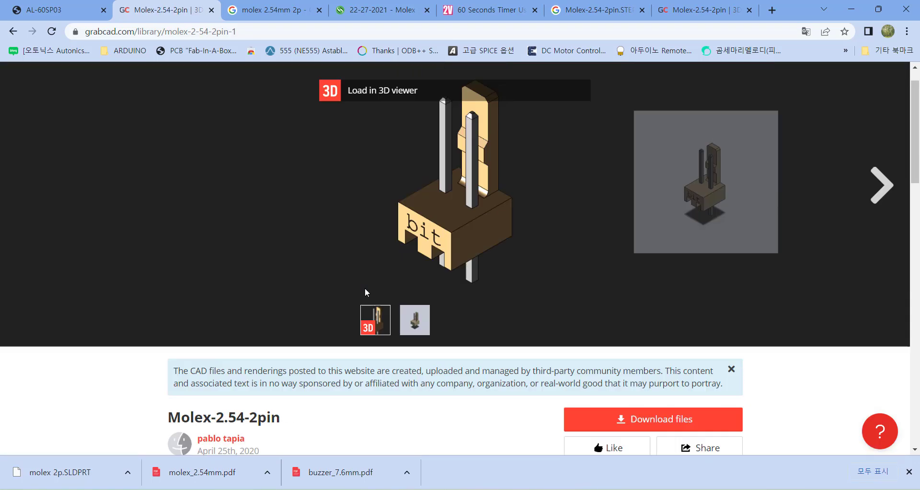
pyautogui.click(10, 32)
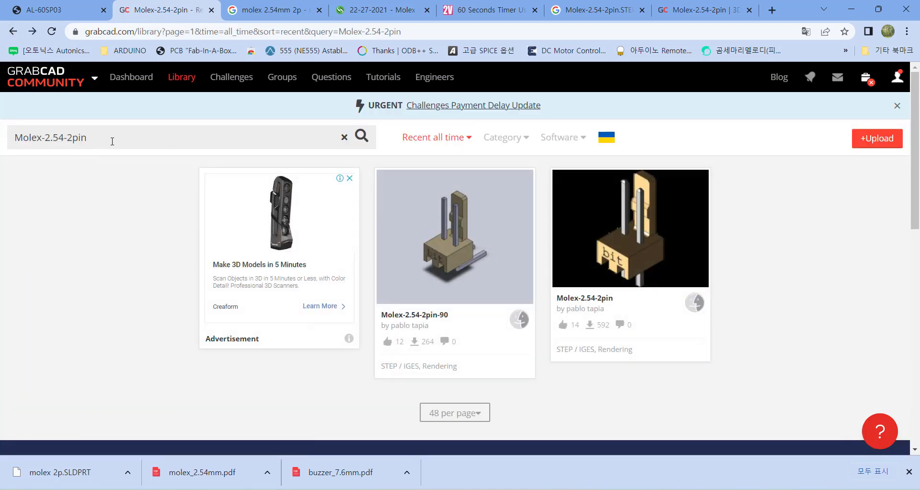
# Open the Molex-2.54-2pin model page again and download the Molex-2.54-2pin.STEP file
pyautogui.click(638, 240)
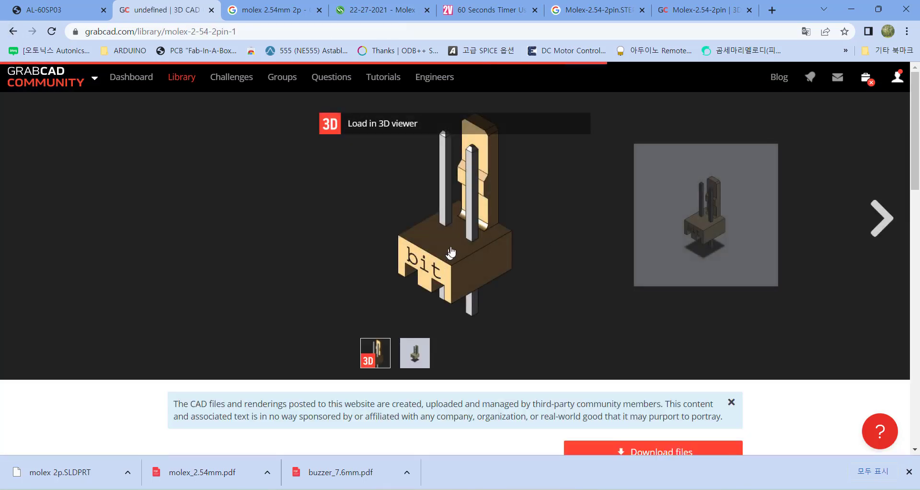
pyautogui.scroll(-3, 495, 233)
pyautogui.scroll(-2, 497, 227)
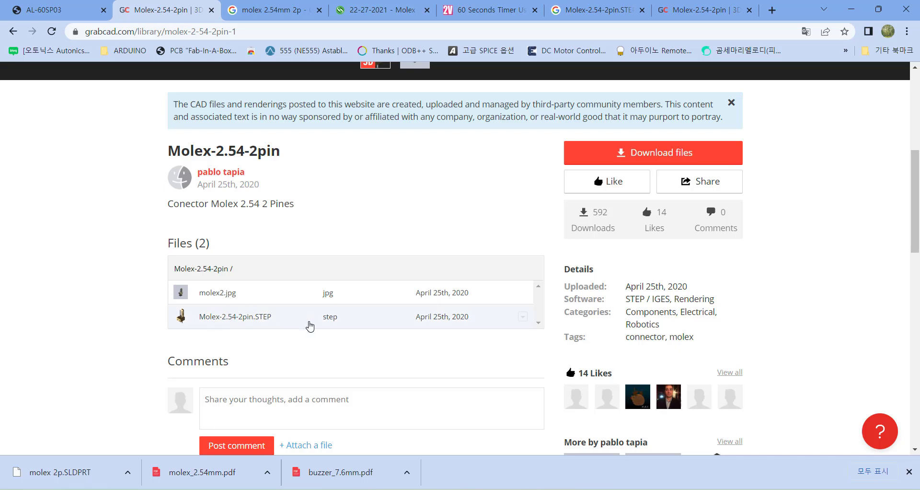
pyautogui.click(523, 318)
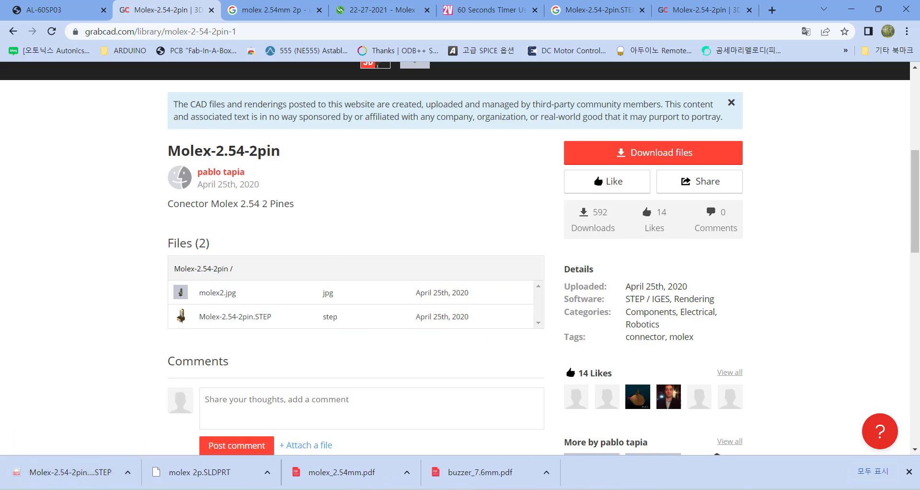
# Switch to File Explorer and open the MCAD folder inside Proteus 8 on the C: drive
pyautogui.moveTo(136, 489)
pyautogui.click(68, 418)
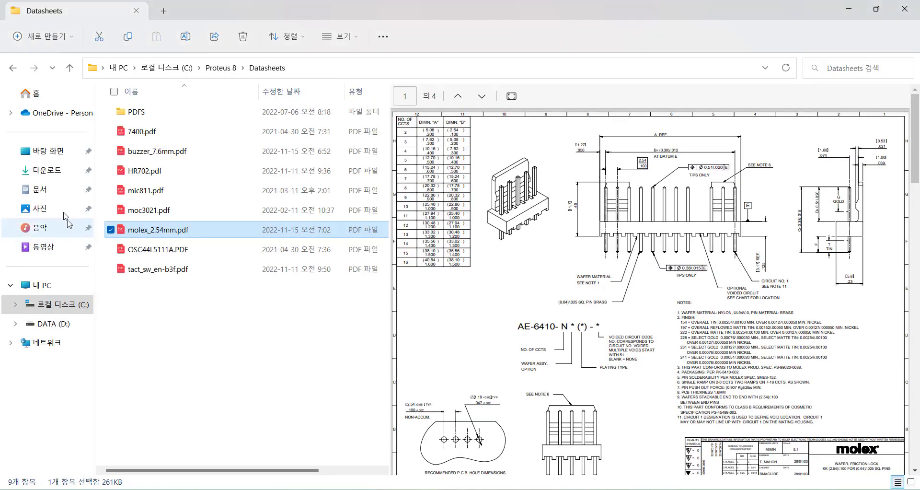
pyautogui.click(63, 304)
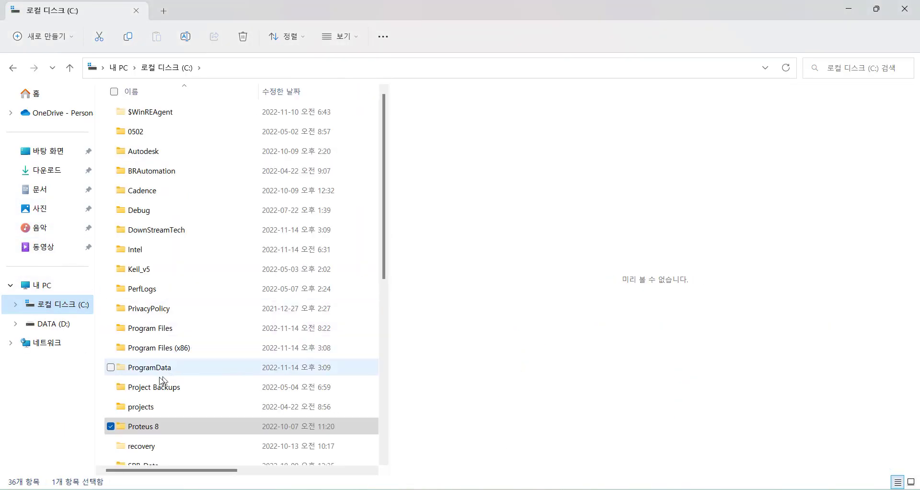
pyautogui.click(143, 433)
pyautogui.doubleClick(149, 432)
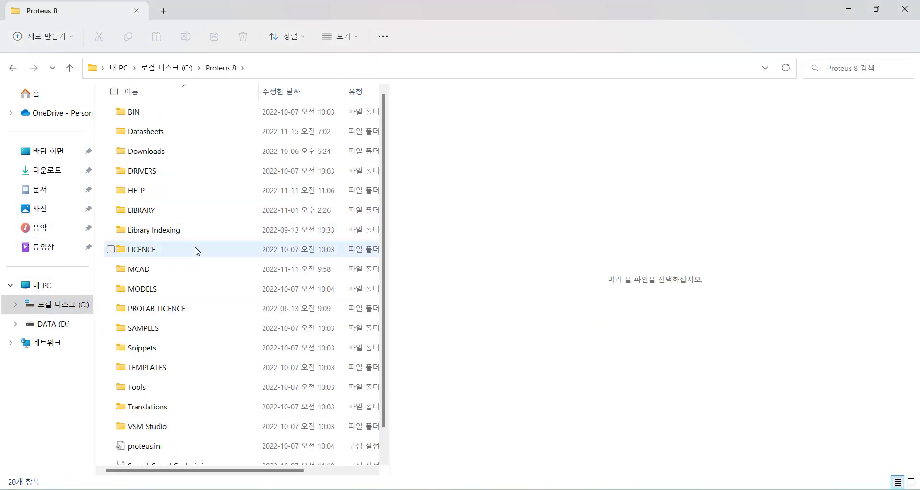
pyautogui.click(150, 268)
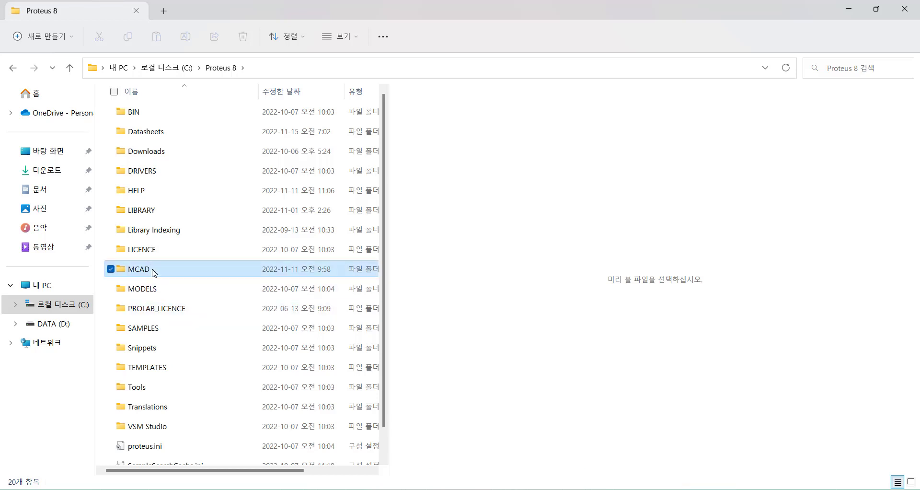
pyautogui.doubleClick(182, 272)
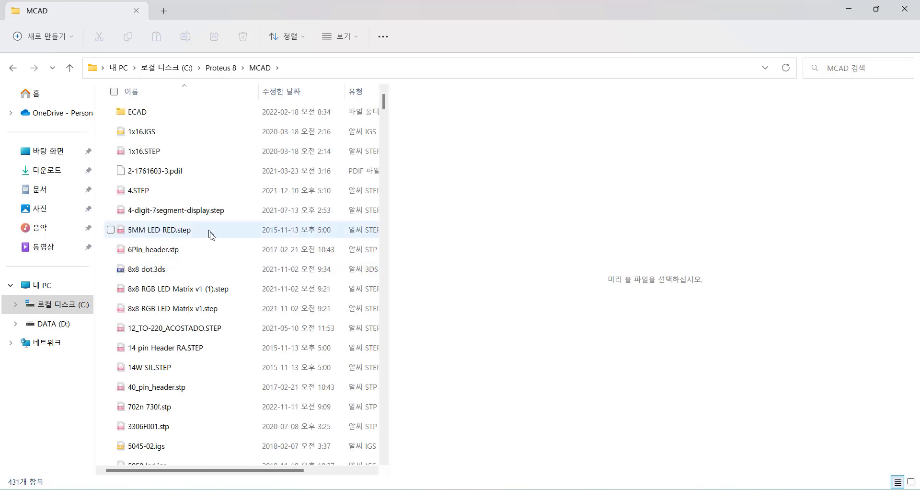
# Look through the MCAD folder for Molex connector models by jumping to file names beginning with mo
pyautogui.click(172, 254)
pyautogui.press('m')
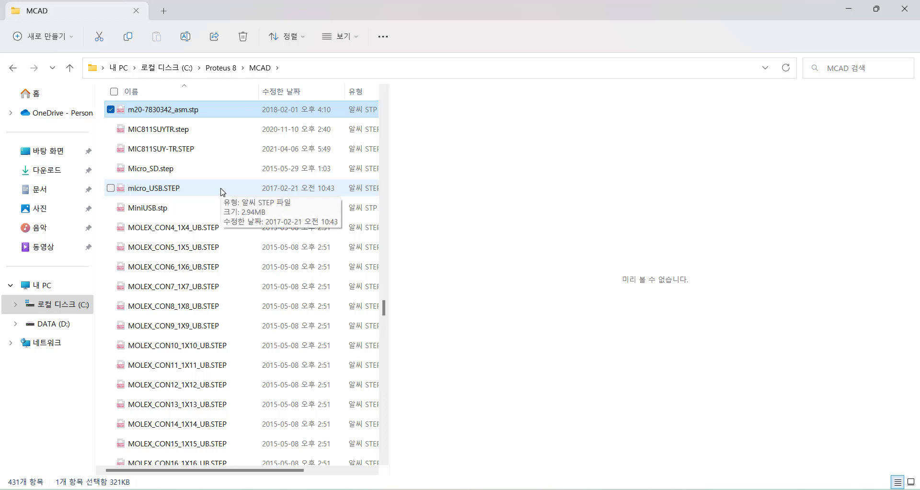
pyautogui.press('m')
pyautogui.press('o')
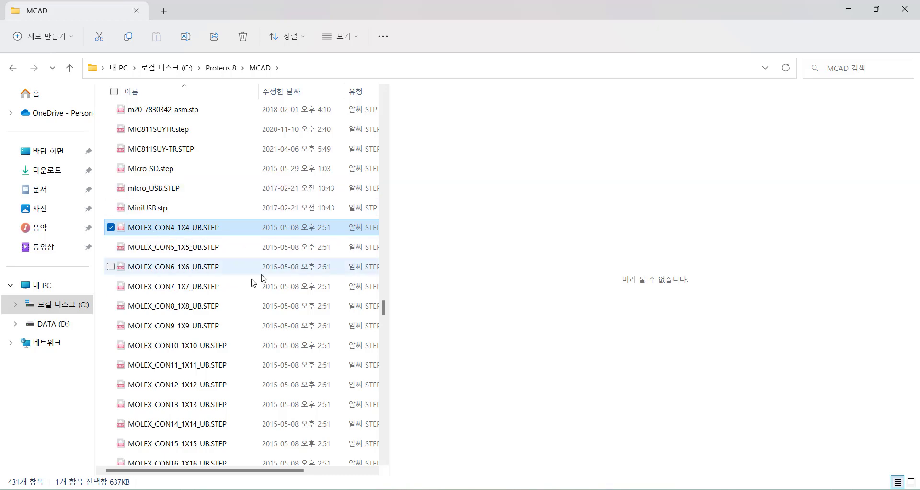
pyautogui.scroll(-2, 261, 265)
pyautogui.scroll(15, 261, 265)
pyautogui.scroll(15, 262, 265)
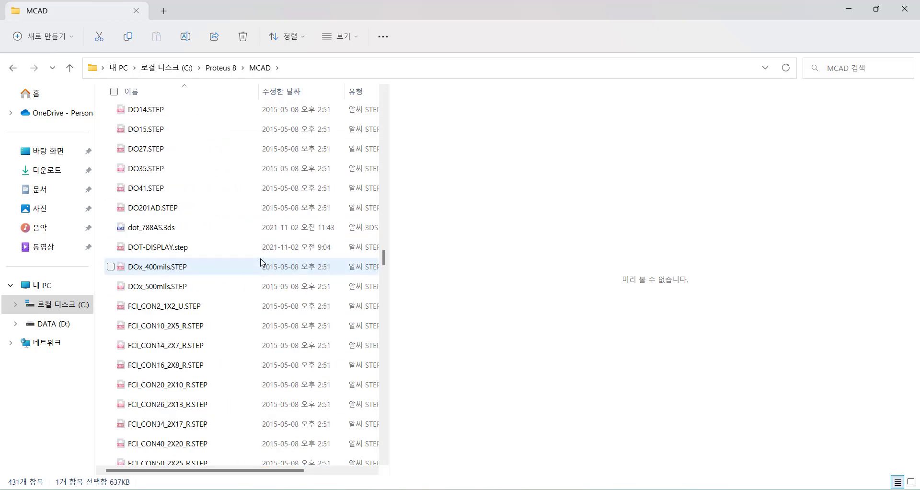
pyautogui.click(171, 154)
pyautogui.write('mo')
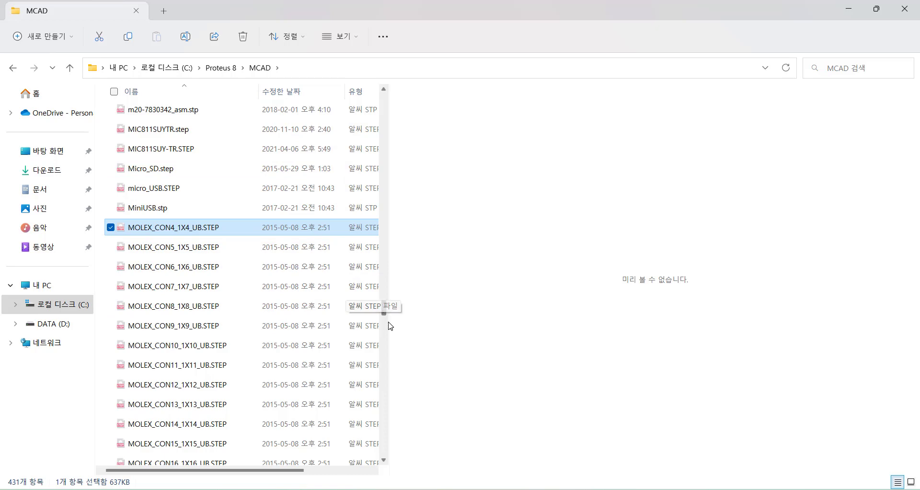
# Sort the MCAD folder by modified date with the newest first, select Molex-2.54-2pin.STEP, and return to the browser
pyautogui.moveTo(383, 312); pyautogui.dragTo(380, 93)
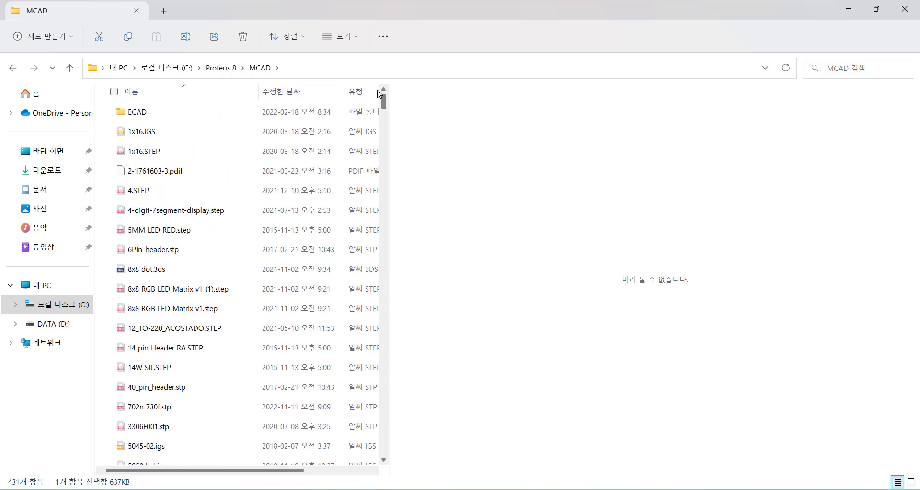
pyautogui.click(283, 91)
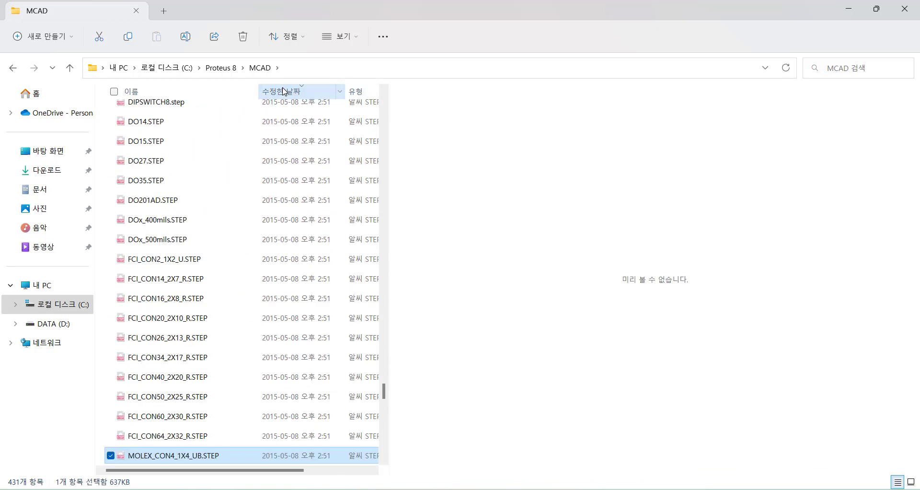
pyautogui.moveTo(386, 395); pyautogui.dragTo(385, 100)
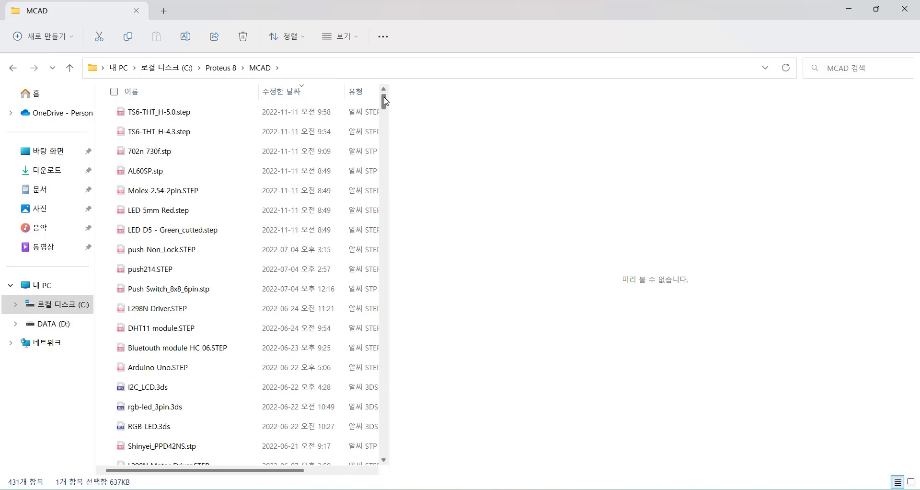
pyautogui.click(163, 192)
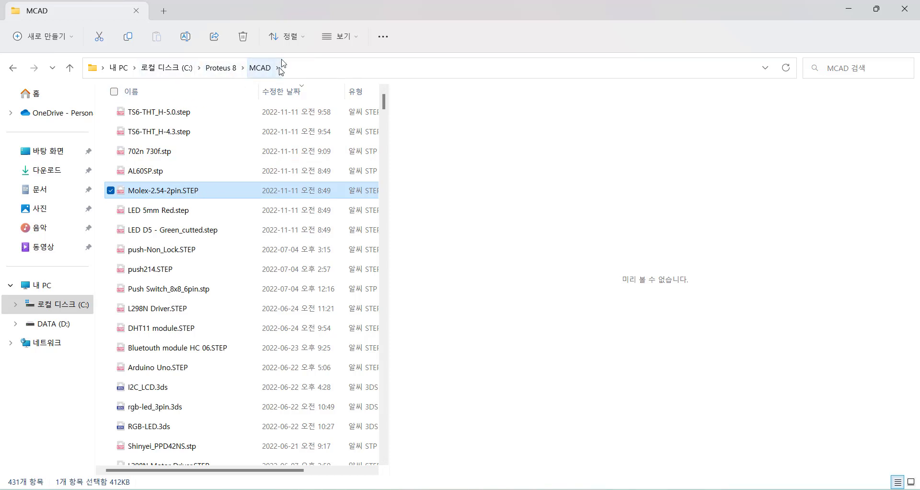
pyautogui.click(850, 12)
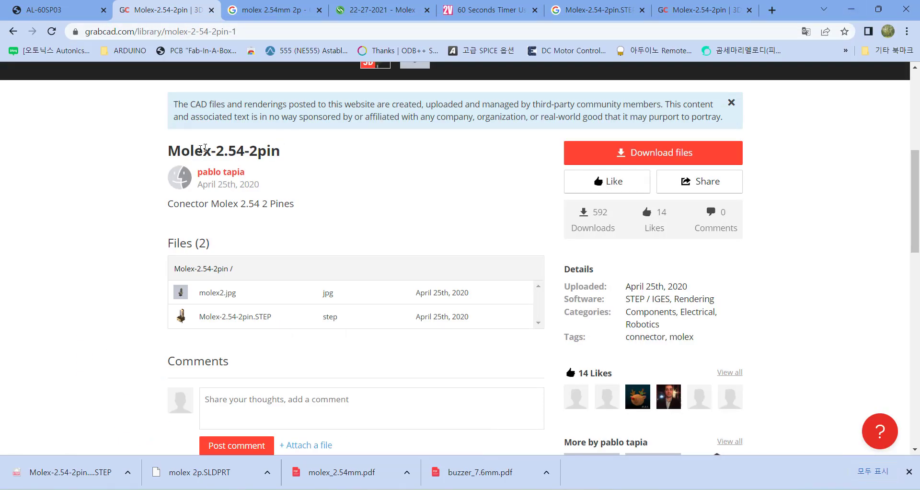
# Leave the GrabCAD page for the Molex model and switch to the 555 project's PCB layout in Proteus
pyautogui.scroll(6, 465, 226)
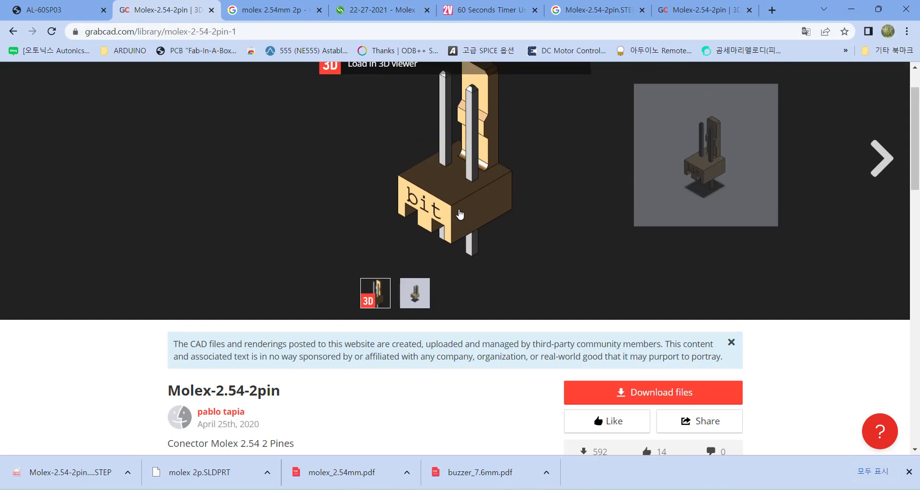
pyautogui.click(851, 10)
pyautogui.moveTo(425, 489)
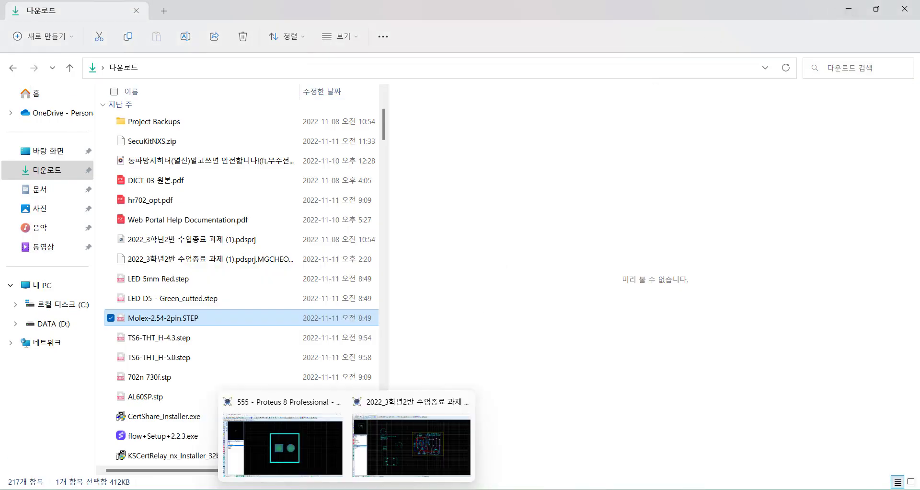
pyautogui.click(296, 458)
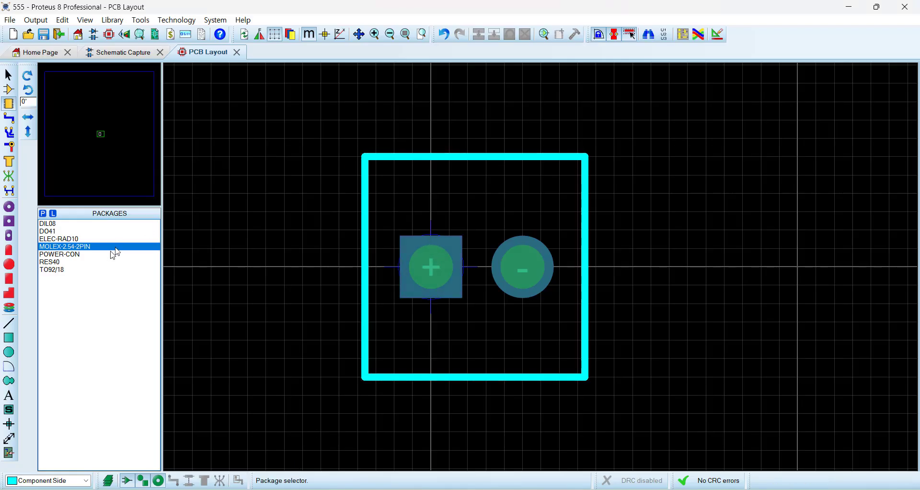
# Place another MOLEX-2.54-2PIN package beside the original and draw a Board Edge rectangle about 11 by 10 mm around it
pyautogui.scroll(-2, 248, 202)
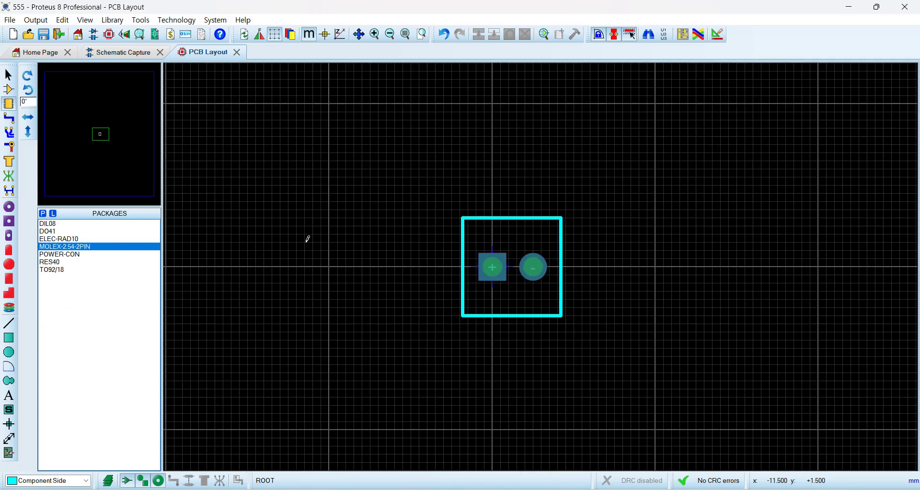
pyautogui.click(305, 243)
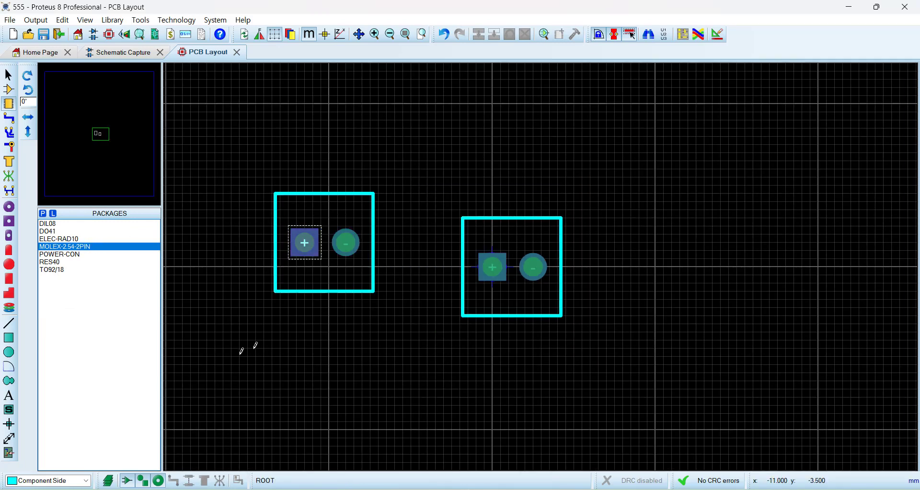
pyautogui.click(9, 337)
pyautogui.click(60, 481)
pyautogui.click(59, 457)
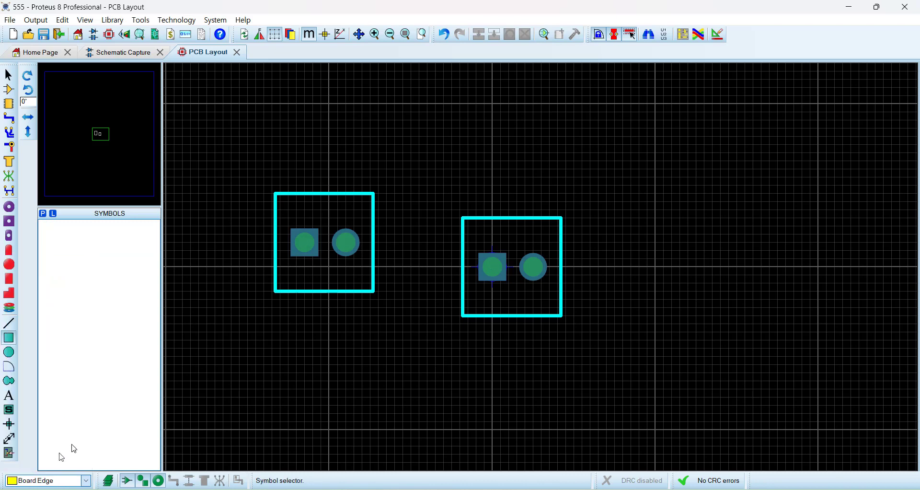
pyautogui.moveTo(223, 161)
pyautogui.mouseDown()
pyautogui.moveTo(379, 325)
pyautogui.moveTo(397, 313)
pyautogui.moveTo(405, 324)
pyautogui.mouseUp()
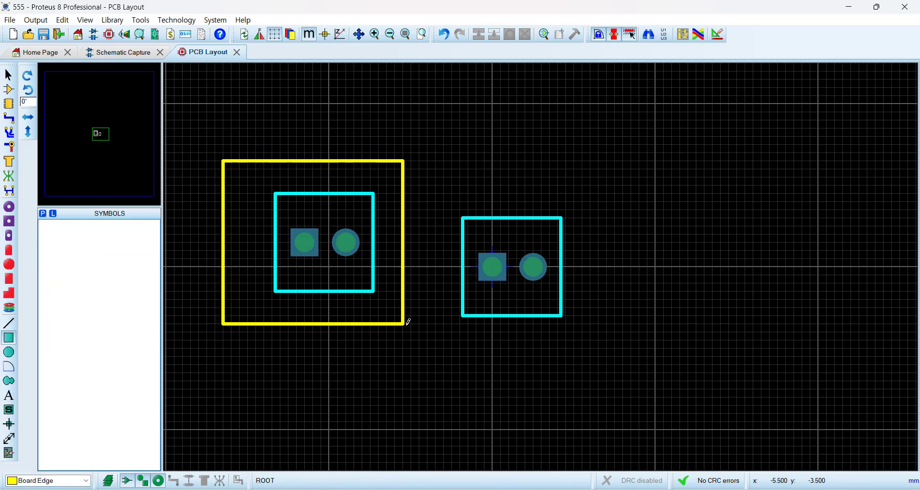
# Open the layout in the 3D Visualizer and inspect the Molex connector from above and from the underside of the board
pyautogui.click(124, 34)
pyautogui.click(481, 290)
pyautogui.scroll(-5, 460, 267)
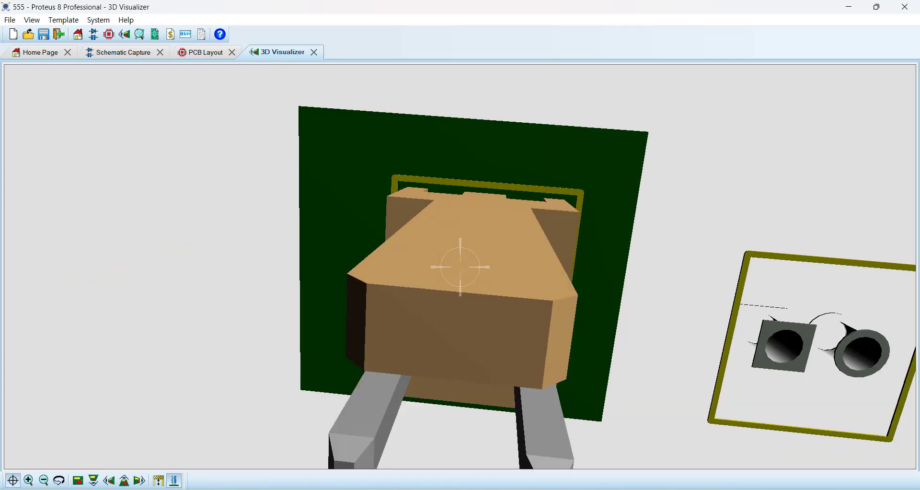
pyautogui.moveTo(460, 267); pyautogui.dragTo(460, 230)
pyautogui.rightClick(460, 267)
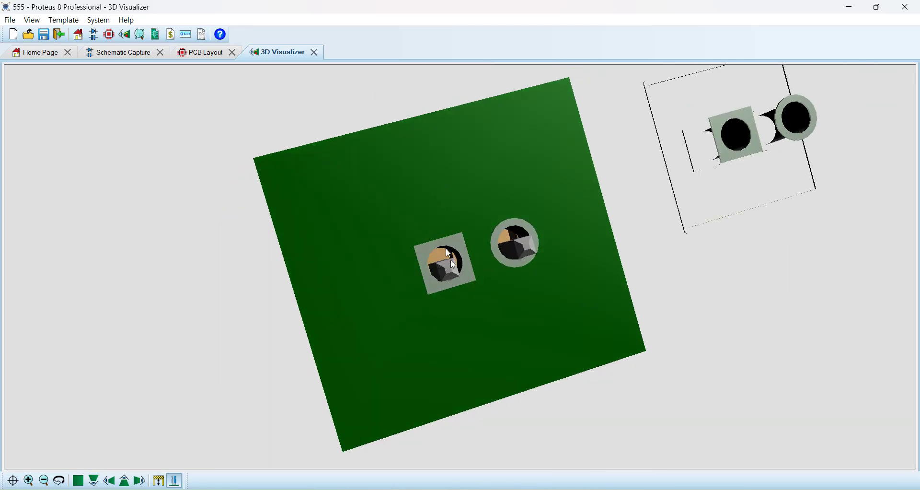
pyautogui.moveTo(451, 260); pyautogui.dragTo(460, 267)
pyautogui.rightClick(461, 267)
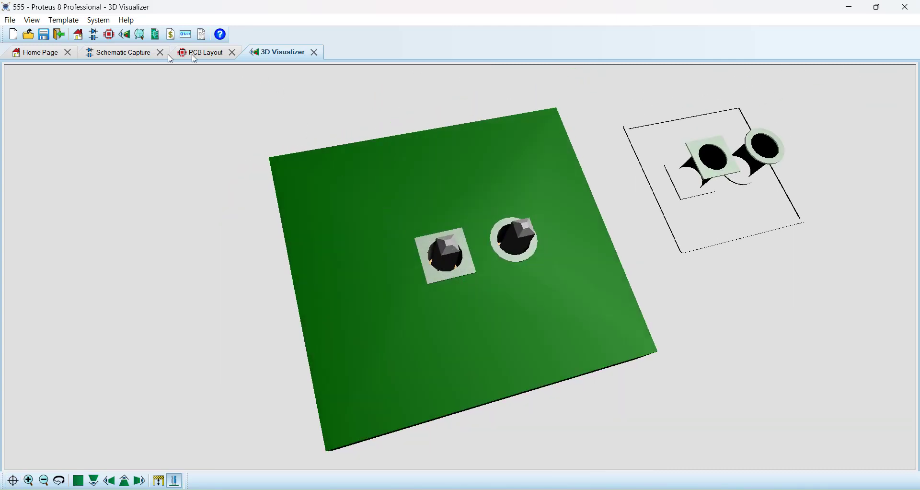
# Open the 3D model settings of the Molex package inside the board edge and examine how its pins sit in the pad holes
pyautogui.click(199, 54)
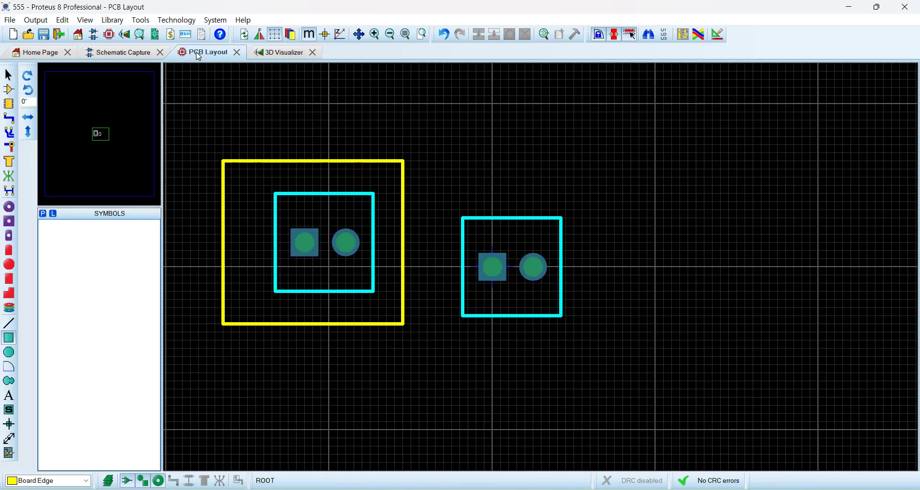
pyautogui.rightClick(376, 275)
pyautogui.click(422, 481)
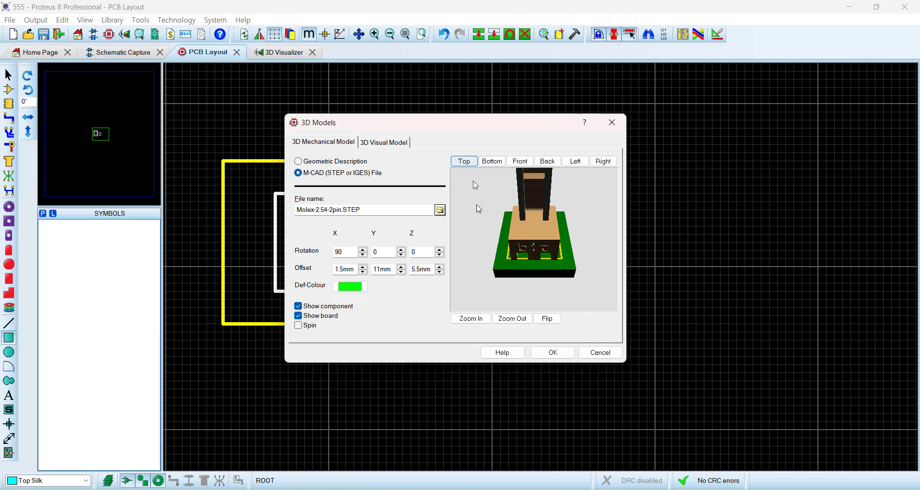
pyautogui.click(544, 221)
pyautogui.scroll(5, 534, 240)
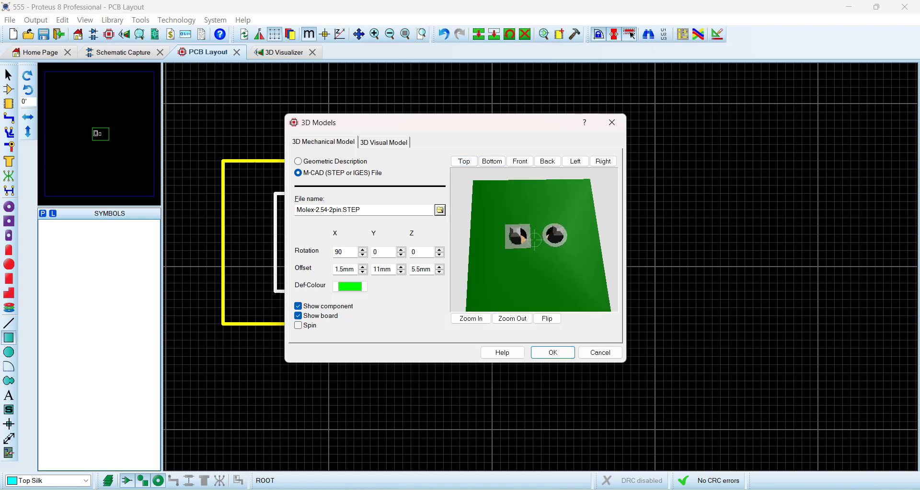
pyautogui.rightClick(534, 239)
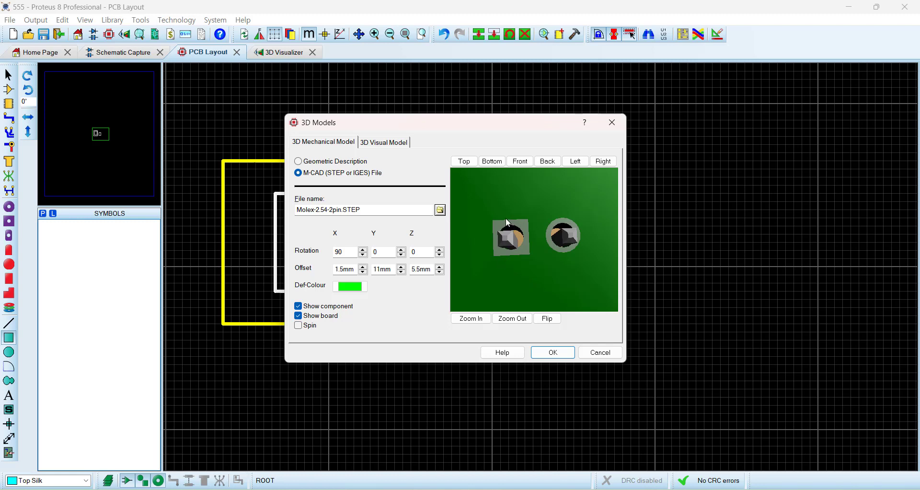
pyautogui.moveTo(379, 270); pyautogui.dragTo(382, 271)
pyautogui.moveTo(504, 246); pyautogui.dragTo(527, 240)
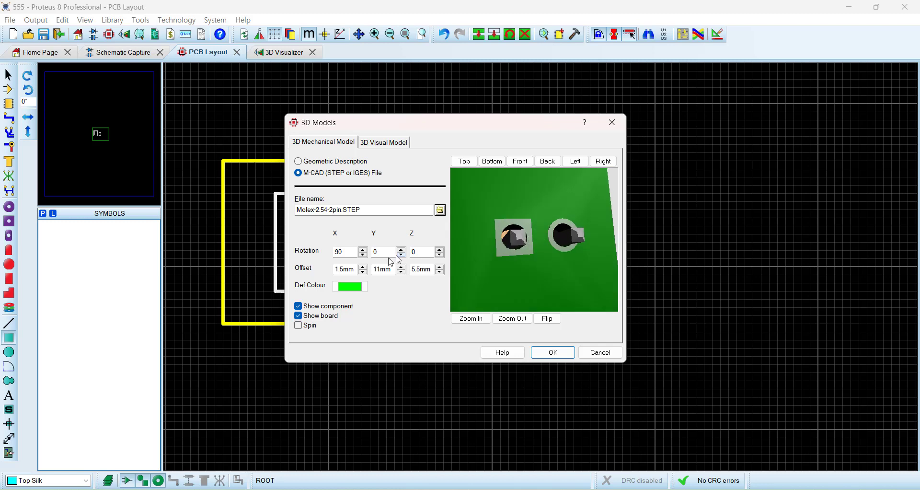
pyautogui.click(380, 270)
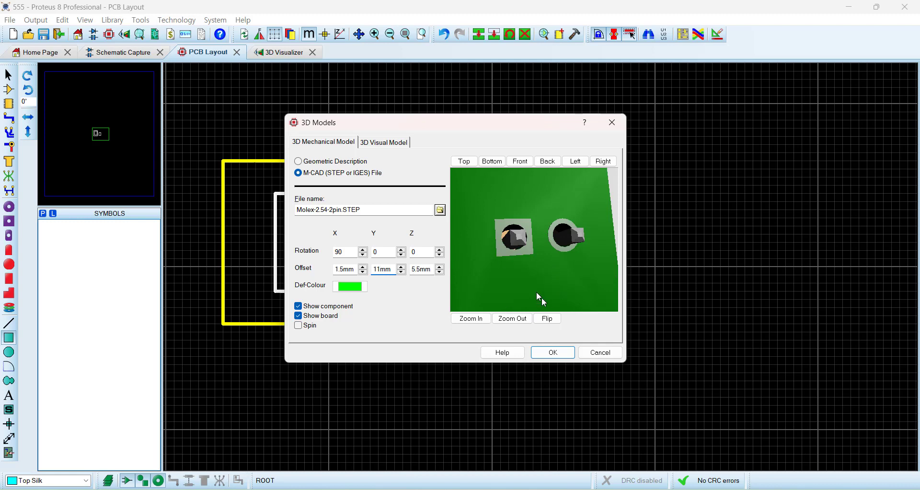
pyautogui.click(464, 161)
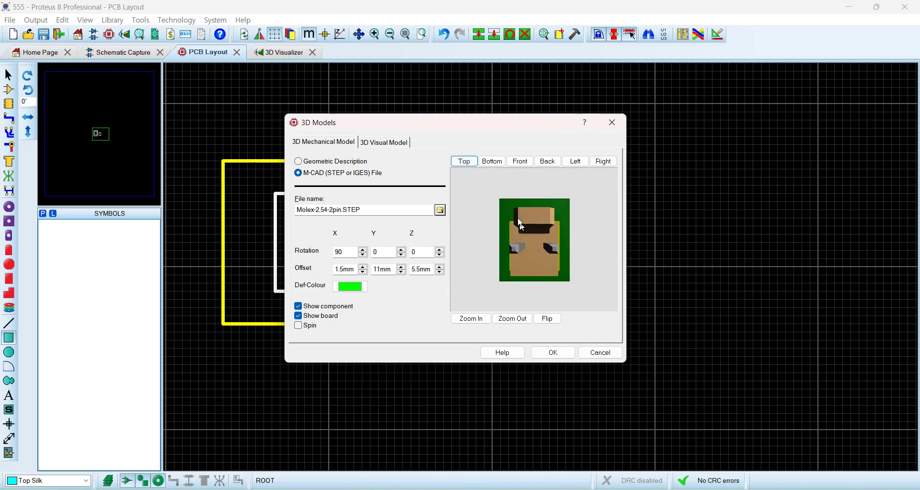
pyautogui.click(600, 352)
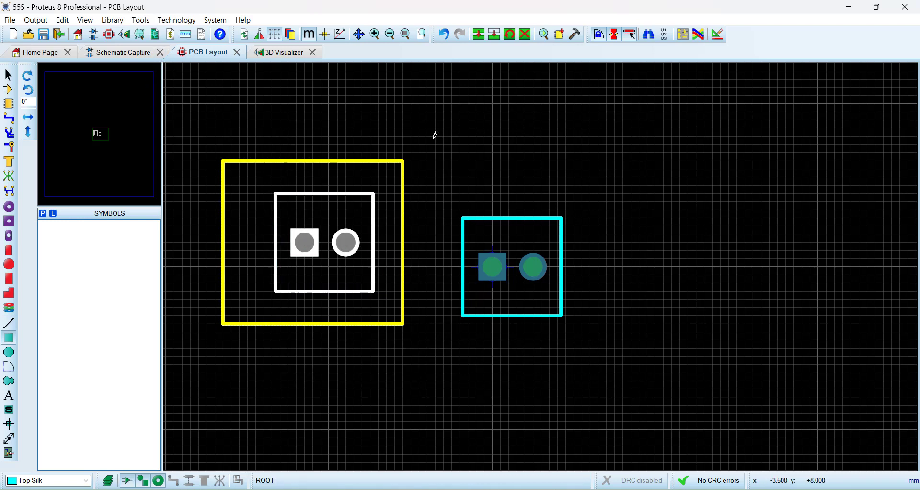
# Delete both Molex packages and the board edge rectangle from the PCB layout
pyautogui.moveTo(435, 136); pyautogui.dragTo(670, 378)
pyautogui.press('Delete')
pyautogui.moveTo(189, 121); pyautogui.dragTo(535, 381)
pyautogui.press('Delete')
# Open the Packaging Tool for battery B1 in the schematic and delete its POWER-CON package
pyautogui.click(118, 52)
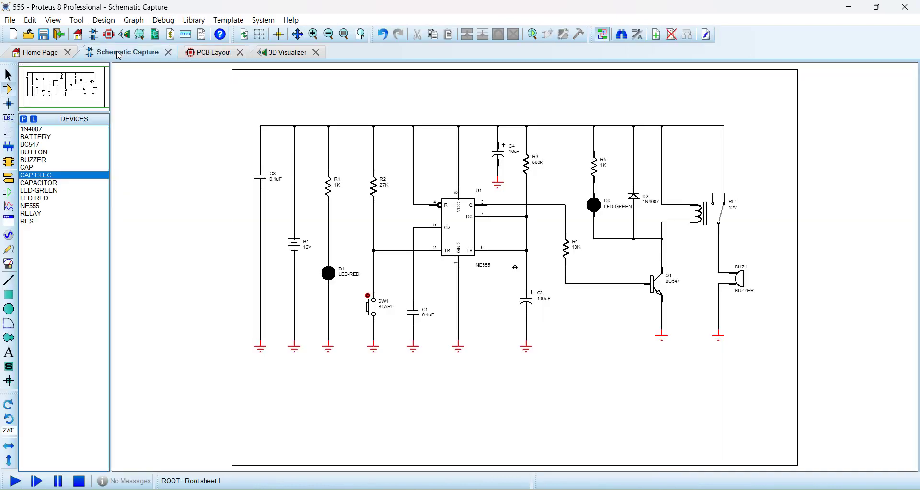
pyautogui.rightClick(294, 250)
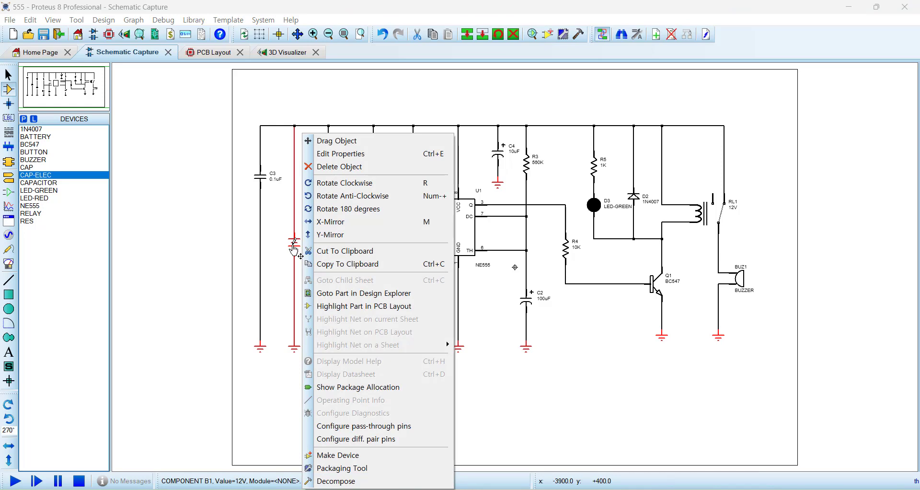
pyautogui.click(403, 468)
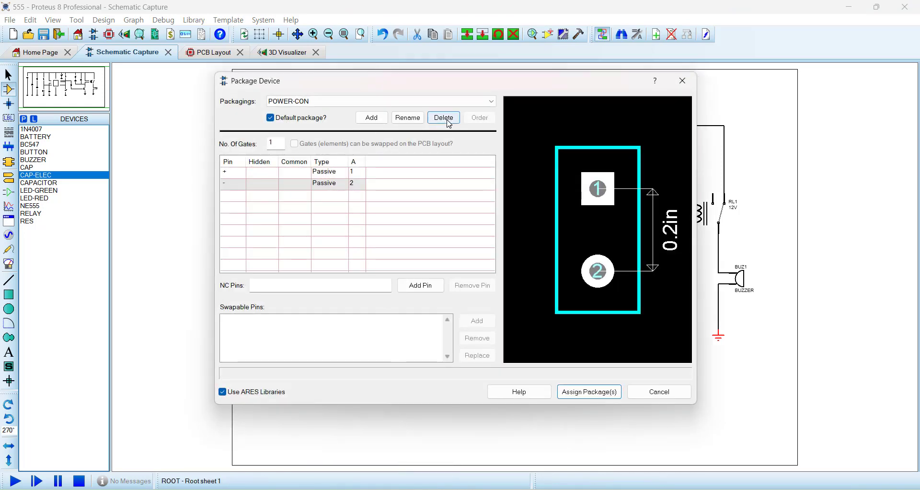
pyautogui.click(443, 117)
pyautogui.click(431, 261)
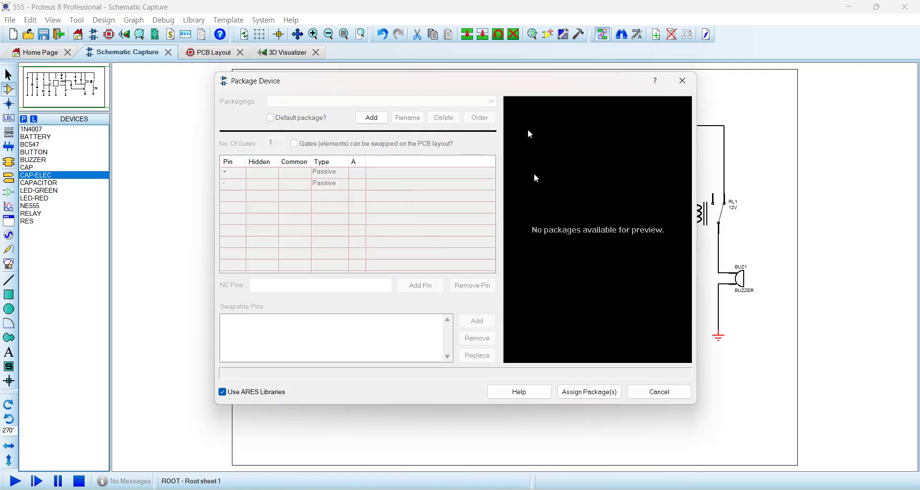
# Search the package library for MOLEX- and add MOLEX-2.54-2PIN as the battery's package
pyautogui.click(372, 117)
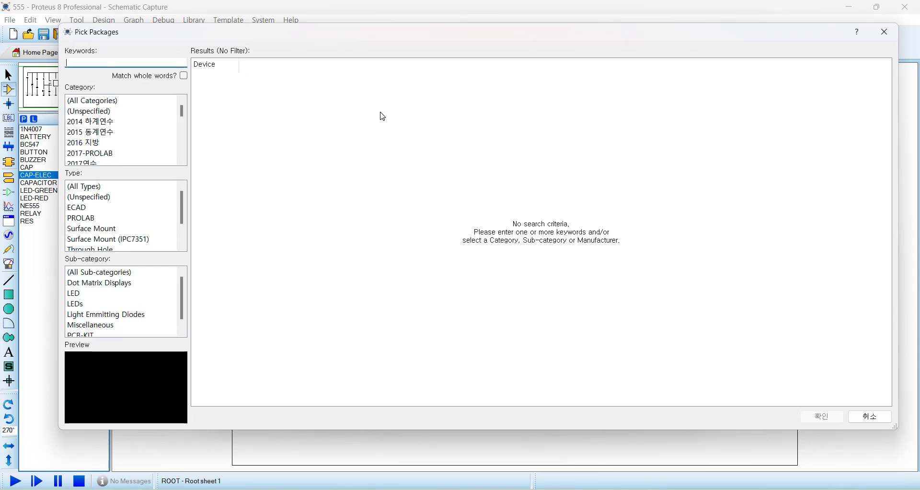
pyautogui.write('MOLEX-')
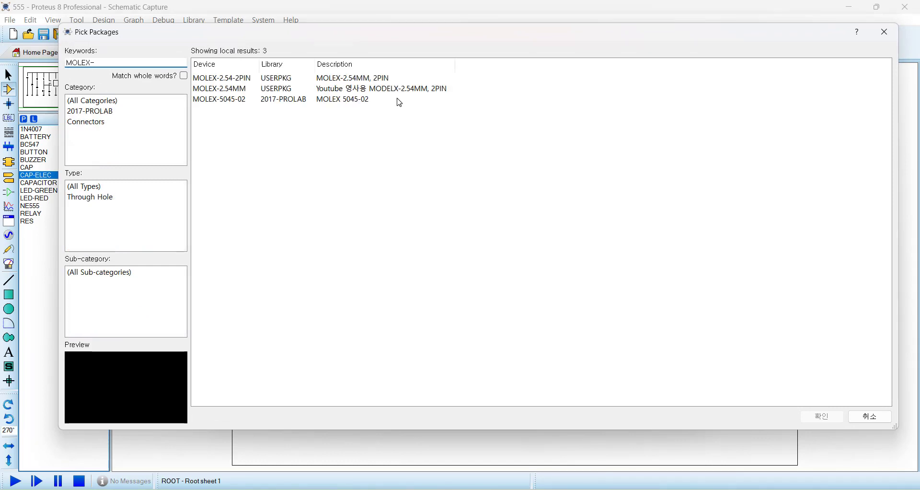
pyautogui.click(226, 81)
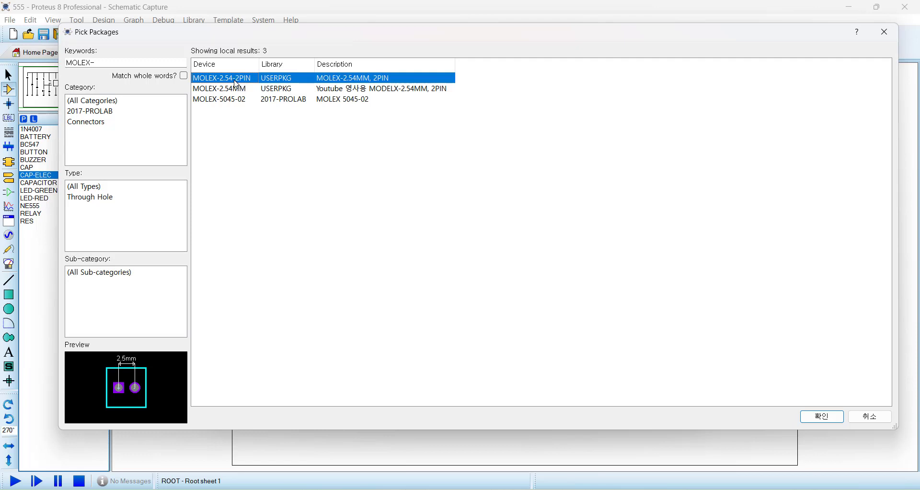
pyautogui.moveTo(236, 85)
pyautogui.click(821, 417)
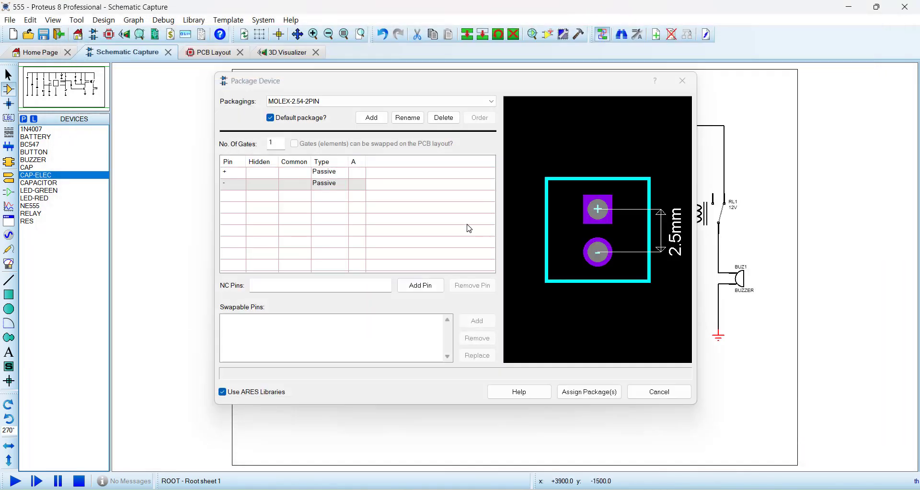
# Map the battery's + pin to package pad + and its - pin to pad -
pyautogui.click(358, 174)
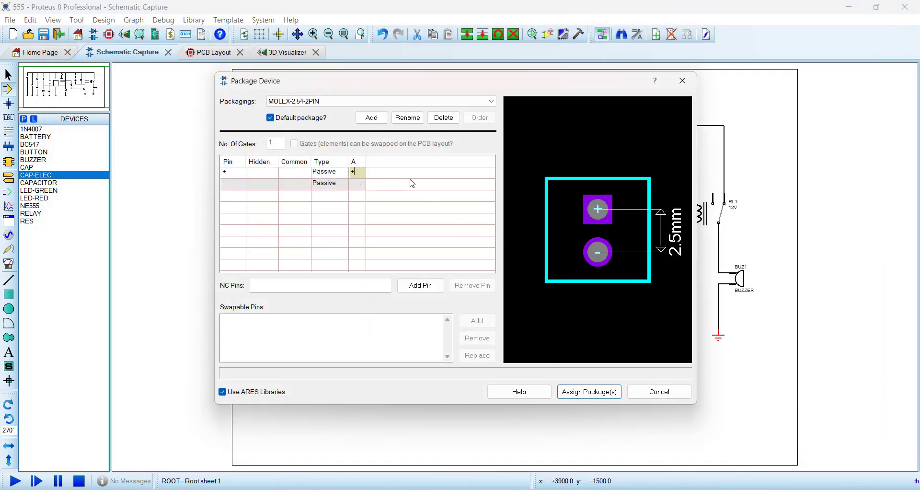
pyautogui.click(360, 185)
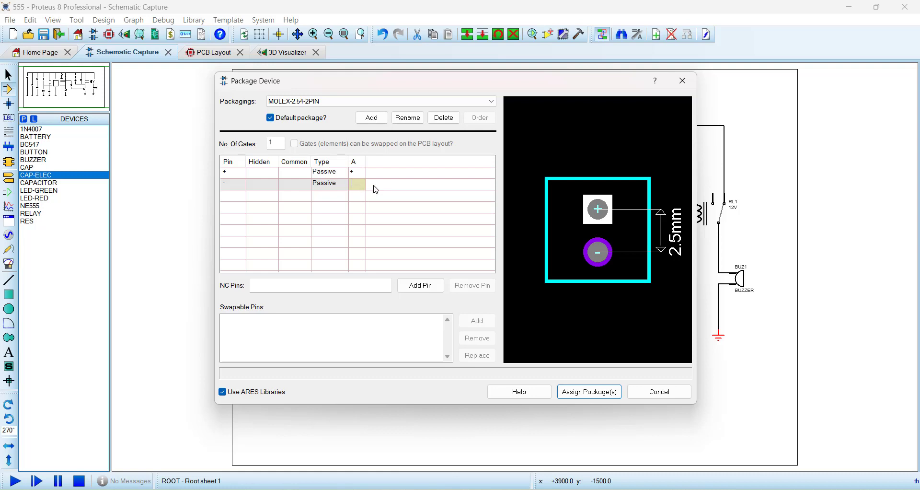
pyautogui.write('-')
pyautogui.click(325, 219)
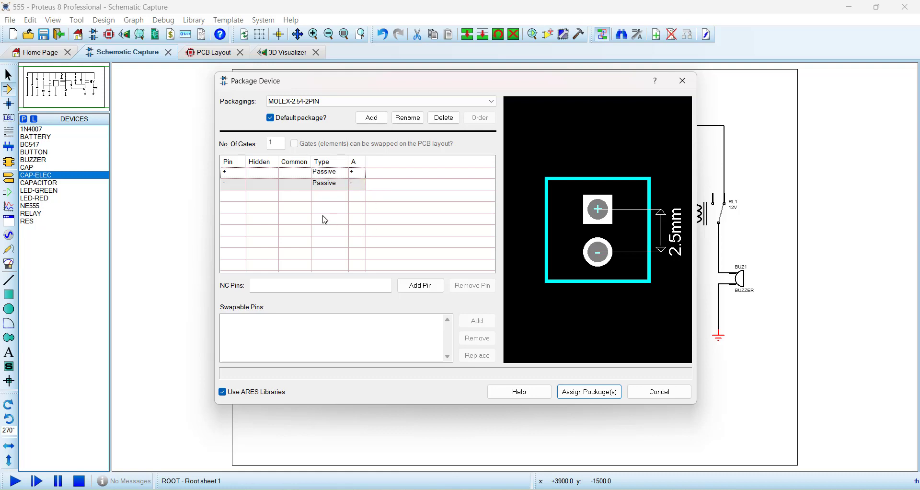
# Assign the package, save it in the USERDVC library, and update the devices in the design
pyautogui.click(589, 392)
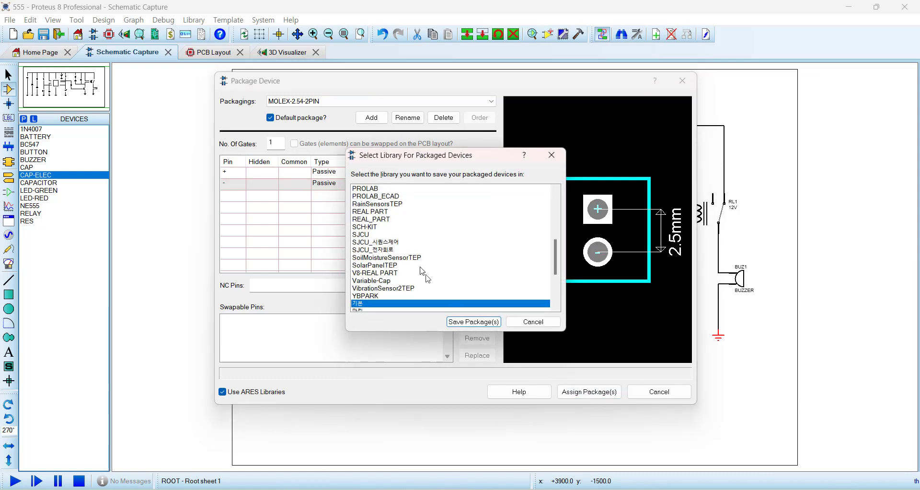
pyautogui.scroll(-4, 423, 279)
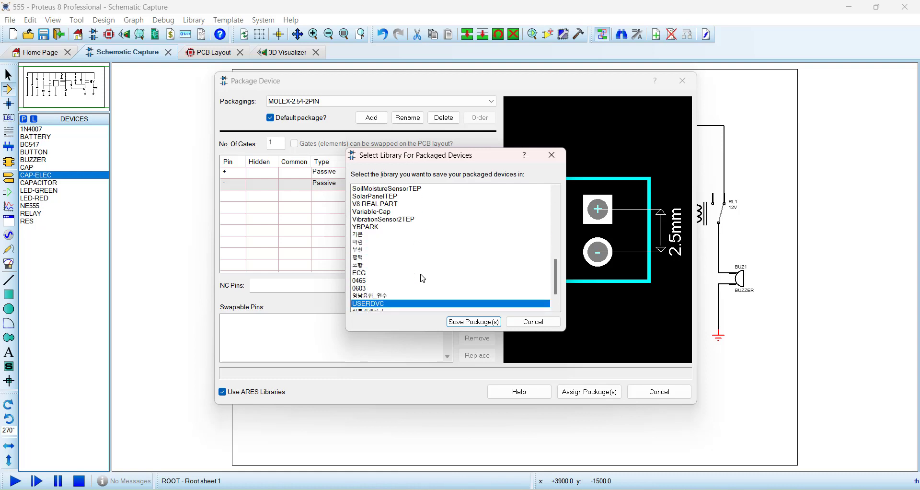
pyautogui.click(408, 281)
pyautogui.click(473, 321)
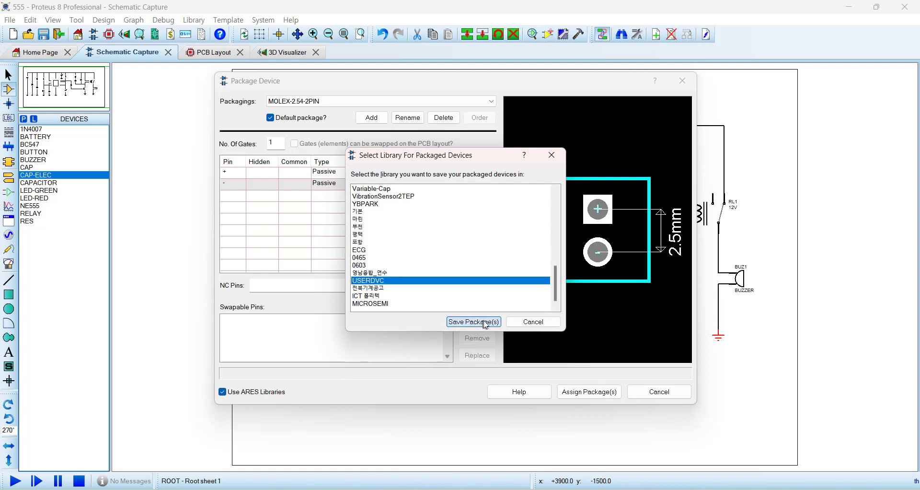
pyautogui.click(433, 261)
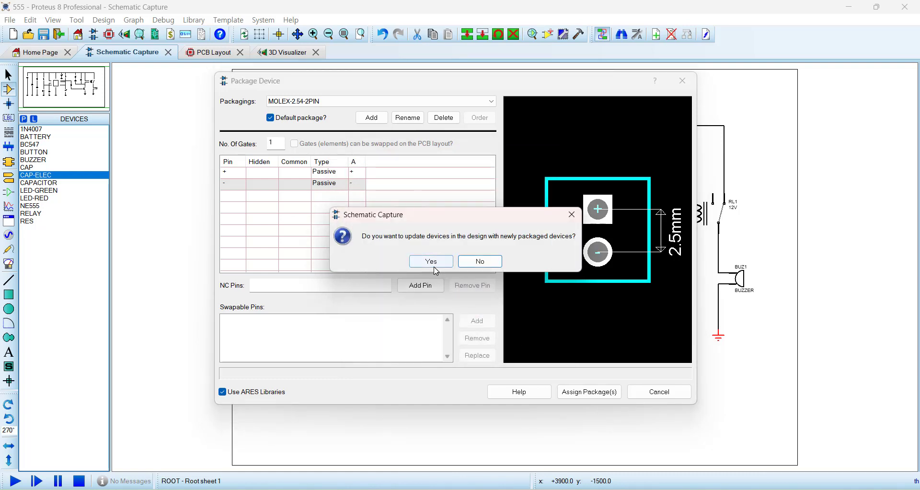
# Return to the PCB layout and list the components to check which ones still lack a package
pyautogui.click(203, 55)
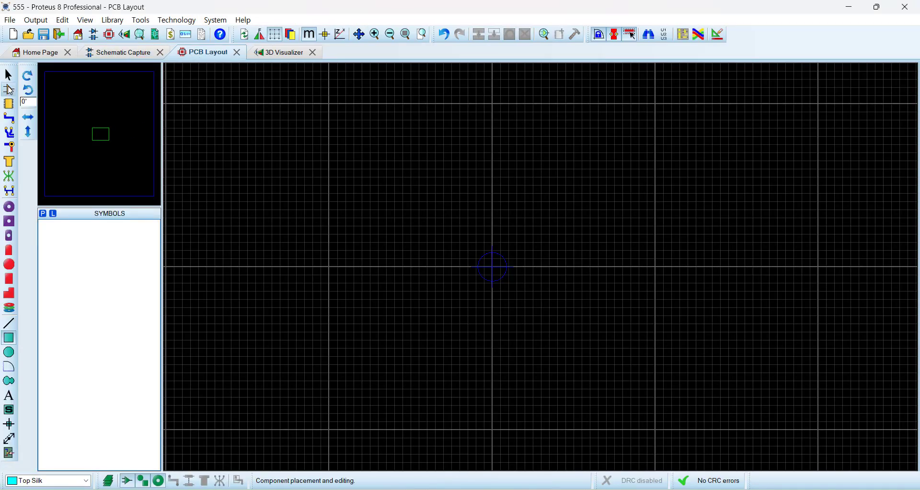
pyautogui.click(9, 89)
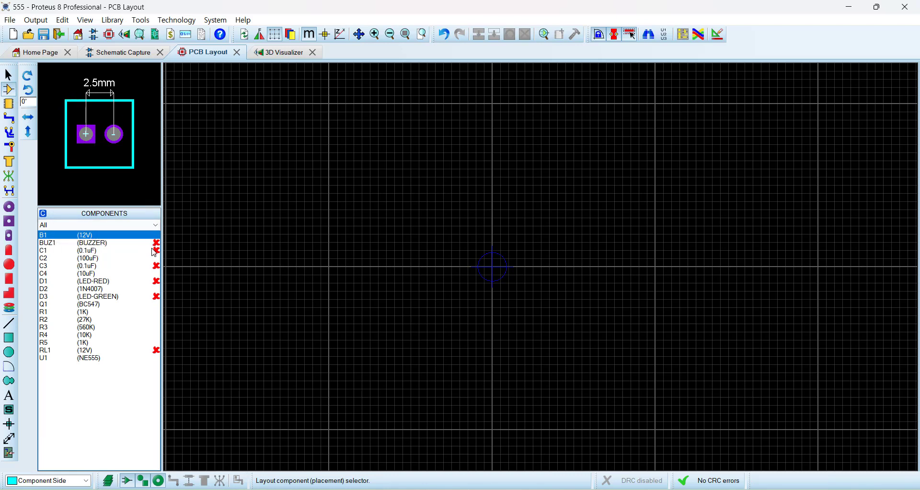
# Check buzzer BUZ1 in the layout's component list and the schematic, and switch to the buzzer_7.6mm.pdf datasheet in the PDF viewer
pyautogui.click(78, 243)
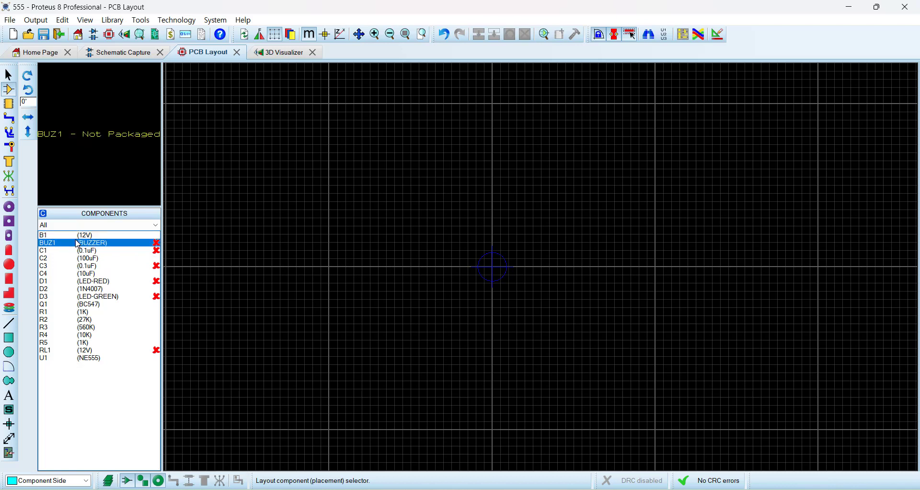
pyautogui.click(96, 53)
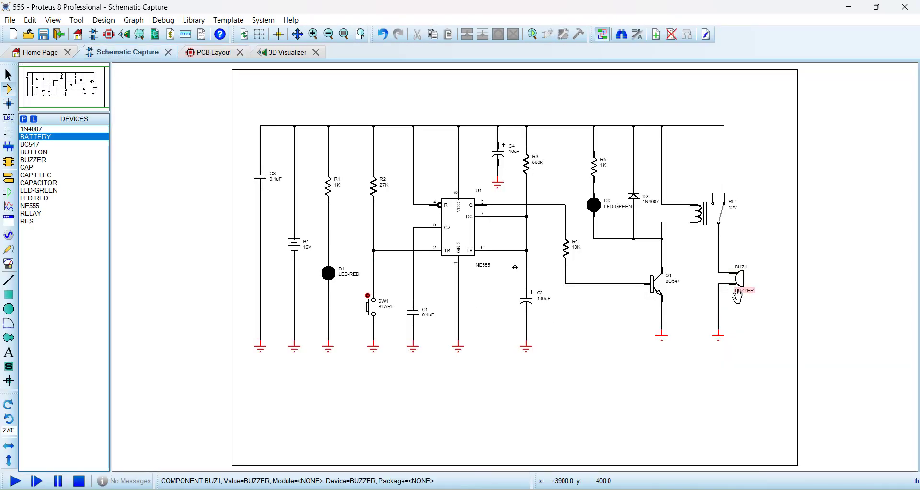
pyautogui.click(400, 489)
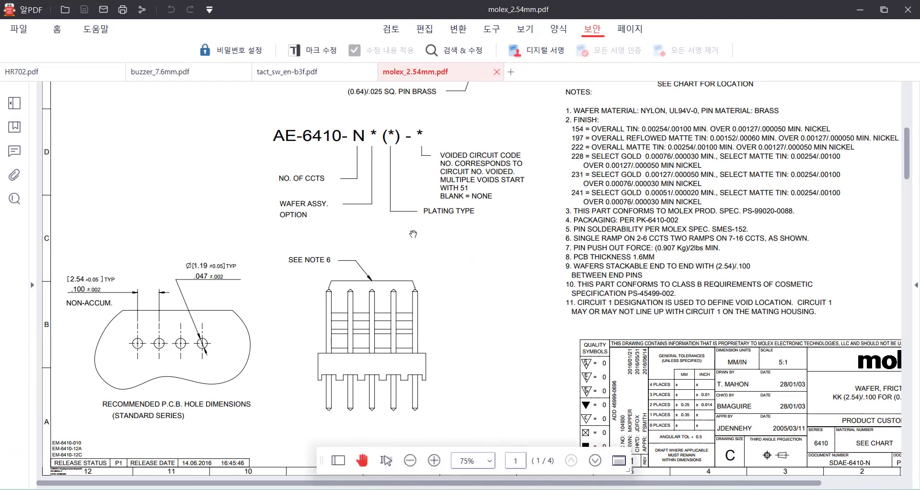
pyautogui.click(176, 71)
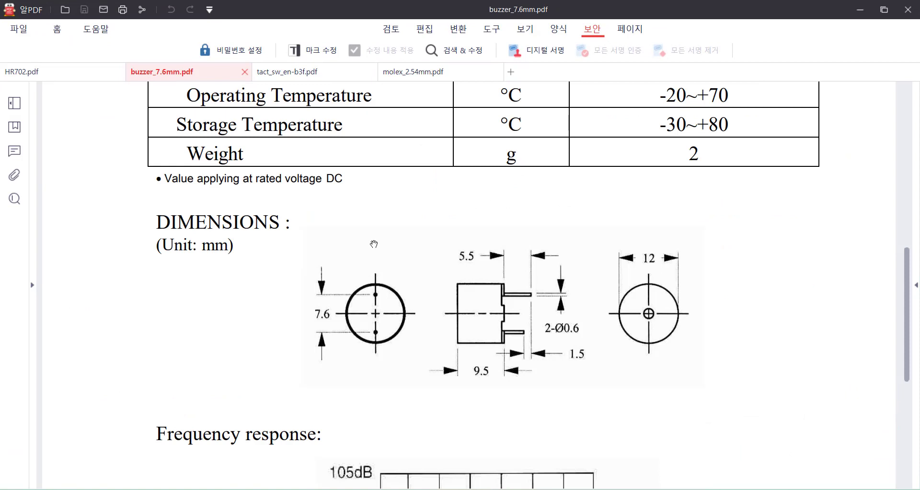
# Examine the datasheet's dimension drawing for the buzzer's pin spacing, pin diameter and body size, and return to the PCB layout in Proteus
pyautogui.scroll(-2, 374, 244)
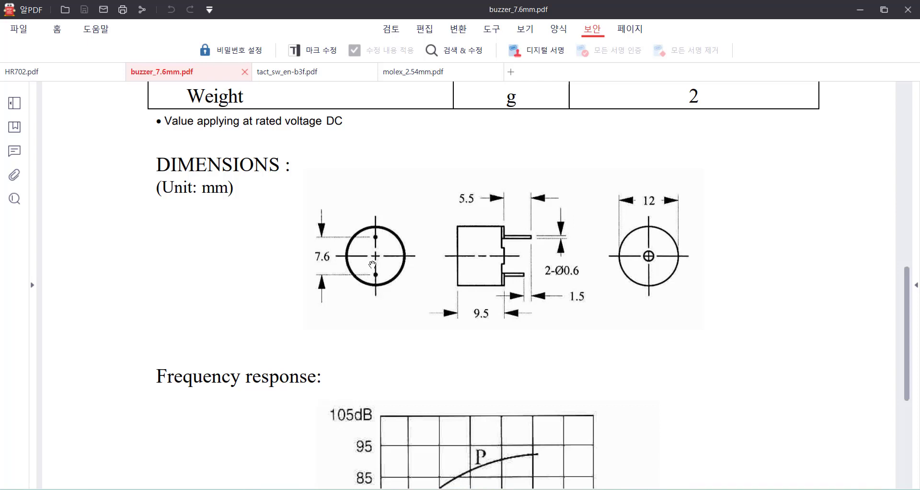
pyautogui.scroll(-1, 435, 278)
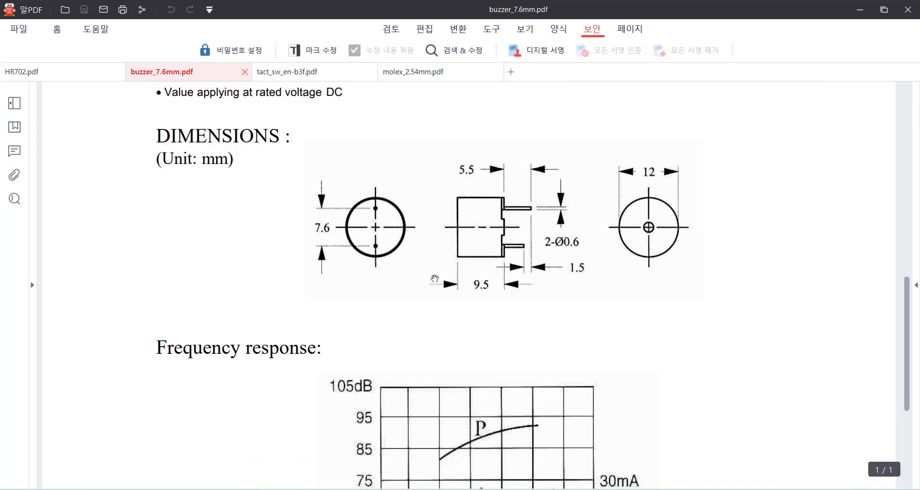
pyautogui.scroll(-2, 434, 278)
pyautogui.scroll(6, 436, 274)
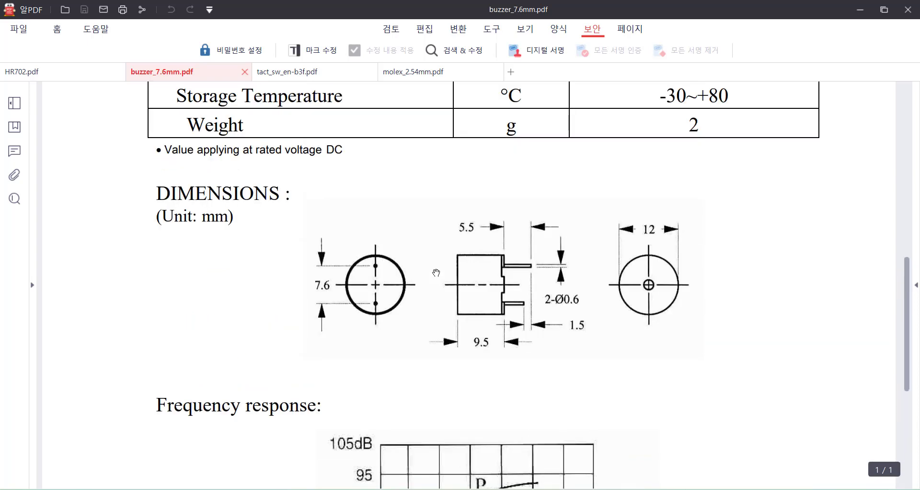
pyautogui.scroll(-6, 435, 272)
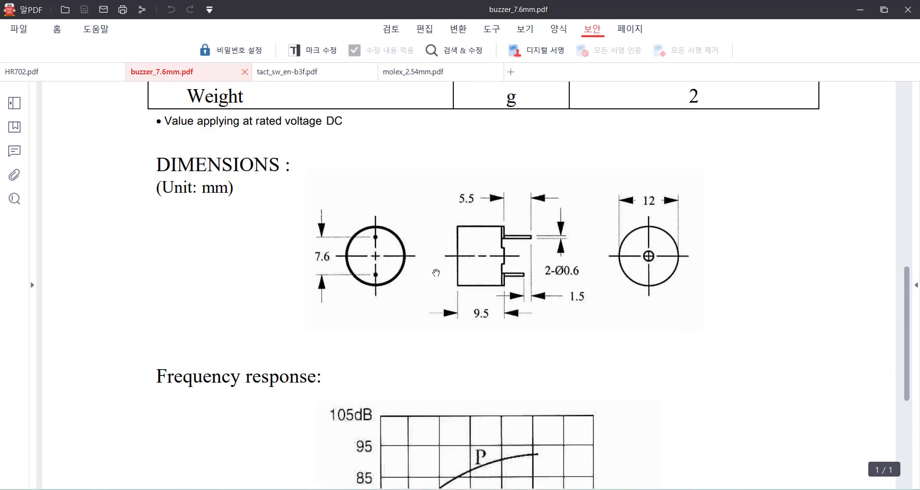
pyautogui.scroll(-2, 435, 272)
pyautogui.scroll(7, 436, 272)
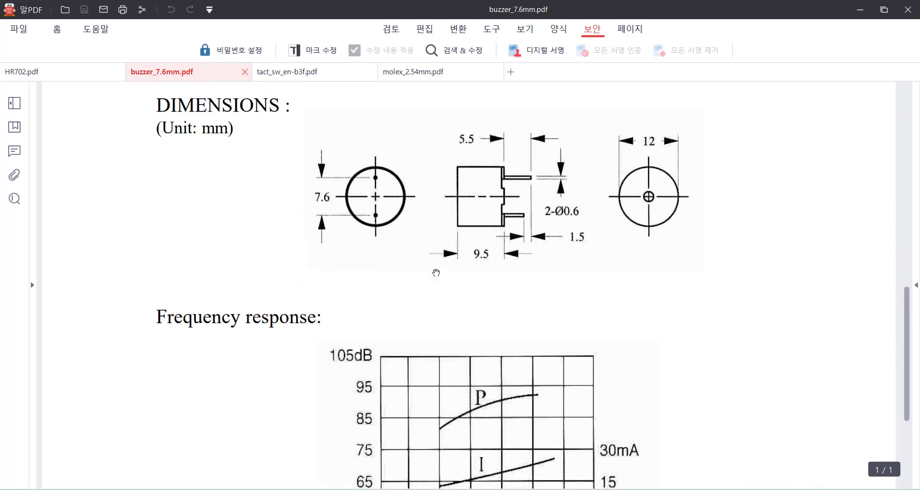
pyautogui.scroll(3, 436, 272)
pyautogui.scroll(-6, 436, 272)
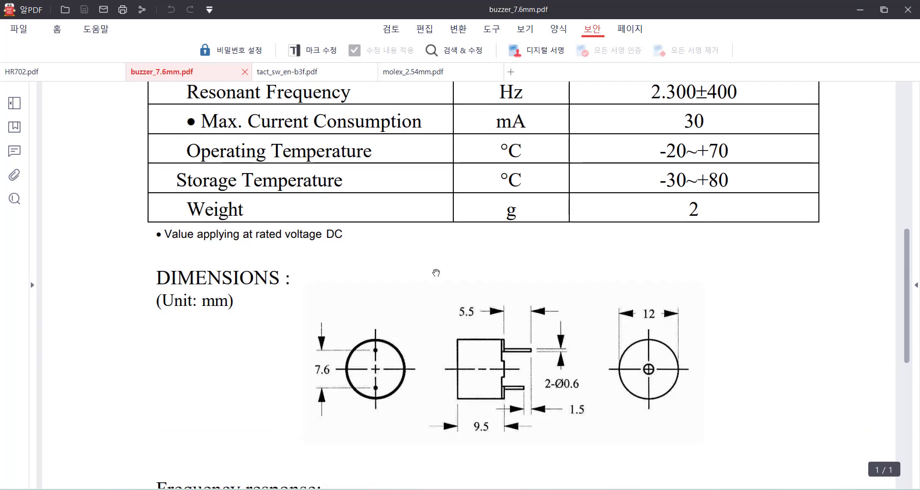
pyautogui.scroll(-1, 436, 272)
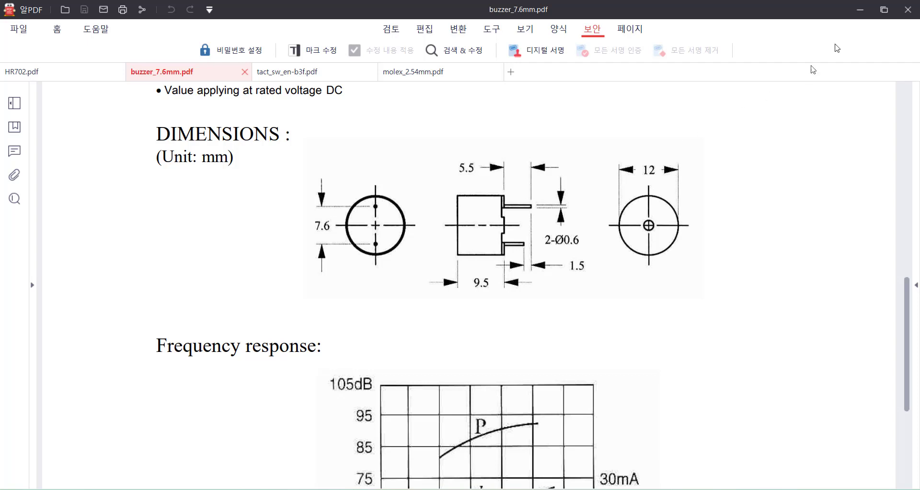
pyautogui.click(861, 13)
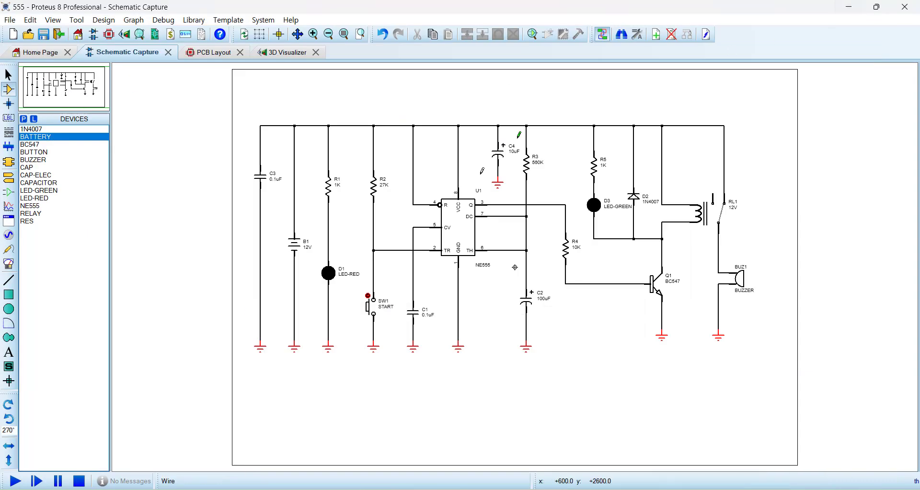
pyautogui.click(209, 53)
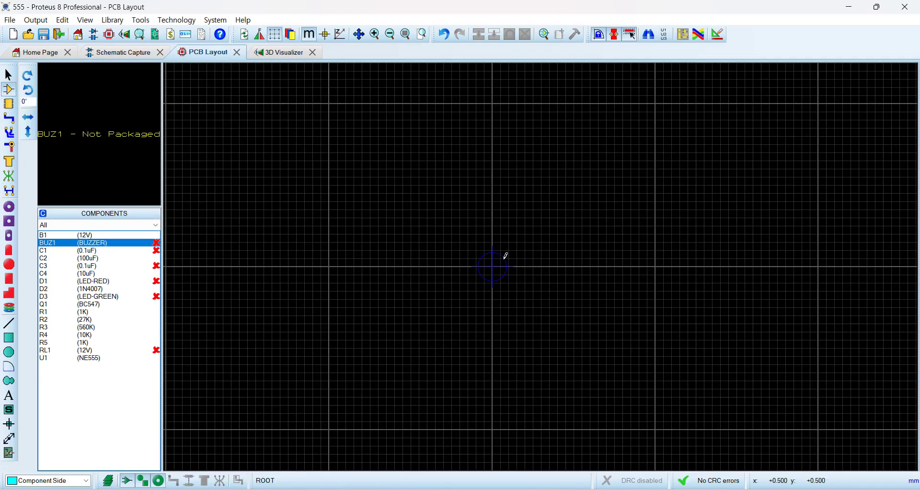
# Place a C-50-25 round through-hole pad at the layout origin
pyautogui.click(9, 207)
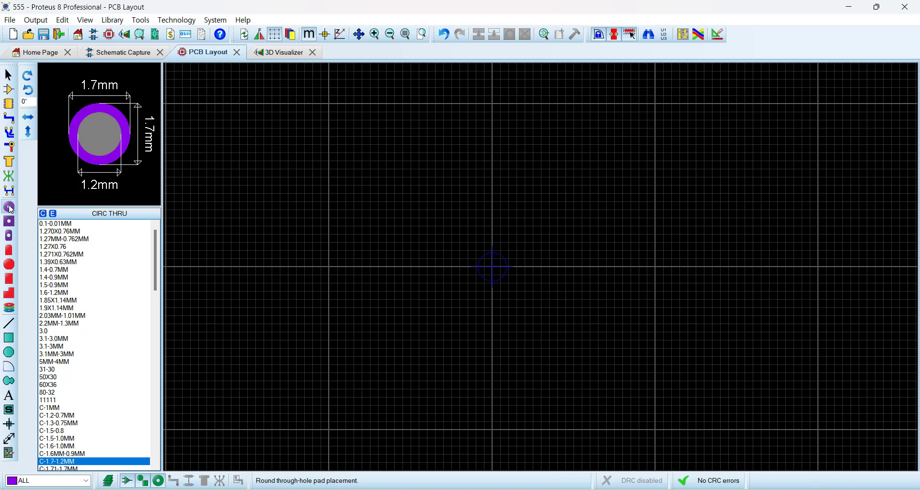
pyautogui.scroll(-3, 108, 354)
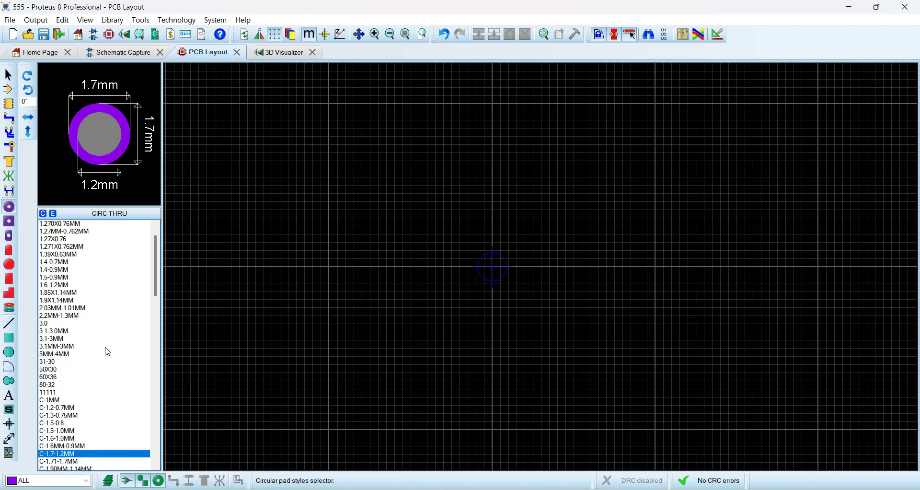
pyautogui.scroll(-9, 108, 352)
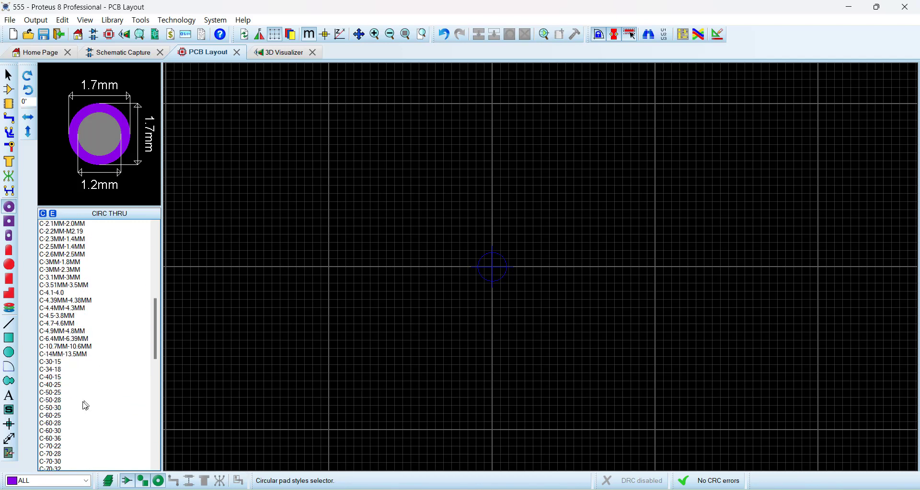
pyautogui.click(52, 386)
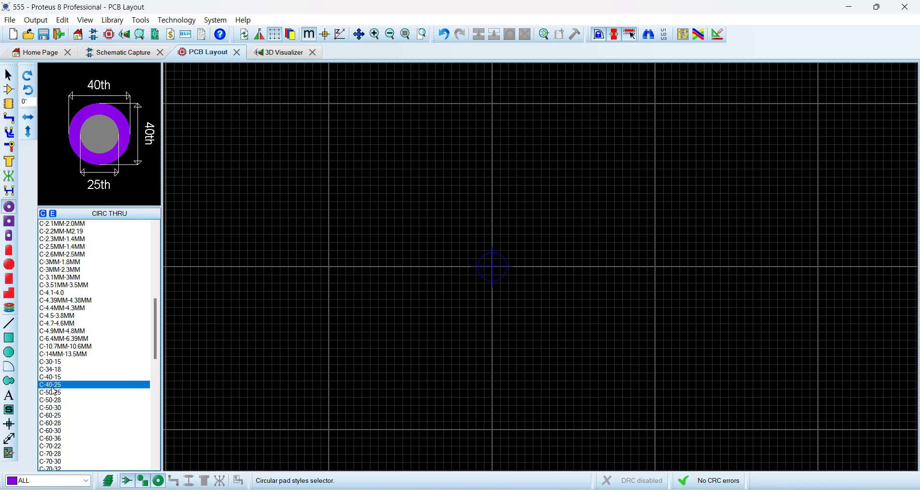
pyautogui.click(50, 393)
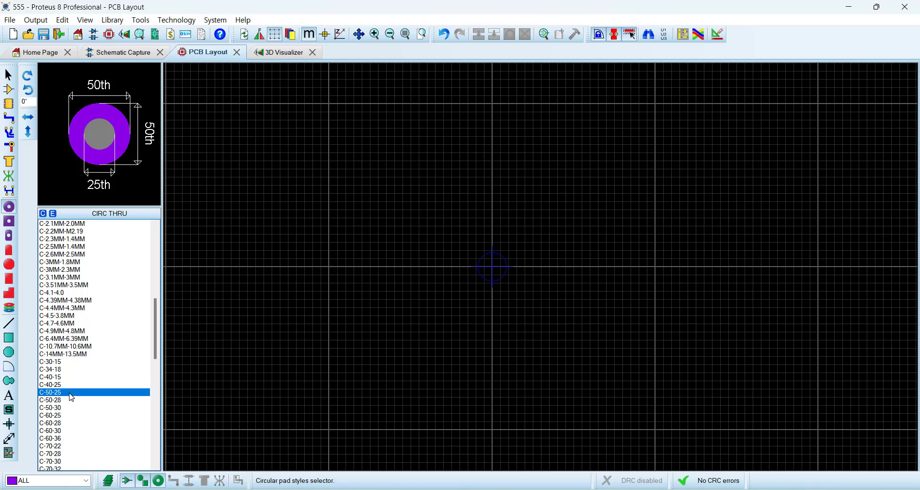
pyautogui.scroll(2, 517, 280)
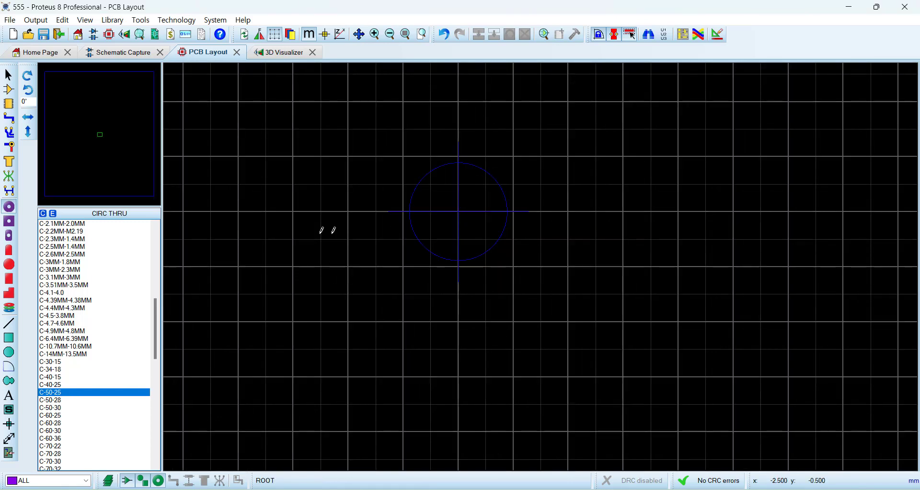
pyautogui.click(459, 212)
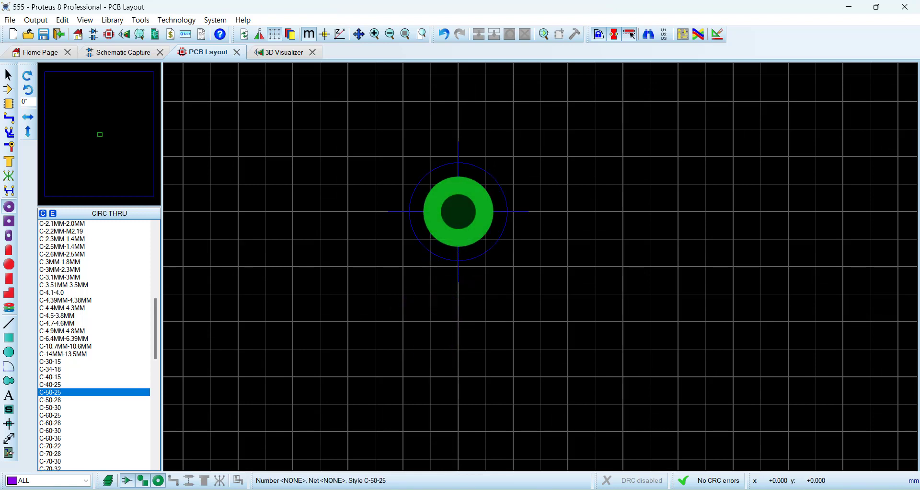
# Replicate the origin pad once with an X-step of 7.6 mm
pyautogui.rightClick(472, 207)
pyautogui.click(515, 394)
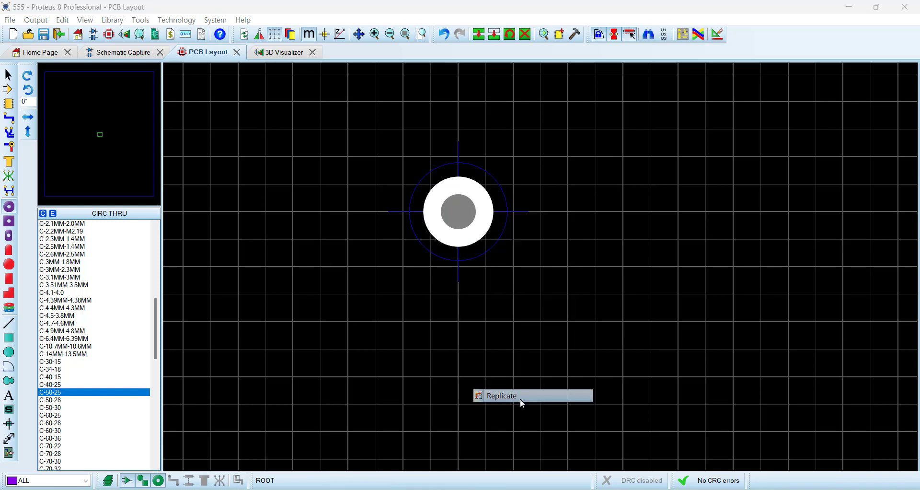
pyautogui.write('7.6MM')
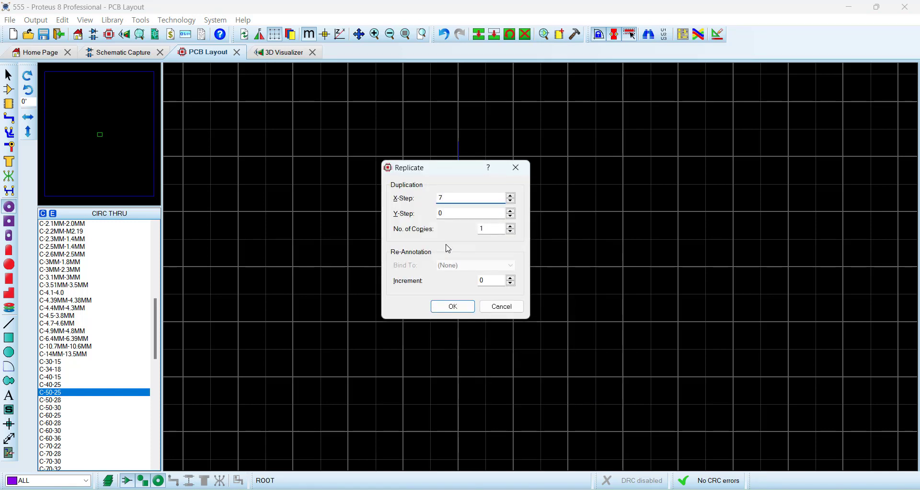
pyautogui.click(469, 307)
pyautogui.scroll(-2, 599, 283)
pyautogui.scroll(2, 594, 266)
pyautogui.middleClick(592, 267)
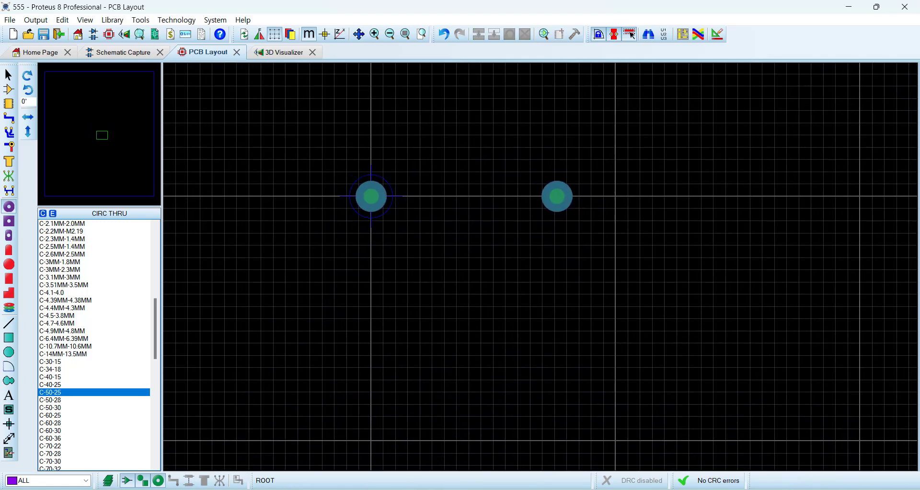
# Check the buzzer's pin spacing in buzzer_7.6mm.pdf and the pins of BUZ1 in the schematic, returning to the PCB layout
pyautogui.hotkey('alt', 'Tab')
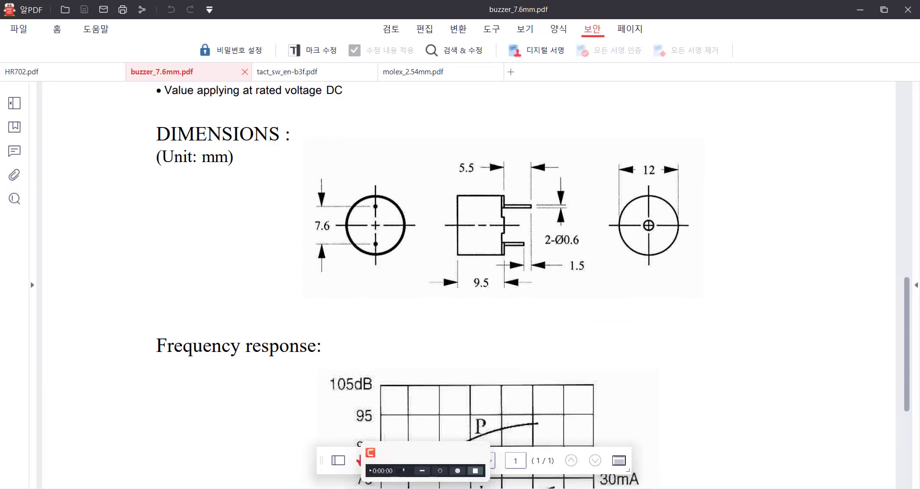
pyautogui.moveTo(335, 484)
pyautogui.click(283, 456)
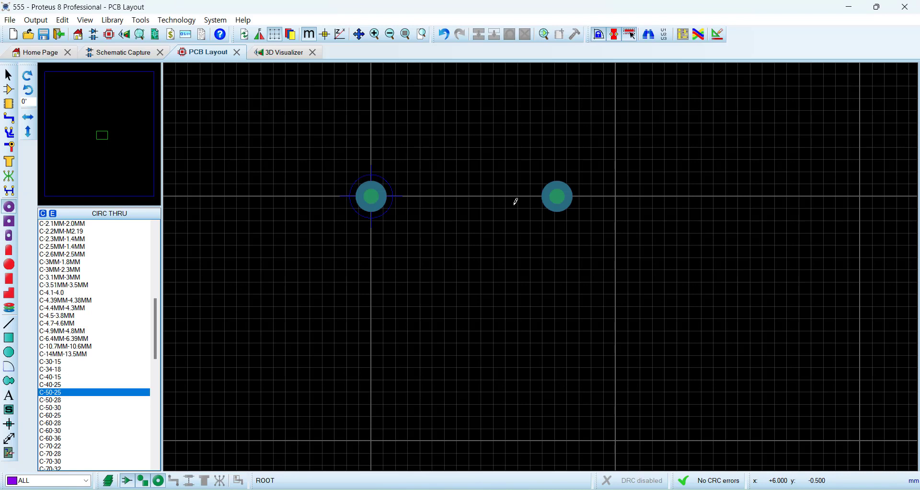
pyautogui.click(124, 52)
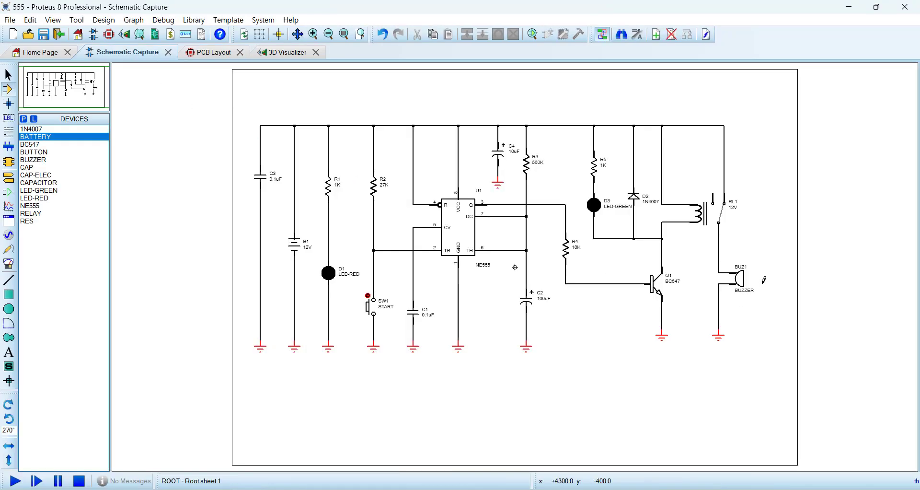
pyautogui.scroll(5, 764, 280)
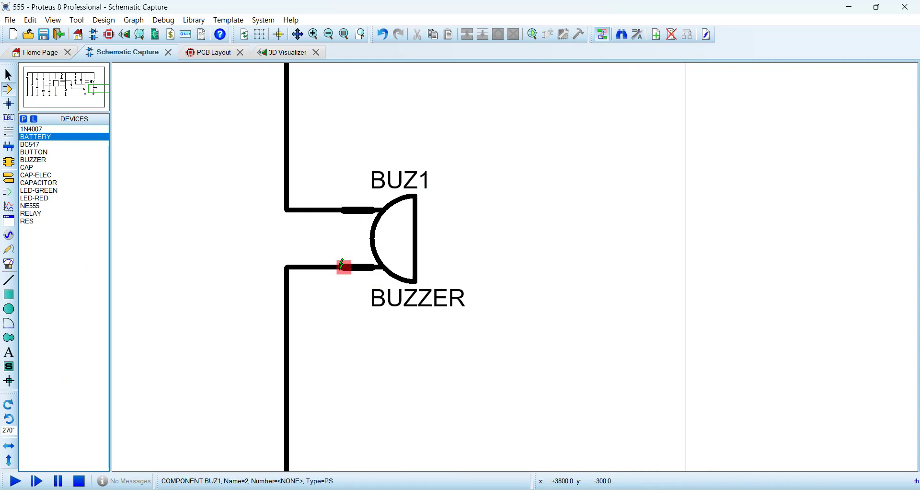
pyautogui.click(214, 56)
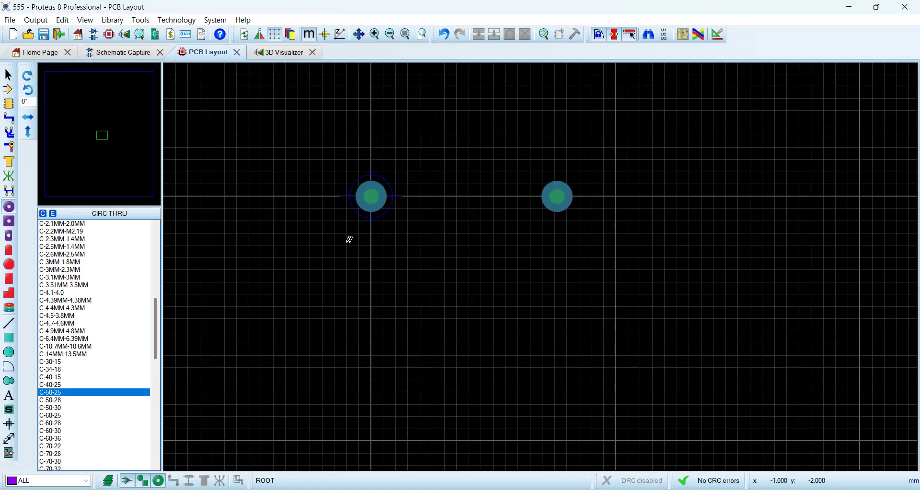
# Set the pin number of the pad at the origin to +
pyautogui.rightClick(373, 193)
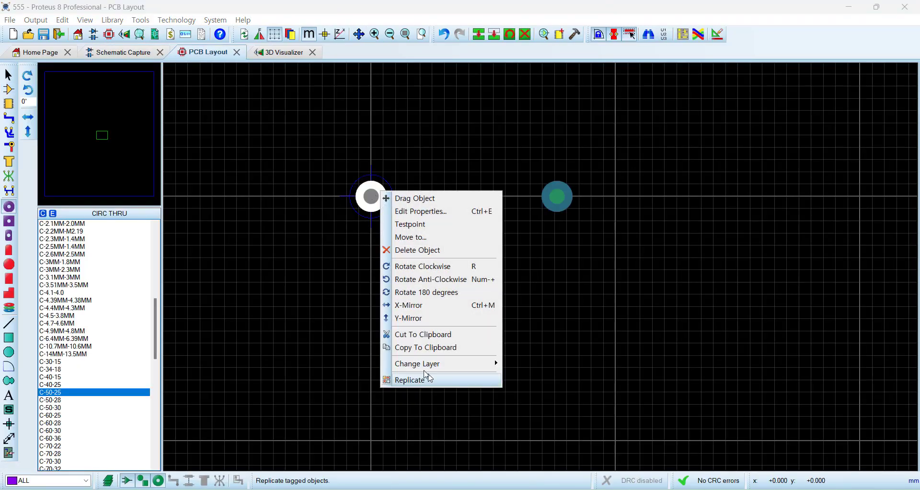
pyautogui.click(421, 211)
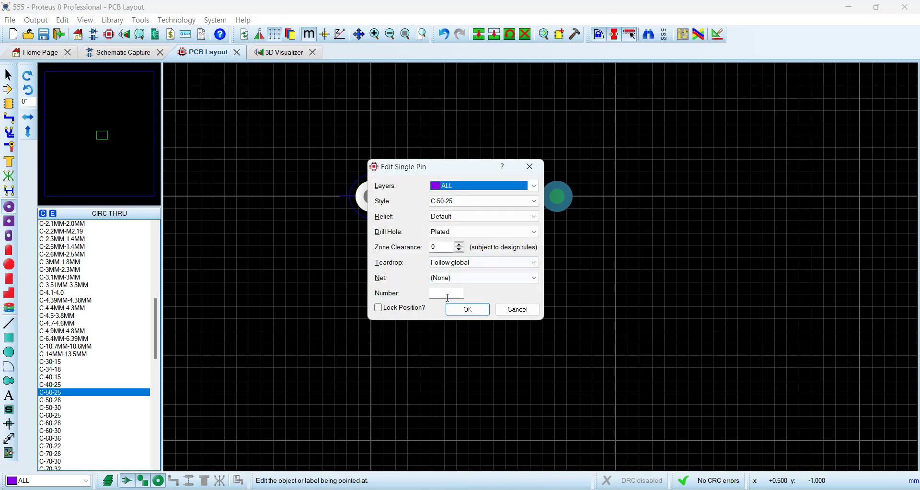
pyautogui.click(450, 294)
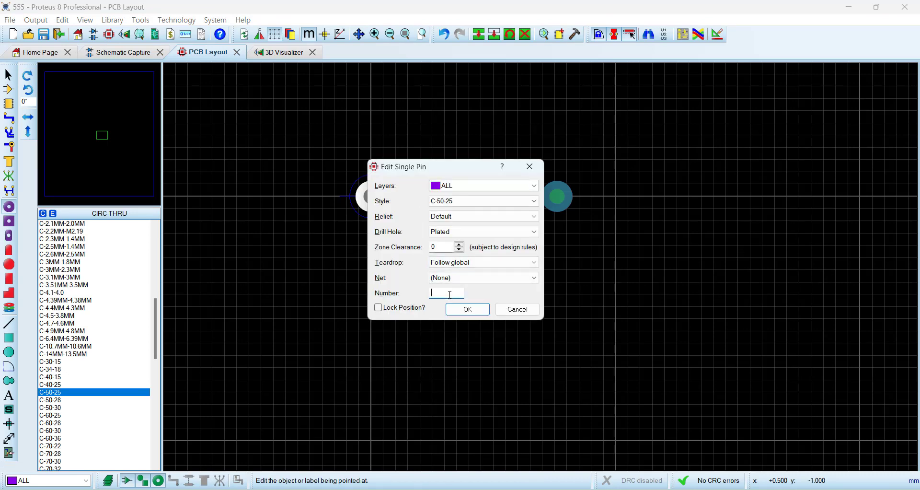
pyautogui.click(468, 310)
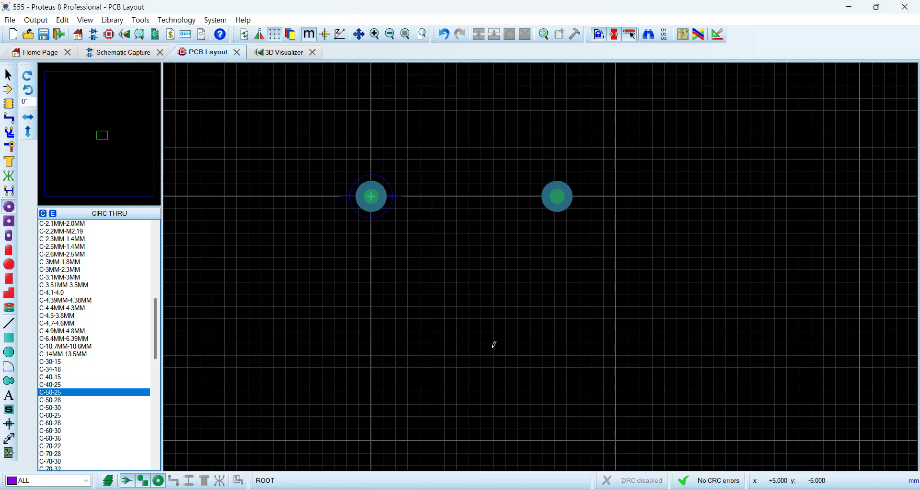
# Set the pin number of the replicated pad to -
pyautogui.rightClick(564, 199)
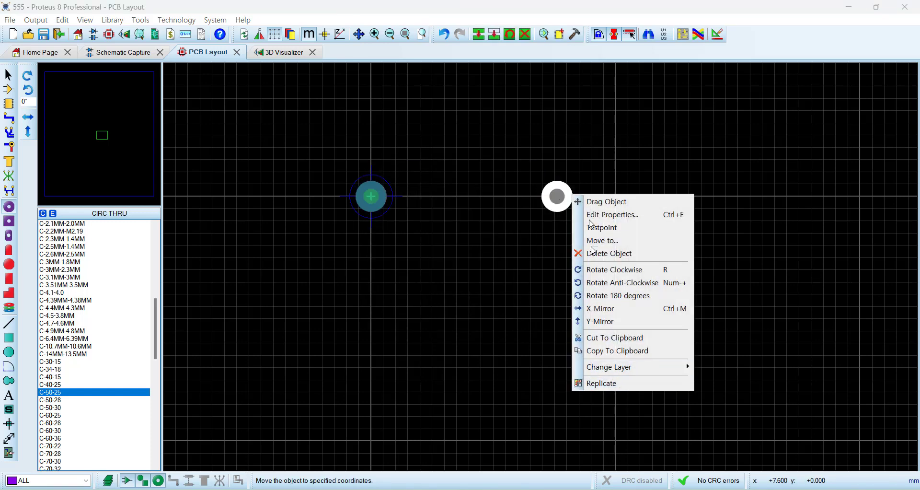
pyautogui.click(602, 214)
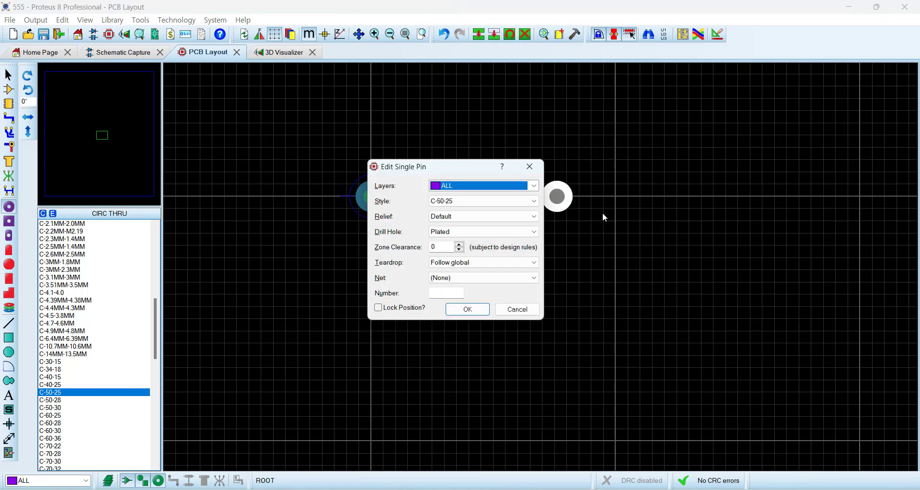
pyautogui.click(454, 294)
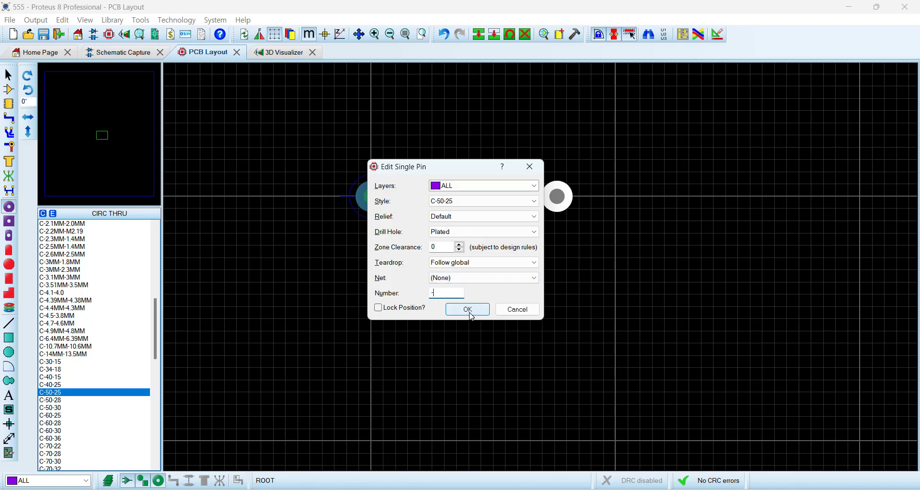
pyautogui.click(470, 309)
pyautogui.scroll(2, 482, 214)
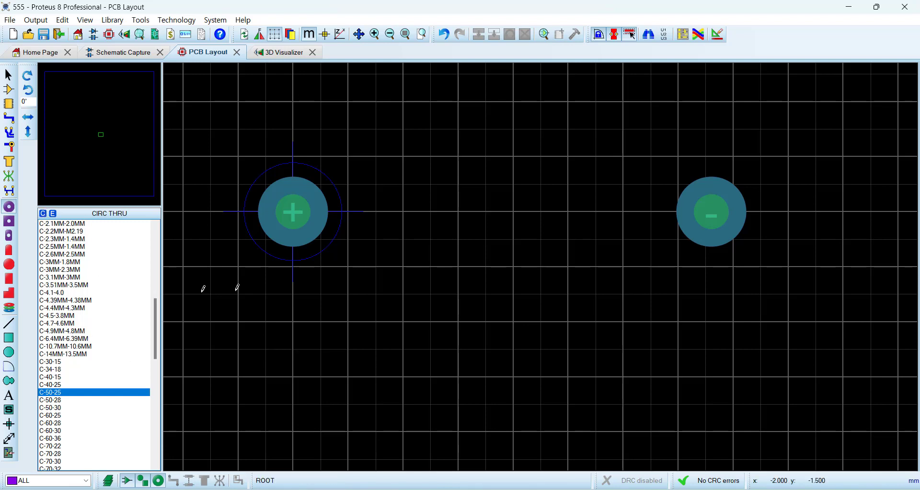
pyautogui.click(53, 214)
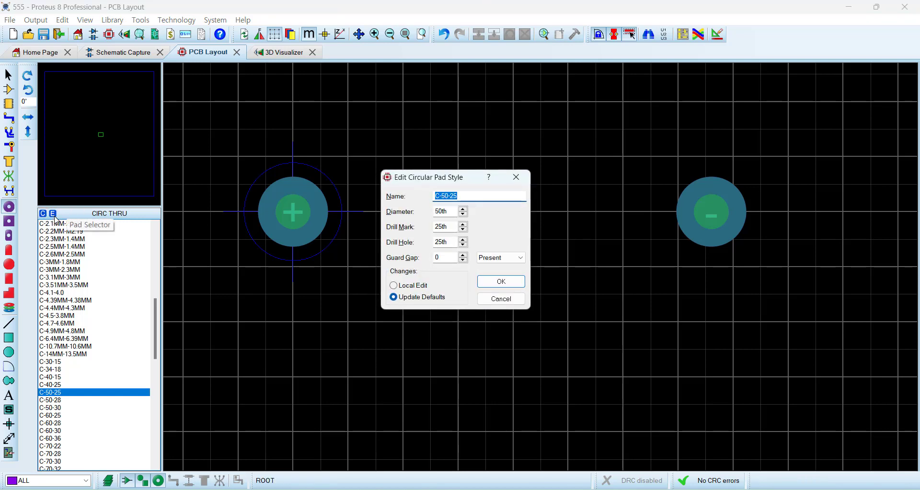
pyautogui.click(501, 298)
pyautogui.rightClick(511, 327)
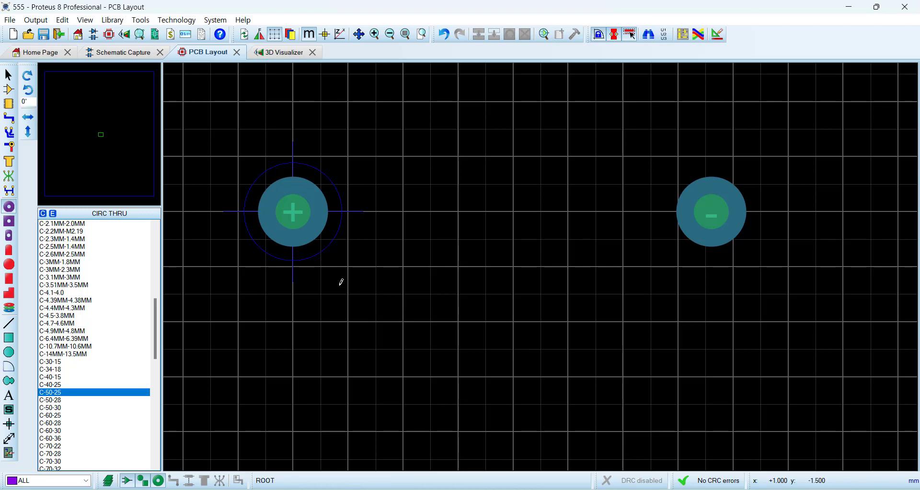
pyautogui.press('F7')
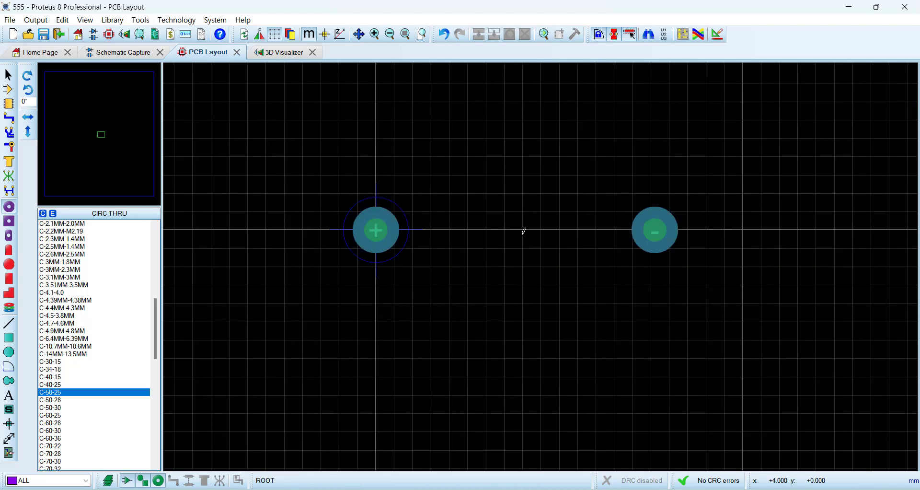
# Add a dimension on the Top Silk layer between the centres of the + and - pads
pyautogui.scroll(1, 523, 231)
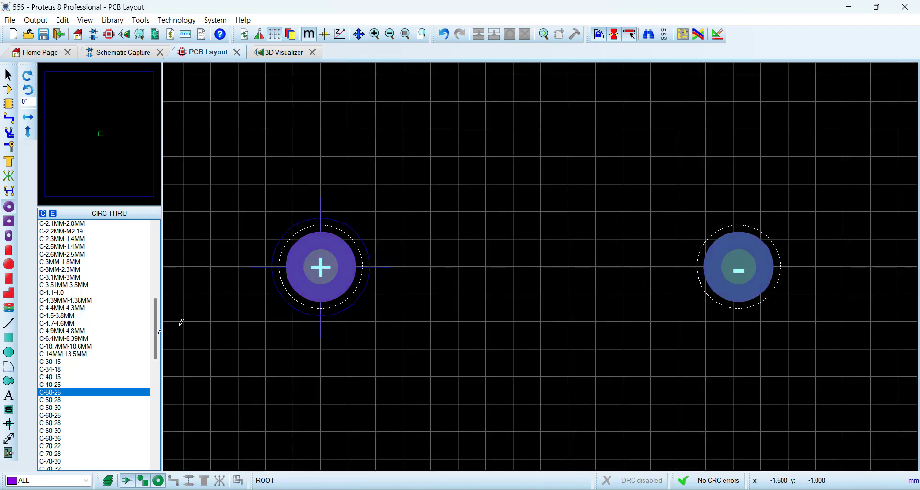
pyautogui.click(13, 437)
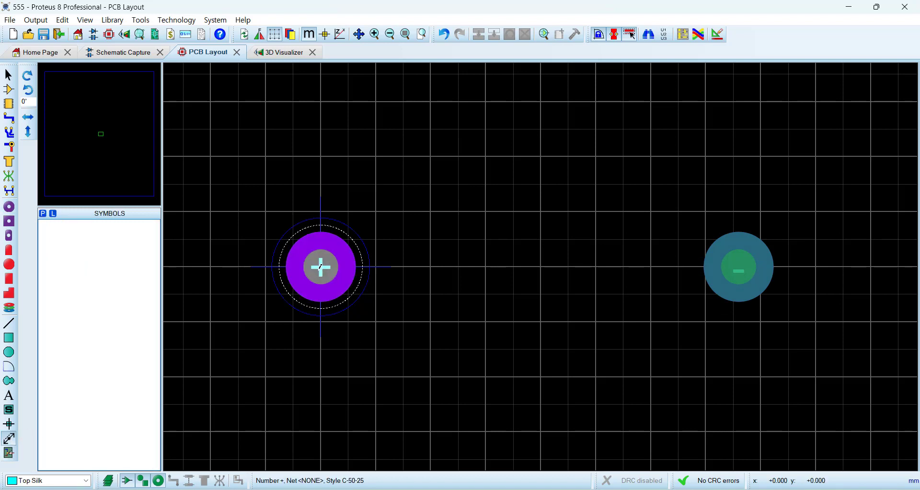
pyautogui.click(323, 265)
pyautogui.click(738, 267)
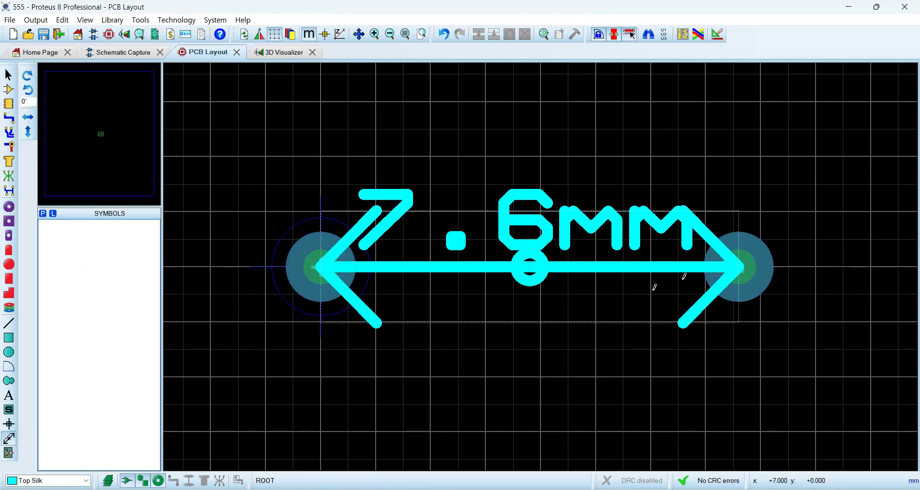
# Check the buzzer's body diameter in the dimension drawing of buzzer_7.6mm.pdf, returning to the PCB layout
pyautogui.scroll(-2, 653, 283)
pyautogui.click(9, 352)
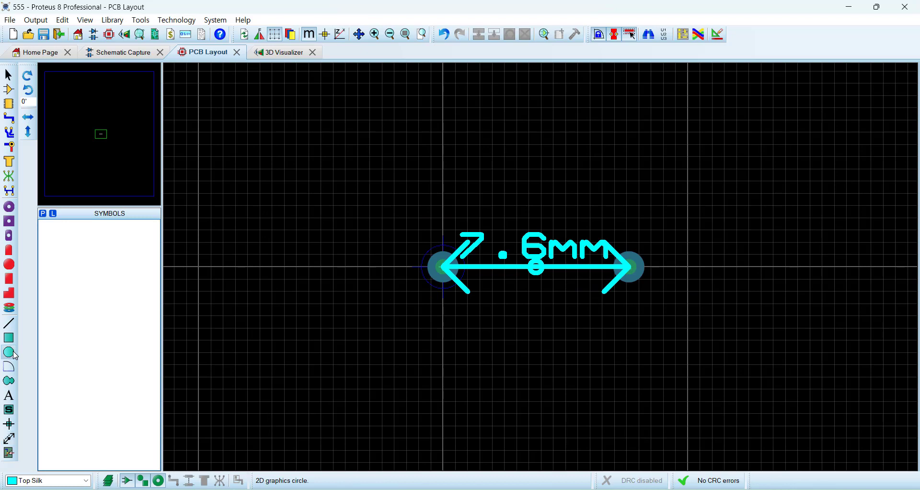
pyautogui.hotkey('alt', 'Tab')
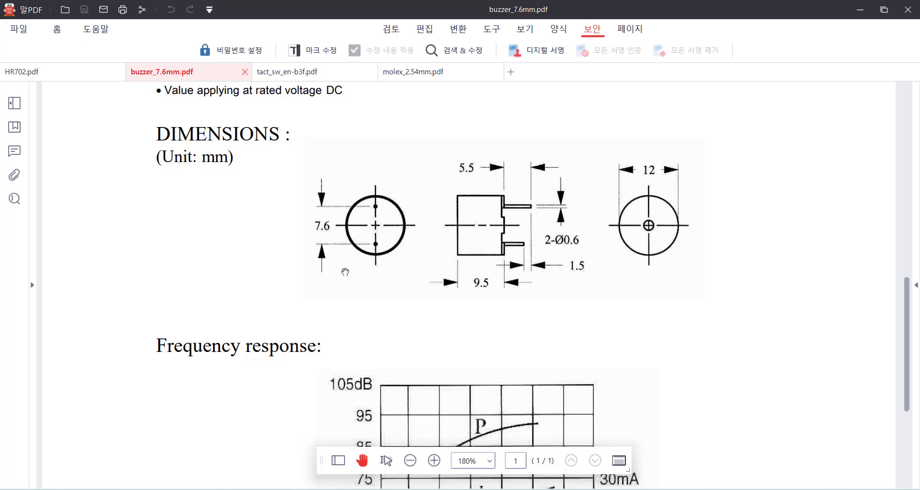
pyautogui.click(348, 489)
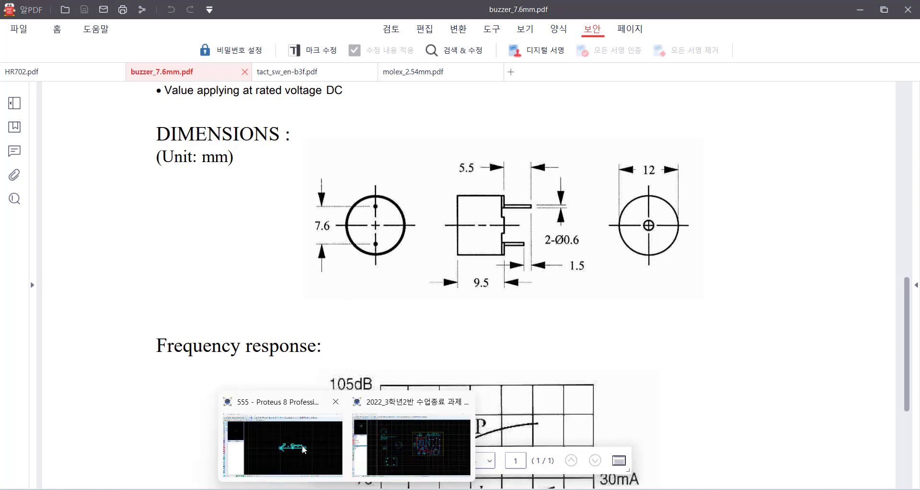
pyautogui.click(302, 449)
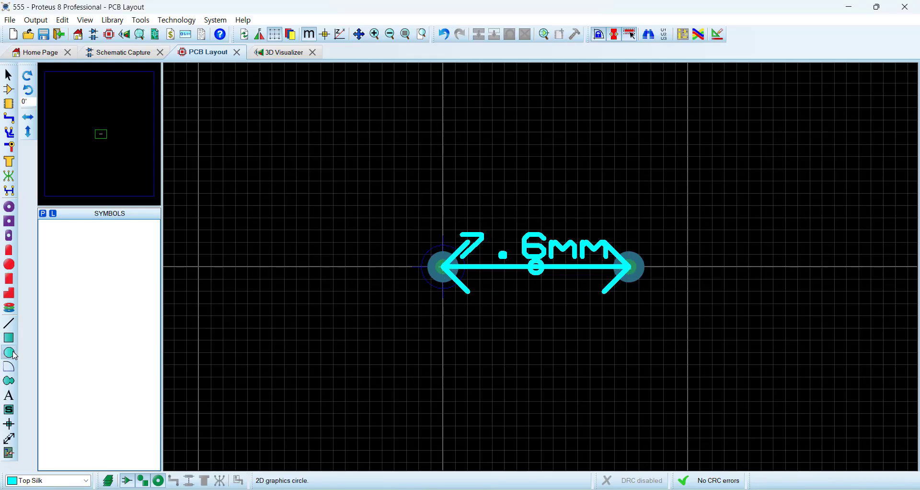
pyautogui.scroll(2, 555, 279)
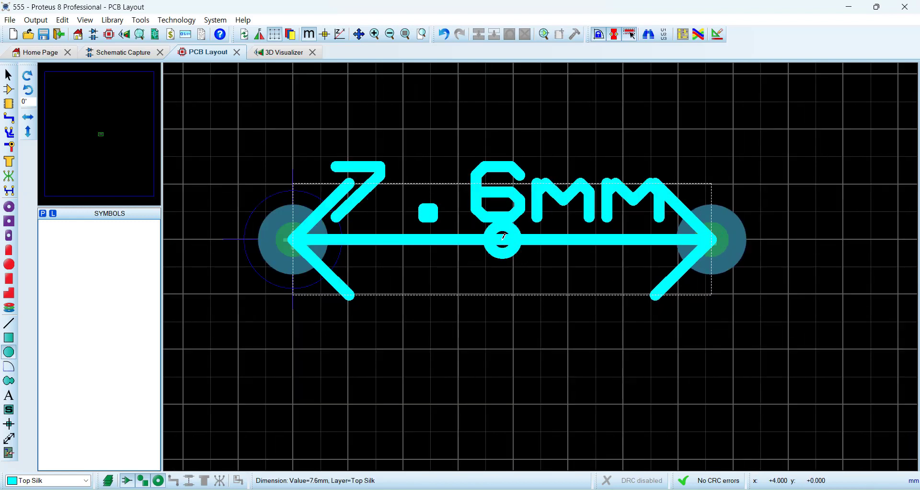
pyautogui.click(503, 235)
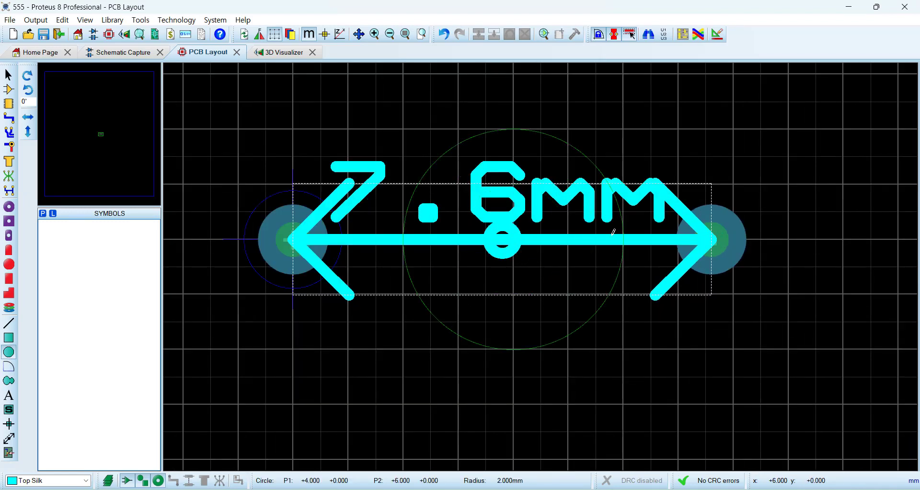
pyautogui.press('Escape')
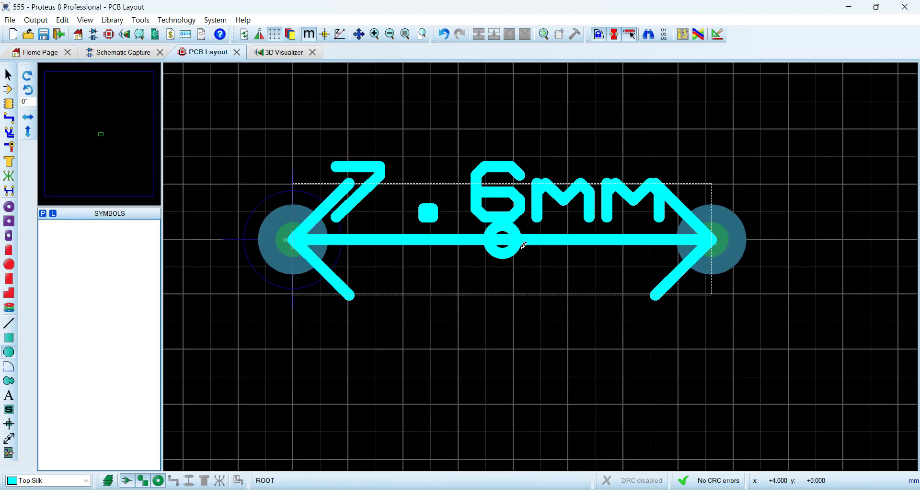
pyautogui.click(84, 20)
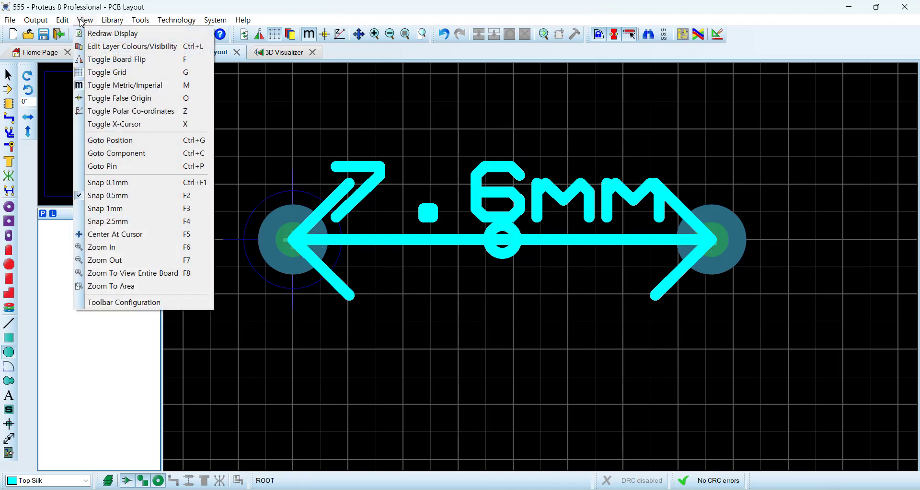
pyautogui.click(131, 220)
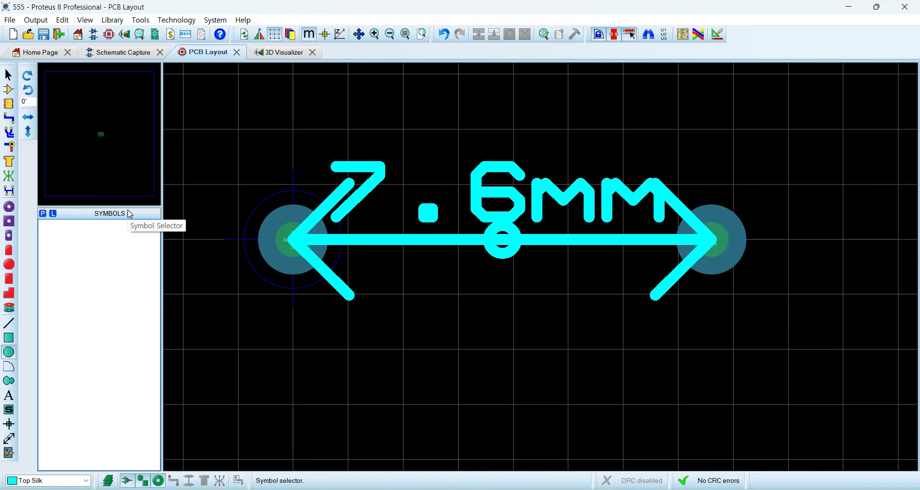
pyautogui.click(85, 20)
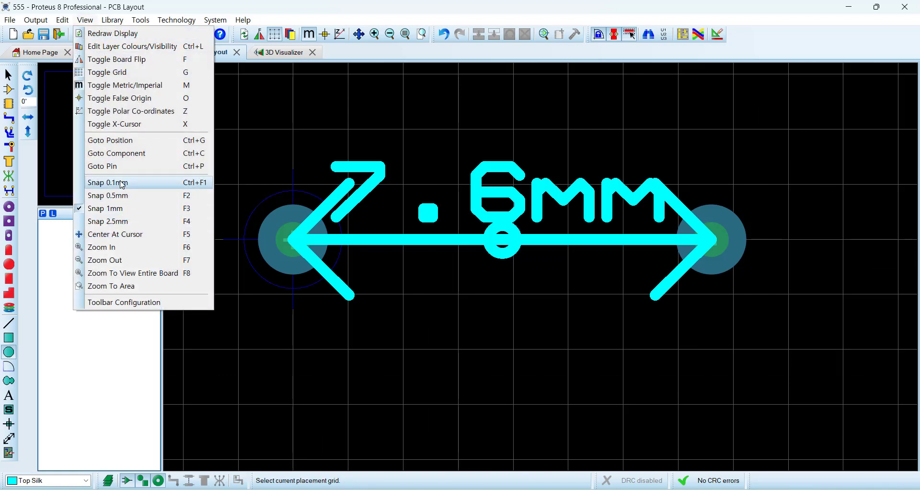
pyautogui.click(126, 197)
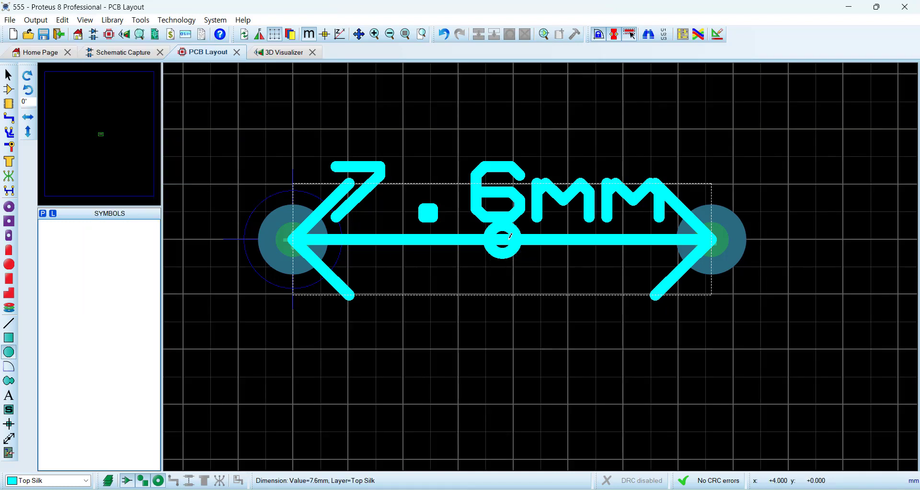
pyautogui.click(503, 234)
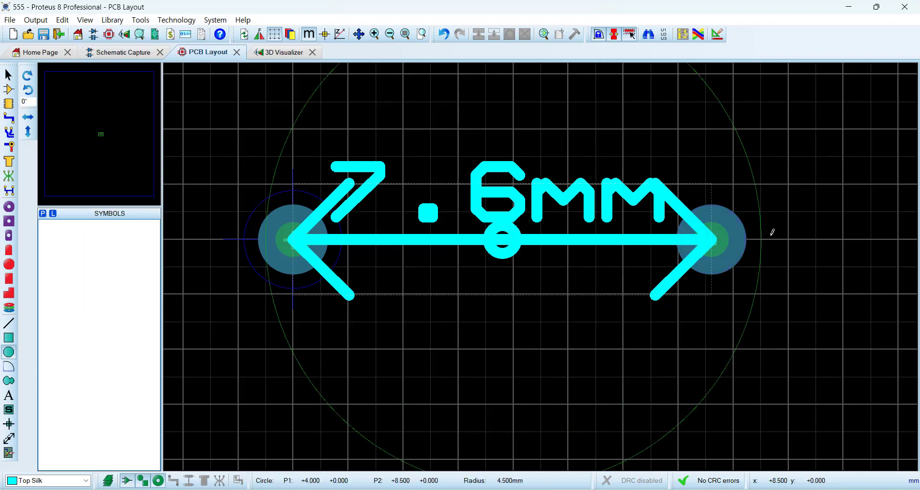
pyautogui.press('Escape')
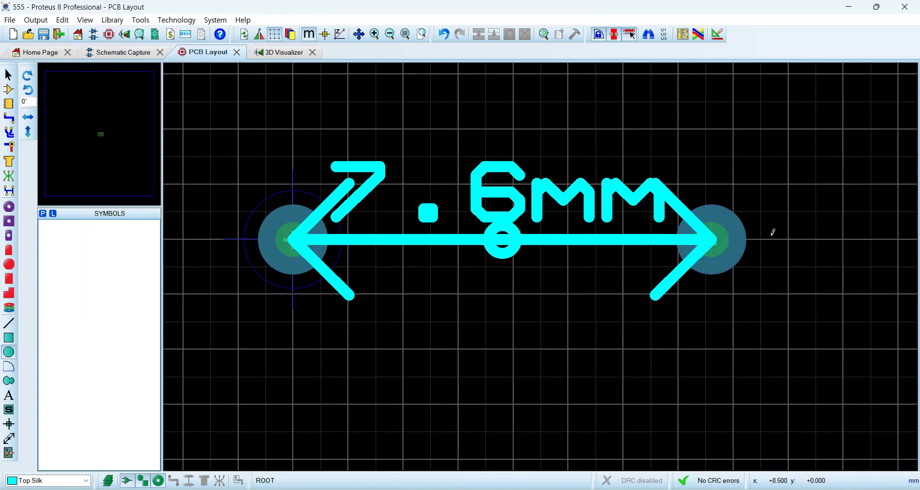
# Delete the dimension between the two pads and set the snap grid to 0.1 mm
pyautogui.rightClick(518, 238)
pyautogui.click(541, 296)
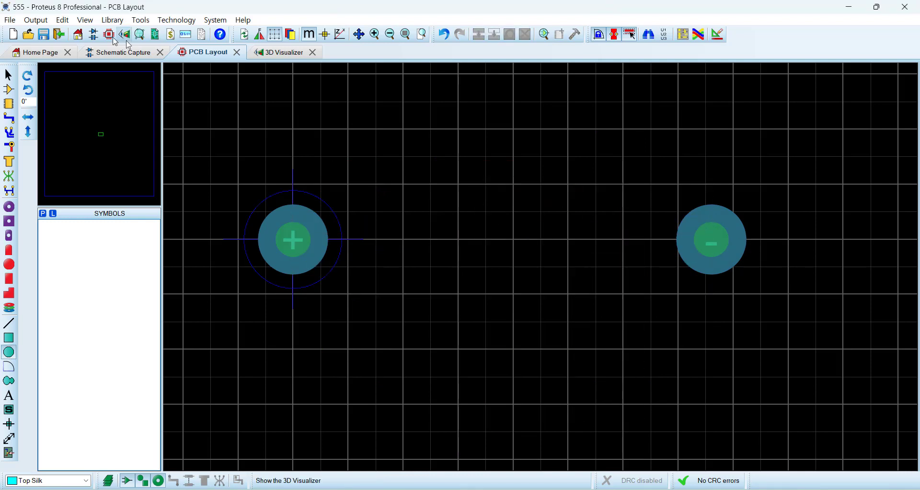
pyautogui.click(84, 21)
pyautogui.click(142, 182)
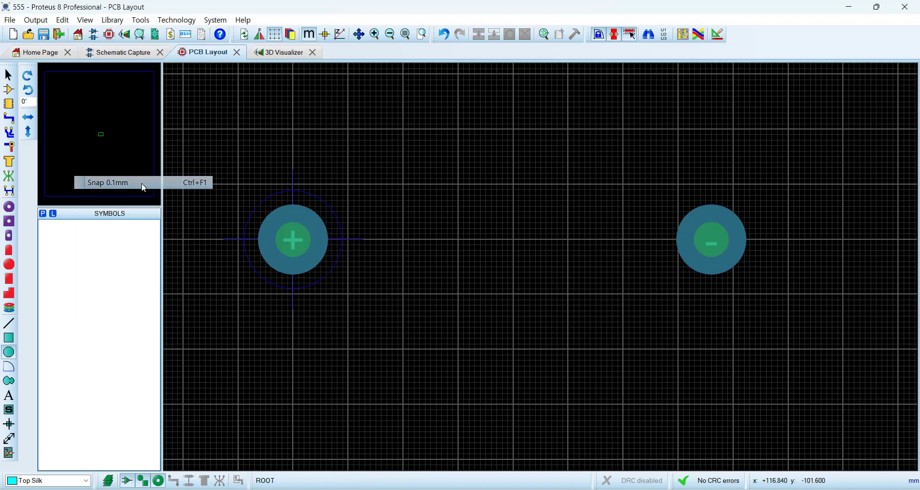
# Place a new dimension on the Top Silk layer from the centre of the + pad to the centre of the - pad
pyautogui.click(296, 237)
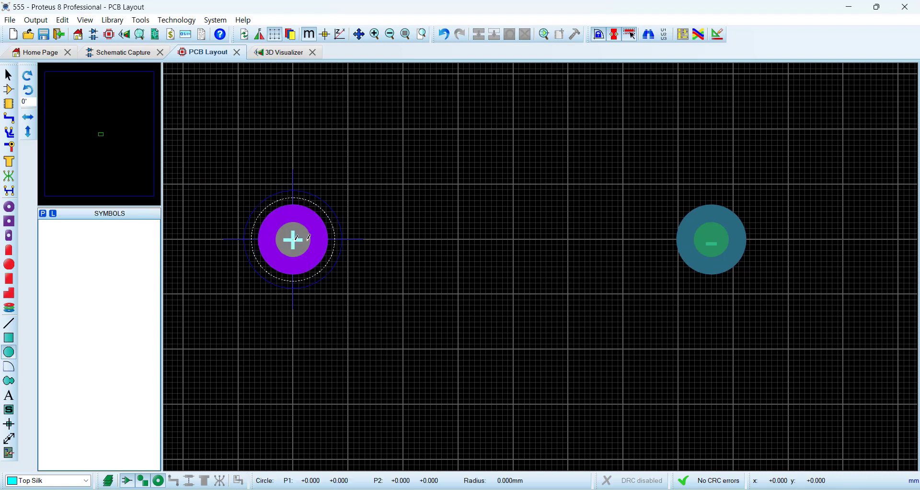
pyautogui.press('Escape')
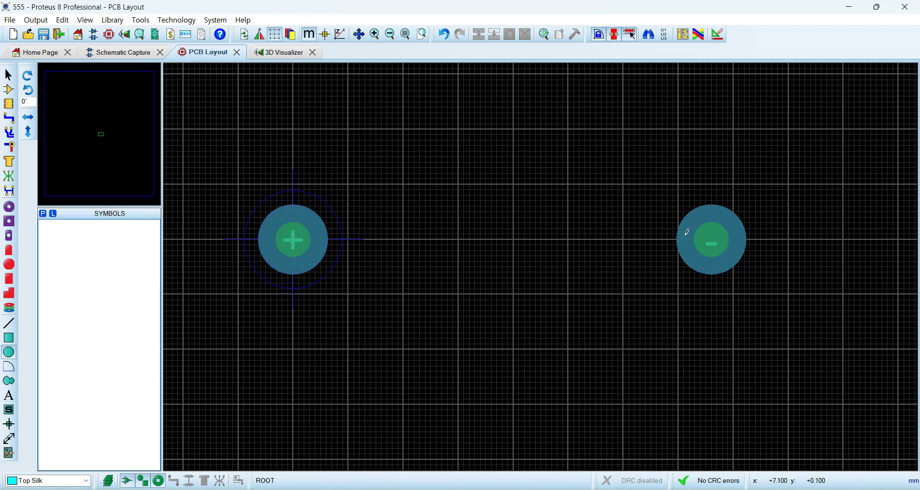
pyautogui.click(15, 435)
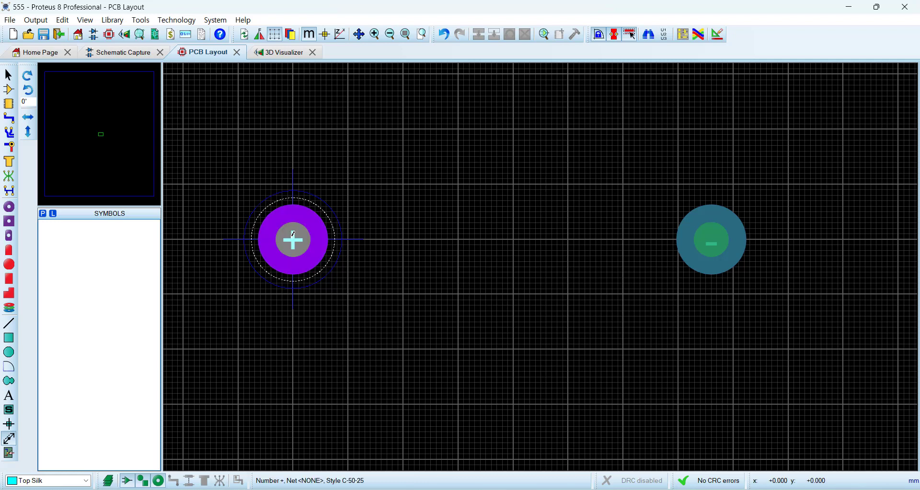
pyautogui.click(293, 234)
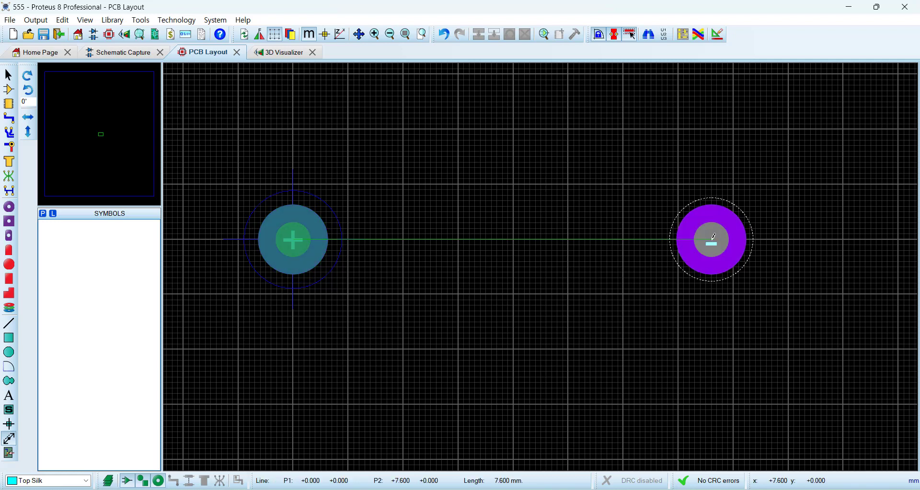
pyautogui.click(713, 236)
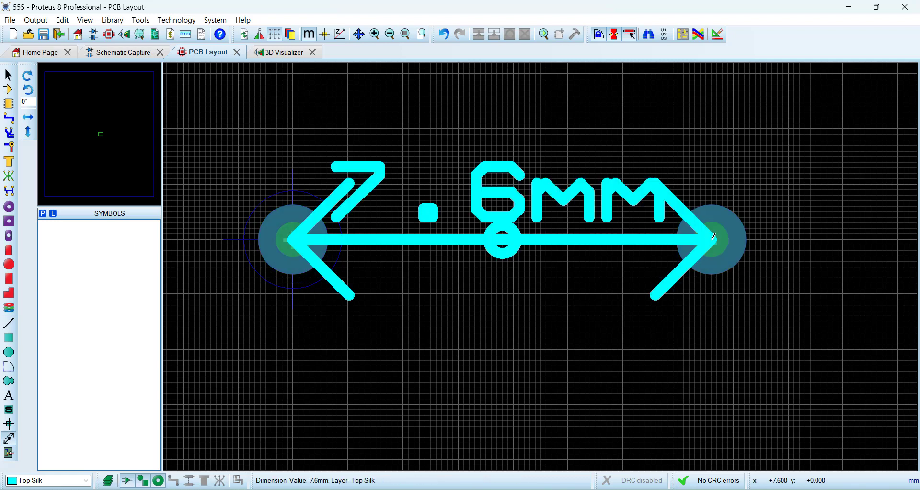
# Draw a Top Silk circle centred midway between the pads, with a radius of about 4.6 mm
pyautogui.click(9, 353)
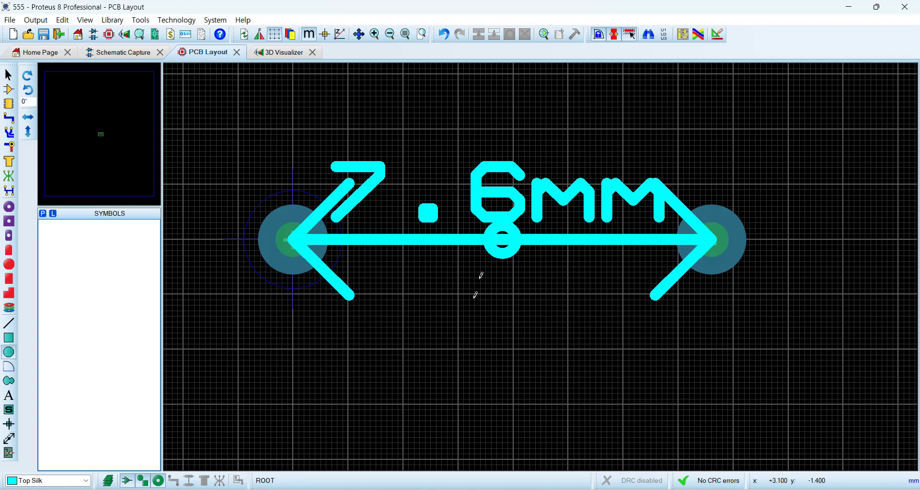
pyautogui.click(502, 235)
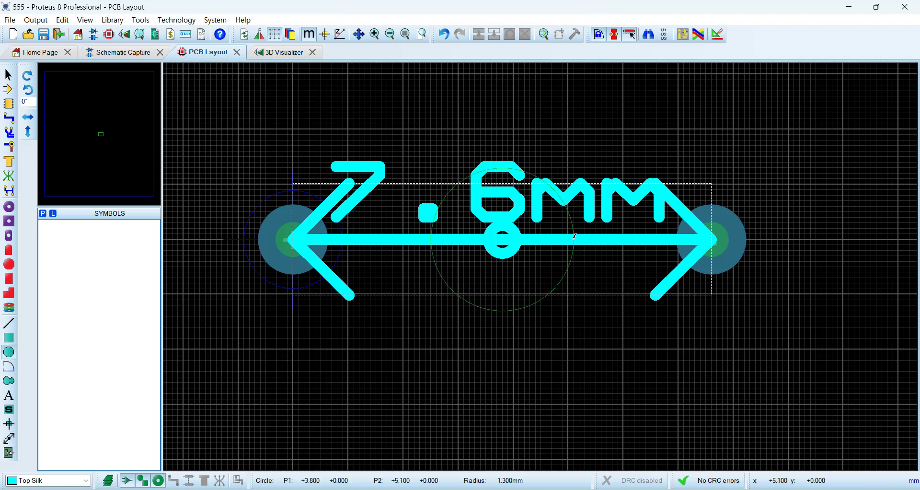
pyautogui.click(758, 228)
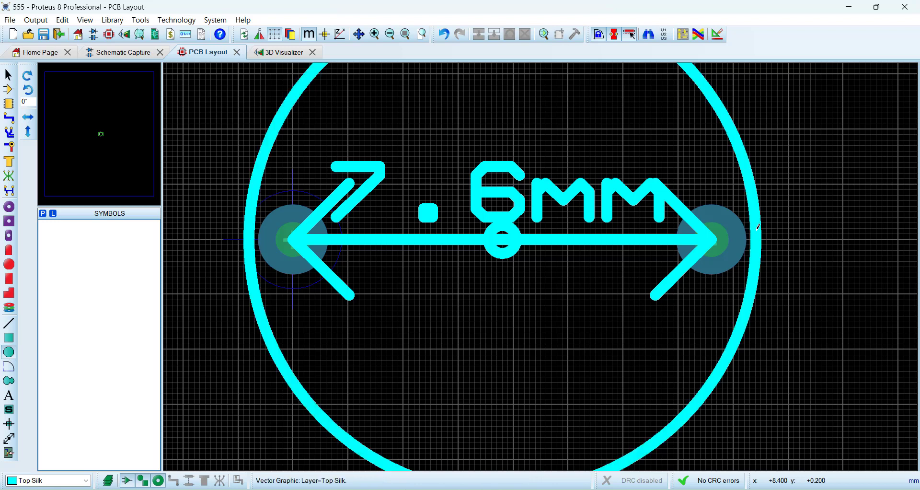
# Edit the radius of the Top Silk circle to give it a diameter of 13 mm
pyautogui.rightClick(758, 227)
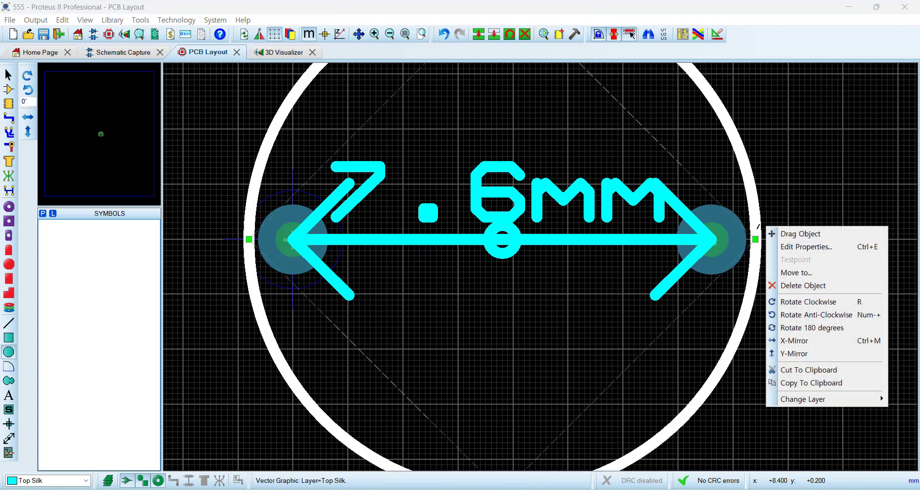
pyautogui.click(810, 247)
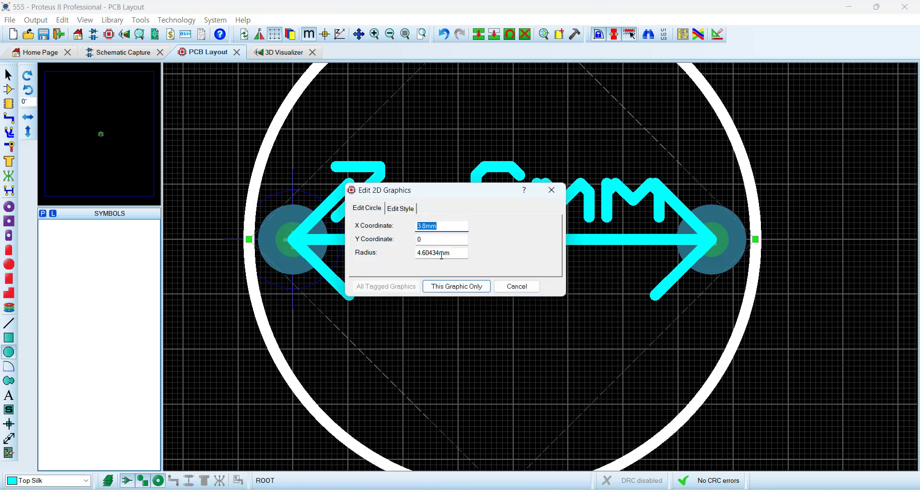
pyautogui.moveTo(438, 254); pyautogui.dragTo(345, 265)
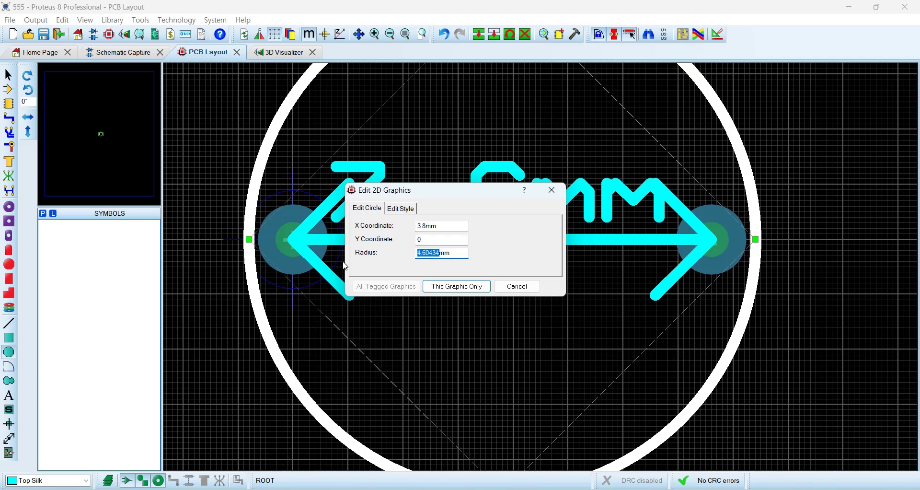
pyautogui.press('BackSpace')
pyautogui.click(456, 286)
pyautogui.scroll(-3, 680, 330)
pyautogui.click(680, 330)
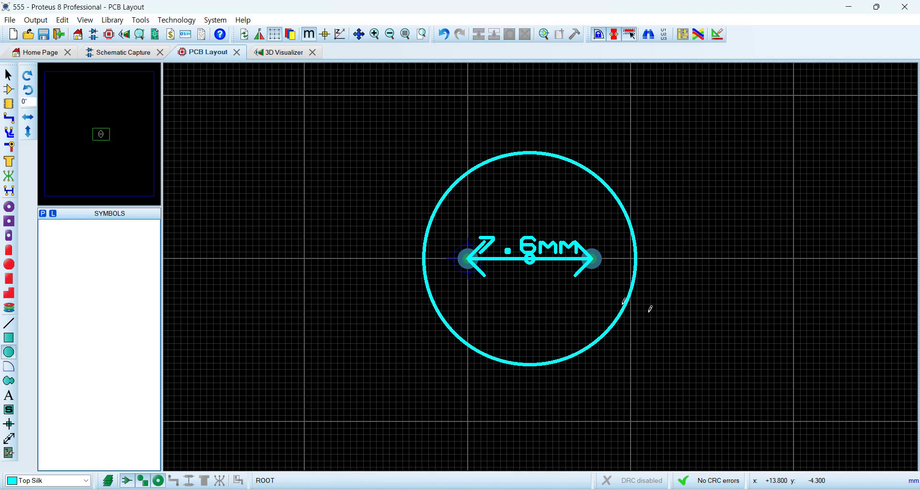
# Add a horizontal dimension on the Top Silk layer across the full diameter of the circle
pyautogui.scroll(3, 560, 265)
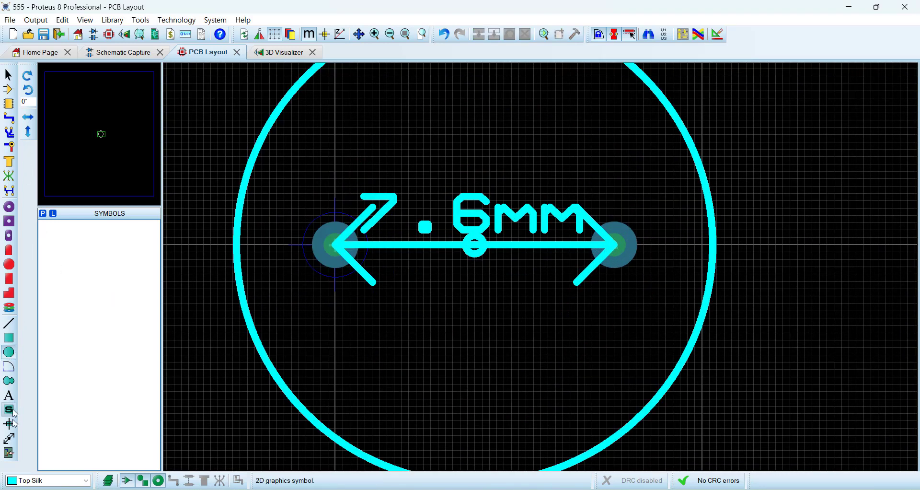
pyautogui.click(9, 438)
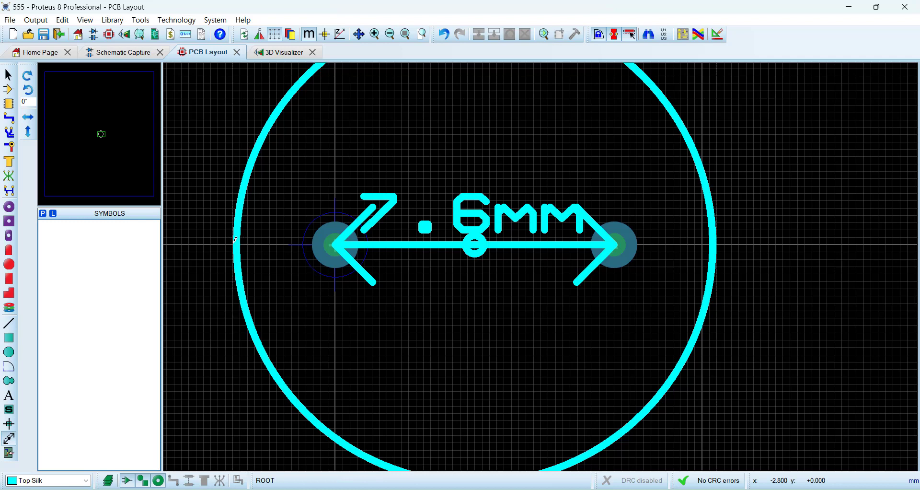
pyautogui.click(234, 242)
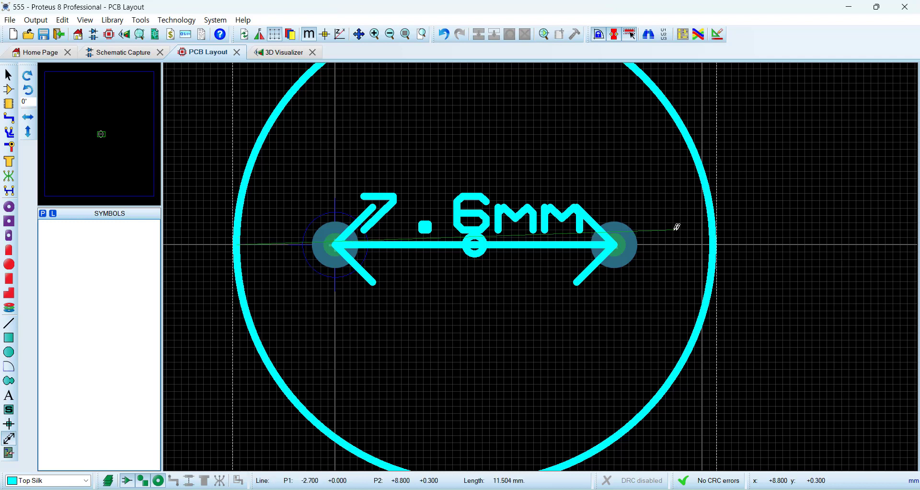
pyautogui.click(713, 242)
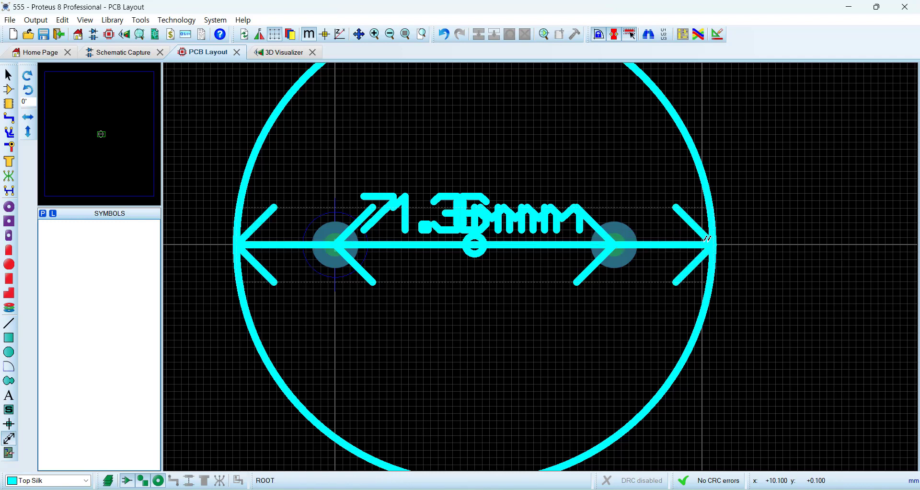
pyautogui.rightClick(705, 239)
pyautogui.click(8, 75)
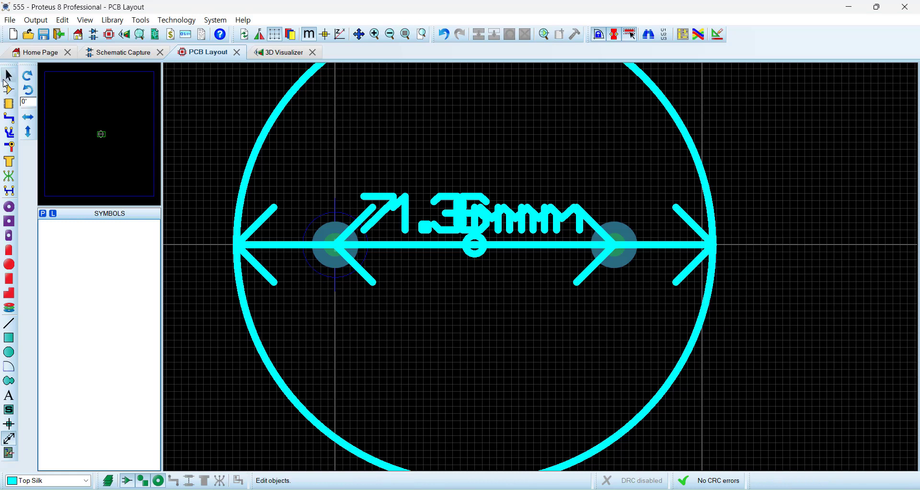
pyautogui.rightClick(484, 247)
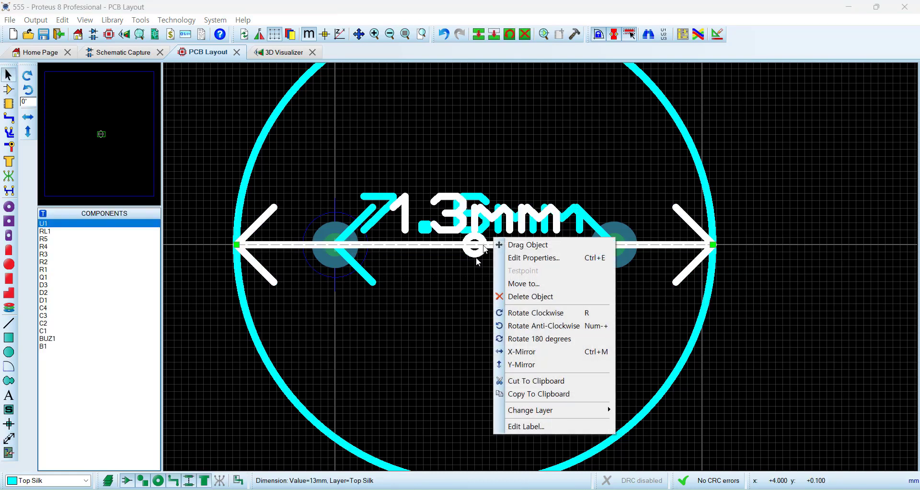
pyautogui.click(466, 283)
pyautogui.rightClick(374, 192)
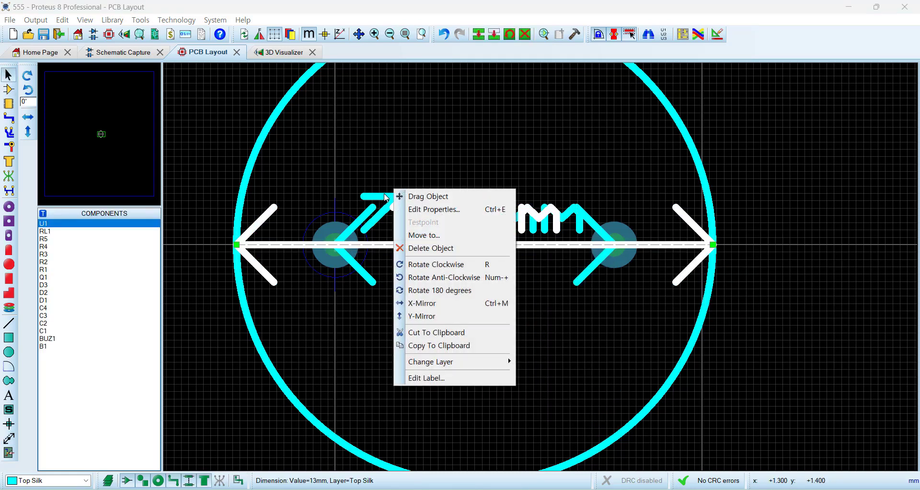
pyautogui.click(358, 323)
pyautogui.rightClick(368, 280)
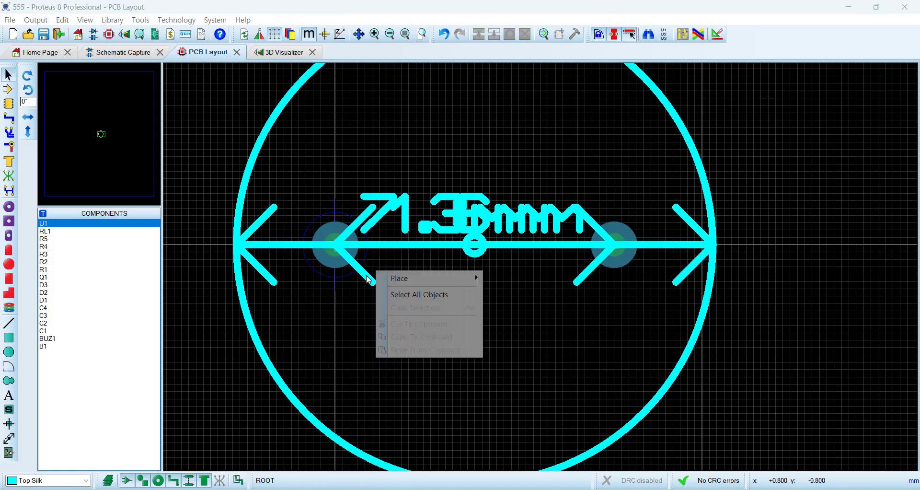
pyautogui.click(369, 280)
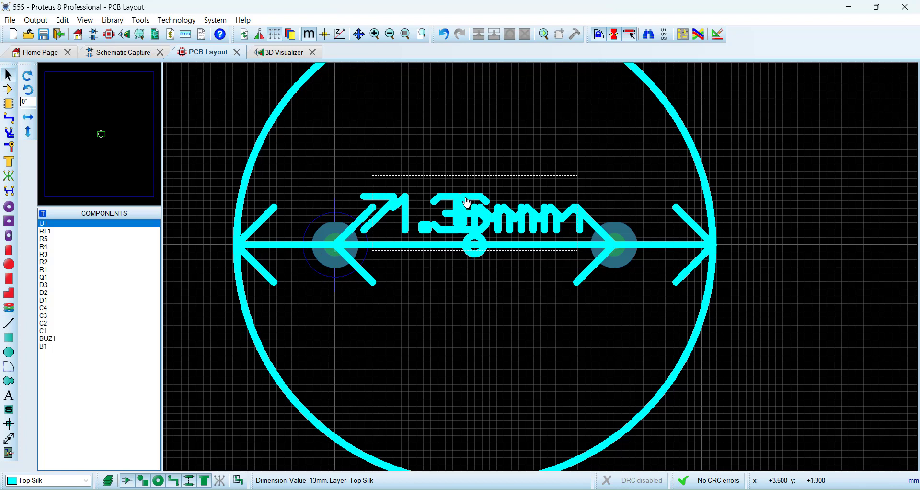
pyautogui.click(484, 236)
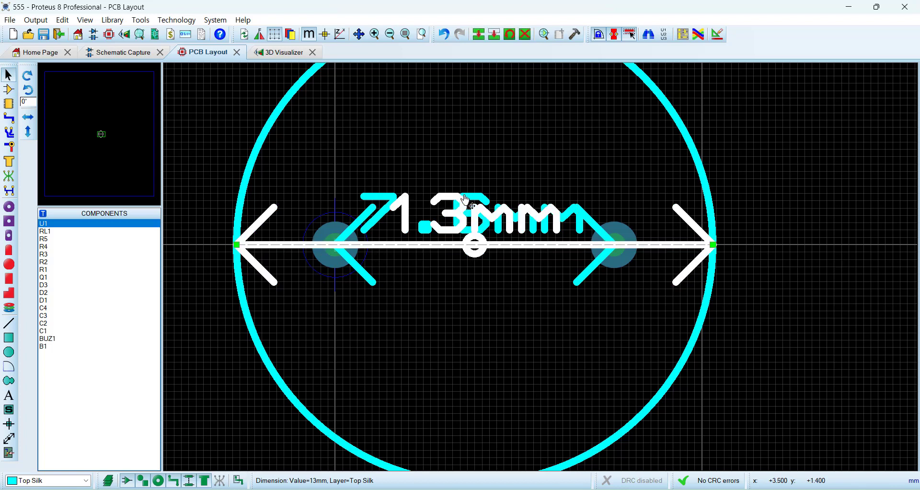
pyautogui.click(592, 270)
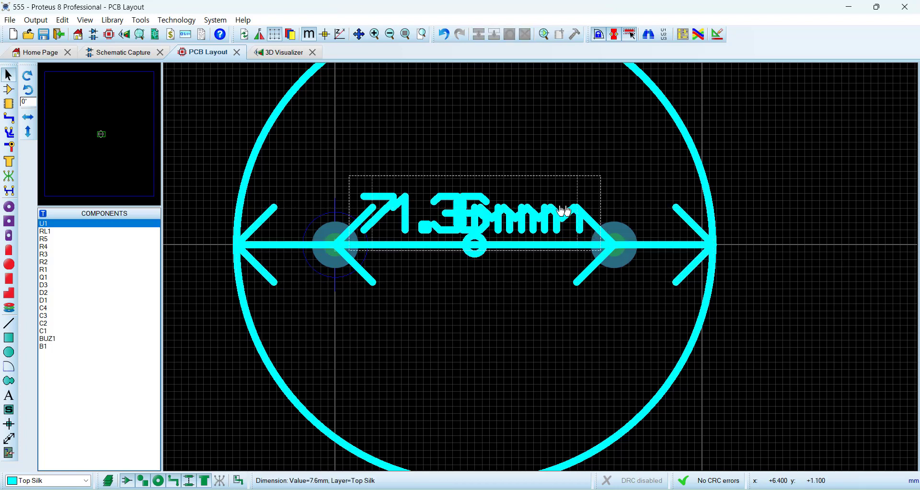
pyautogui.click(491, 211)
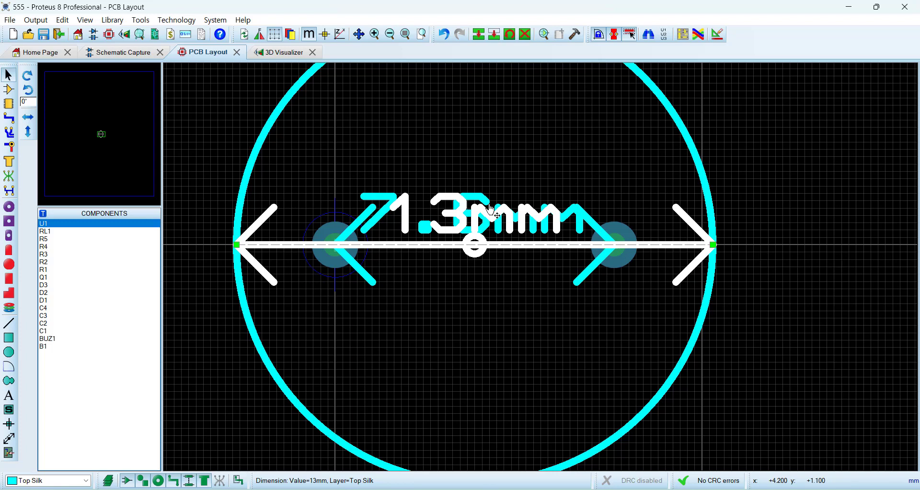
pyautogui.click(497, 344)
pyautogui.doubleClick(478, 216)
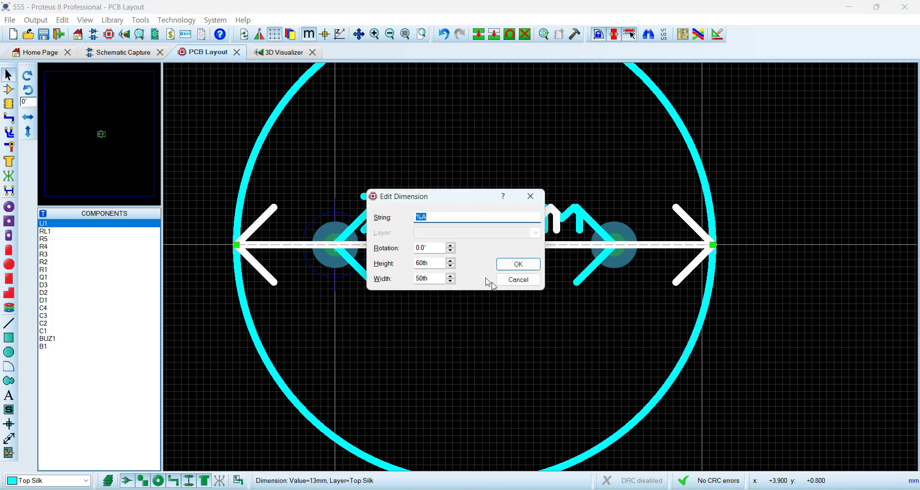
pyautogui.click(517, 278)
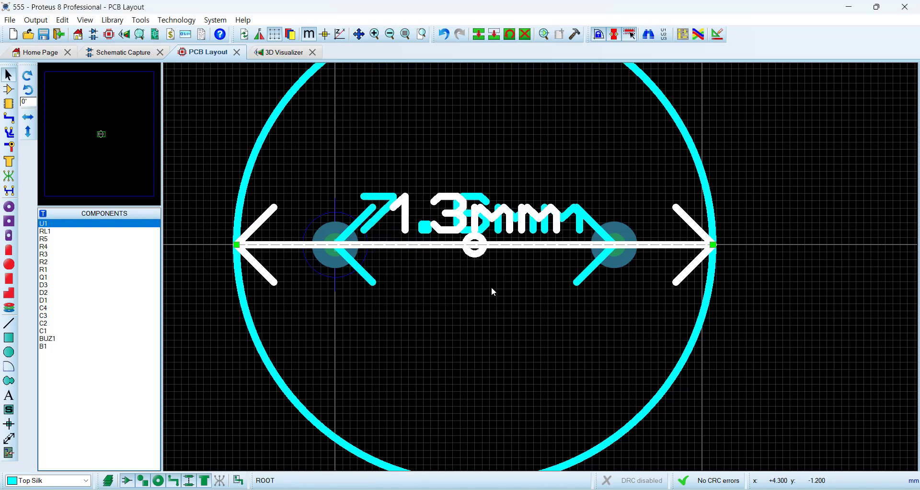
# Delete both the pad-spacing dimension and the circle-diameter dimension from the Top Silk layer
pyautogui.click(507, 312)
pyautogui.click(477, 211)
pyautogui.press('Delete')
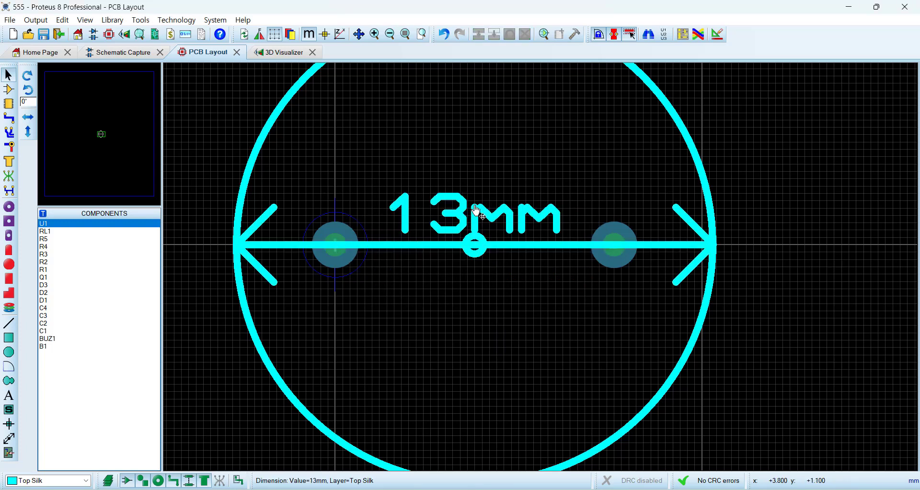
pyautogui.rightClick(471, 241)
pyautogui.rightClick(472, 241)
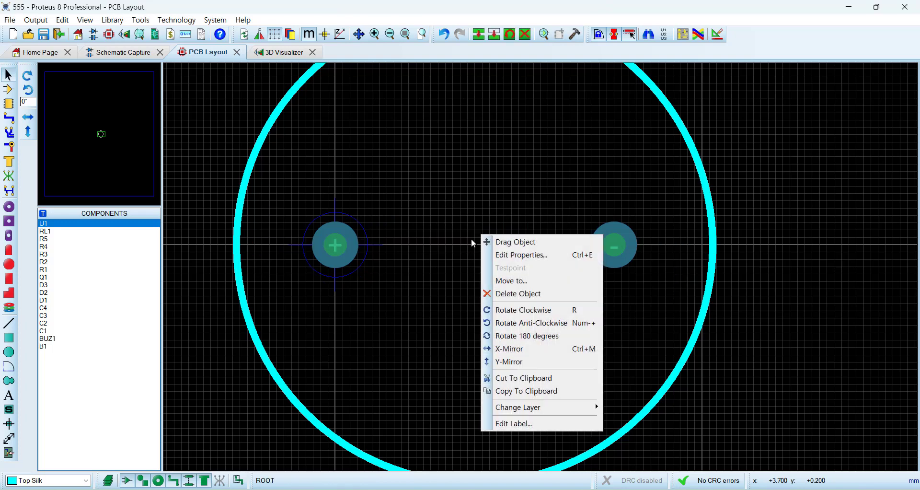
# Set the placement snap grid to 1 mm
pyautogui.scroll(-1, 471, 241)
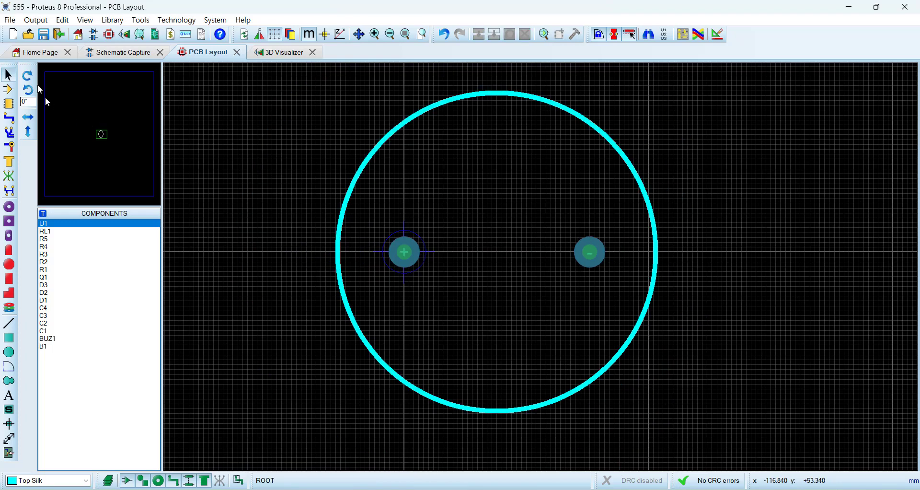
pyautogui.click(85, 20)
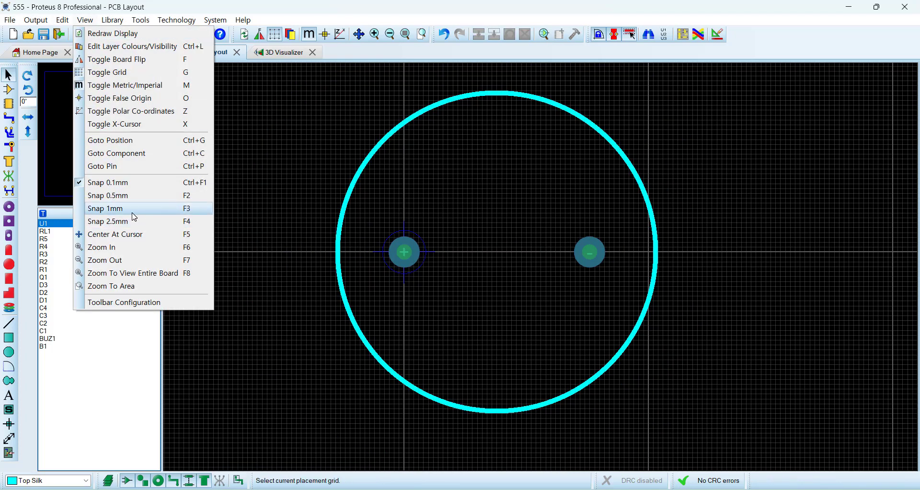
pyautogui.click(134, 208)
# Select both pads together with the silkscreen circle and start making a package from them, named BUZZER
pyautogui.scroll(-2, 479, 261)
pyautogui.moveTo(428, 161); pyautogui.dragTo(676, 356)
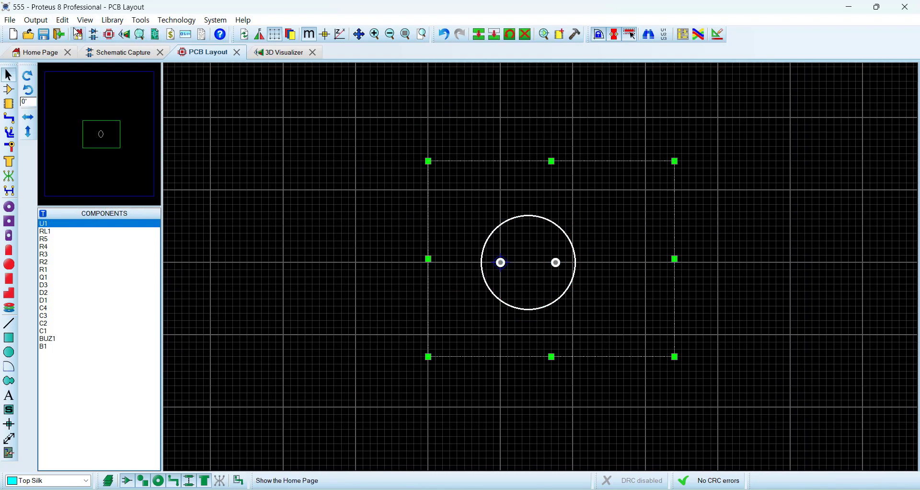
pyautogui.click(558, 36)
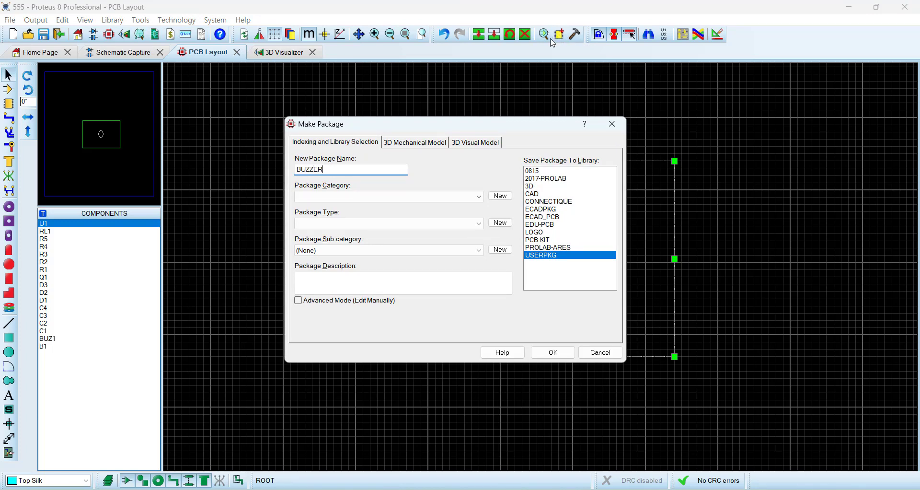
# Look up the part number in the buzzer_7.6mm.pdf datasheet and set the new package name to AL-60SP03
pyautogui.click(397, 489)
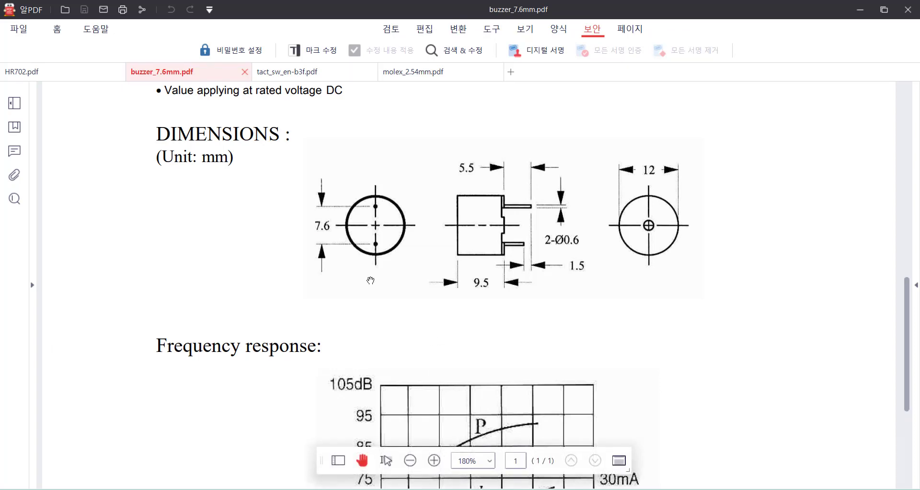
pyautogui.scroll(2, 370, 280)
pyautogui.scroll(2, 370, 281)
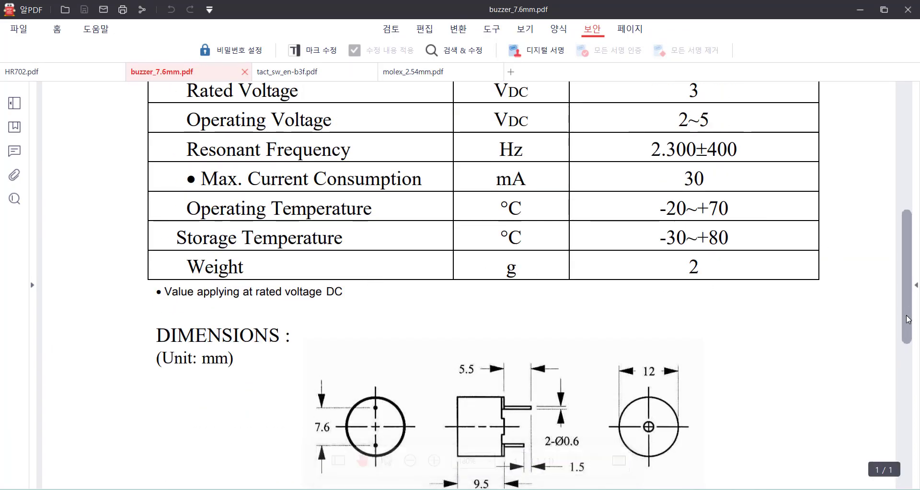
pyautogui.moveTo(909, 302); pyautogui.dragTo(906, 115)
pyautogui.moveTo(915, 165); pyautogui.dragTo(918, 266)
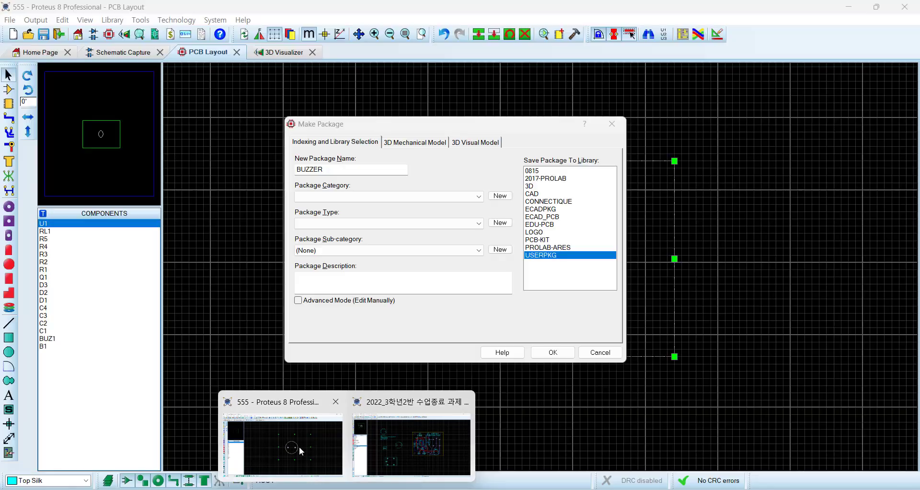
pyautogui.click(299, 447)
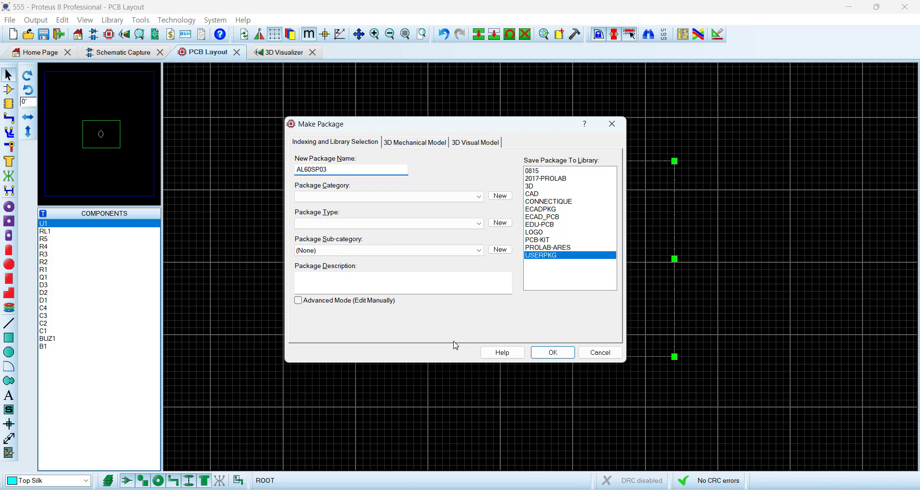
pyautogui.click(396, 488)
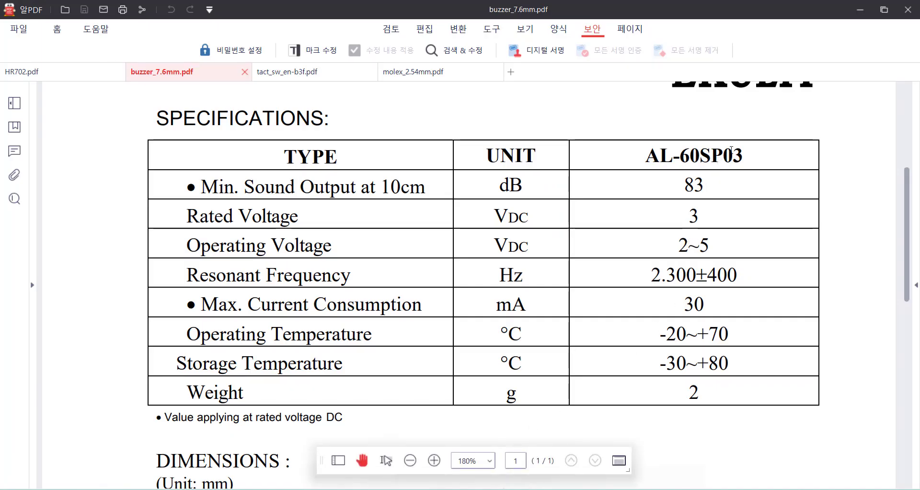
pyautogui.click(857, 13)
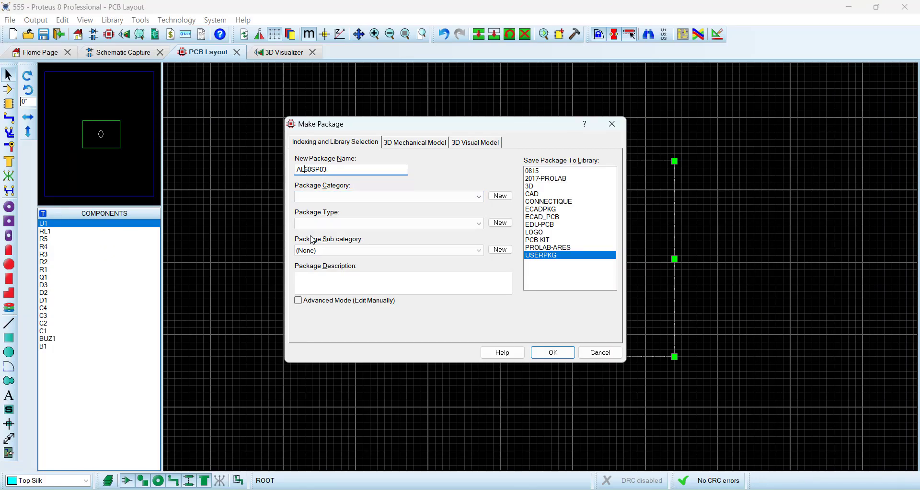
pyautogui.write('-')
# Set the package category to Miscellaneous and the package type to Through Hole
pyautogui.click(375, 196)
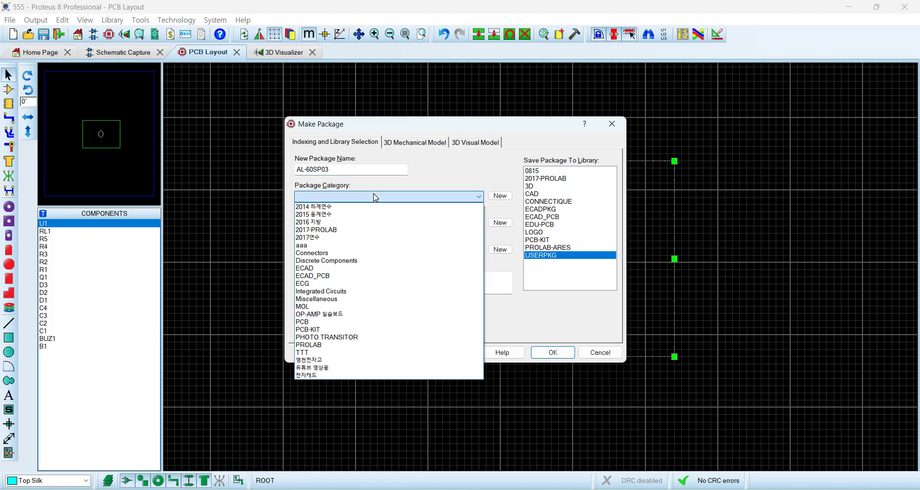
pyautogui.click(372, 299)
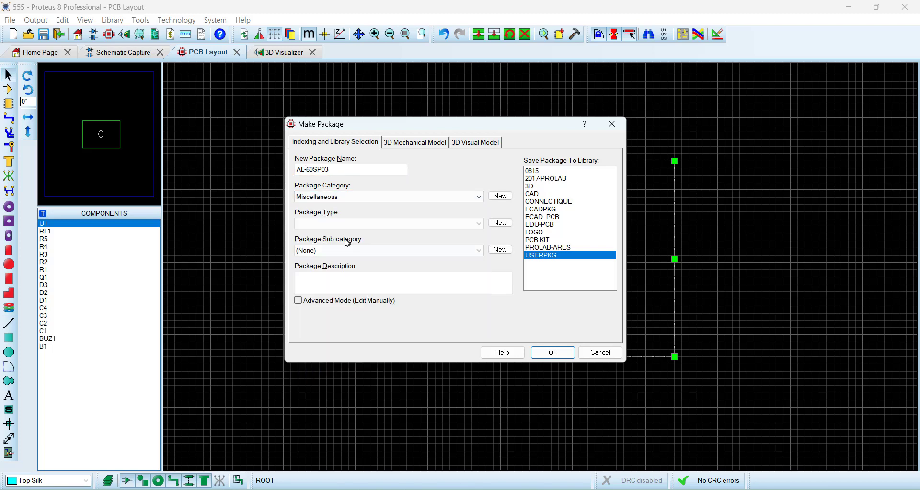
pyautogui.click(339, 223)
pyautogui.click(344, 270)
# Enter the package description "패드 간격 7.6mm, 지름 12mm"
pyautogui.click(343, 287)
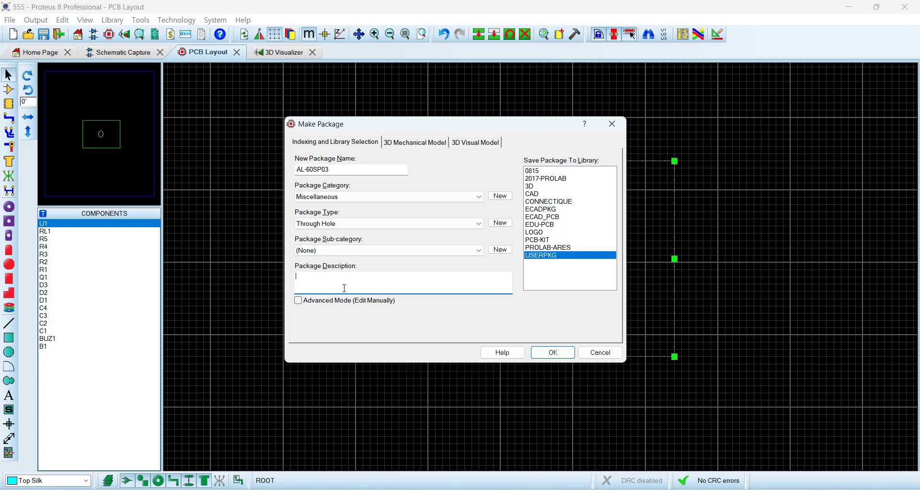
pyautogui.press('capslock')
pyautogui.press('capslock')
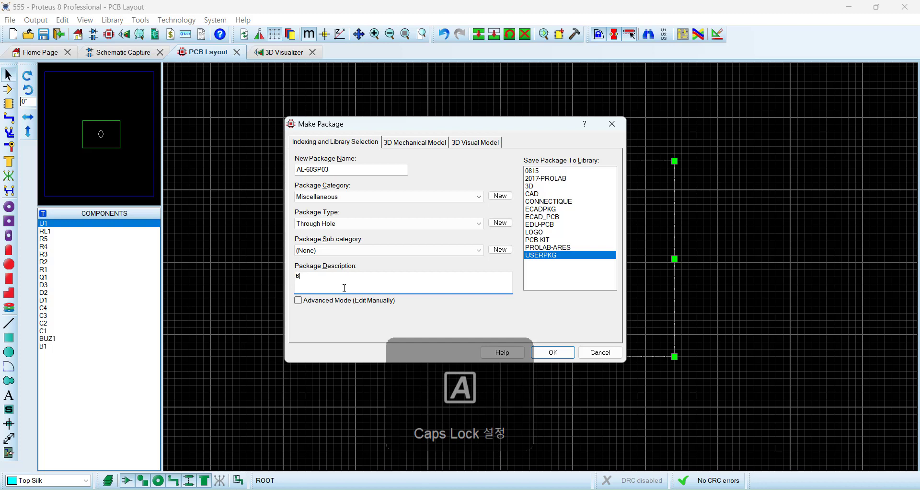
pyautogui.press('capslock')
pyautogui.write('er 7.6mm')
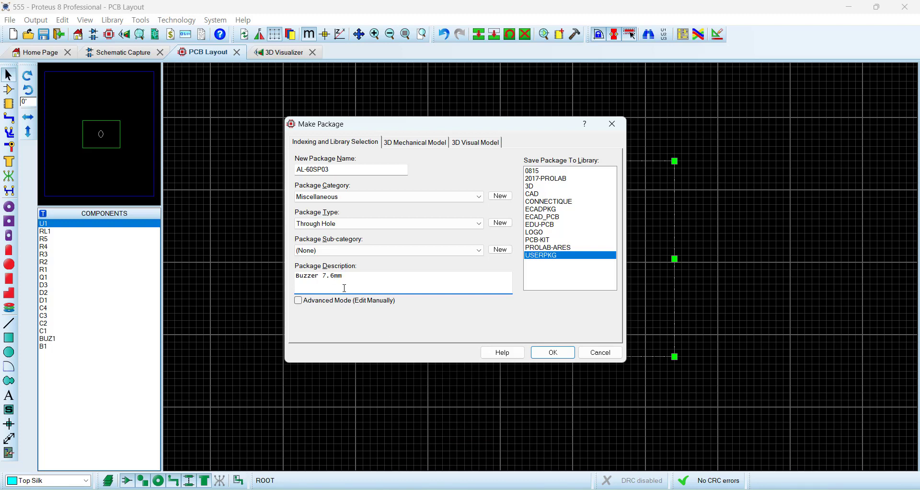
pyautogui.press('Delete')
pyautogui.press('Delete')
pyautogui.press('Delete')
pyautogui.press('Delete')
pyautogui.press('Delete')
pyautogui.press('Delete')
pyautogui.write('v')
pyautogui.press('BackSpace')
pyautogui.write('패드 간')
pyautogui.write('지')
pyautogui.moveTo(398, 488)
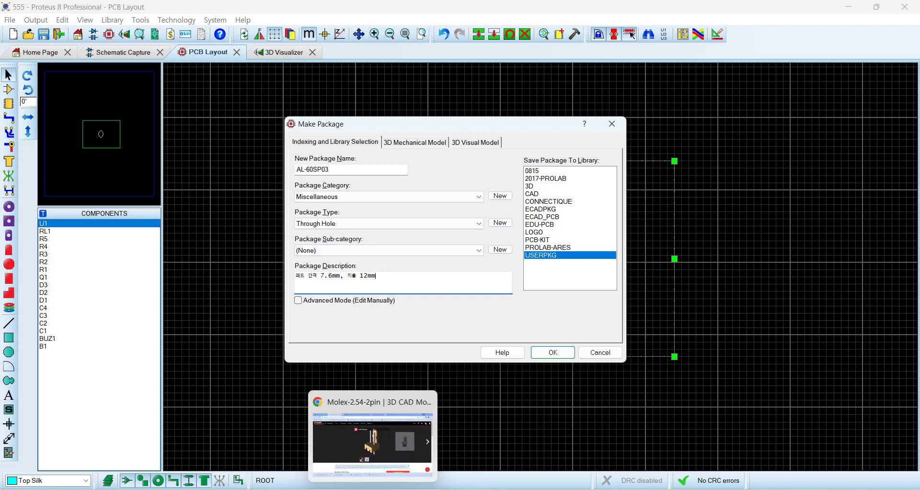
# Assign the M-CAD file AL60SP.stp from the MCAD folder as the package's 3D mechanical model
pyautogui.click(415, 145)
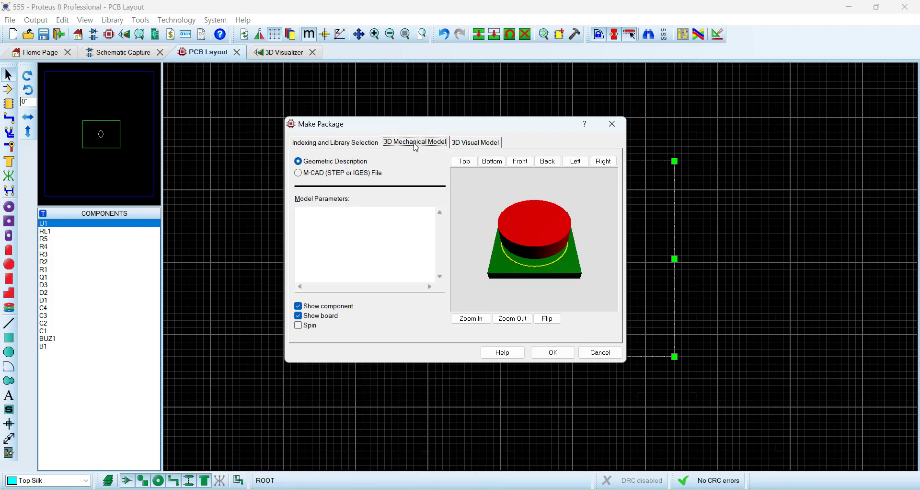
pyautogui.click(351, 174)
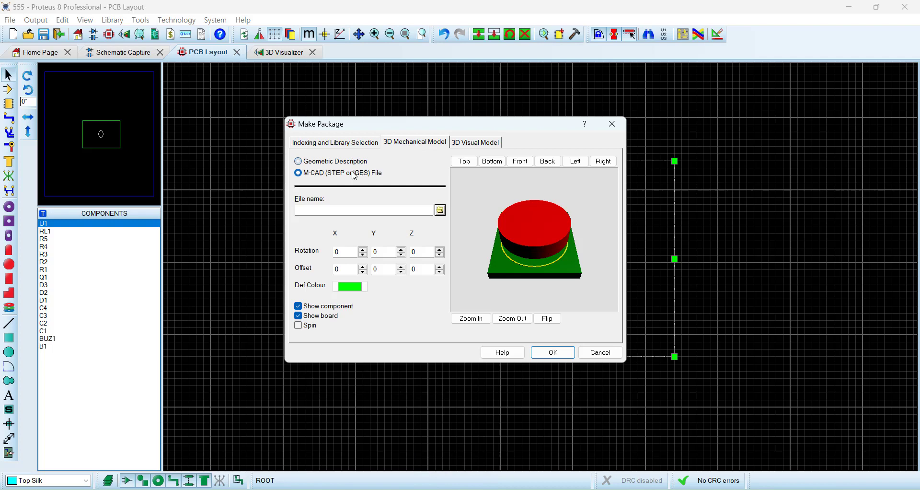
pyautogui.click(440, 210)
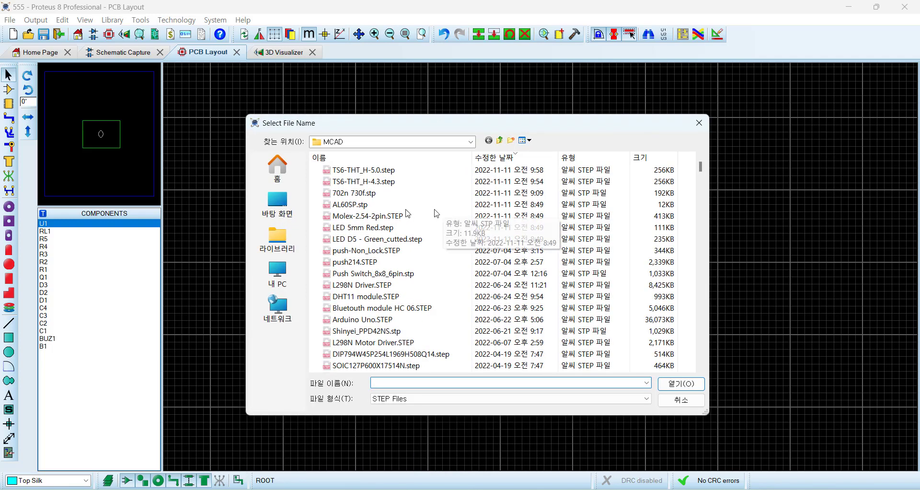
pyautogui.click(365, 205)
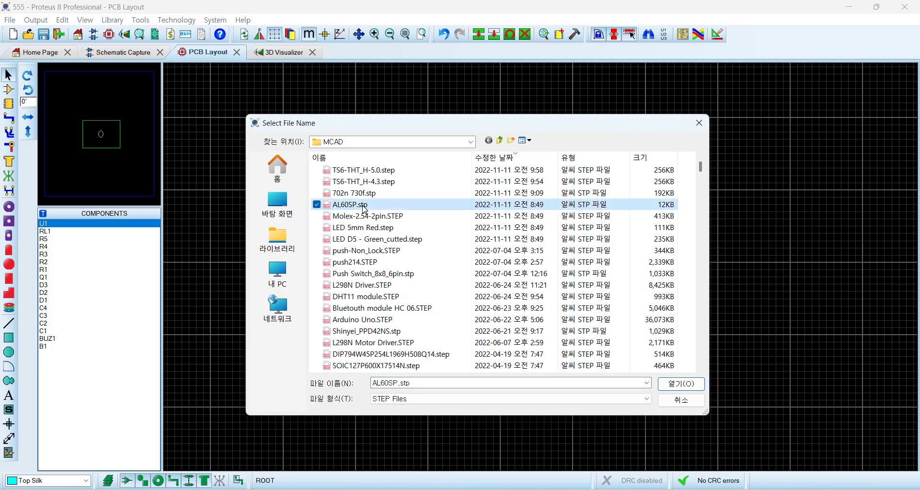
pyautogui.click(671, 385)
# Try an X offset of 6.5 mm for the 3D model, checking its pins from the board's underside
pyautogui.moveTo(482, 279); pyautogui.dragTo(494, 221)
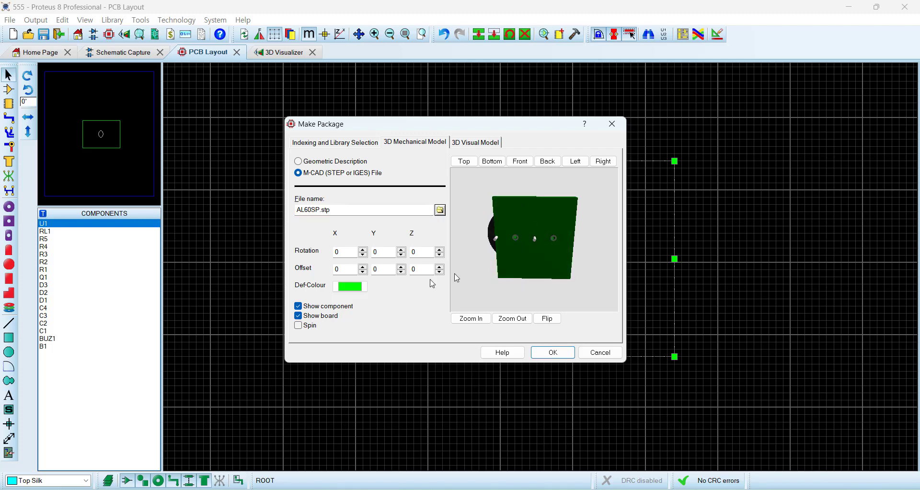
pyautogui.doubleClick(341, 270)
pyautogui.write('6.5mm')
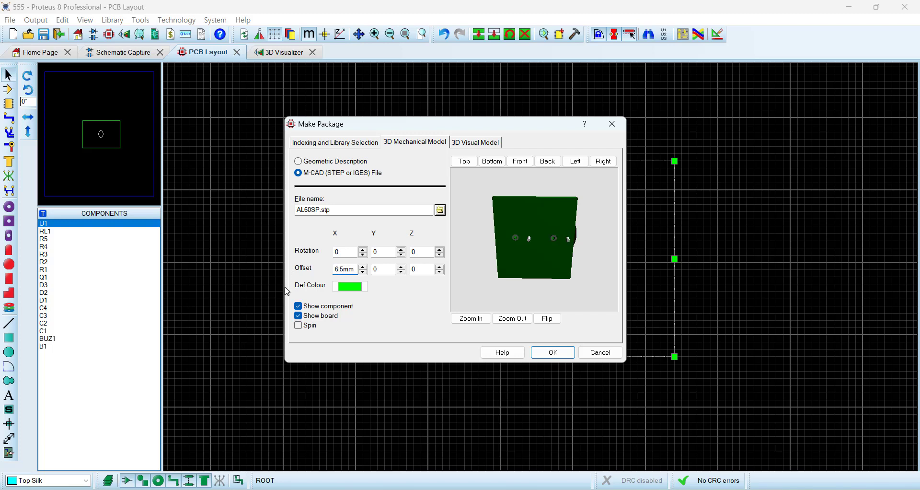
# Set the 3D model's X offset to 3 mm and check the pins against the pad holes
pyautogui.press('Delete')
pyautogui.press('Delete')
pyautogui.moveTo(344, 273); pyautogui.dragTo(269, 272)
pyautogui.write('3')
pyautogui.click(527, 230)
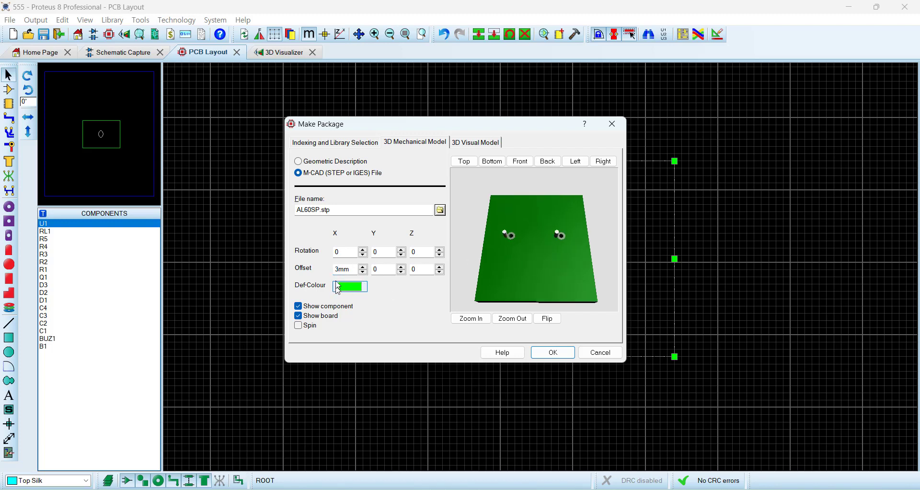
# Try X offsets of 4 mm and 3.6 mm for the 3D model, checking its pins against the pad holes
pyautogui.moveTo(339, 269); pyautogui.dragTo(316, 270)
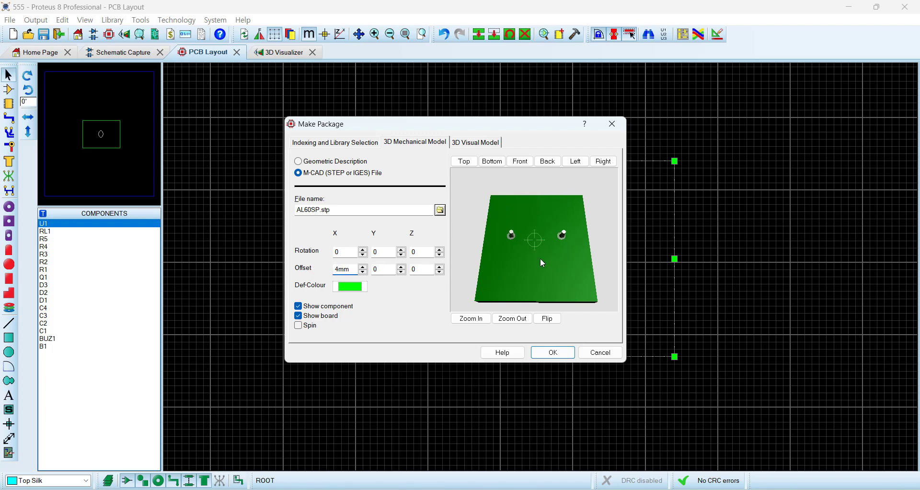
pyautogui.moveTo(540, 258); pyautogui.dragTo(533, 276)
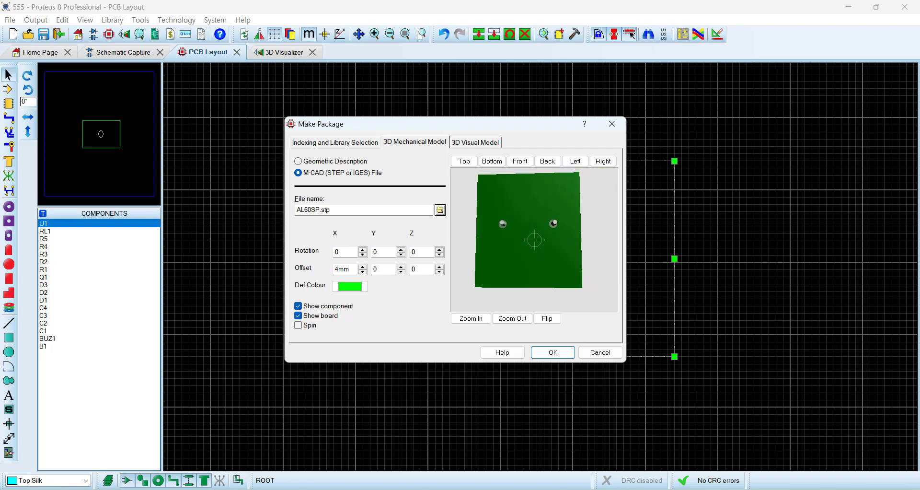
pyautogui.rightClick(534, 240)
pyautogui.moveTo(339, 270); pyautogui.dragTo(314, 272)
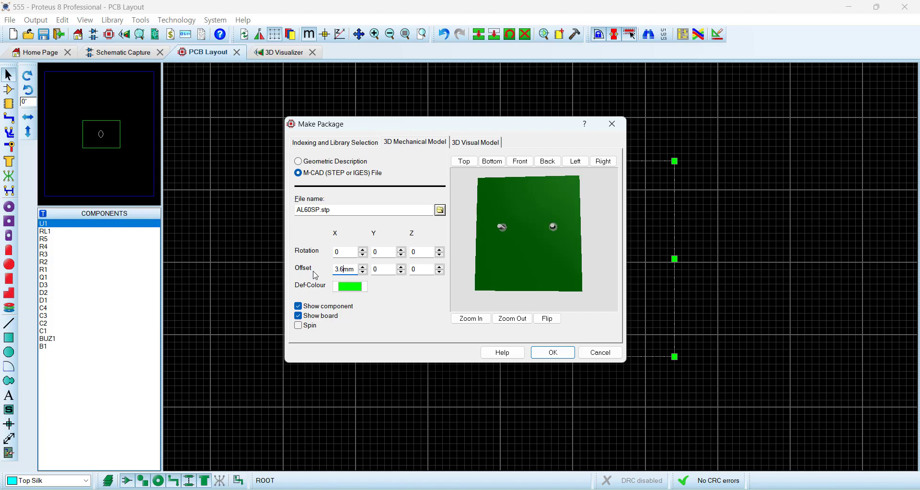
pyautogui.scroll(5, 535, 240)
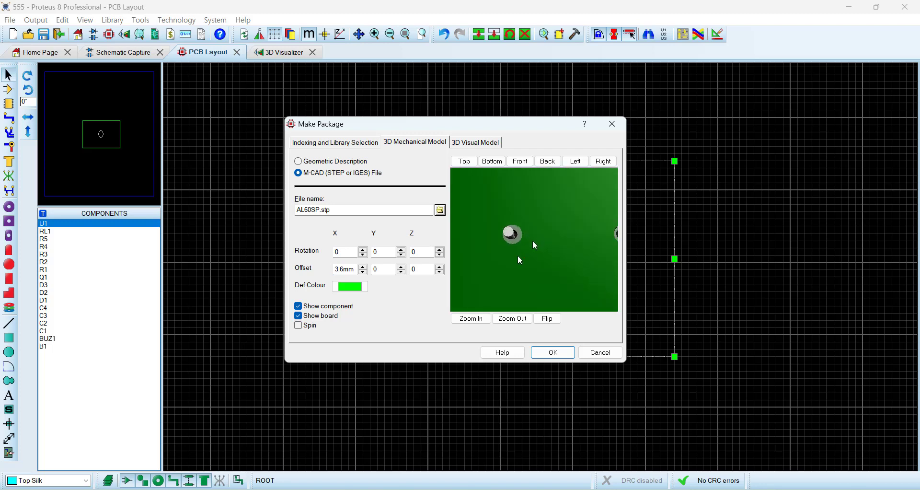
# Set the 3D model's X offset to 3.8 mm and check its alignment from the board's underside and top
pyautogui.click(344, 270)
pyautogui.click(534, 239)
pyautogui.scroll(5, 535, 240)
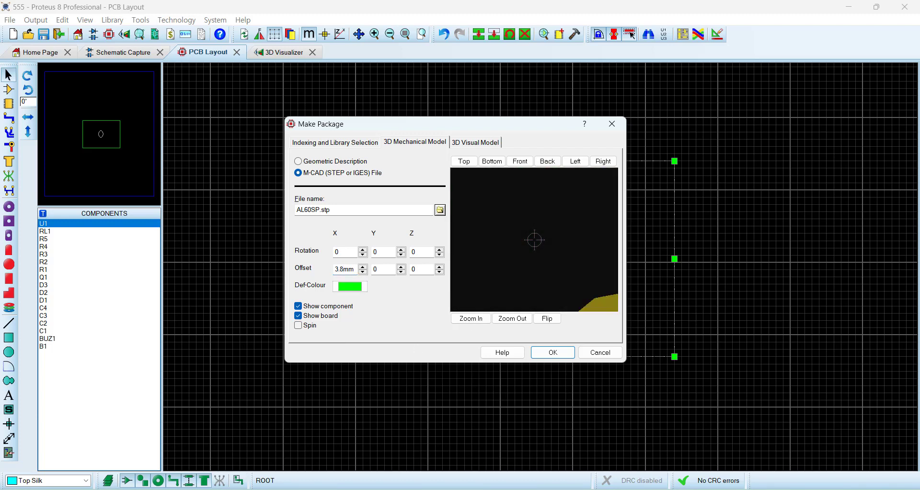
pyautogui.scroll(-5, 525, 219)
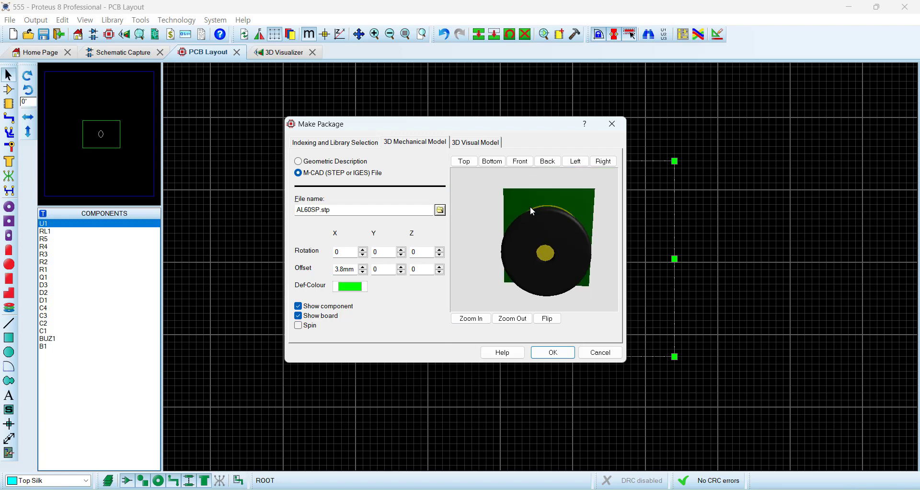
pyautogui.moveTo(559, 250); pyautogui.dragTo(535, 239)
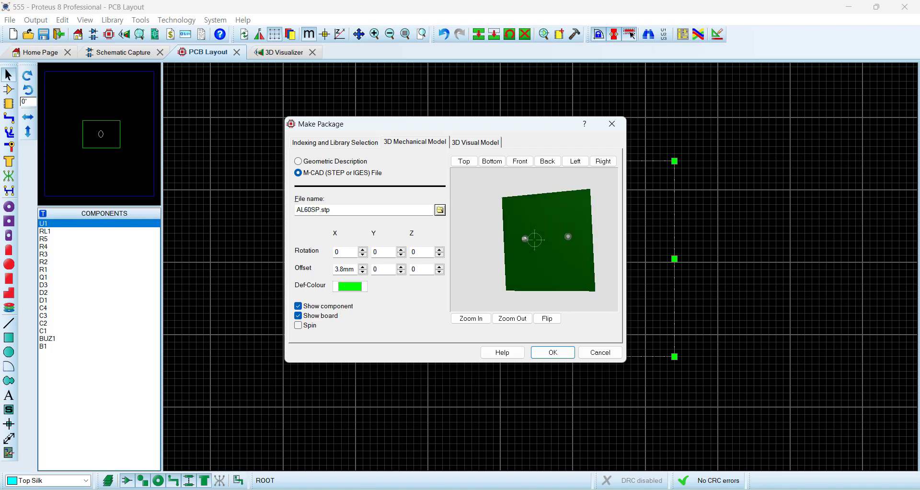
pyautogui.click(465, 162)
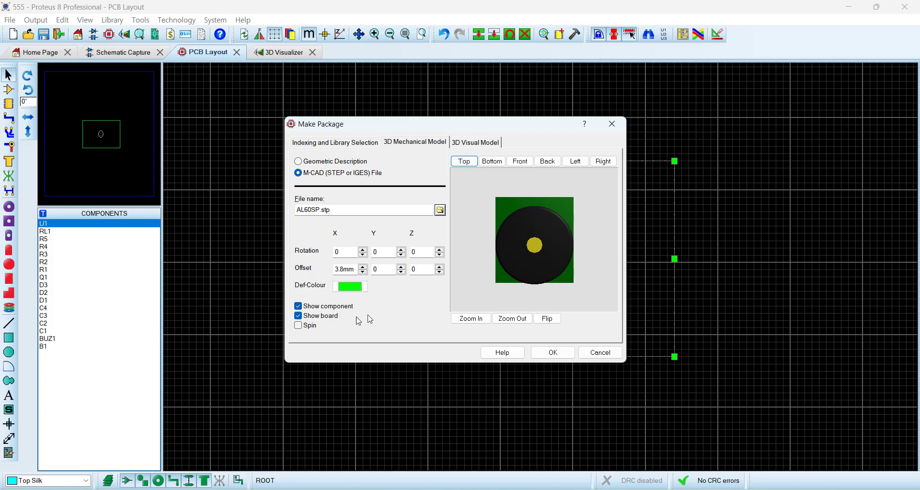
pyautogui.click(314, 309)
pyautogui.click(314, 310)
# Switch to the browser, return to the GrabCAD library results and search for "al60sp"
pyautogui.click(376, 436)
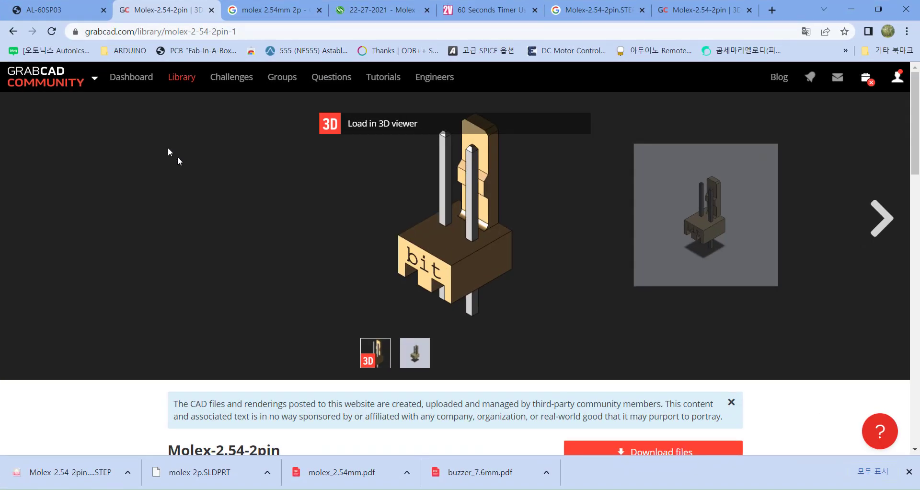
pyautogui.click(13, 31)
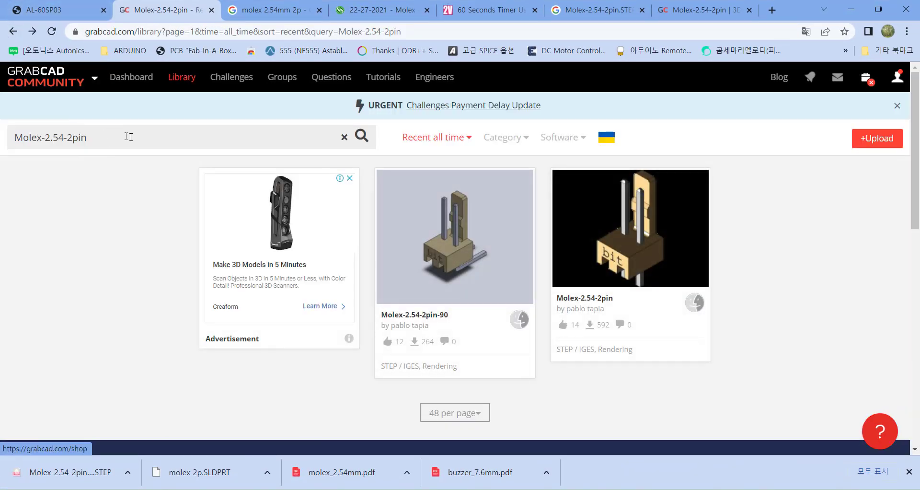
pyautogui.write('al')
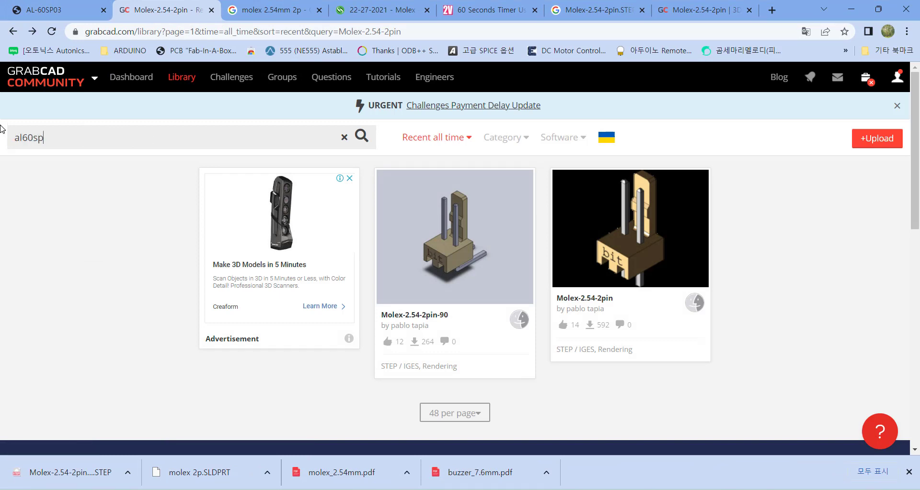
pyautogui.write('60sp')
pyautogui.click(362, 136)
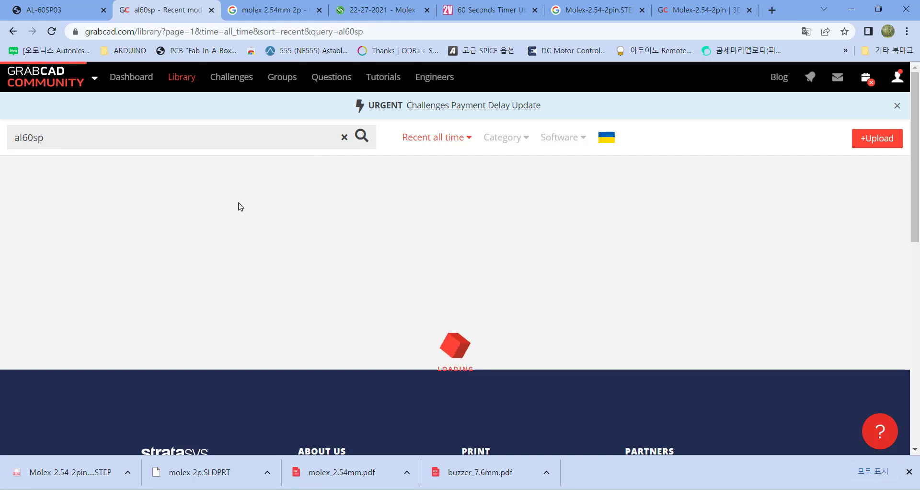
# Change the GrabCAD search term to "al-60sp" and run the search
pyautogui.click(23, 137)
pyautogui.write('-')
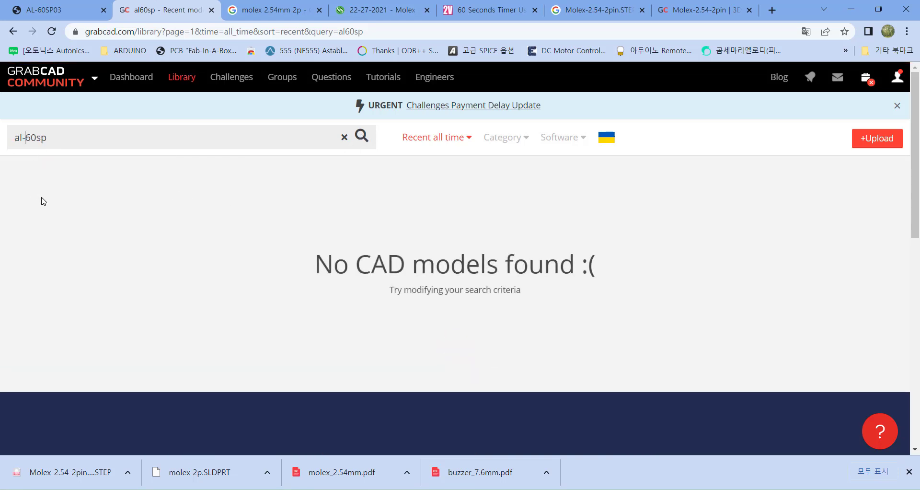
pyautogui.click(361, 137)
# Search the GrabCAD library for "buzzer" and look through the models for a matching piezo buzzer
pyautogui.moveTo(93, 138); pyautogui.dragTo(1, 145)
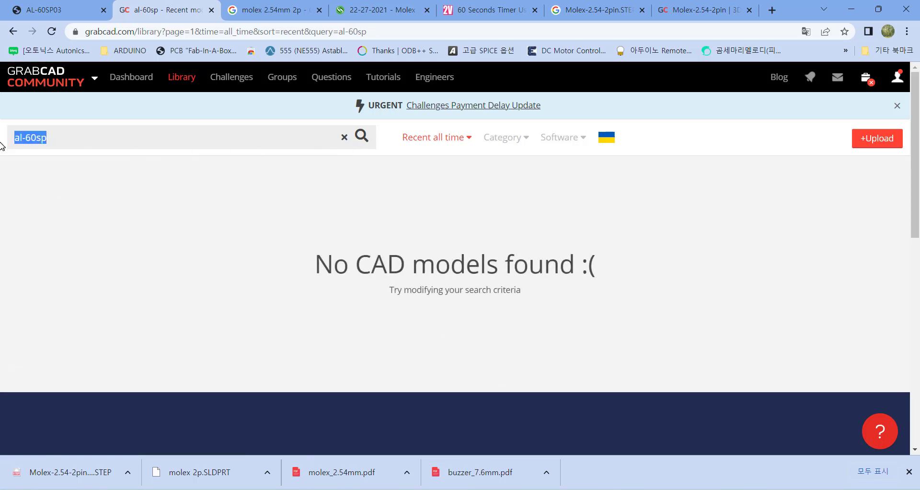
pyautogui.write('buzzer')
pyautogui.press('Return')
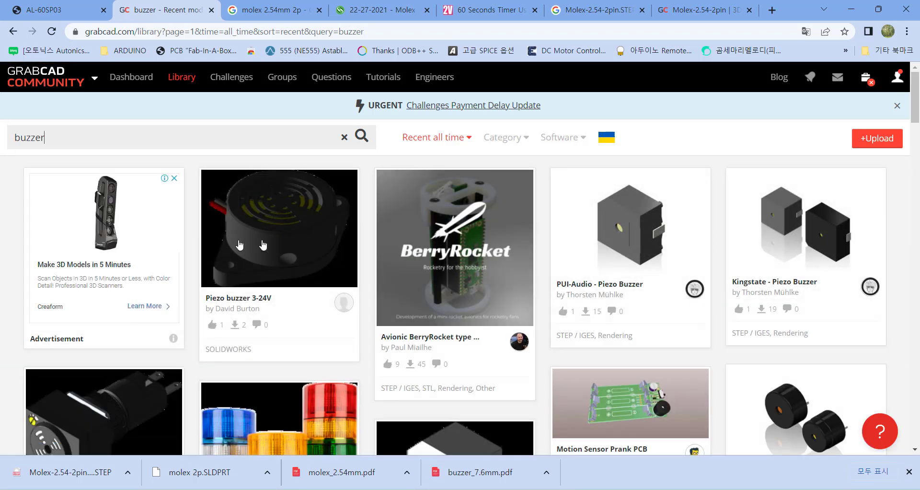
pyautogui.scroll(-6, 277, 244)
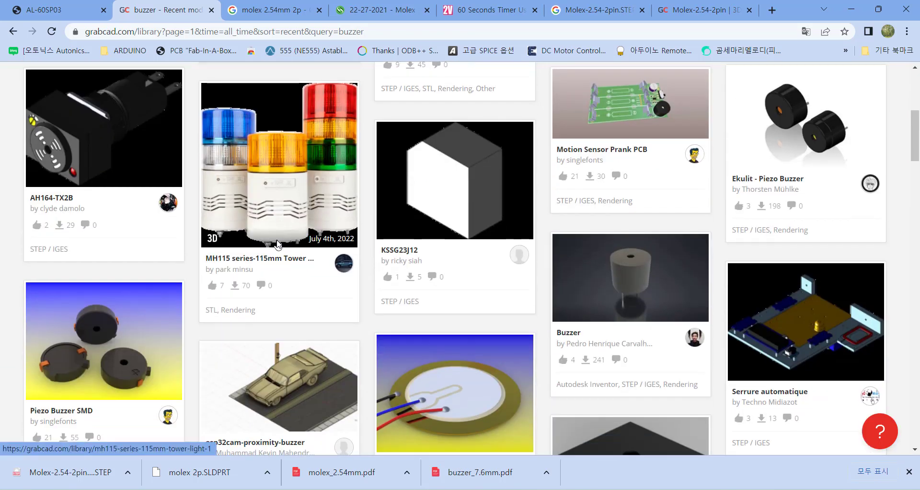
pyautogui.scroll(1, 277, 244)
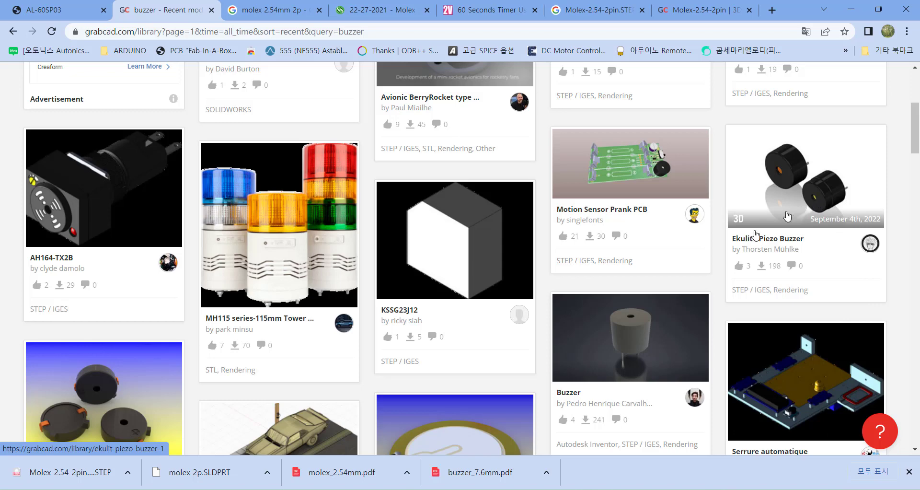
# Check the AL-60SP03 manufacturer in buzzer_7.6mm.pdf, and open the Ekulit - Piezo Buzzer model page in the browser
pyautogui.click(398, 489)
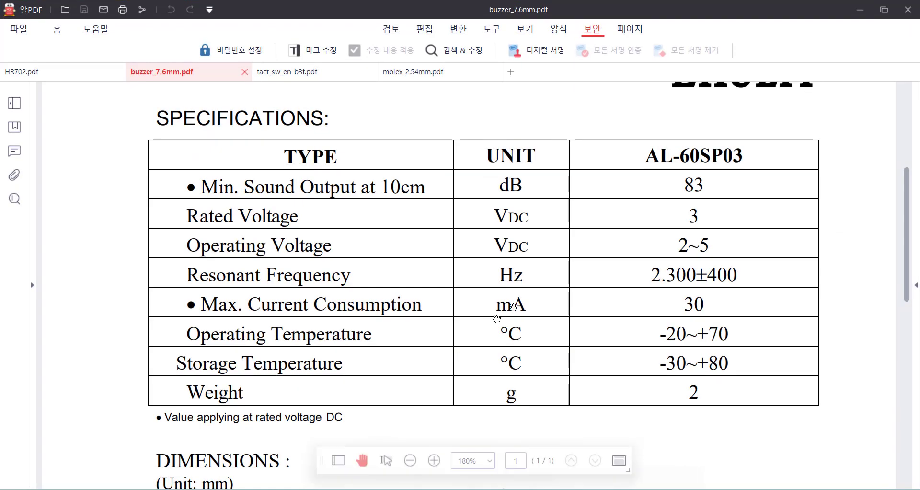
pyautogui.scroll(3, 633, 242)
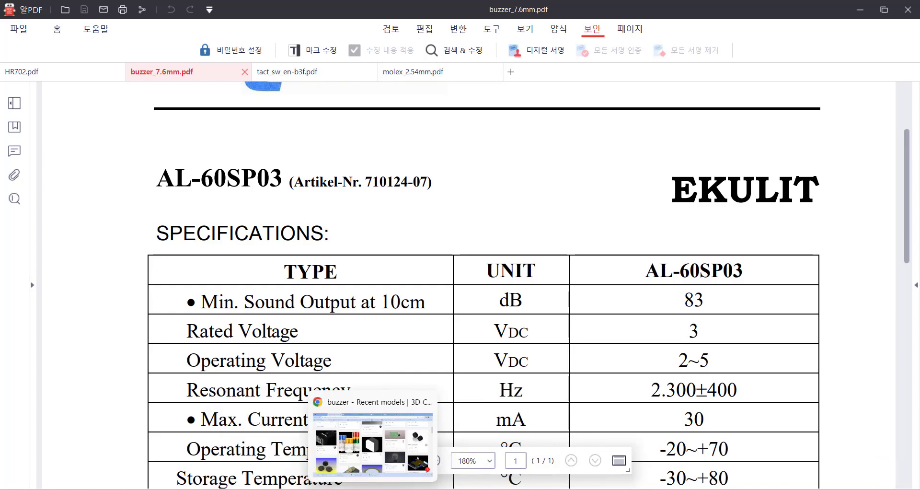
pyautogui.click(388, 489)
pyautogui.click(793, 180)
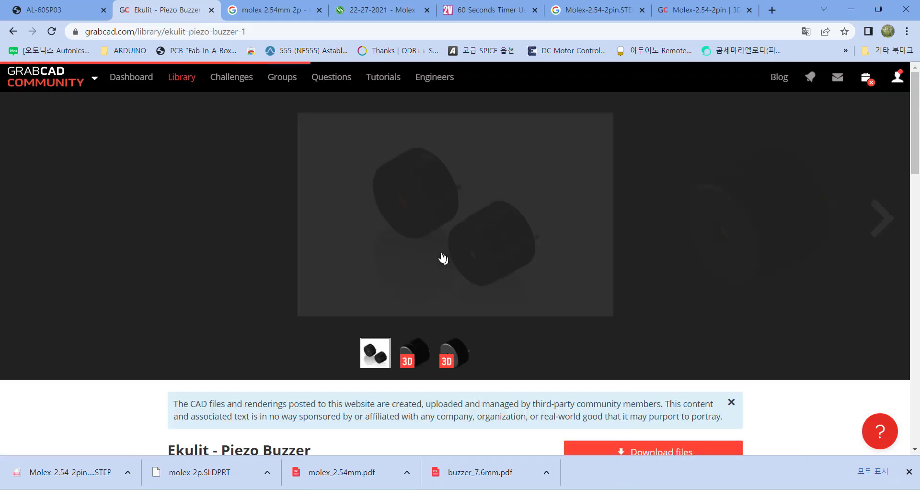
# Check the listed buzzer part numbers and open the stp folder among the Ekulit - Piezo Buzzer files
pyautogui.scroll(-3, 443, 254)
pyautogui.scroll(-2, 431, 254)
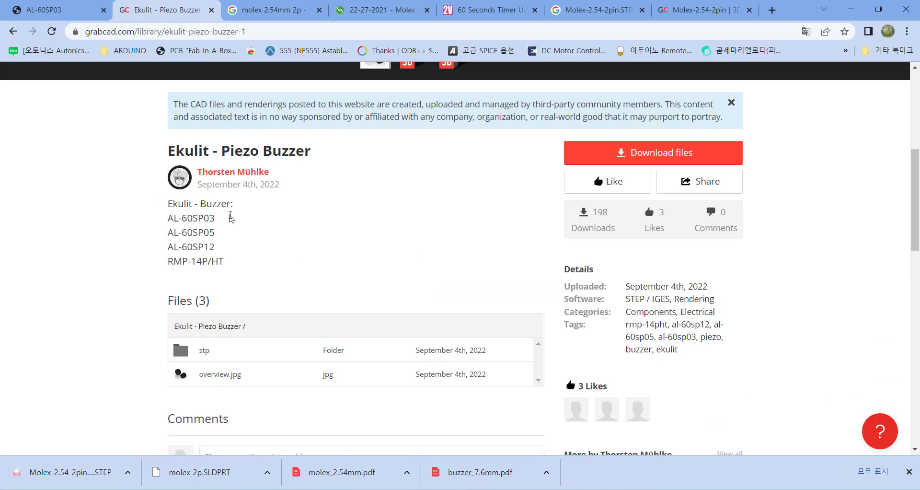
pyautogui.scroll(-2, 503, 343)
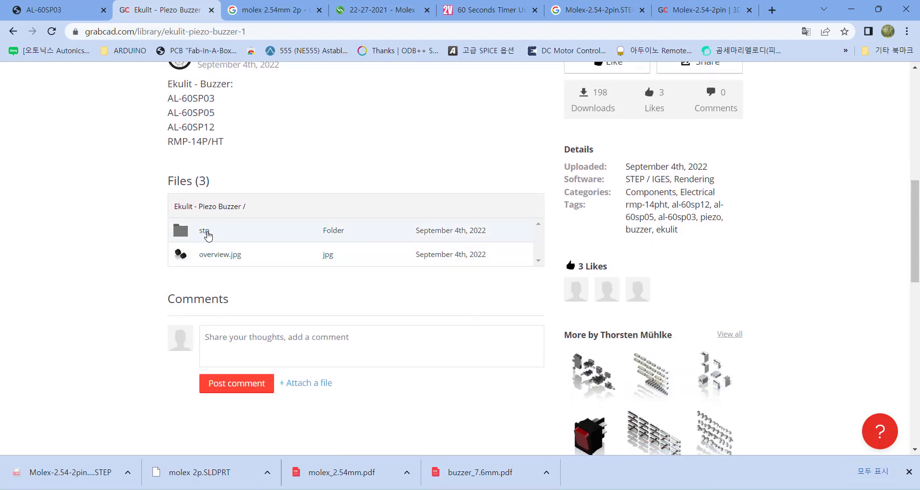
pyautogui.click(205, 232)
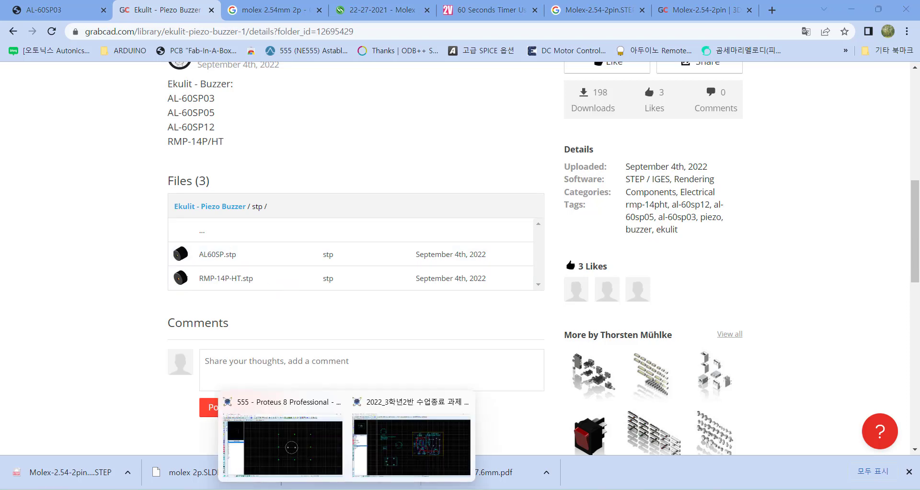
# Return to the 555 project in Proteus and save the AL-60SP03 package to the USERPKG library
pyautogui.click(285, 443)
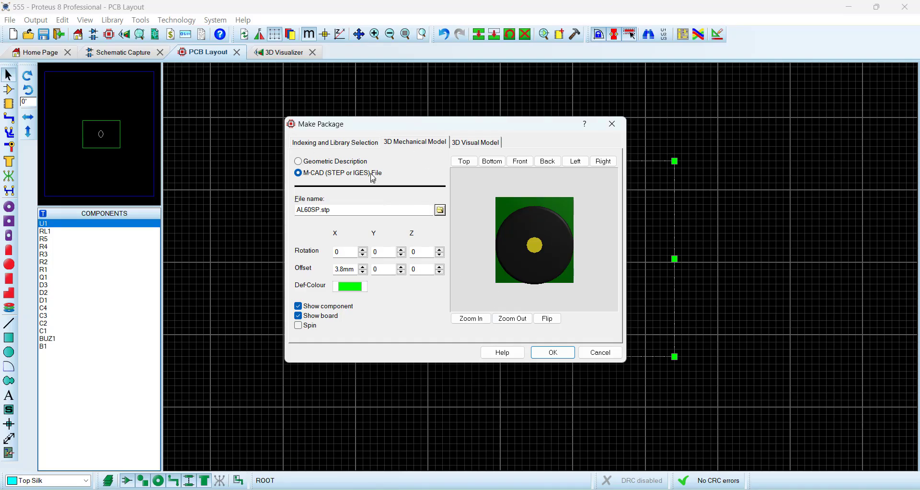
pyautogui.click(350, 143)
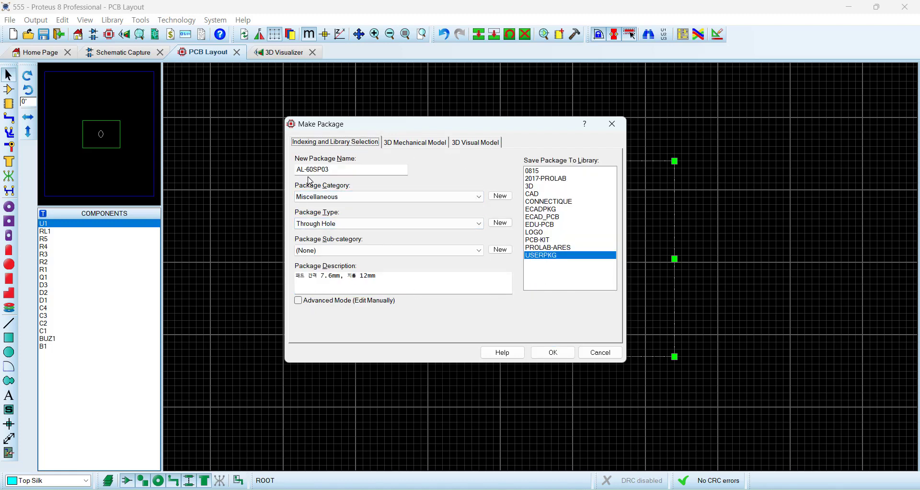
pyautogui.click(556, 354)
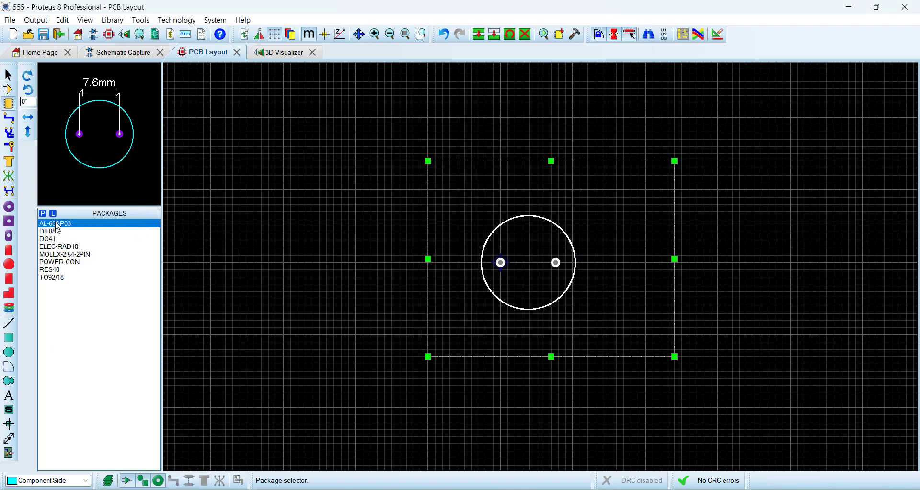
# Examine the components of the whole schematic, including the BUZ1 buzzer and the SW1 start button
pyautogui.click(125, 52)
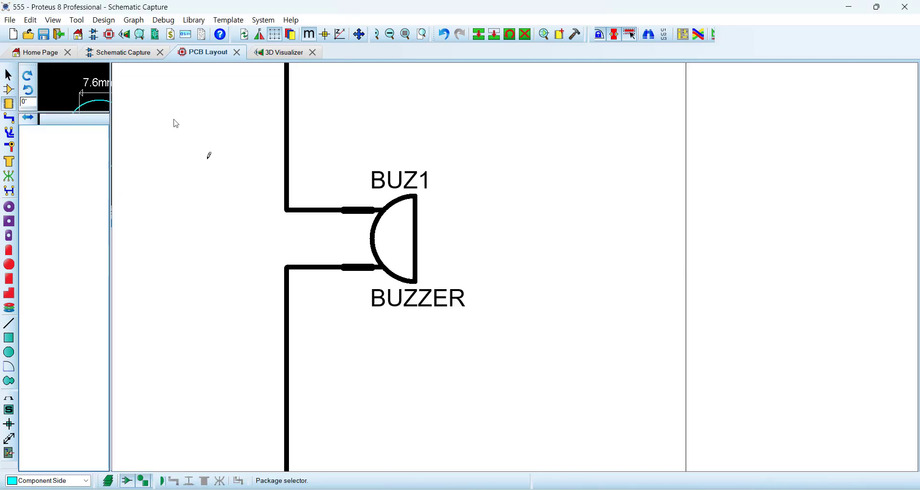
pyautogui.scroll(-2, 360, 277)
pyautogui.scroll(-2, 474, 252)
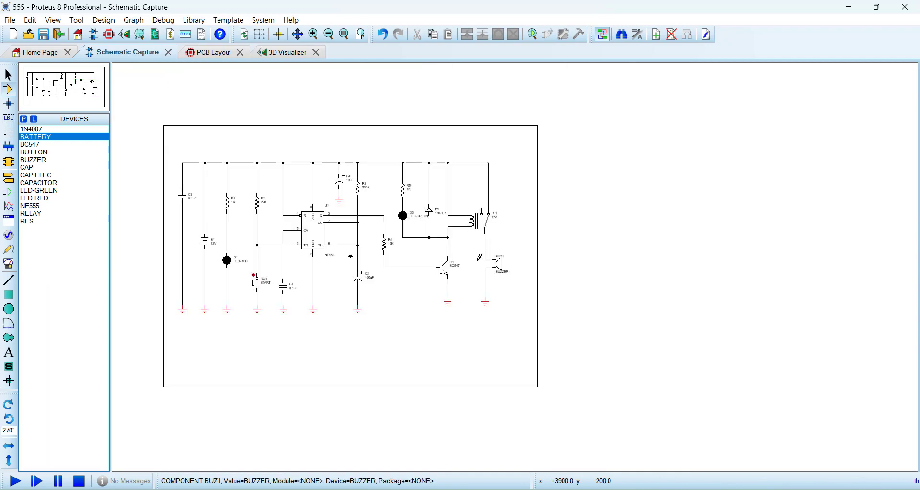
pyautogui.scroll(1, 479, 247)
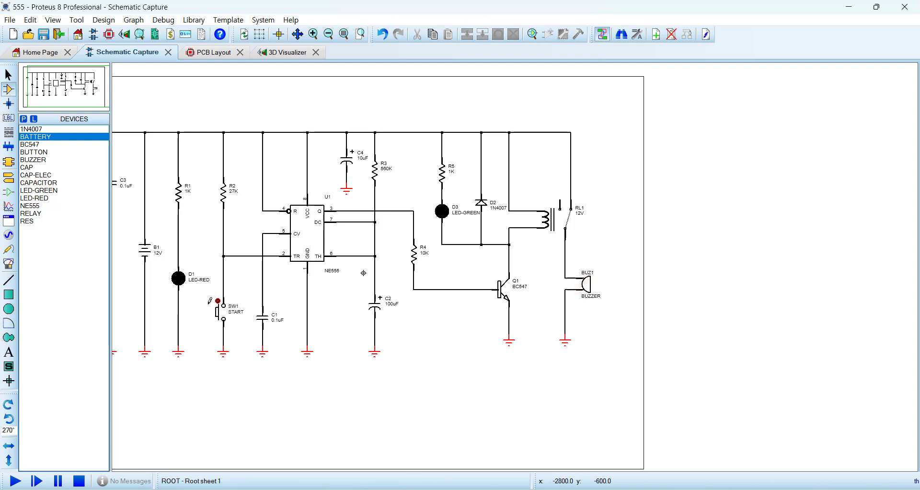
pyautogui.middleClick(376, 299)
pyautogui.click(484, 313)
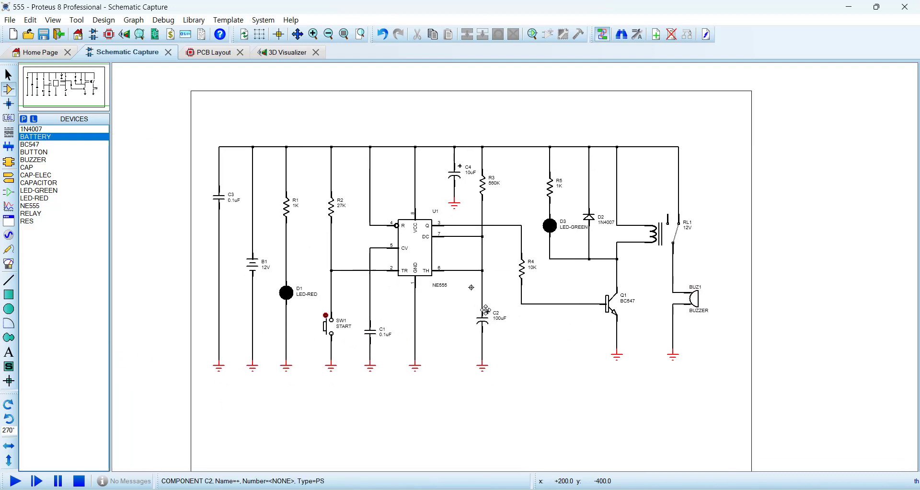
# Switch to the PDF viewer and examine the PCB dimensions of the 6 × 6 mm models in tact_sw_en-b3f.pdf
pyautogui.click(209, 53)
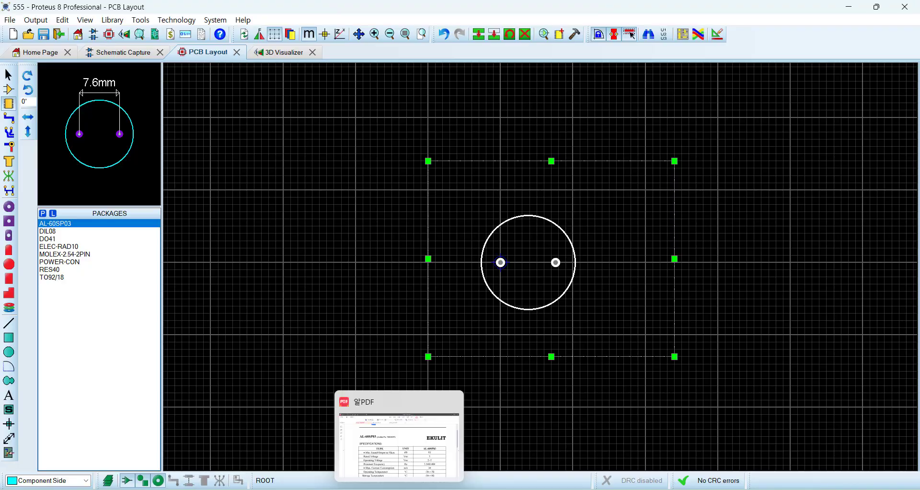
pyautogui.click(400, 489)
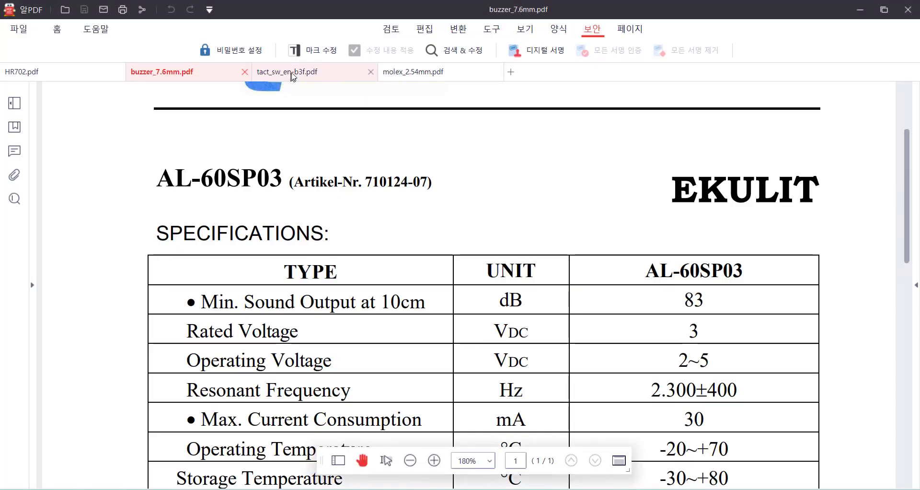
pyautogui.click(293, 77)
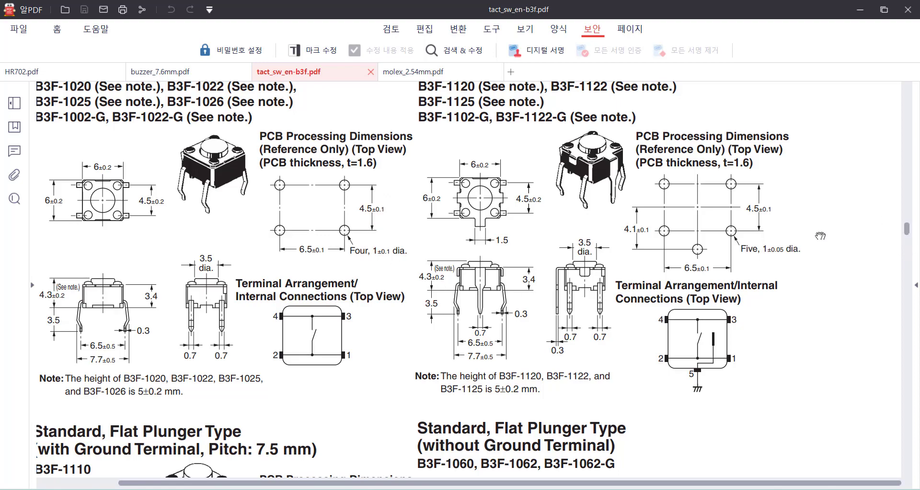
pyautogui.scroll(10, 815, 230)
pyautogui.scroll(-8, 804, 218)
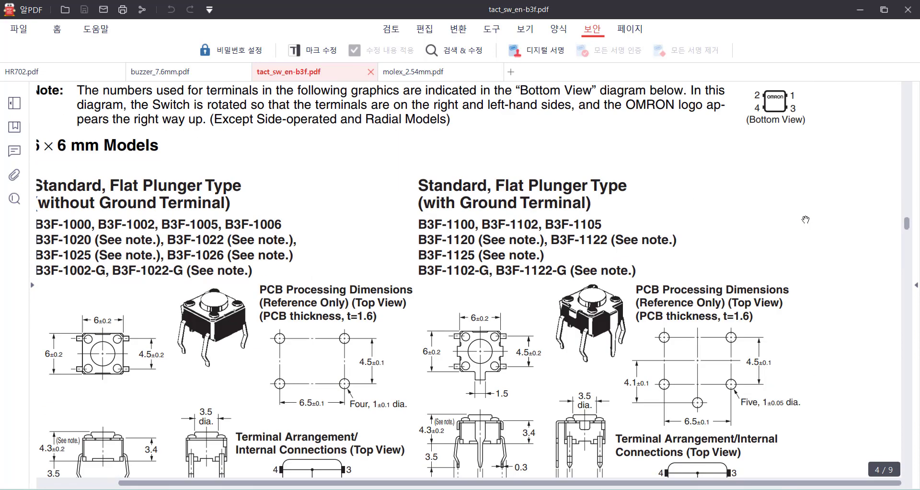
pyautogui.scroll(-3, 96, 474)
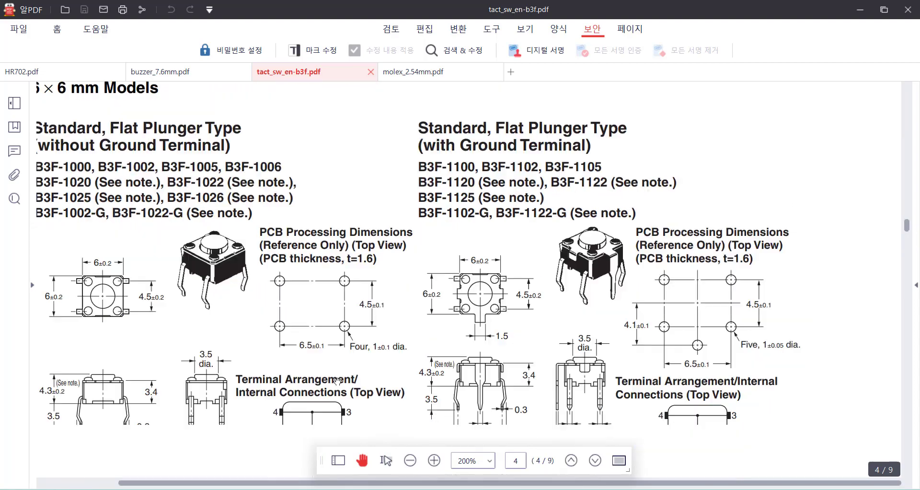
# Look through the 6 × 6 mm and 12 × 12 mm model drawings in tact_sw_en-b3f.pdf
pyautogui.click(412, 461)
pyautogui.click(412, 461)
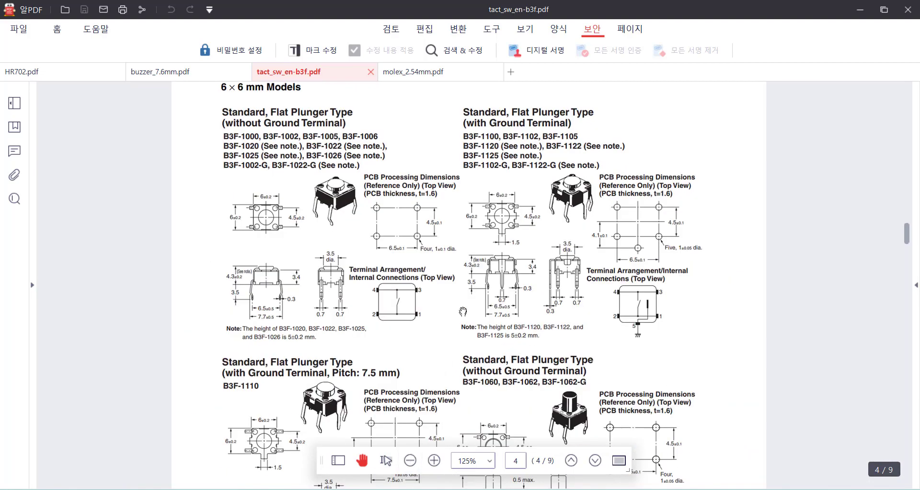
pyautogui.scroll(-12, 463, 311)
pyautogui.scroll(-12, 463, 310)
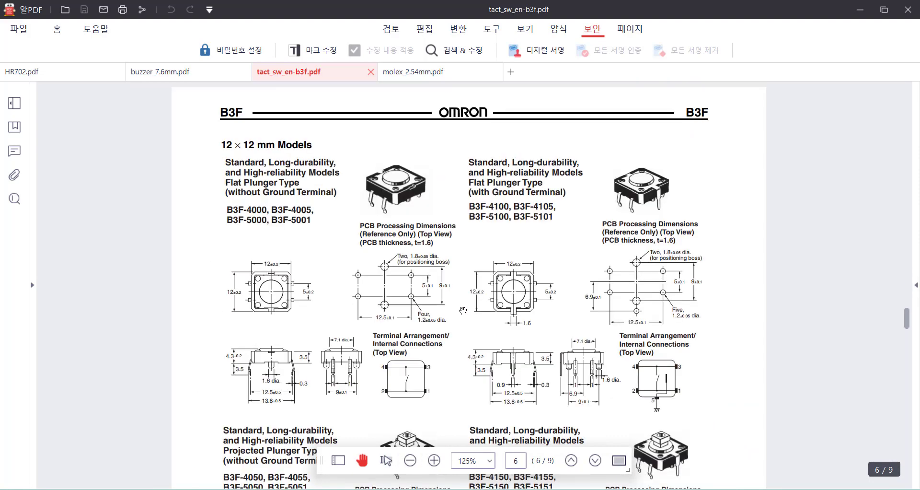
pyautogui.scroll(18, 463, 311)
pyautogui.scroll(8, 463, 311)
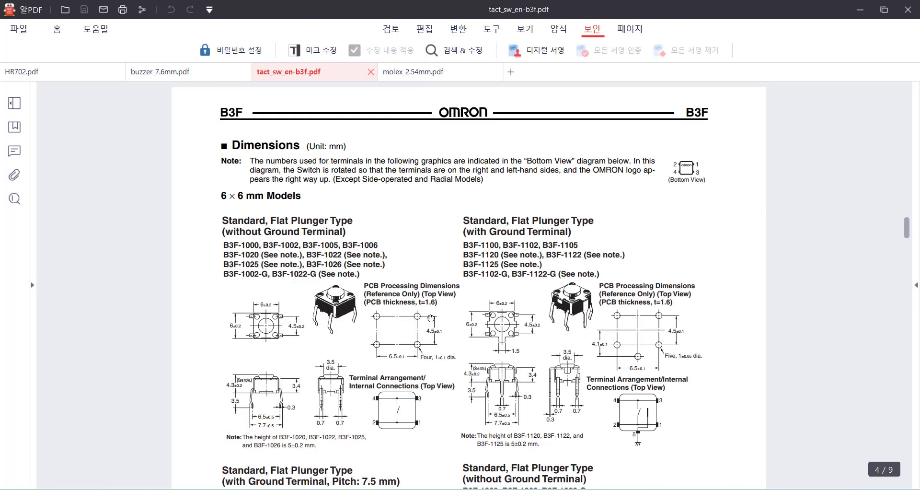
# Examine the hole spacing, body dimensions and terminal arrangement of the 6 × 6 mm flat plunger model without ground terminal
pyautogui.scroll(-2, 414, 329)
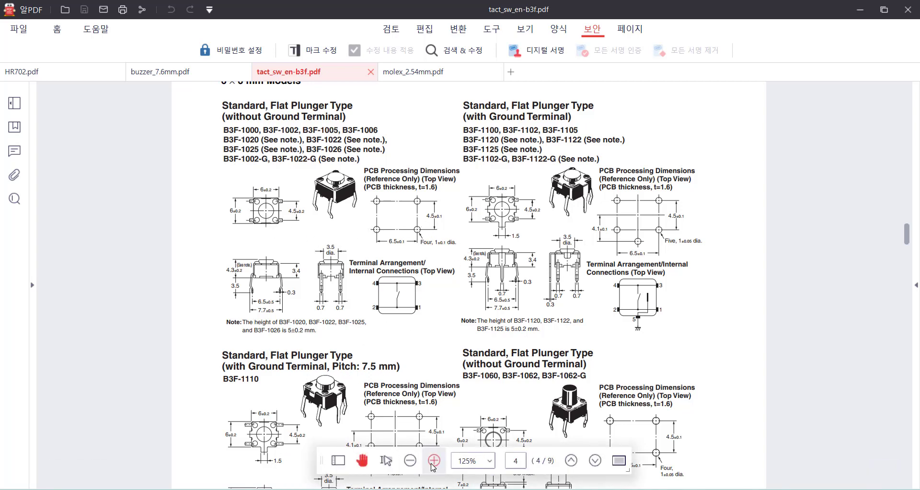
pyautogui.click(434, 460)
pyautogui.click(433, 461)
pyautogui.click(433, 460)
pyautogui.scroll(-5, 481, 380)
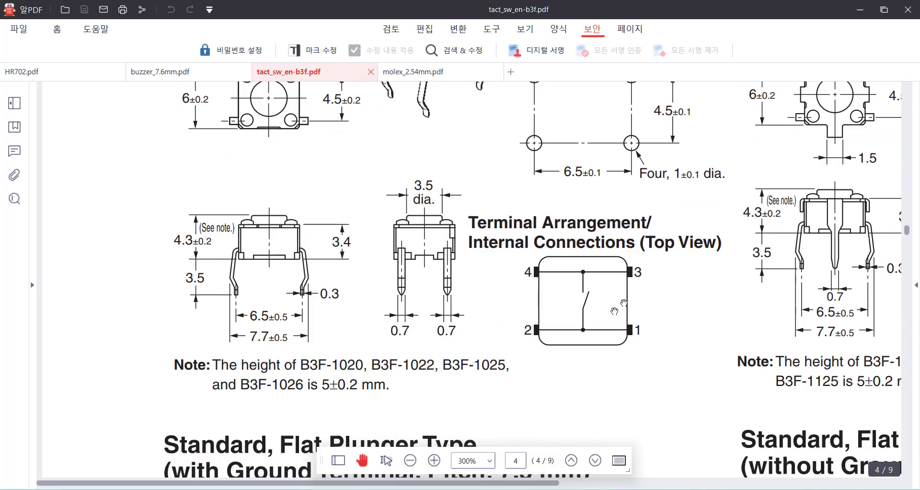
pyautogui.scroll(2, 589, 293)
pyautogui.scroll(-1, 589, 292)
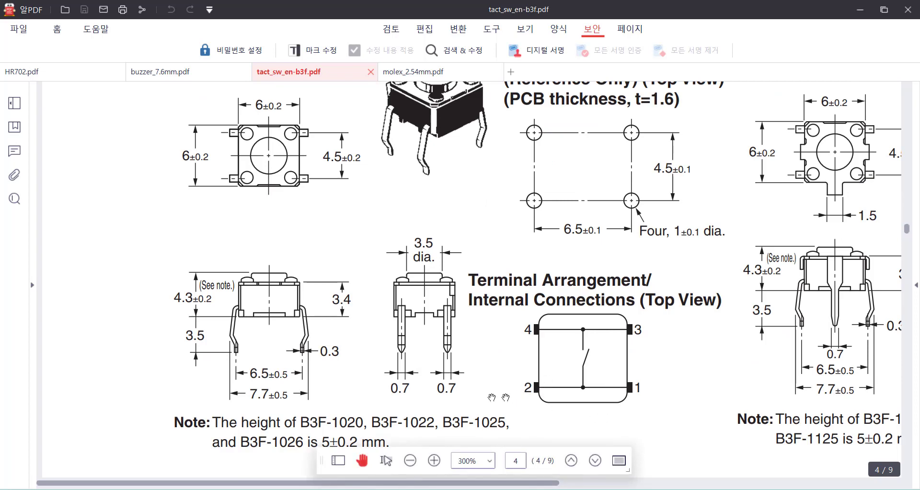
pyautogui.scroll(1, 565, 317)
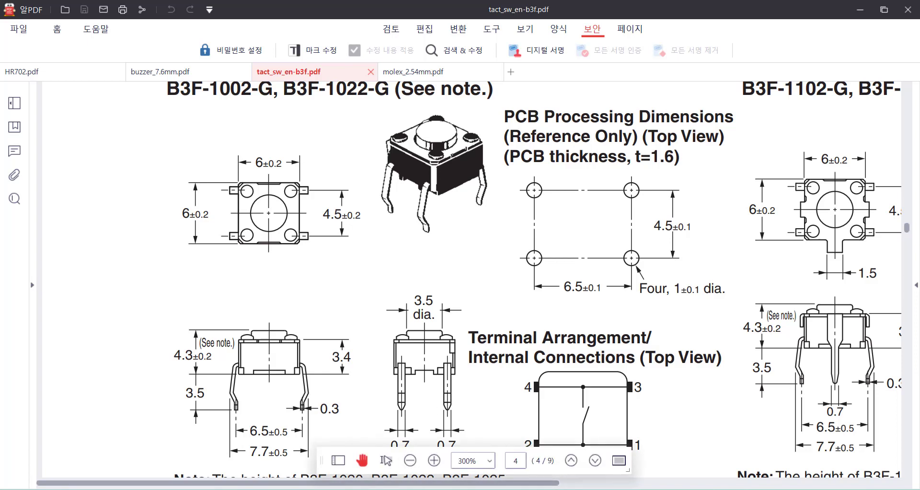
# Switch to the 555 project in Proteus and delete the buzzer footprint from the PCB layout
pyautogui.moveTo(346, 488)
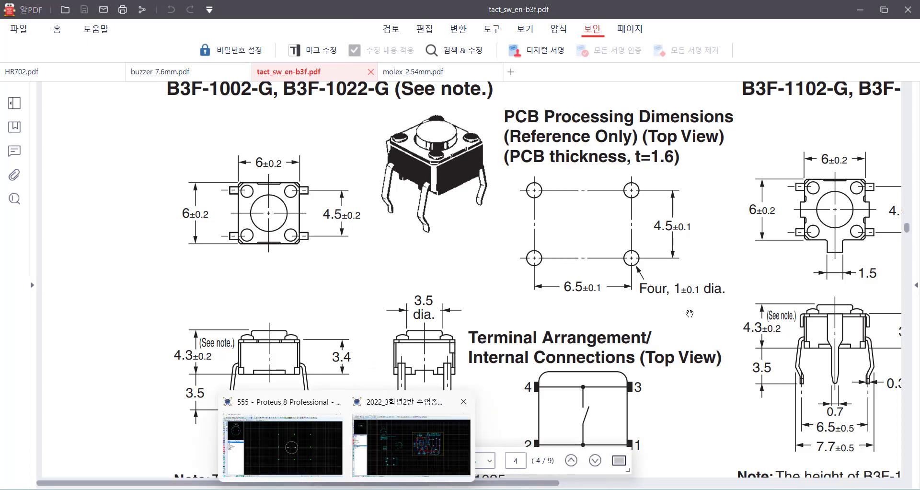
pyautogui.click(306, 443)
pyautogui.click(394, 289)
pyautogui.moveTo(371, 152); pyautogui.dragTo(669, 357)
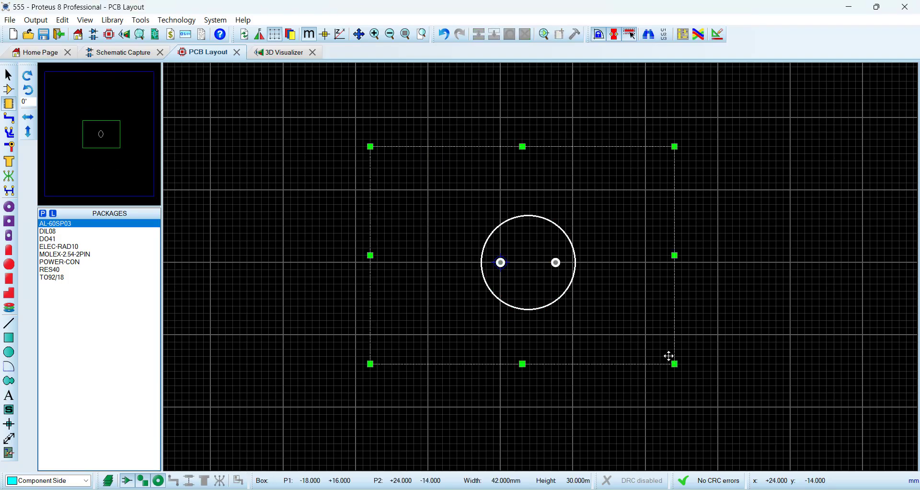
pyautogui.press('Delete')
pyautogui.scroll(2, 536, 260)
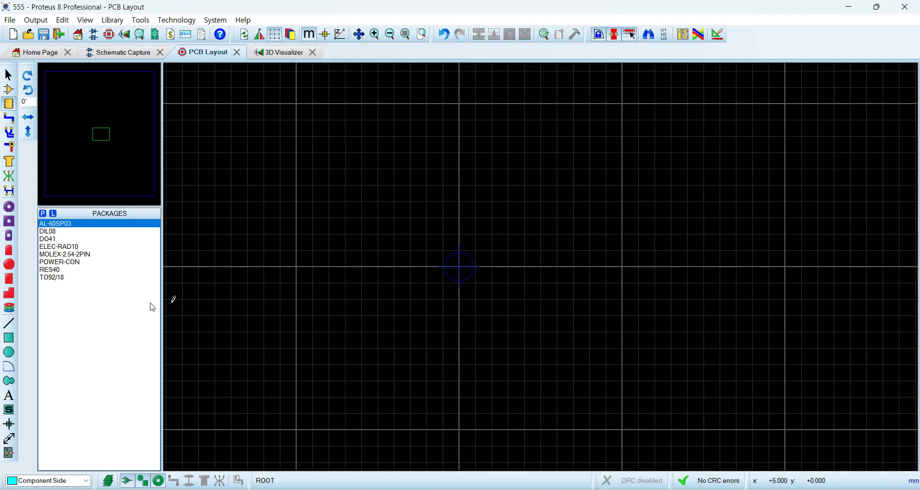
# Place a C-80-40 circular through-hole pad at the layout origin
pyautogui.click(9, 211)
pyautogui.scroll(-7, 64, 346)
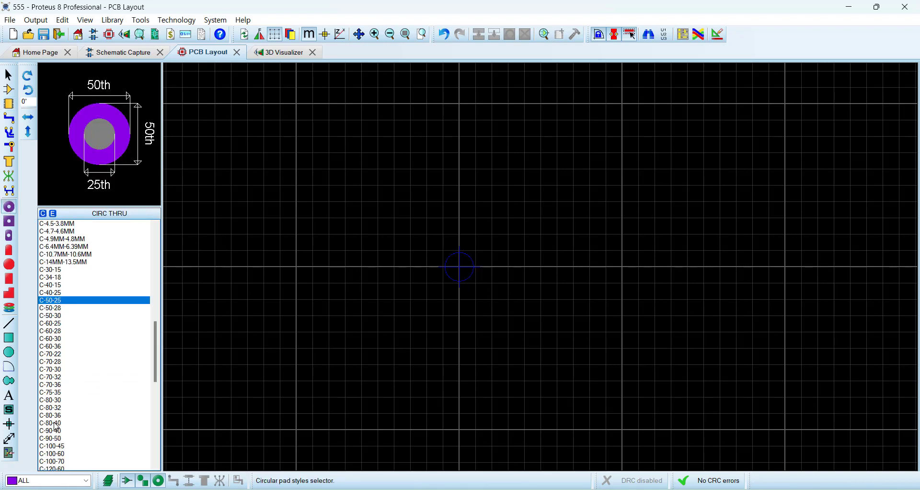
pyautogui.click(54, 423)
pyautogui.click(491, 316)
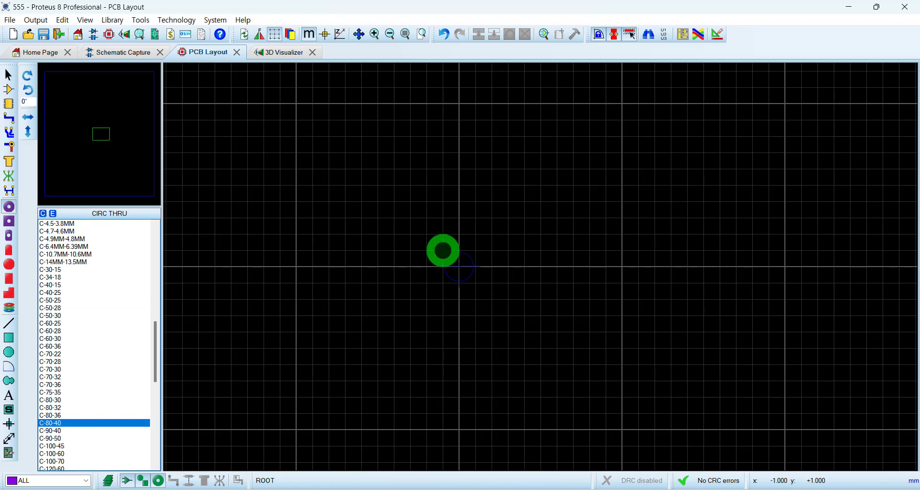
pyautogui.click(459, 267)
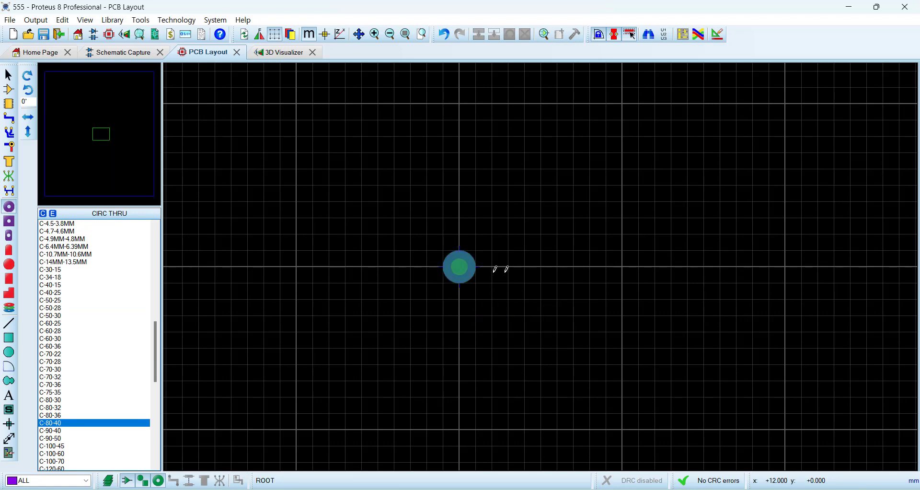
pyautogui.rightClick(466, 260)
pyautogui.press('Escape')
# Set the layout's snap grid to 0.5 mm
pyautogui.scroll(2, 530, 286)
pyautogui.middleClick(530, 283)
pyautogui.click(553, 265)
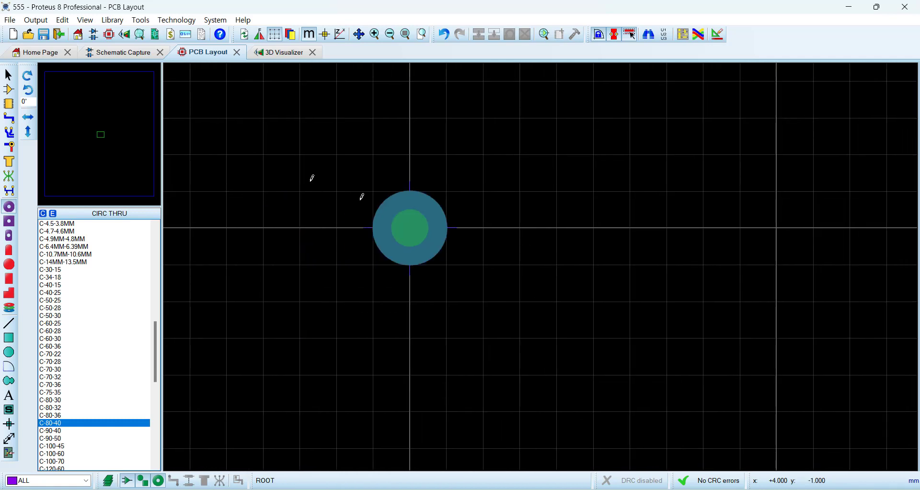
pyautogui.click(85, 20)
pyautogui.click(123, 194)
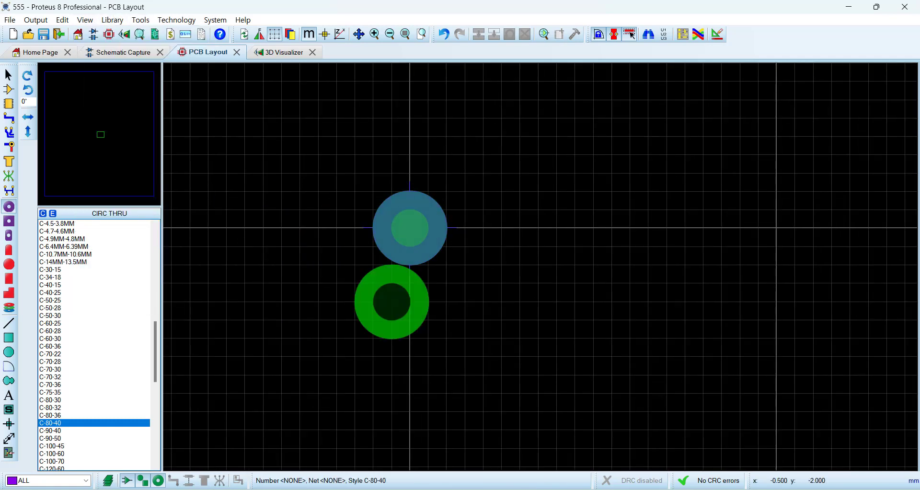
pyautogui.click(410, 227)
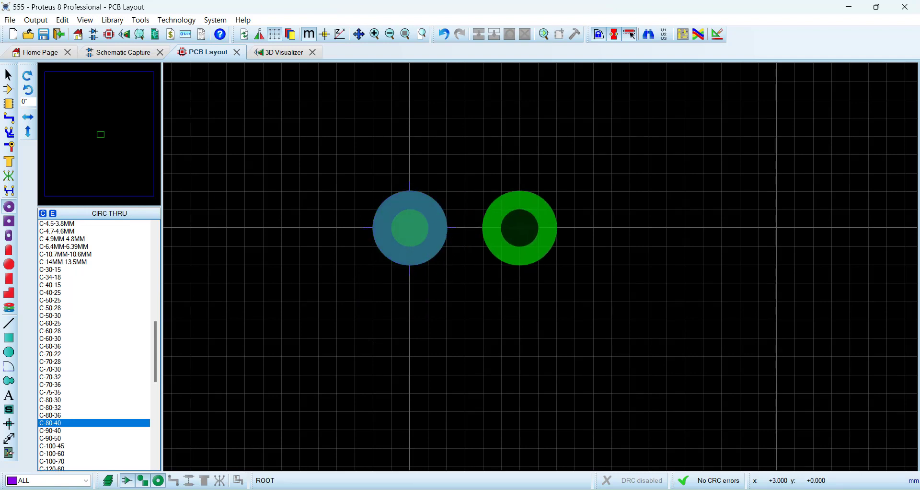
pyautogui.scroll(-1, 550, 262)
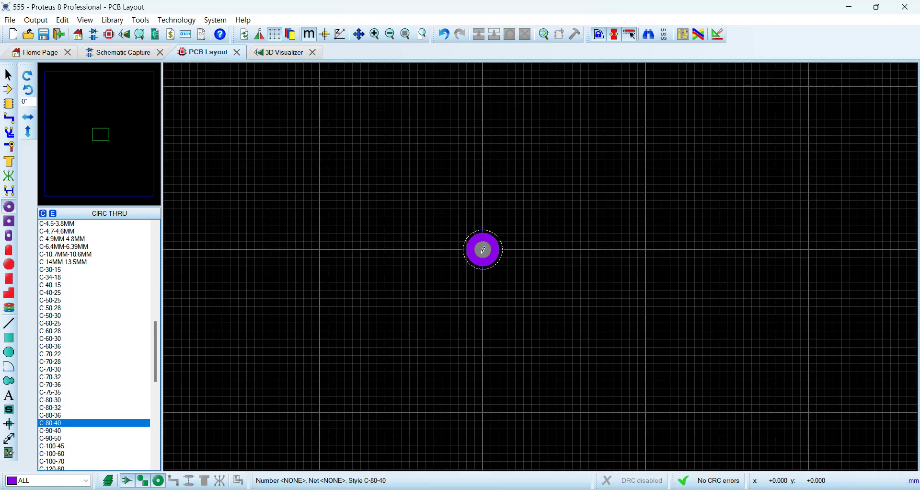
# Replicate the origin pad once with an X-step of 6.5 mm and a Y-step of 0
pyautogui.rightClick(483, 249)
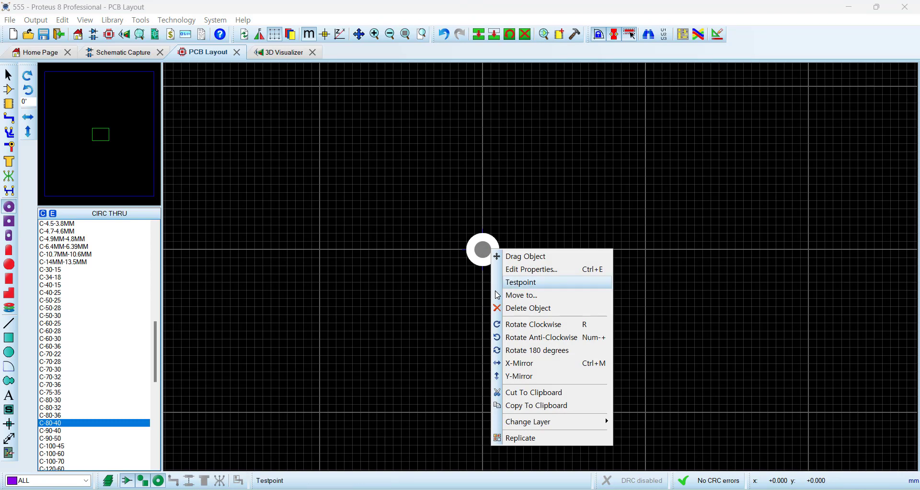
pyautogui.click(555, 438)
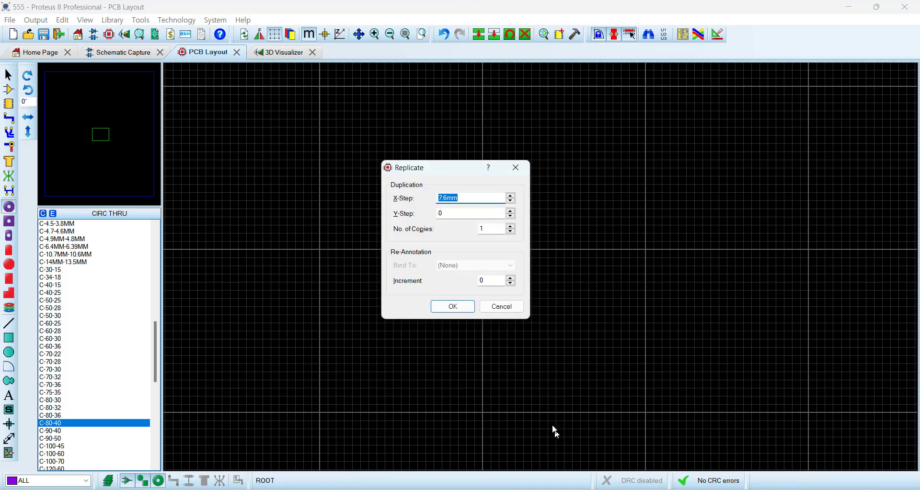
pyautogui.write('6')
pyautogui.click(463, 307)
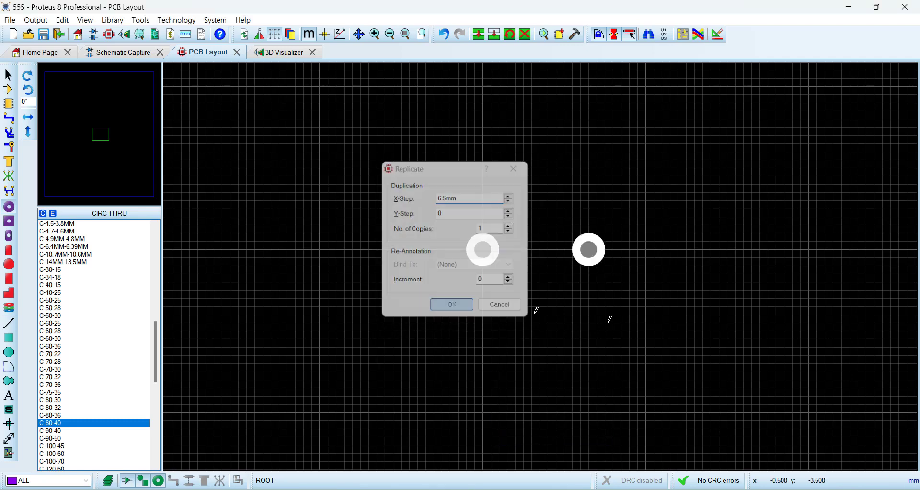
# Replicate the origin pad once with an X-step of 0 and a Y-step of 4.5 mm
pyautogui.rightClick(489, 245)
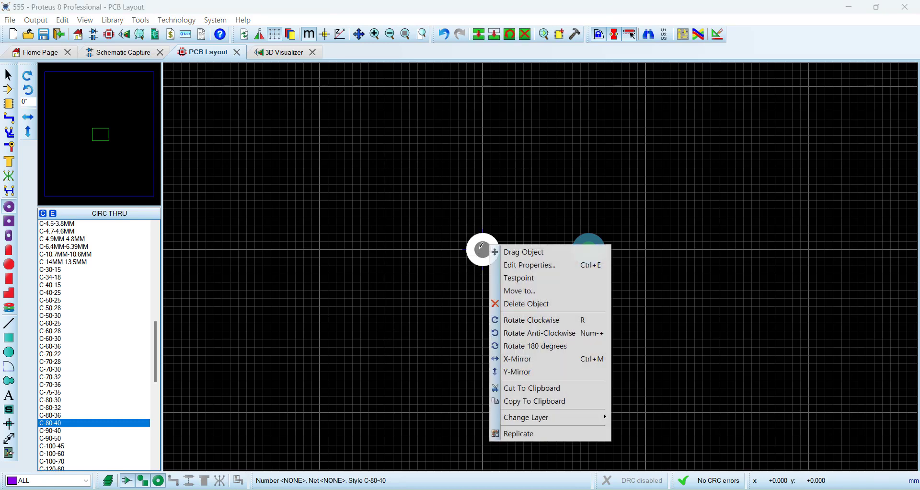
pyautogui.click(522, 433)
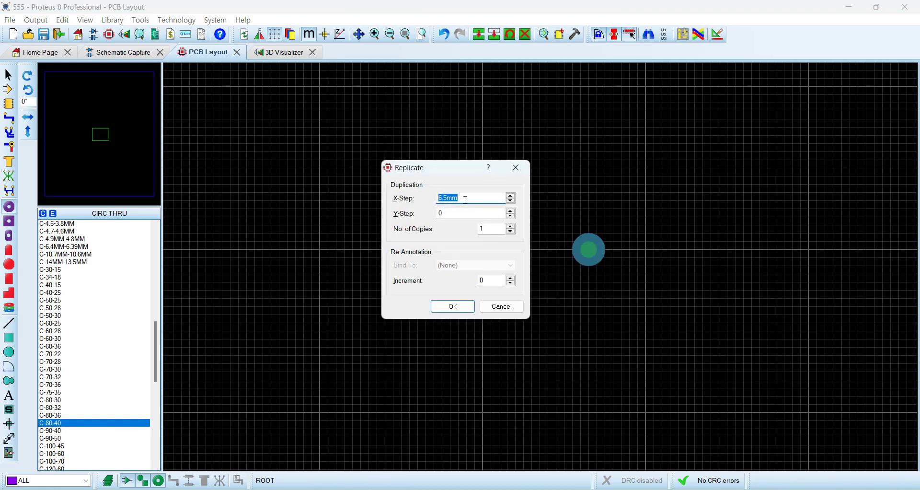
pyautogui.write('0')
pyautogui.press('Tab')
pyautogui.write('4.5mm')
pyautogui.click(453, 307)
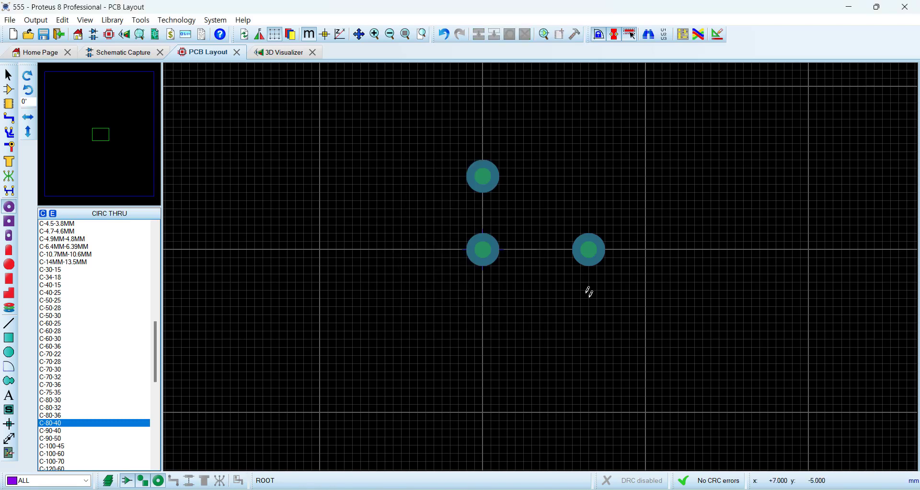
# Replicate the pad at X 6.5 mm once with a Y-step of 4.5 mm to complete the four-pad pattern
pyautogui.rightClick(589, 252)
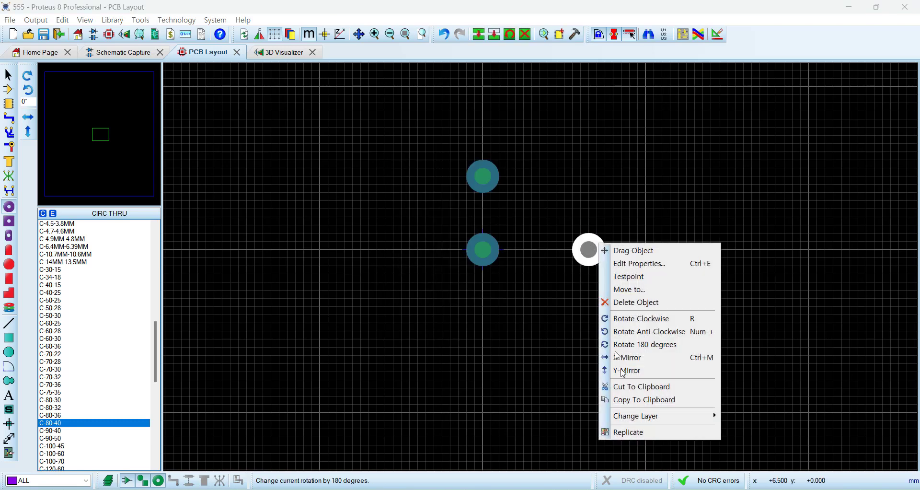
pyautogui.click(632, 432)
pyautogui.click(466, 308)
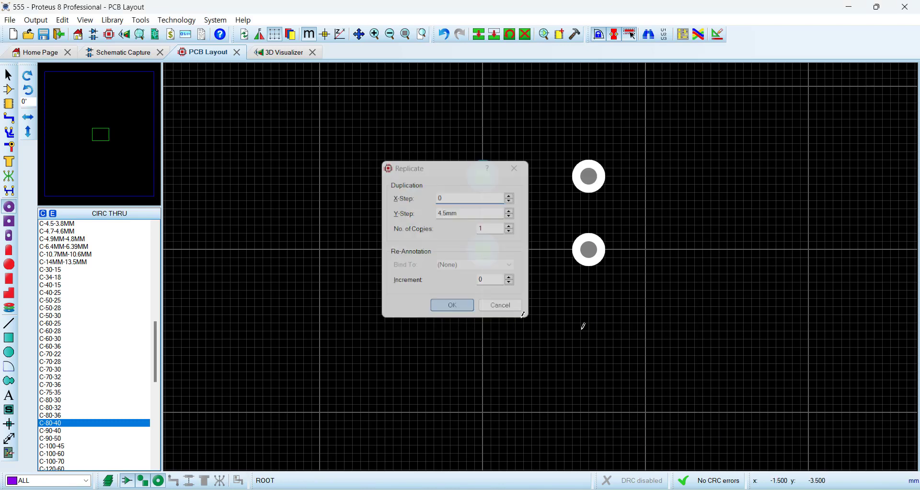
# Draw a Top Silk box about 10 mm wide and 7.5 mm high around the four pads
pyautogui.scroll(2, 542, 179)
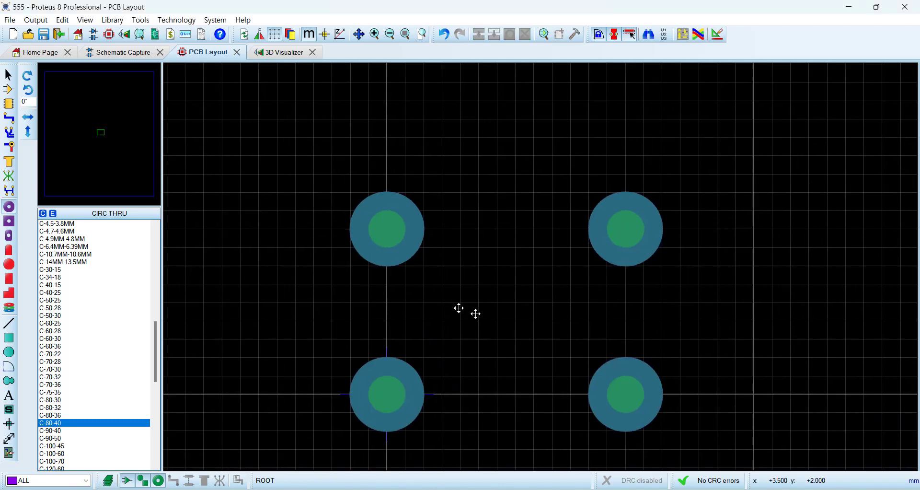
pyautogui.click(9, 337)
pyautogui.moveTo(255, 104); pyautogui.dragTo(619, 369)
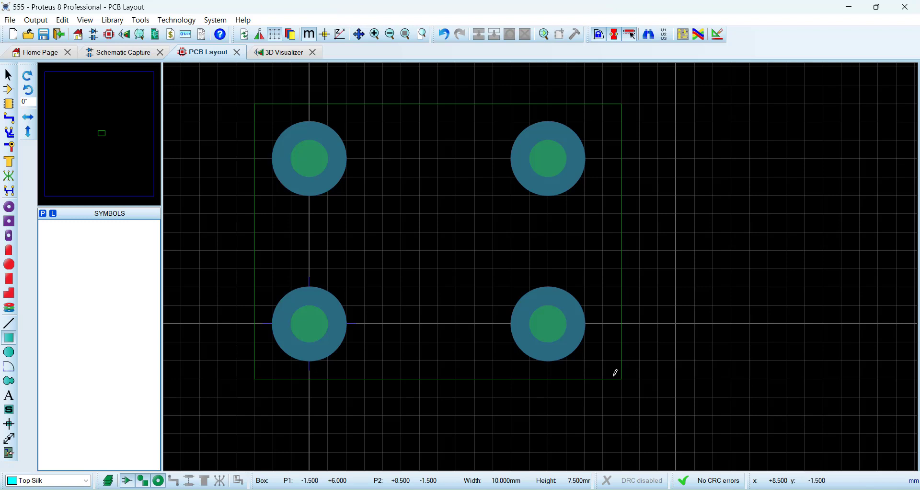
pyautogui.moveTo(616, 373); pyautogui.dragTo(615, 373)
pyautogui.rightClick(616, 372)
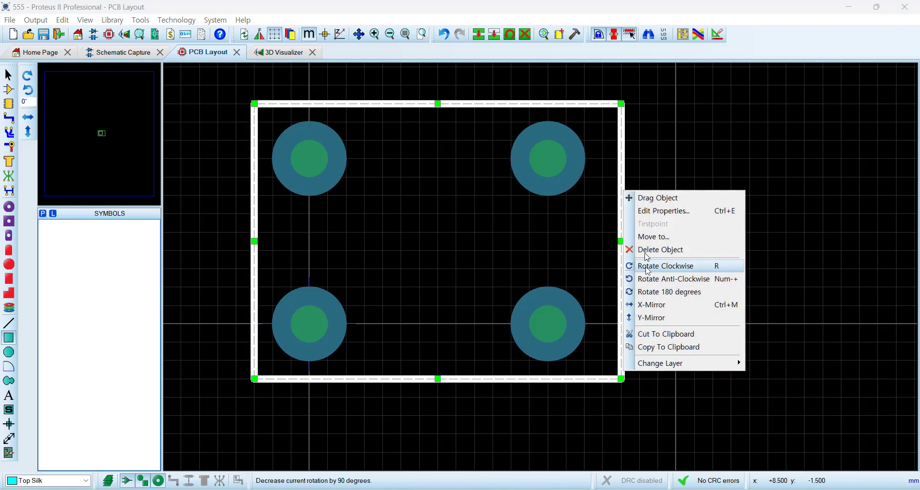
pyautogui.click(646, 211)
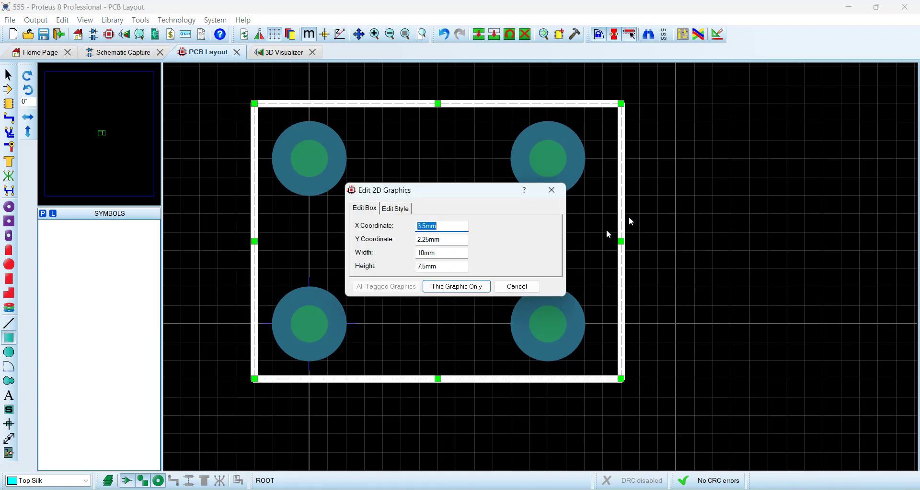
pyautogui.click(533, 286)
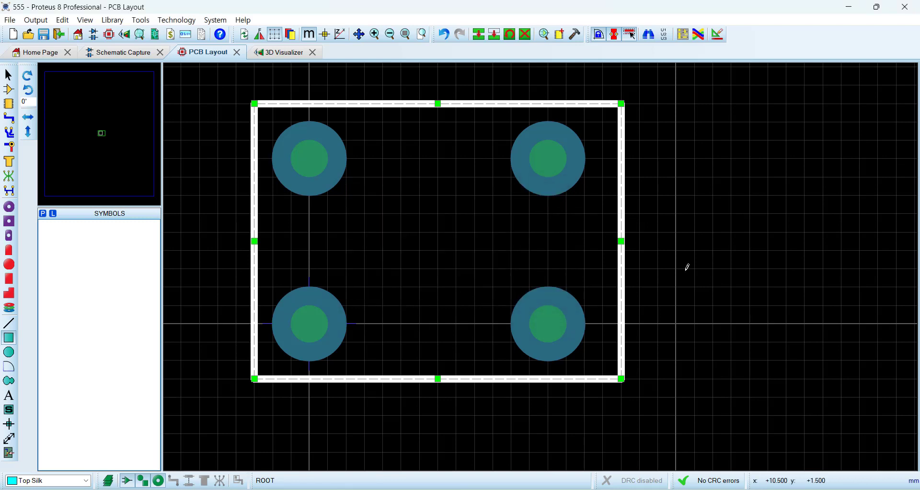
pyautogui.click(674, 274)
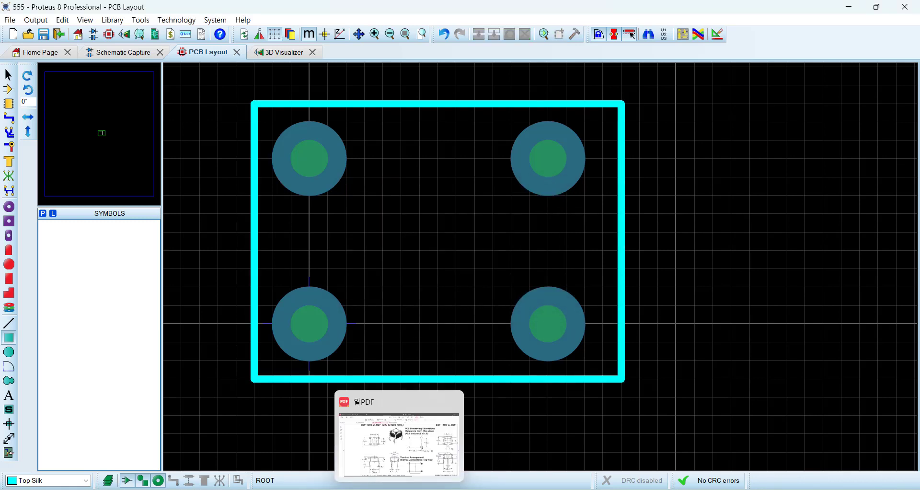
# Set the width and height of the Top Silk box around the pads to 8 mm each
pyautogui.click(400, 489)
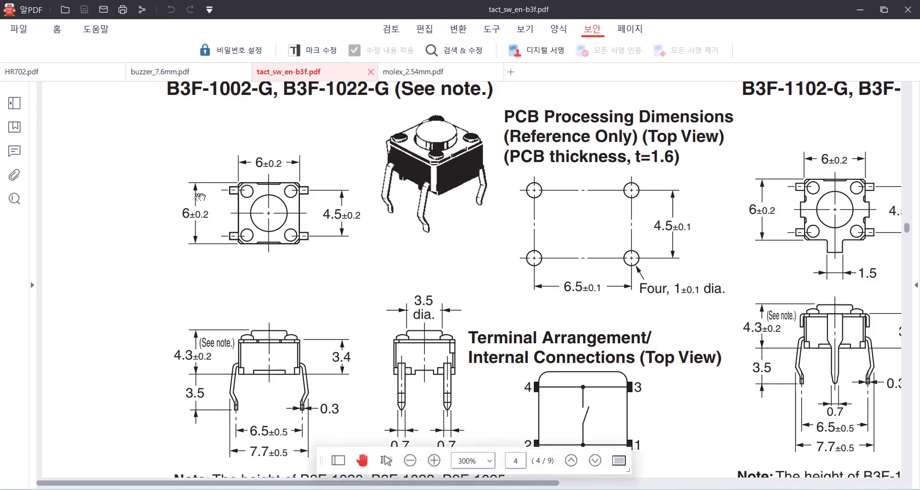
pyautogui.click(861, 10)
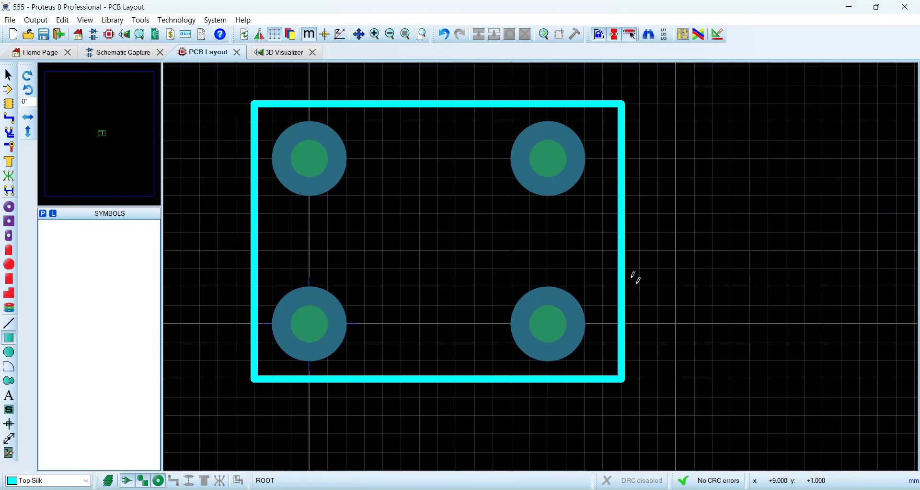
pyautogui.rightClick(624, 242)
pyautogui.click(646, 260)
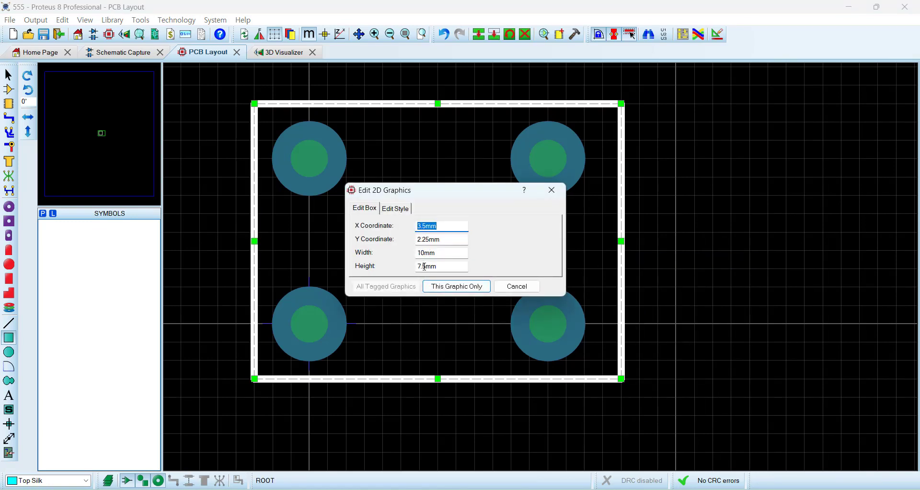
pyautogui.moveTo(426, 254); pyautogui.dragTo(397, 255)
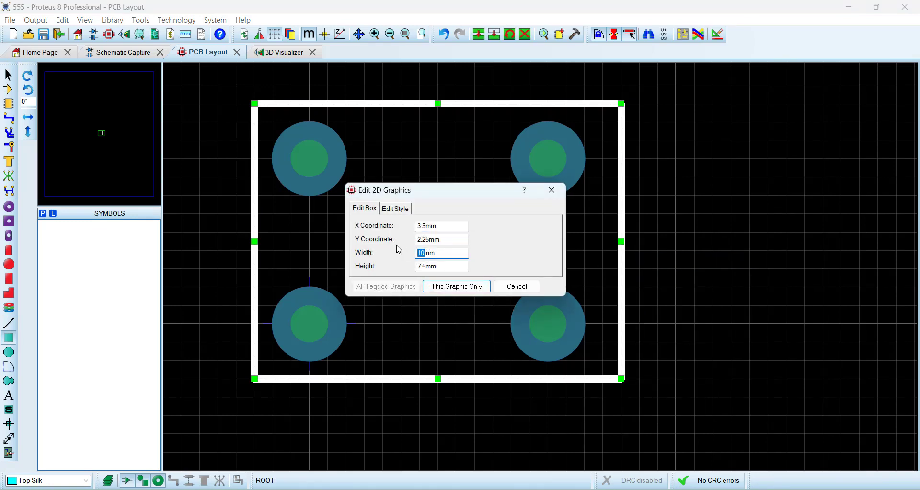
pyautogui.write('8')
pyautogui.moveTo(428, 265); pyautogui.dragTo(416, 267)
pyautogui.write('8')
pyautogui.click(456, 286)
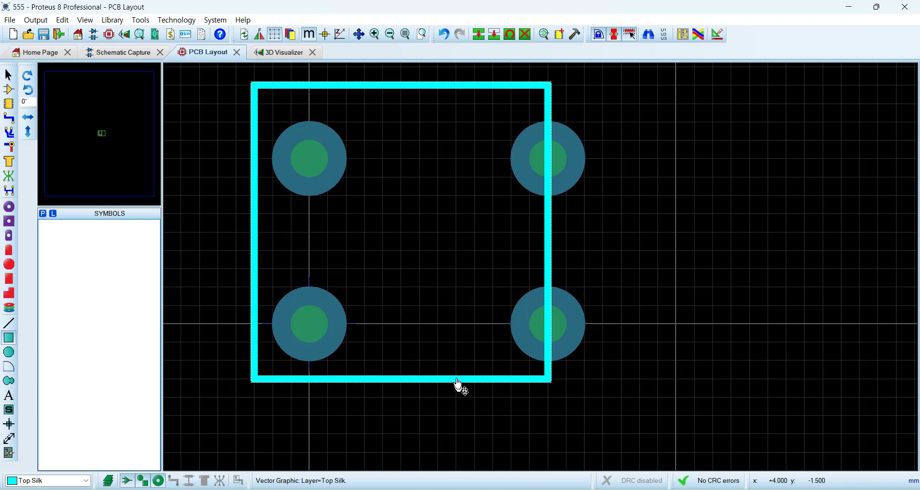
pyautogui.doubleClick(550, 259)
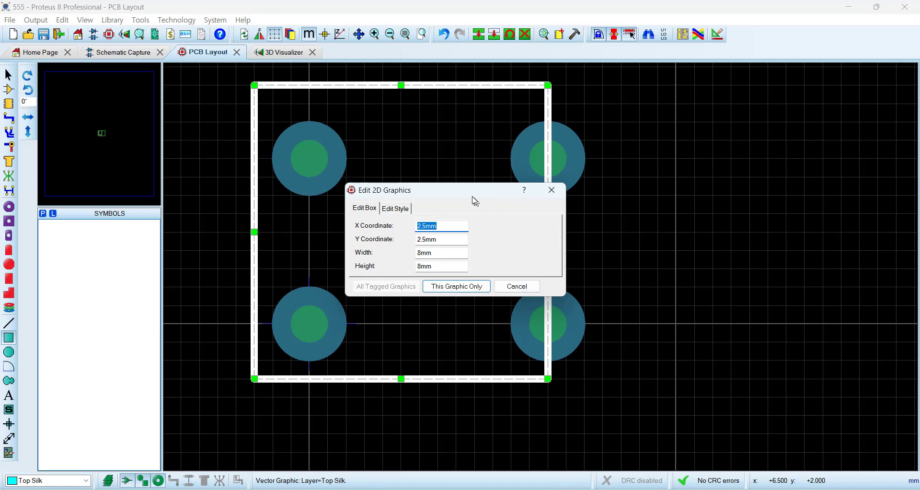
pyautogui.click(517, 286)
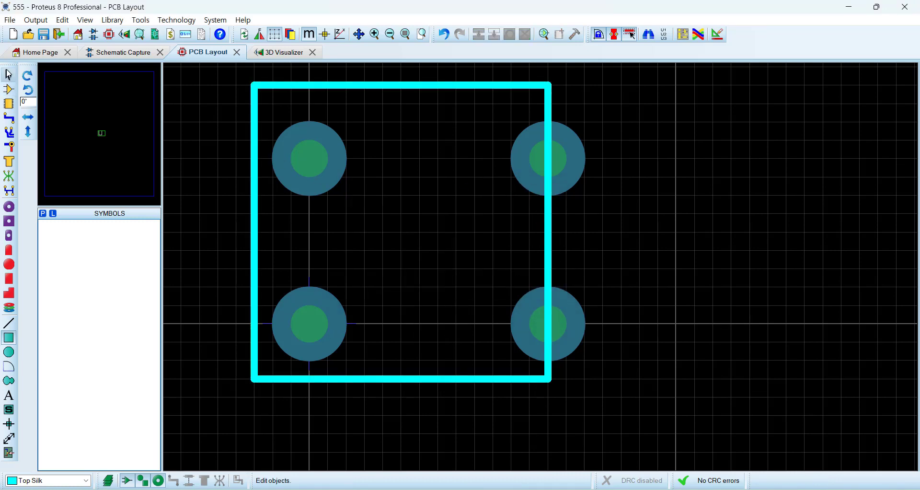
# Stretch the silkscreen box to about 9.5 mm wide past pads at X 6.5 mm, and lower its upper edge to make it about 7.5 mm high
pyautogui.click(8, 75)
pyautogui.click(252, 235)
pyautogui.moveTo(253, 233)
pyautogui.mouseDown()
pyautogui.moveTo(272, 243)
pyautogui.moveTo(255, 250)
pyautogui.mouseUp()
pyautogui.click(557, 252)
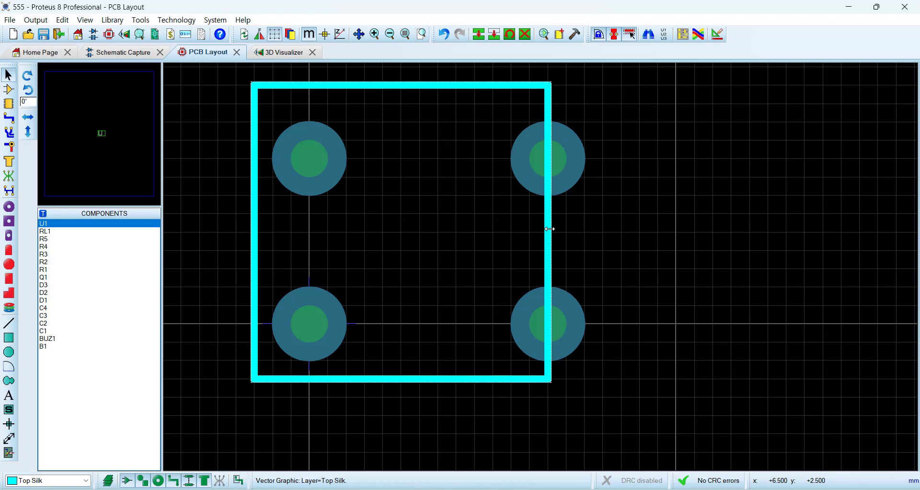
pyautogui.click(549, 231)
pyautogui.moveTo(548, 232); pyautogui.dragTo(603, 232)
pyautogui.click(709, 322)
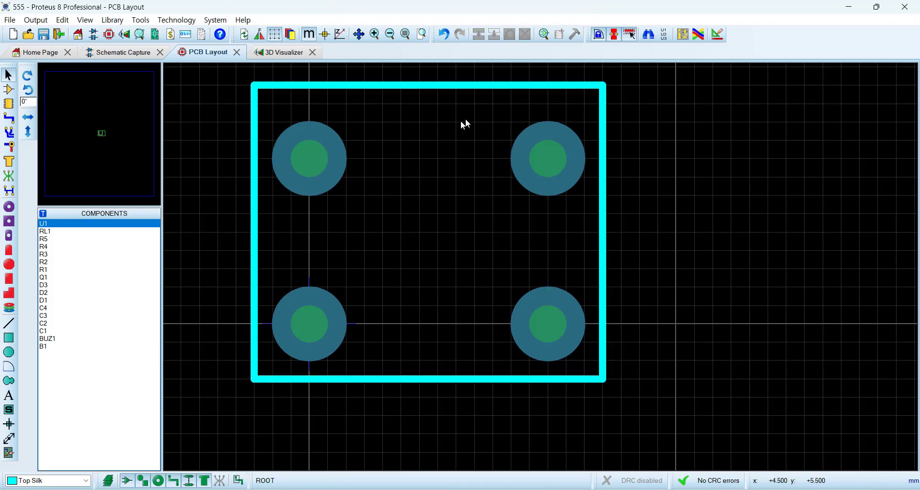
pyautogui.click(430, 88)
pyautogui.moveTo(429, 88); pyautogui.dragTo(430, 103)
pyautogui.click(442, 218)
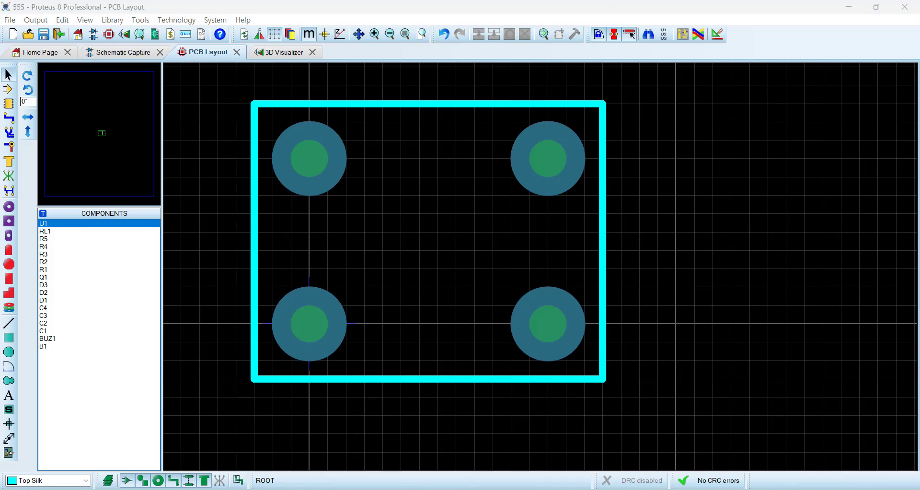
# Switch to the tact_sw_en-b3f.pdf datasheet and examine the pin numbering in the Terminal Arrangement/Internal Connections diagram
pyautogui.hotkey('alt', 'Tab')
pyautogui.moveTo(390, 269); pyautogui.dragTo(335, 261)
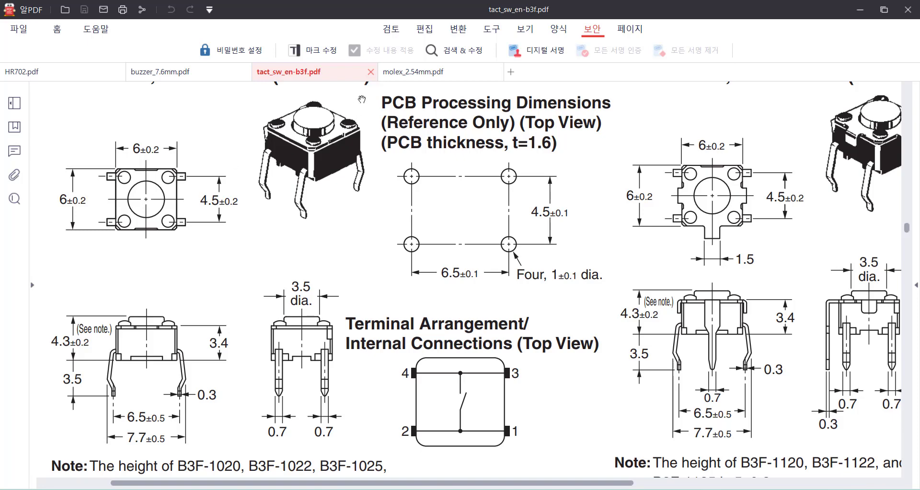
pyautogui.moveTo(387, 460)
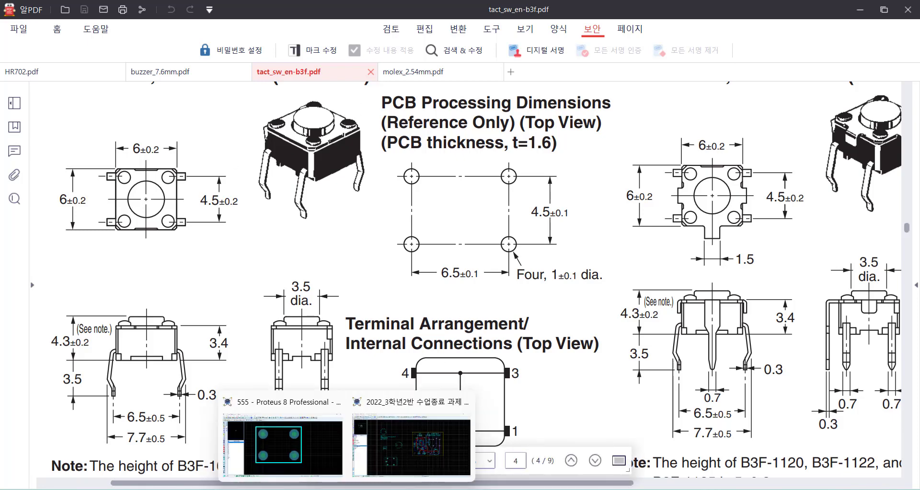
pyautogui.click(305, 471)
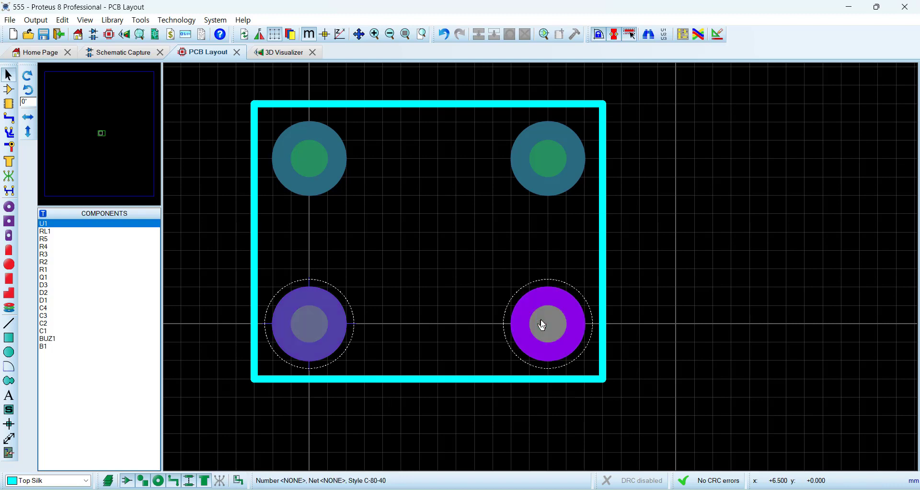
pyautogui.doubleClick(309, 330)
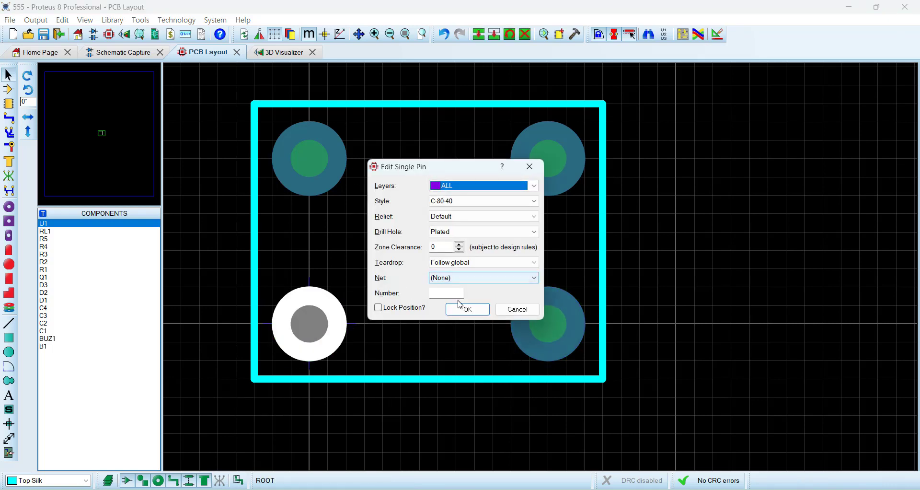
pyautogui.click(515, 309)
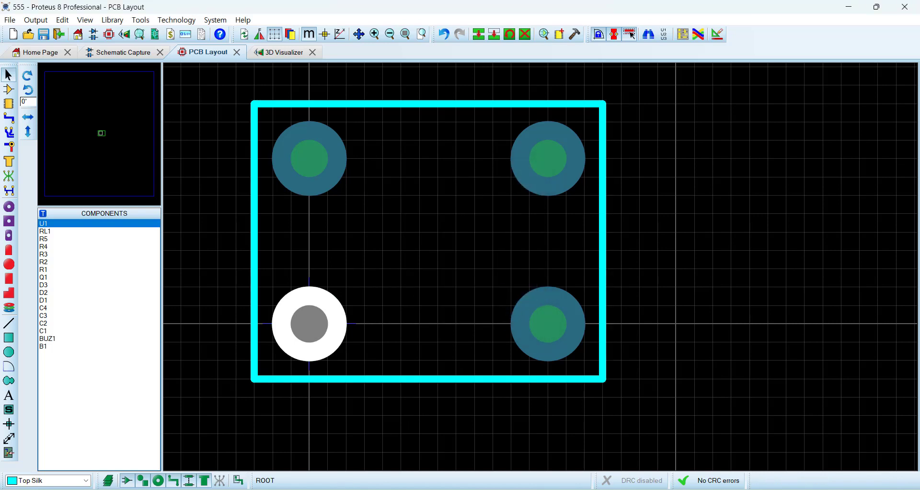
pyautogui.click(403, 433)
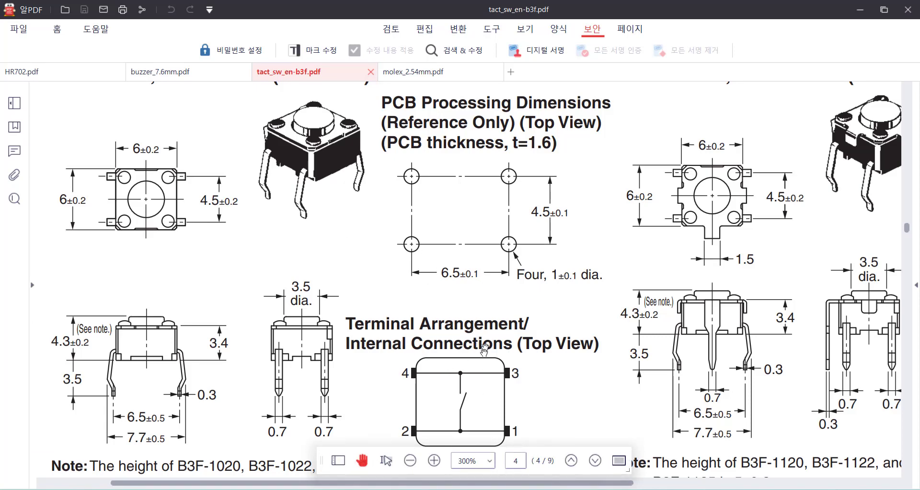
pyautogui.scroll(-3, 557, 253)
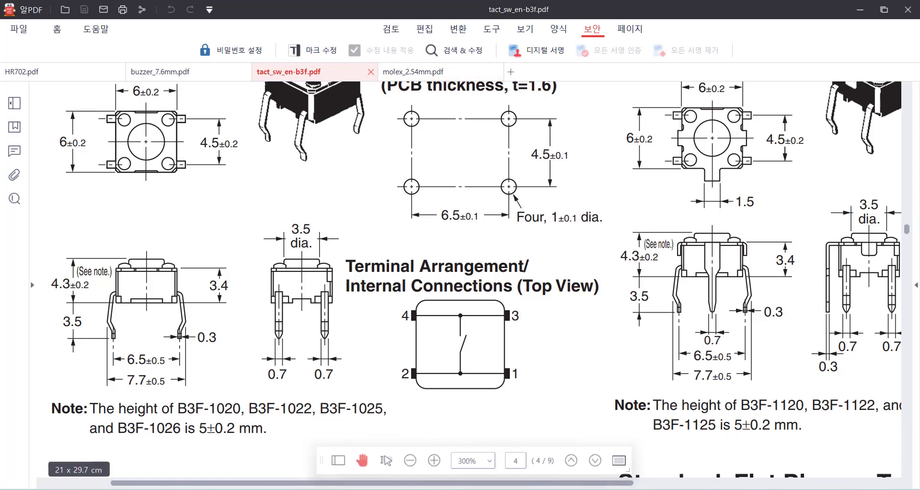
pyautogui.click(283, 443)
# Assign pin number 1 to the pad at the origin and pin number 2 to the pad at X 6.5 mm, Y 0
pyautogui.doubleClick(309, 324)
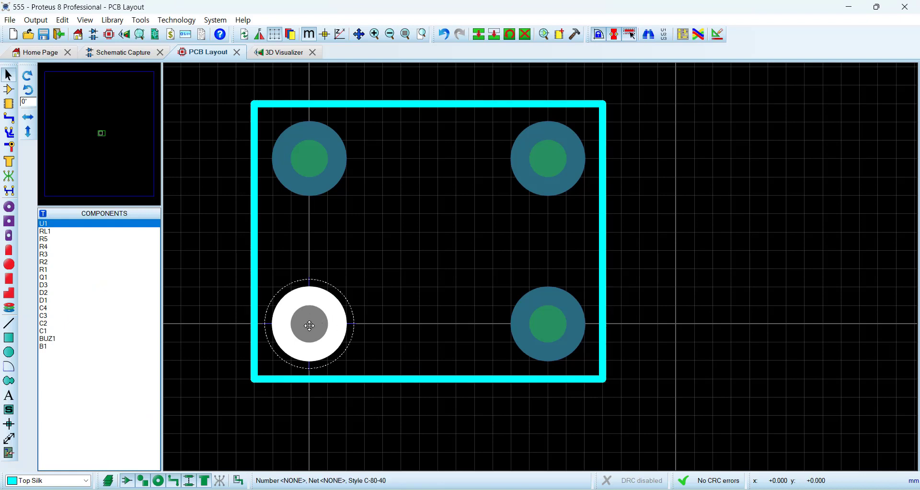
pyautogui.click(444, 293)
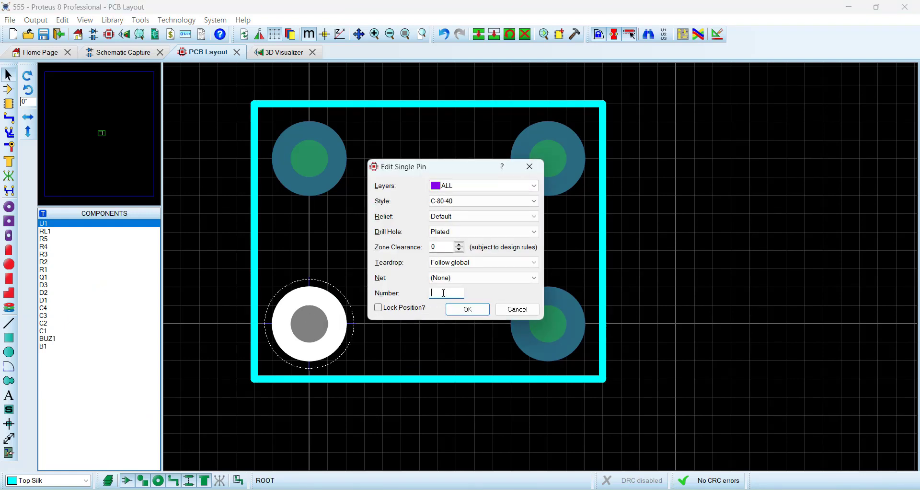
pyautogui.write('1')
pyautogui.click(467, 310)
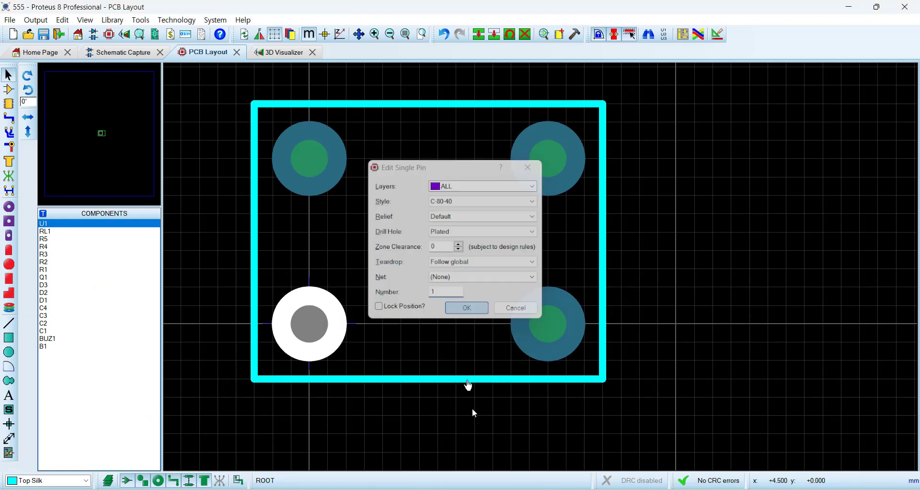
pyautogui.doubleClick(549, 320)
pyautogui.click(445, 293)
pyautogui.write('2')
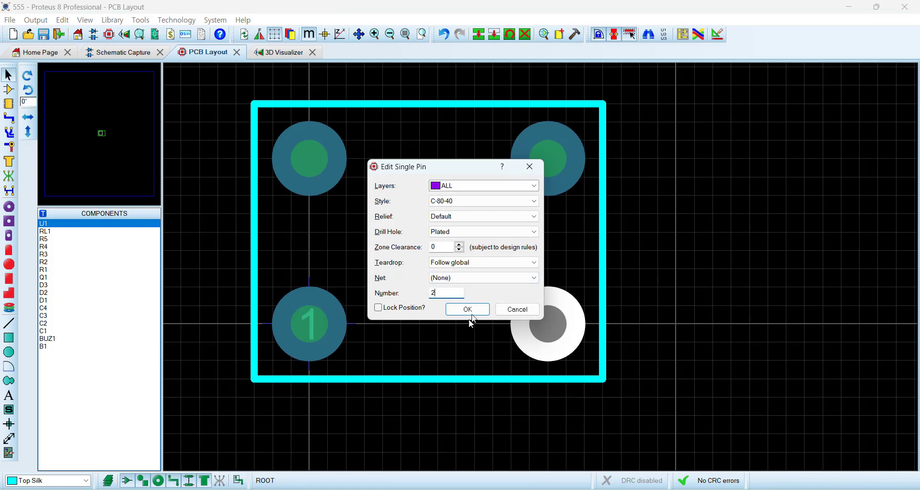
pyautogui.click(469, 309)
# Assign pin number 3 to the pad above pin 1 and pin number 4 to the pad above pin 2
pyautogui.click(316, 161)
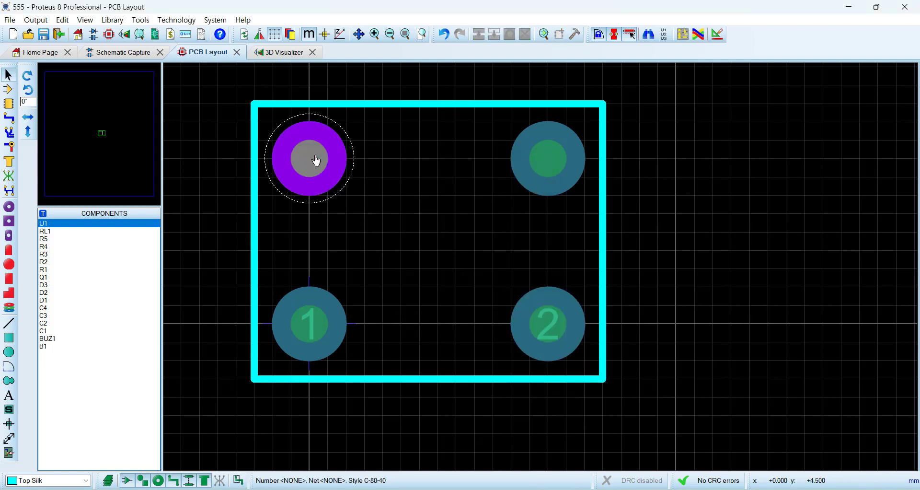
pyautogui.doubleClick(316, 160)
pyautogui.click(446, 292)
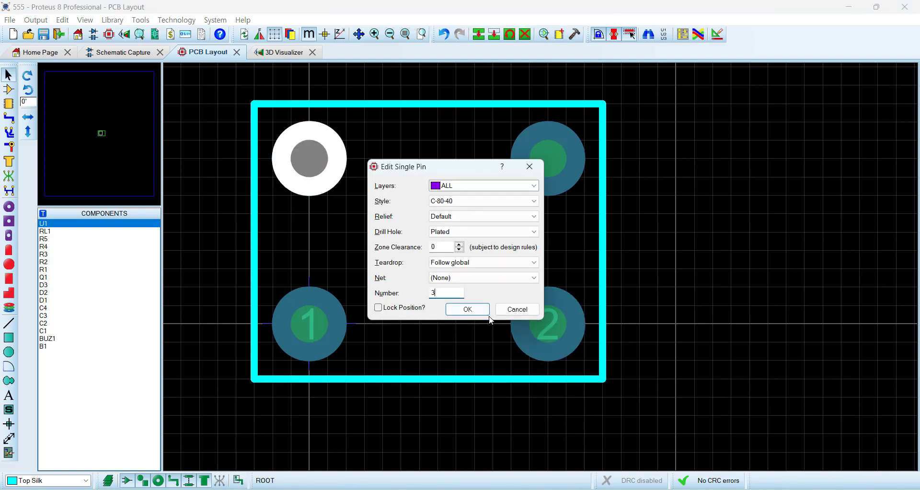
pyautogui.write('3')
pyautogui.click(474, 310)
pyautogui.click(549, 161)
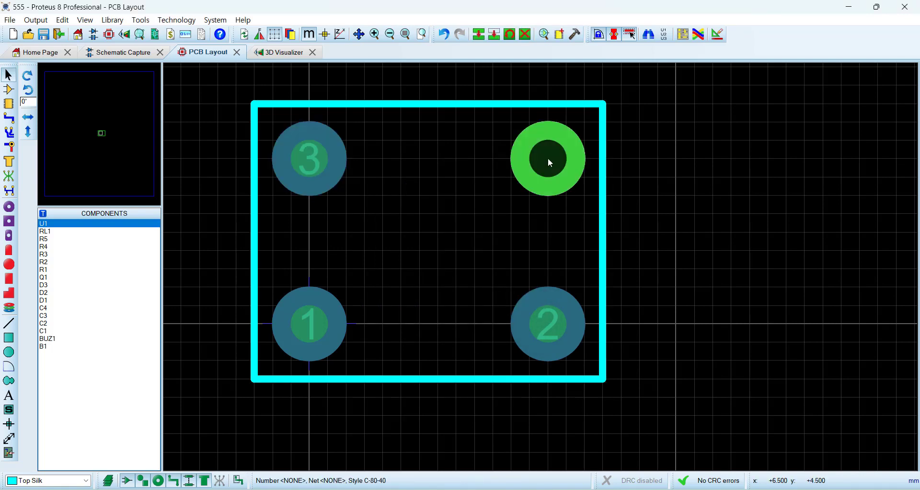
pyautogui.doubleClick(550, 162)
pyautogui.click(447, 292)
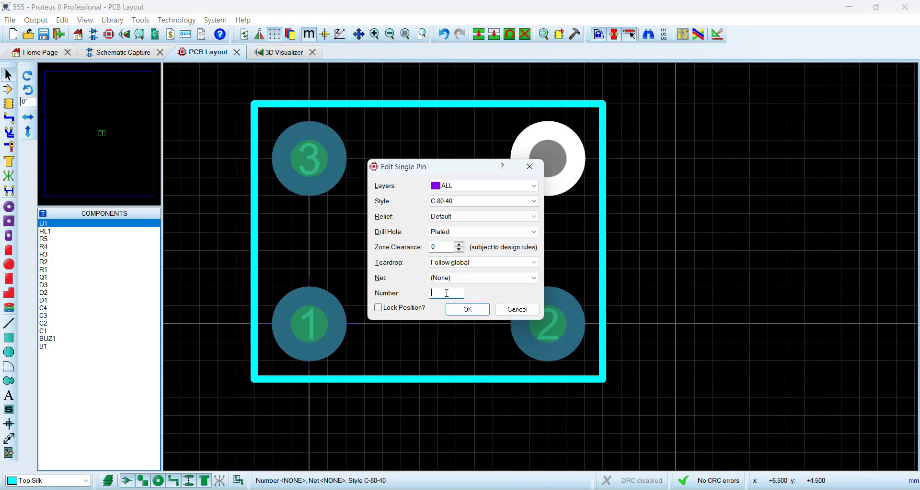
pyautogui.click(481, 311)
# Draw two horizontal Top Silk lines about 3.5 mm long, one between pads 1 and 2 and one between pads 3 and 4
pyautogui.scroll(-1, 485, 377)
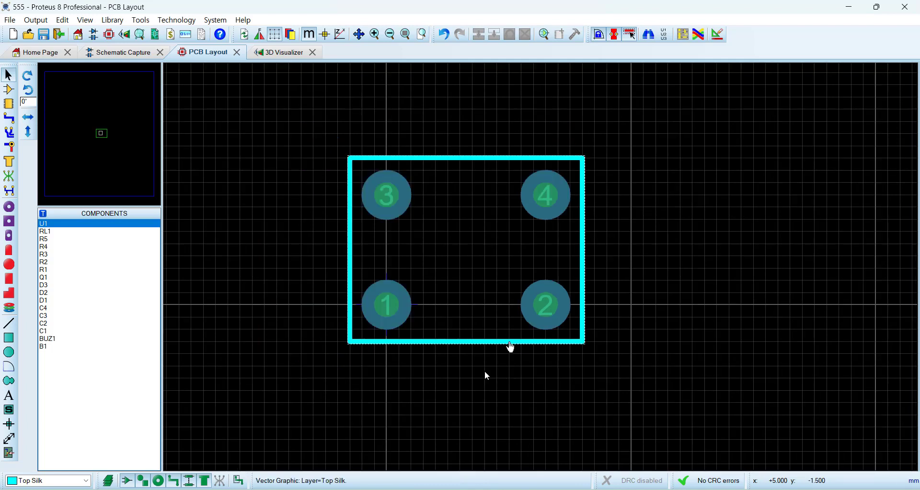
pyautogui.scroll(1, 542, 267)
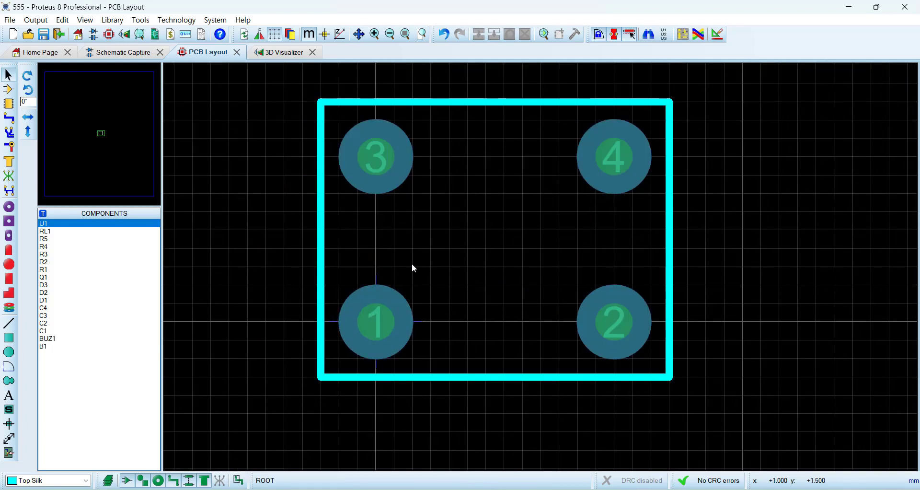
pyautogui.click(14, 321)
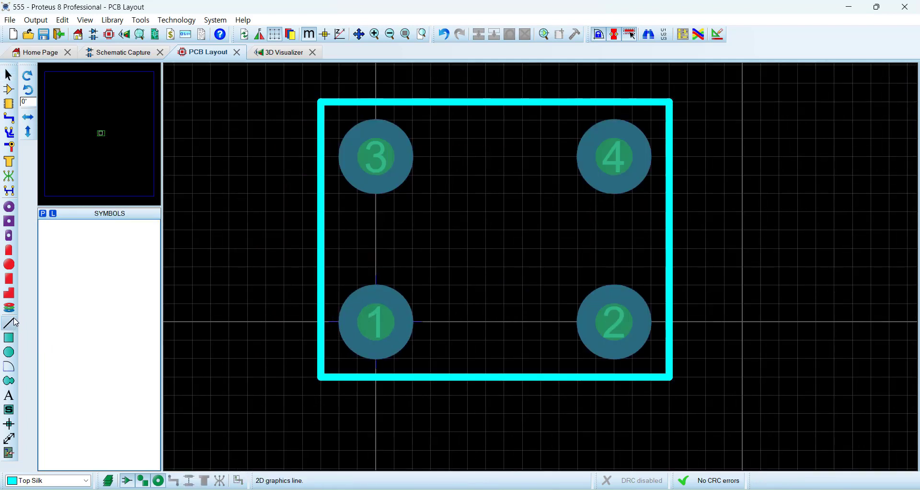
pyautogui.click(9, 89)
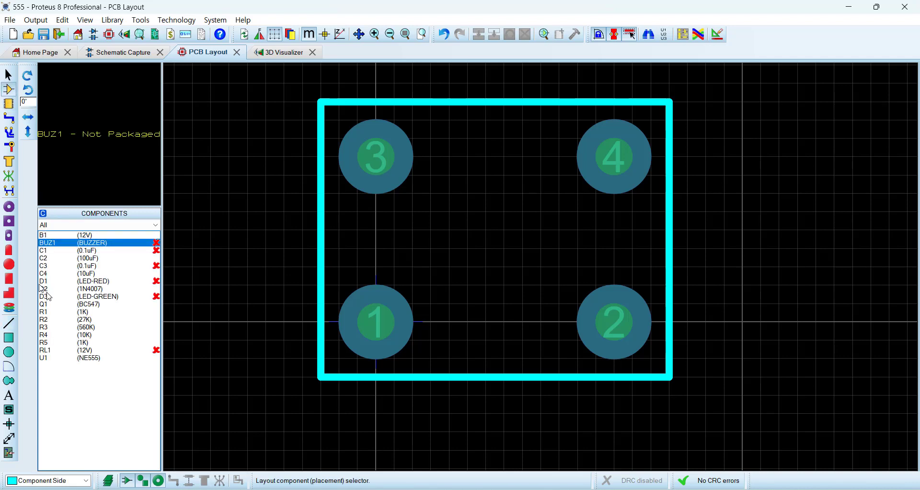
pyautogui.click(9, 323)
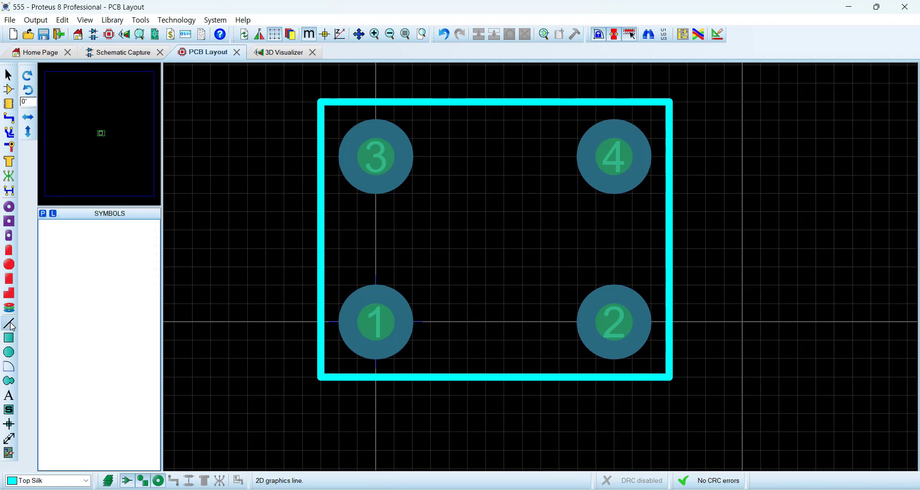
pyautogui.click(434, 320)
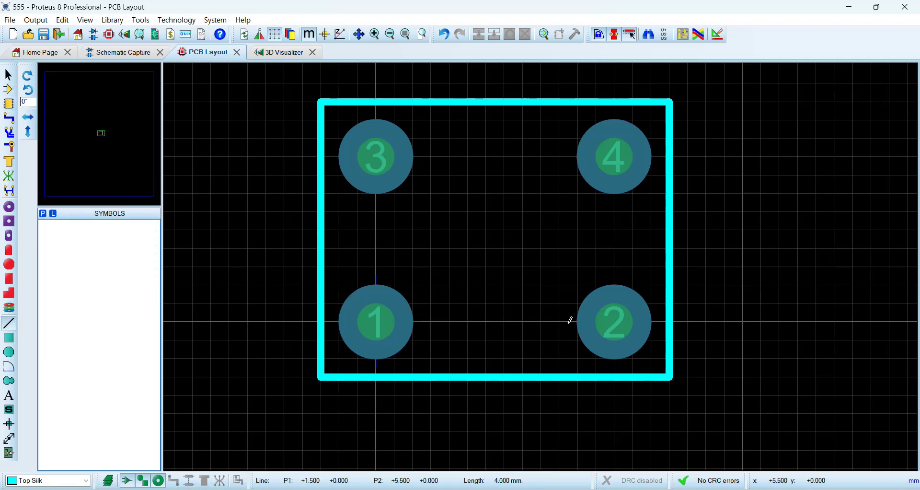
pyautogui.click(561, 322)
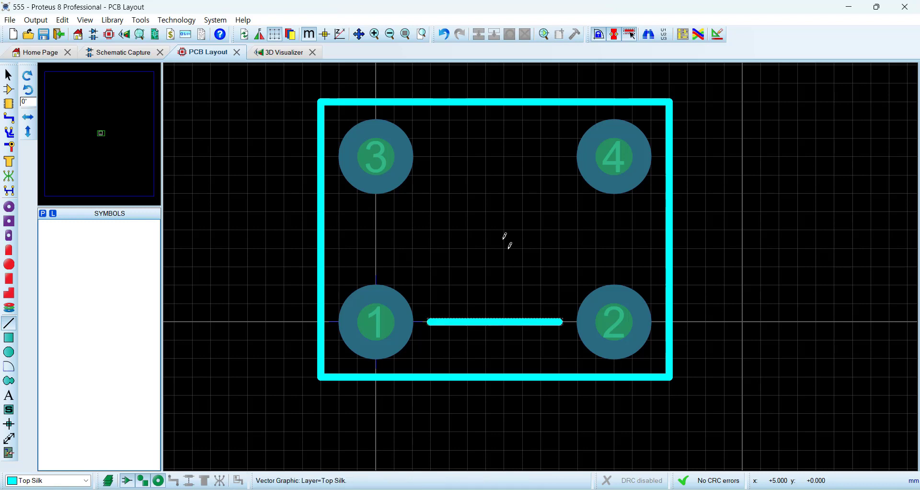
pyautogui.click(434, 157)
pyautogui.click(561, 156)
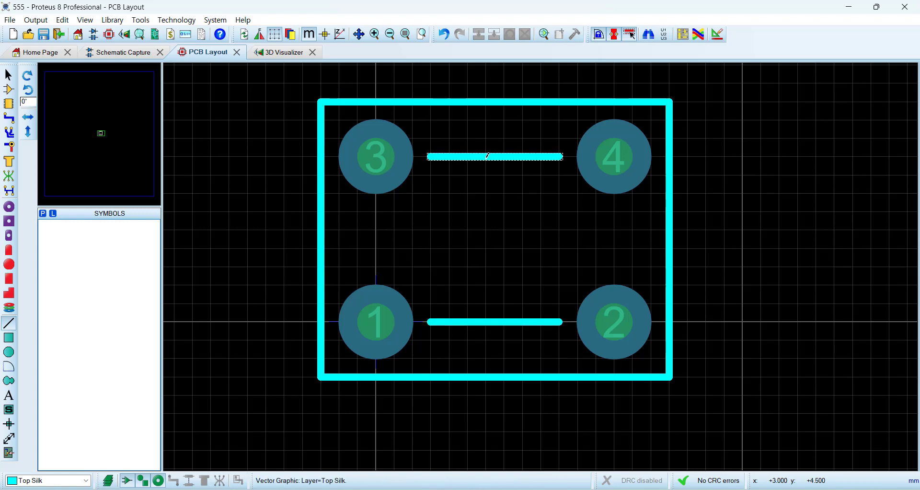
# Draw two vertical Top Silk stubs about 1.5 mm long at X 3 mm, running inward from the two horizontal lines
pyautogui.click(486, 156)
pyautogui.click(486, 214)
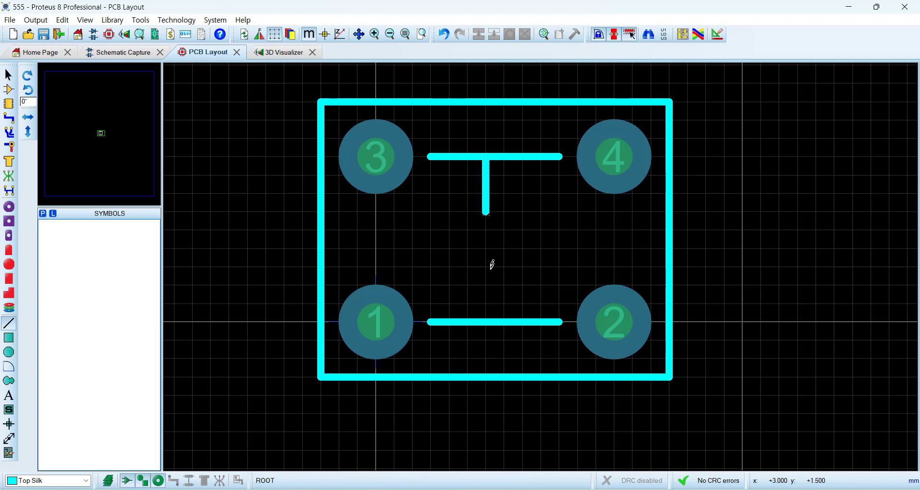
pyautogui.click(486, 263)
pyautogui.click(486, 321)
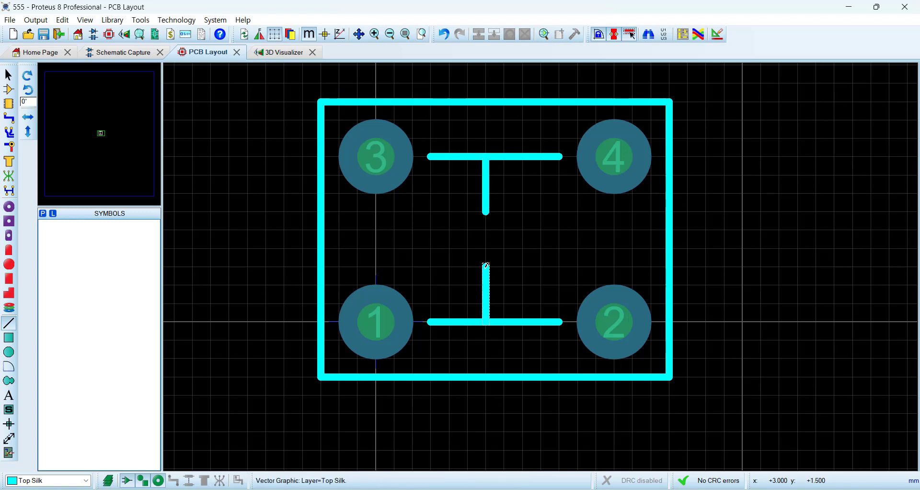
# Draw a diagonal Top Silk line from the lower stub's inner end to about X 4 mm, Y 3 mm
pyautogui.click(486, 264)
pyautogui.click(525, 211)
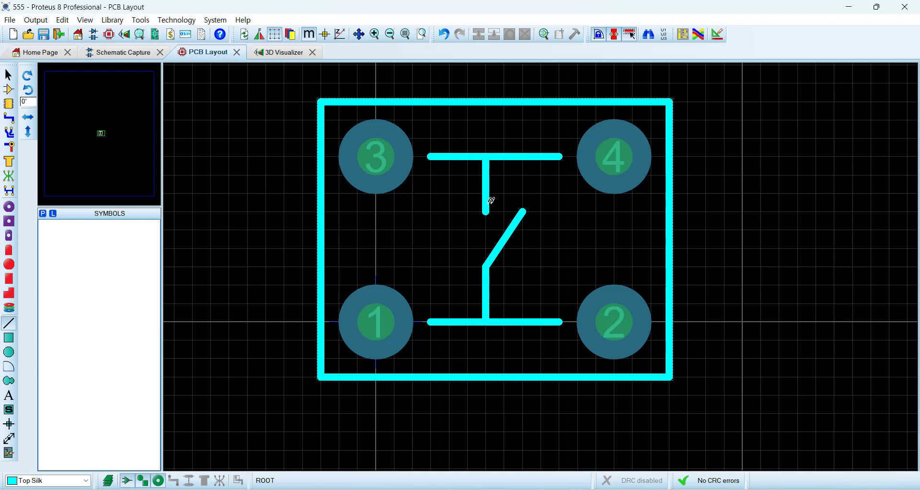
# Set the snap grid to 0.1 mm and shift the upper vertical stub about 0.3 mm to the right
pyautogui.click(86, 21)
pyautogui.click(167, 195)
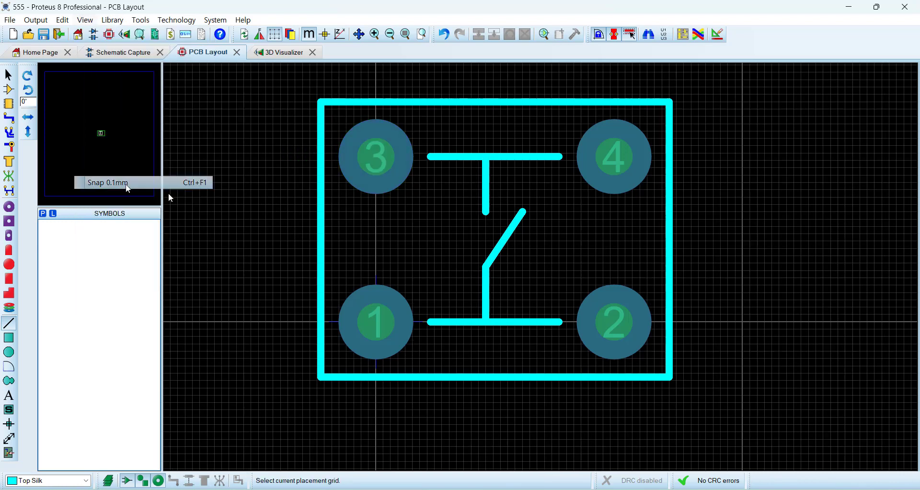
pyautogui.rightClick(487, 184)
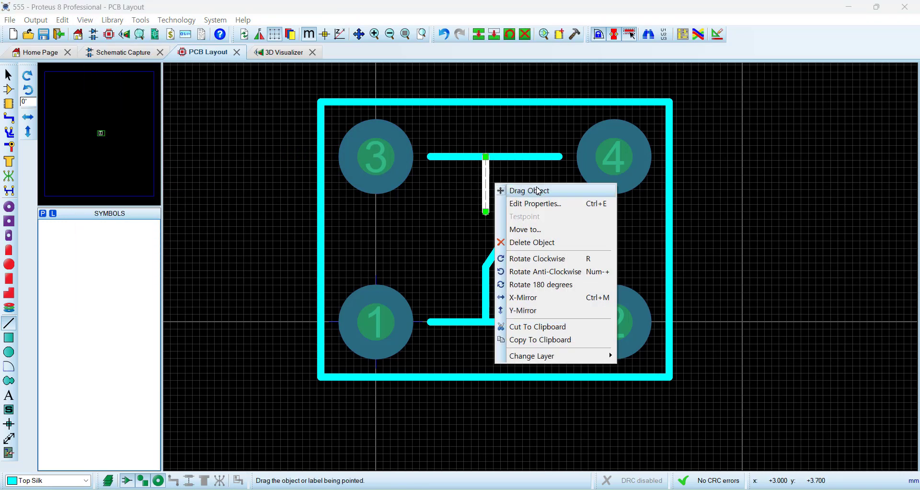
pyautogui.click(515, 189)
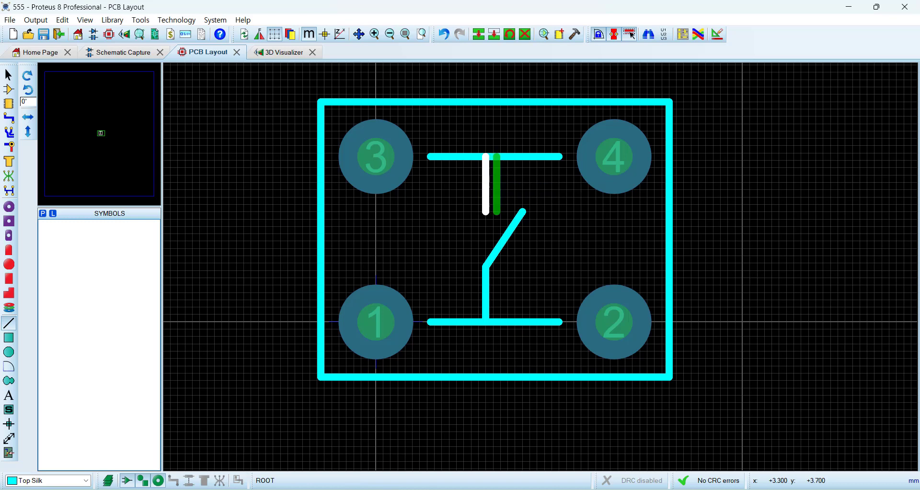
pyautogui.click(561, 209)
pyautogui.click(560, 211)
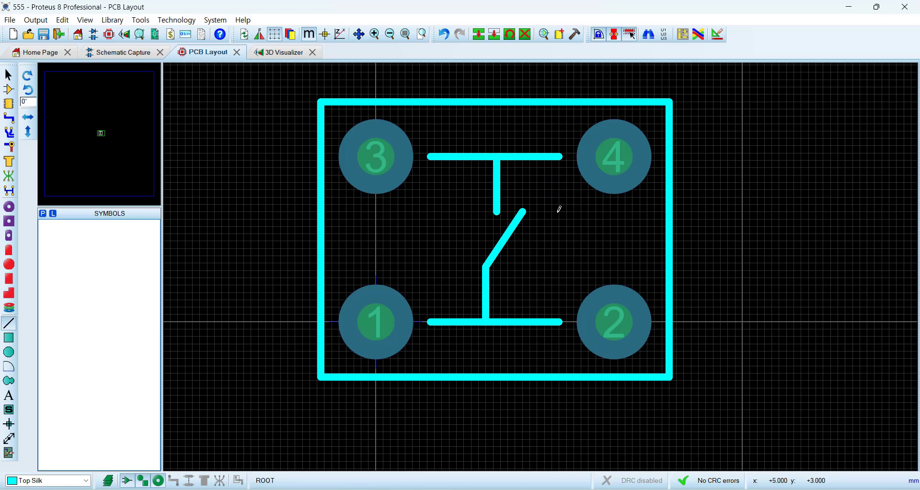
# Shift the lower vertical stub and the diagonal line about 0.3 mm to the right, keeping them joined end to end
pyautogui.rightClick(496, 286)
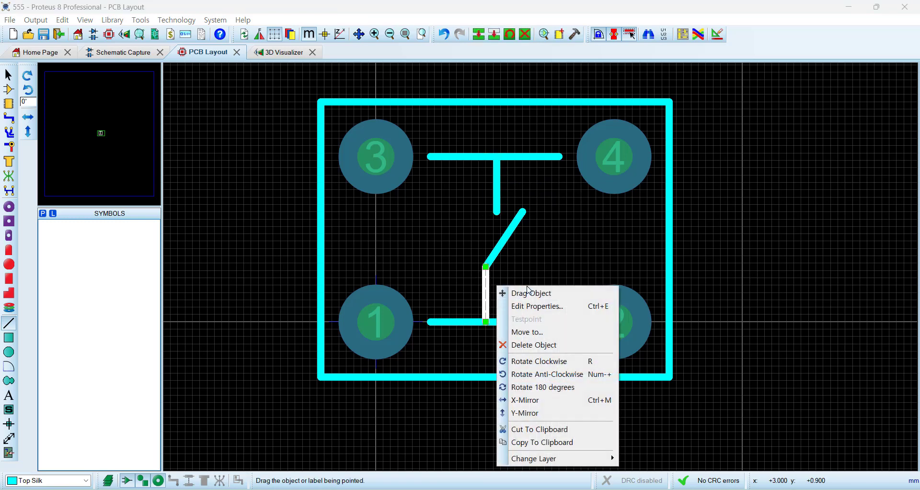
pyautogui.click(527, 293)
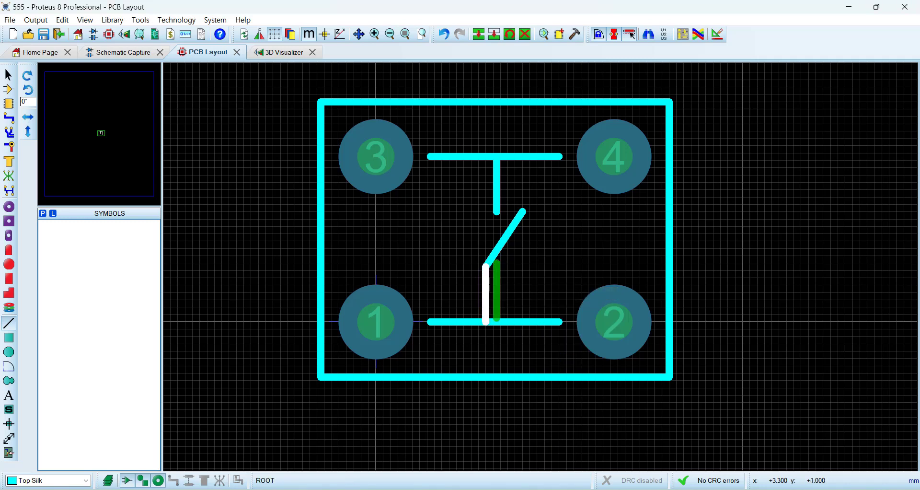
pyautogui.click(497, 285)
pyautogui.rightClick(528, 235)
pyautogui.rightClick(516, 222)
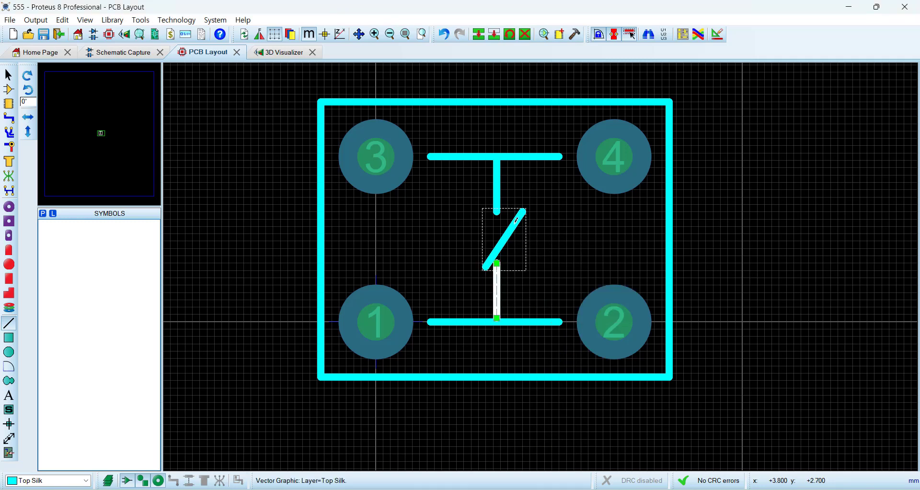
pyautogui.rightClick(516, 220)
pyautogui.click(533, 225)
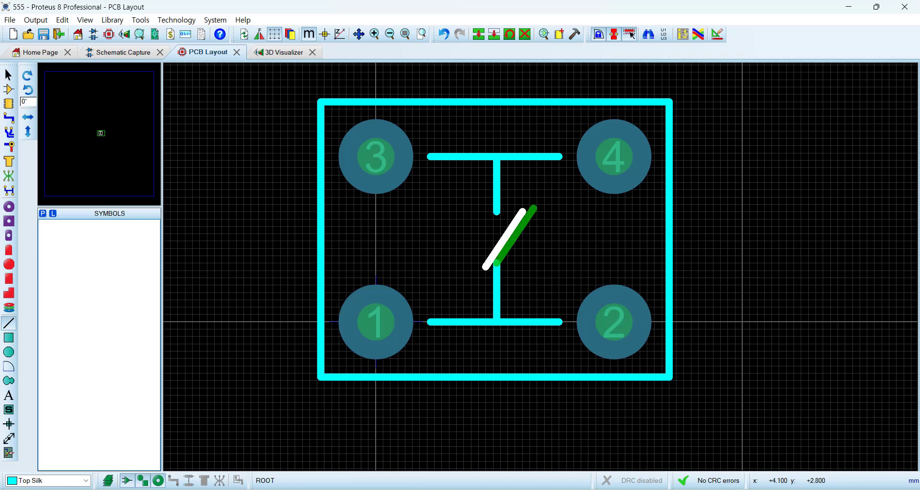
pyautogui.click(551, 232)
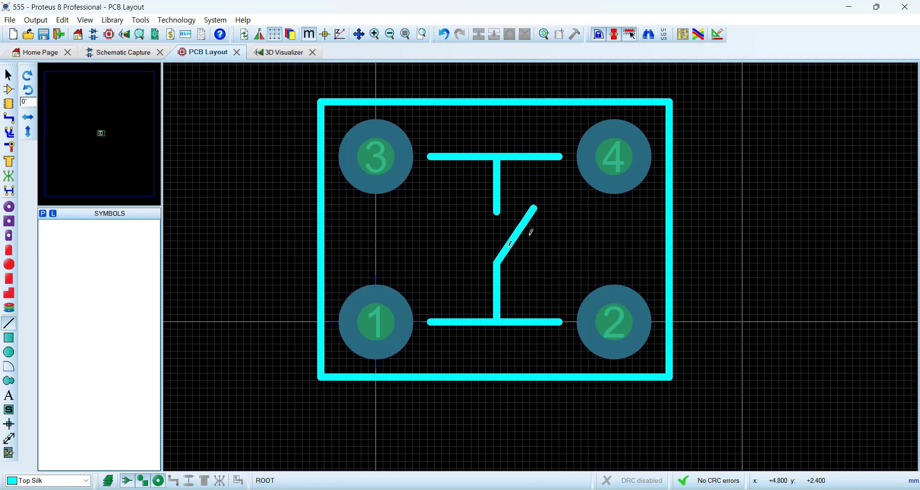
# Set the snap grid to 0.5 mm and start Make Package for the entire switch footprint
pyautogui.click(87, 22)
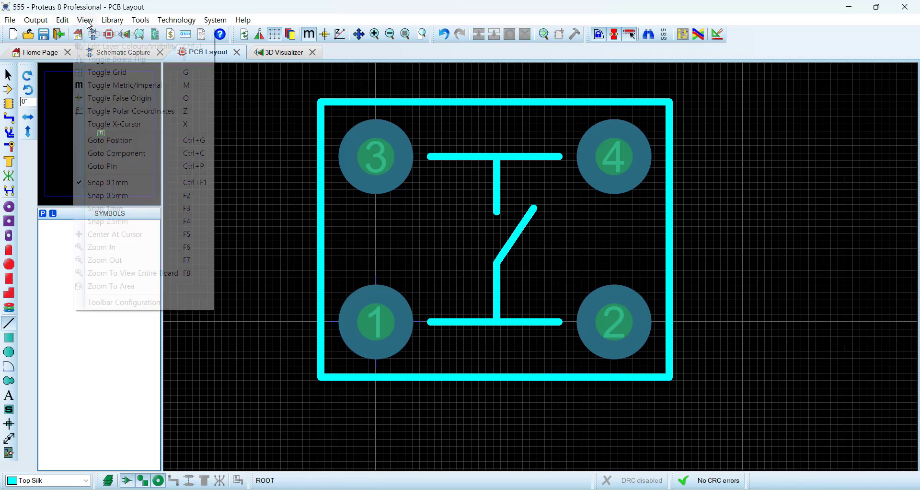
pyautogui.click(108, 195)
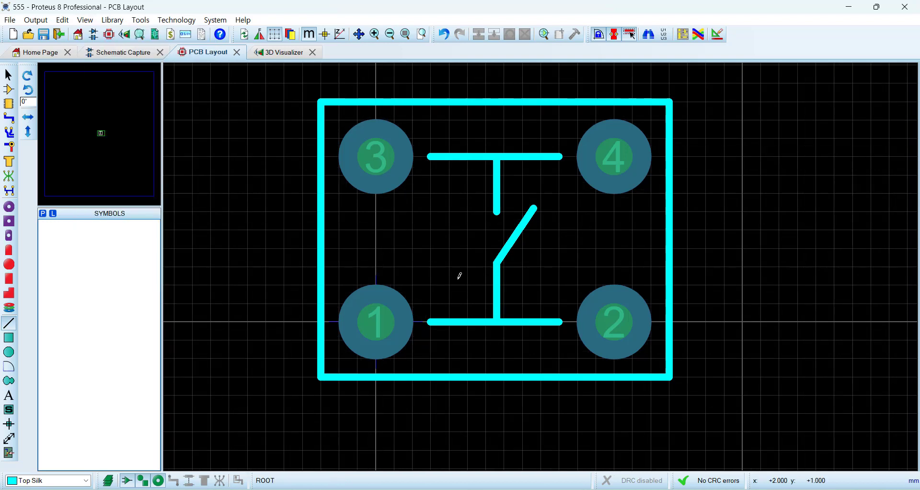
pyautogui.scroll(-1, 459, 276)
pyautogui.moveTo(333, 119); pyautogui.dragTo(737, 413)
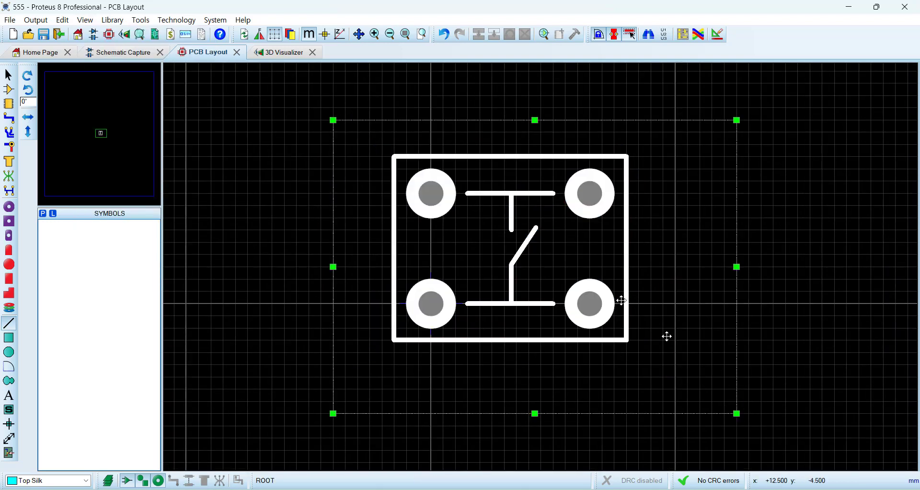
pyautogui.click(561, 35)
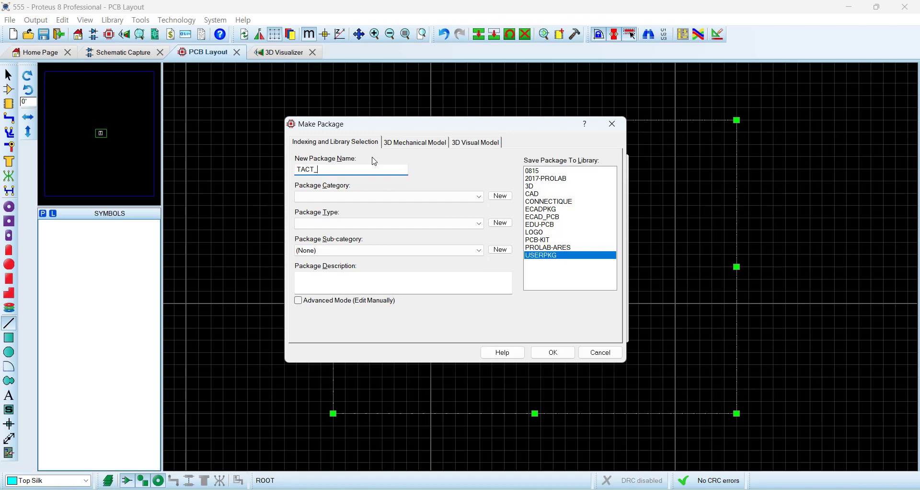
# Check the switch series in the tact_sw_en-b3f.pdf datasheet and name the new package TACT-B3F
pyautogui.click(397, 489)
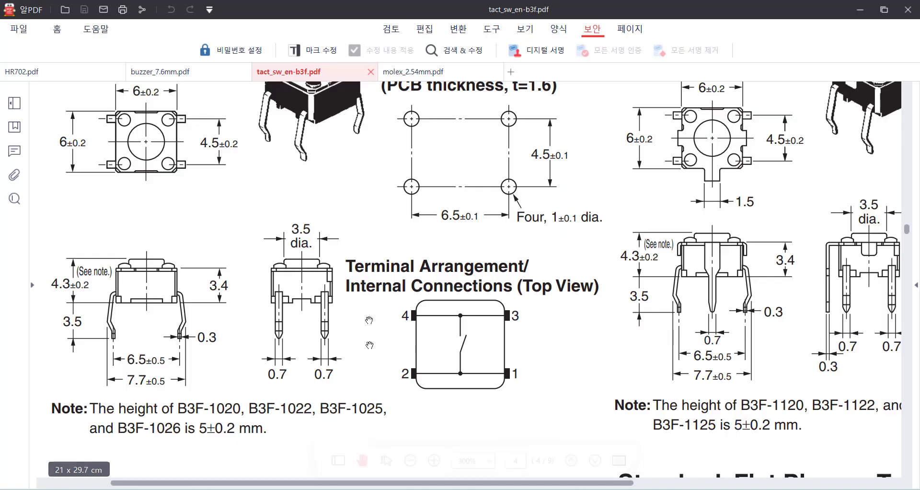
pyautogui.scroll(3, 380, 274)
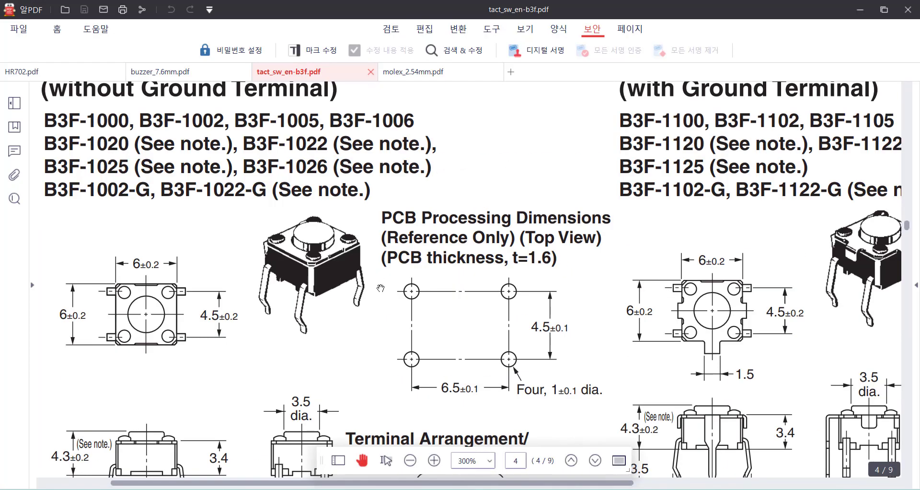
pyautogui.click(861, 9)
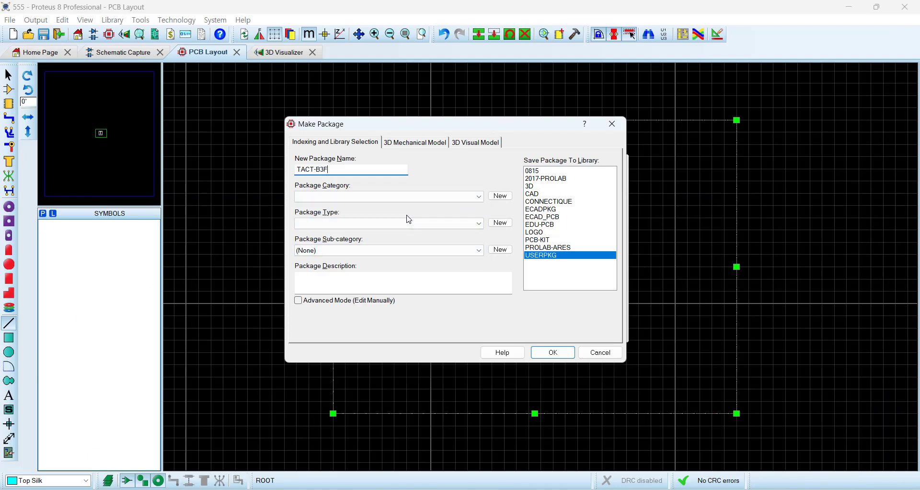
# Set the package category to Miscellaneous and the package type to Through Hole
pyautogui.click(392, 197)
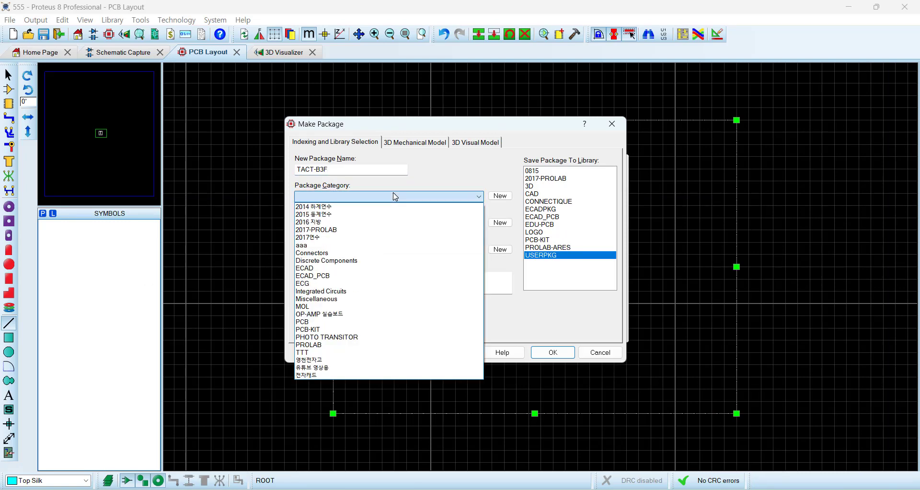
pyautogui.click(349, 307)
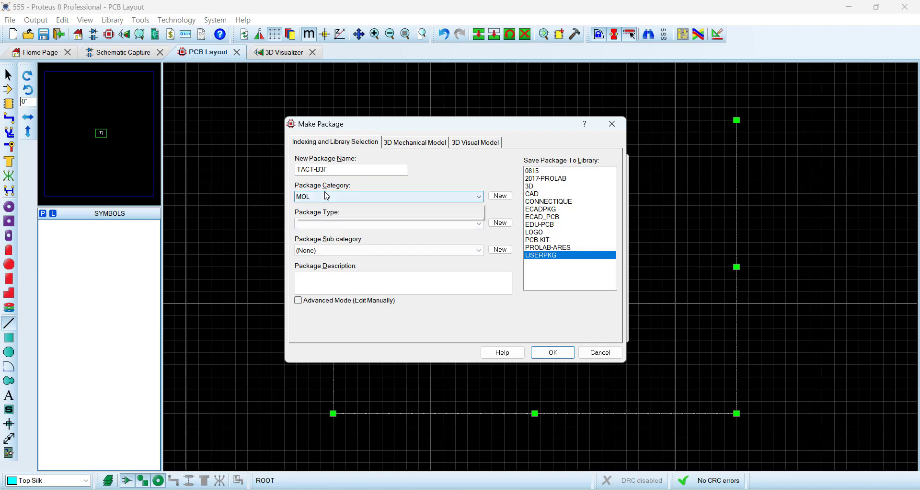
pyautogui.click(355, 197)
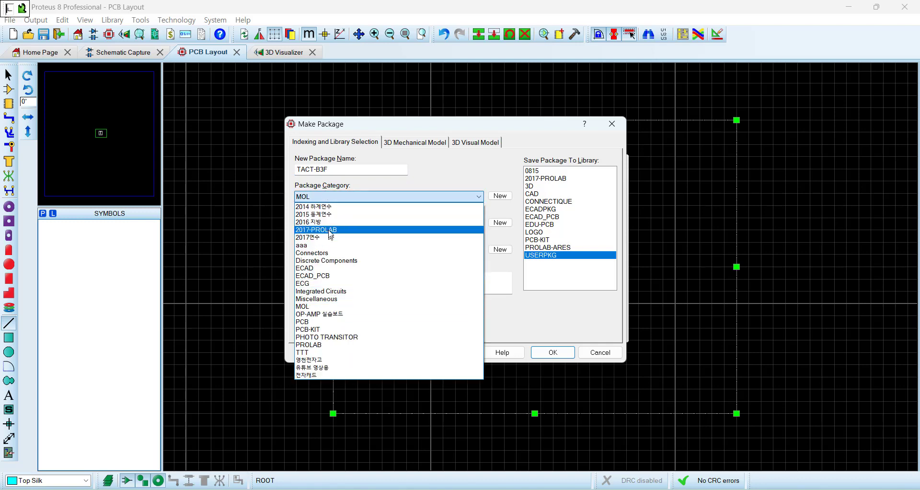
pyautogui.click(341, 179)
pyautogui.click(334, 197)
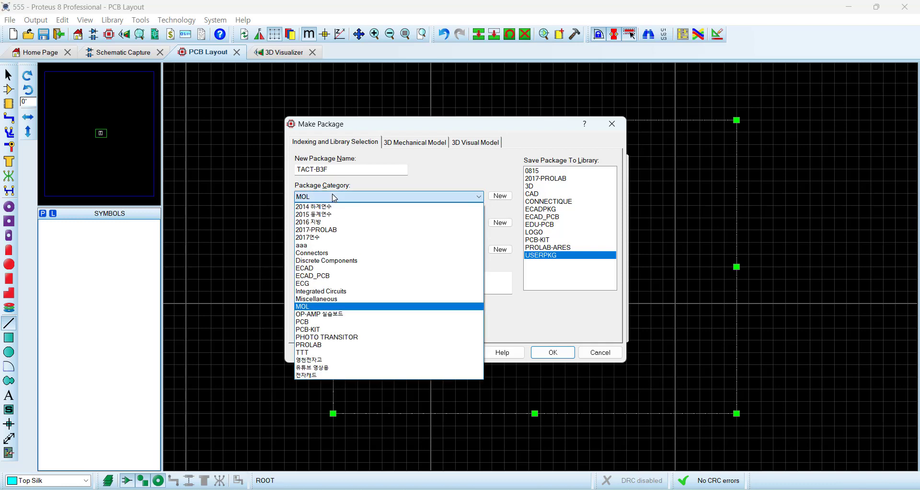
pyautogui.click(335, 300)
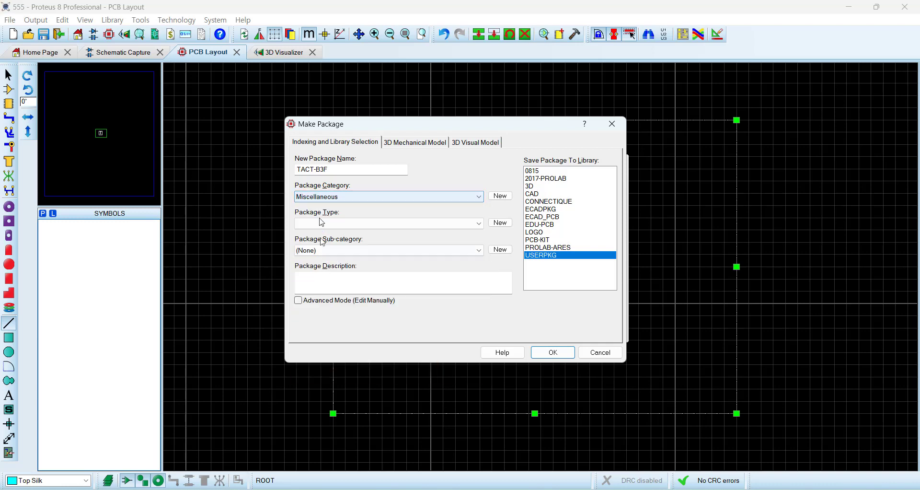
pyautogui.click(335, 223)
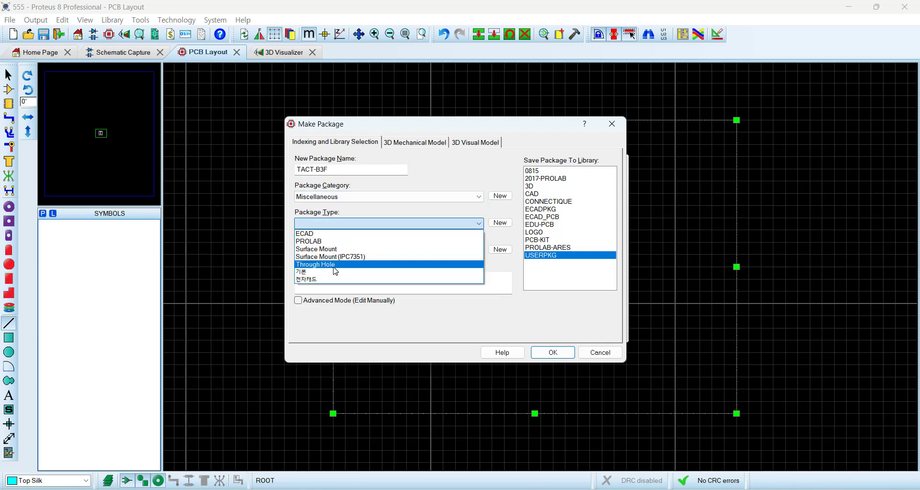
pyautogui.click(334, 266)
# Enter the package description "Tact switch 6.5-4.5mm" and set the 3D mechanical model source to M-CAD (STEP or IGES) File
pyautogui.click(336, 283)
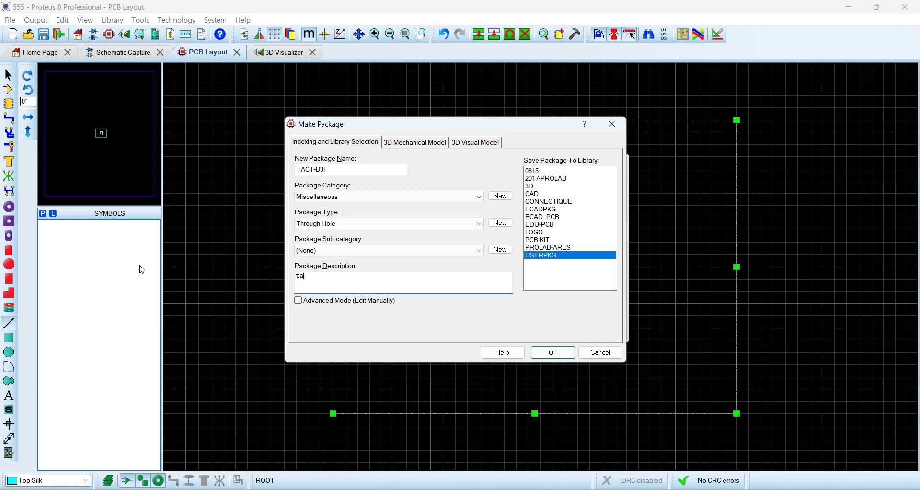
pyautogui.press('capslock')
pyautogui.press('capslock')
pyautogui.write('Tact switch 6.5-4.5mm')
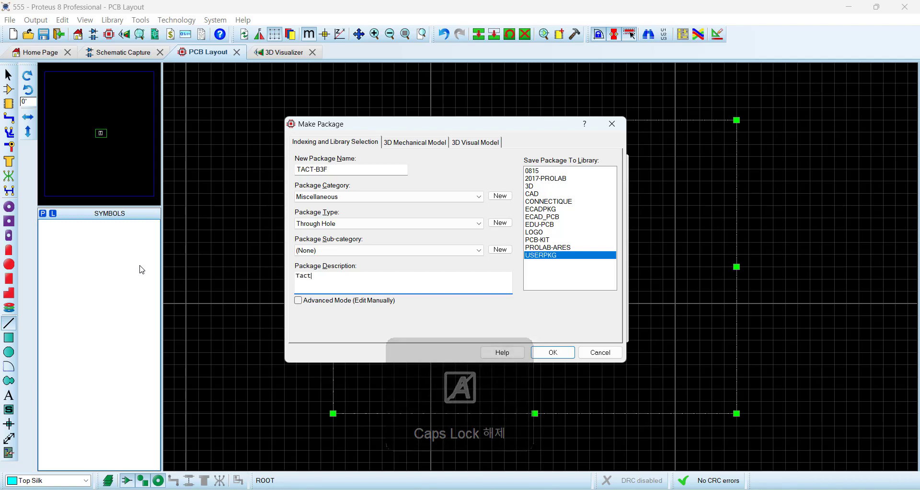
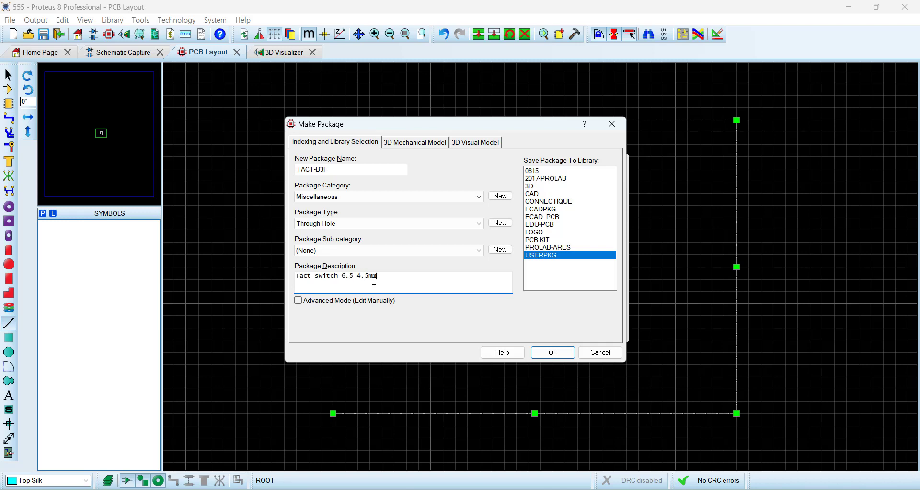
pyautogui.moveTo(391, 278); pyautogui.dragTo(296, 280)
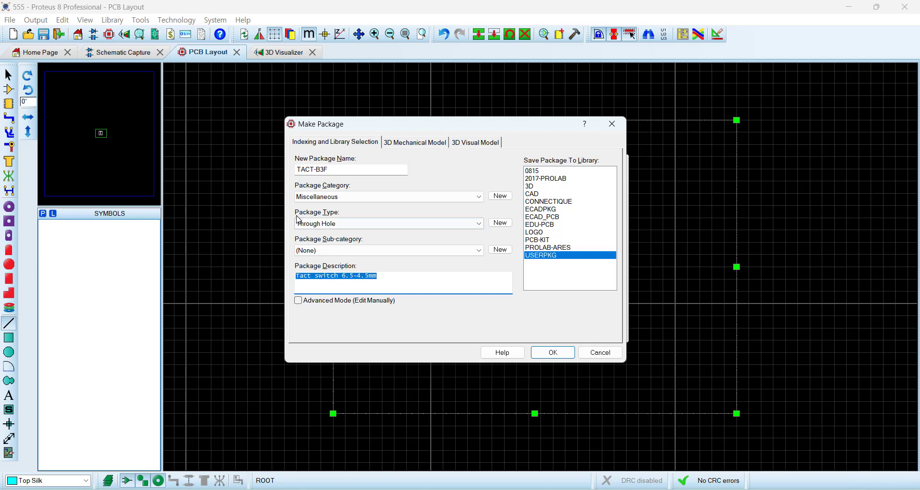
pyautogui.click(408, 143)
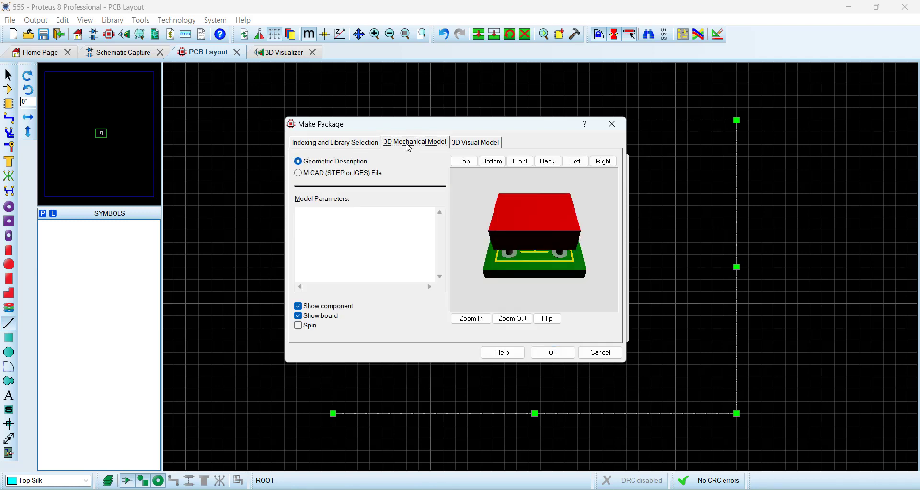
pyautogui.click(325, 173)
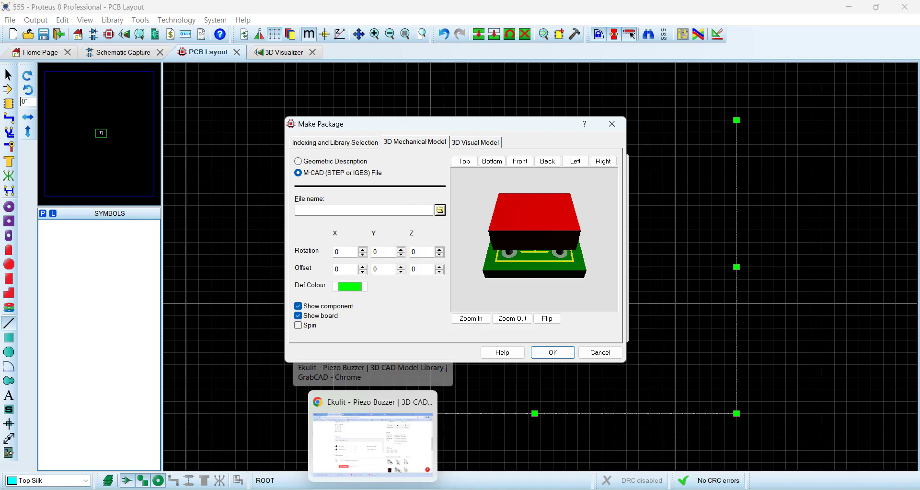
# Switch to Chrome and search the GrabCAD library for "tact switch b3f" instead of buzzer
pyautogui.click(364, 417)
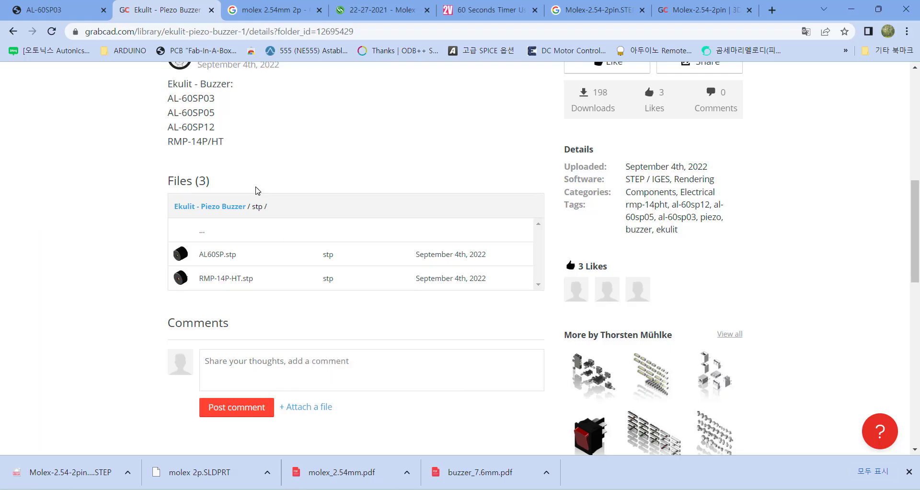
pyautogui.scroll(4, 257, 191)
pyautogui.scroll(5, 187, 133)
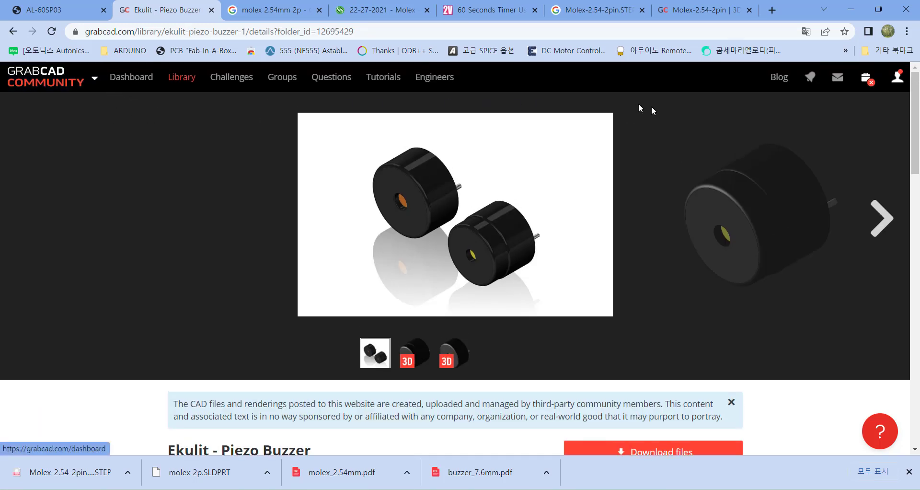
pyautogui.click(13, 33)
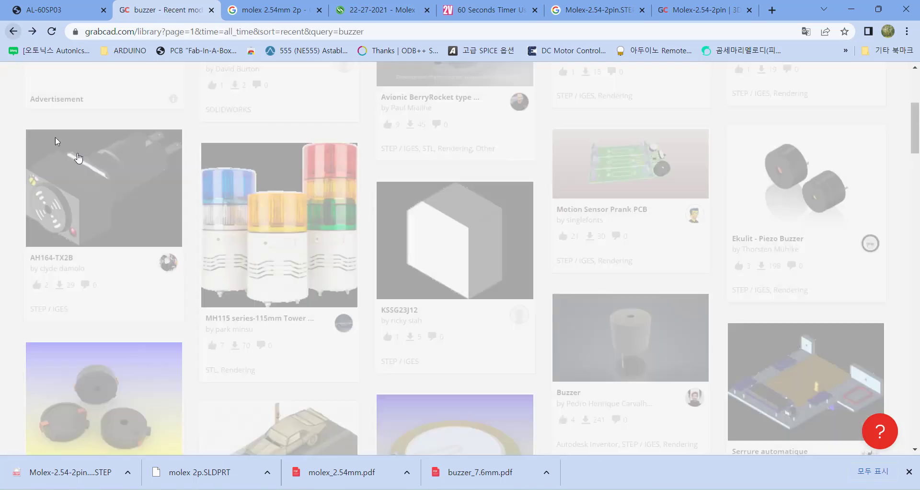
pyautogui.scroll(5, 113, 149)
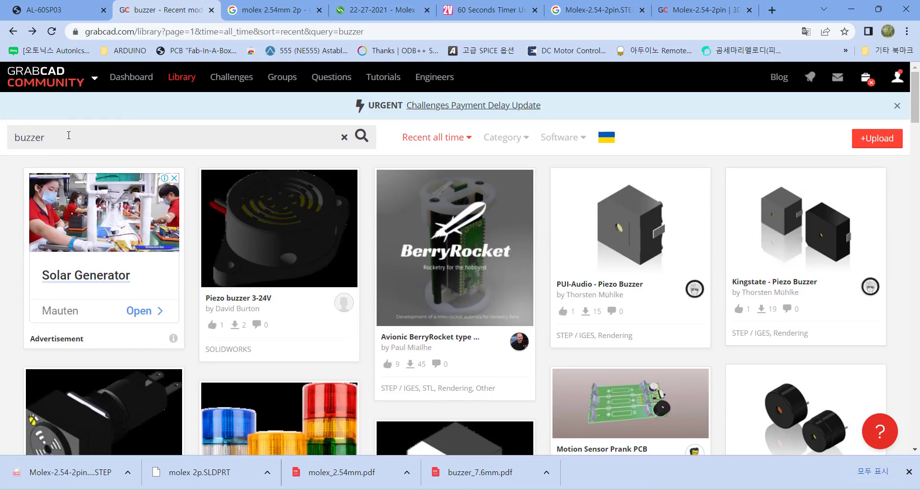
pyautogui.moveTo(67, 136); pyautogui.dragTo(2, 148)
pyautogui.write('tact switch b3f')
pyautogui.press('Return')
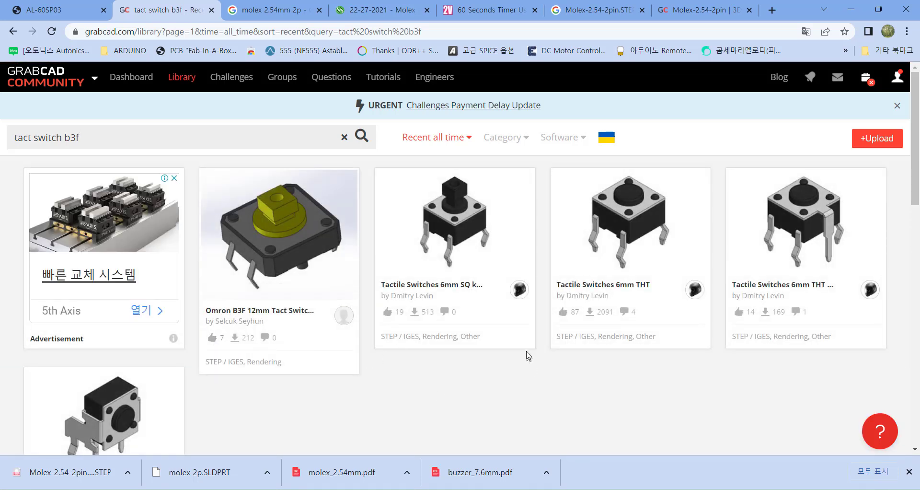
pyautogui.scroll(-1, 527, 349)
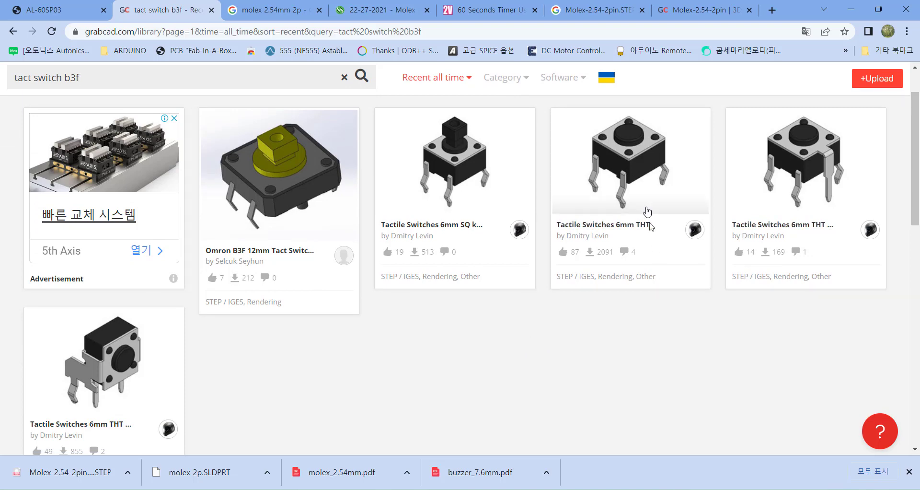
# Open the Tactile Switches 6mm THT model on GrabCAD and browse the STEP files in its models3d/Switches folder
pyautogui.click(613, 158)
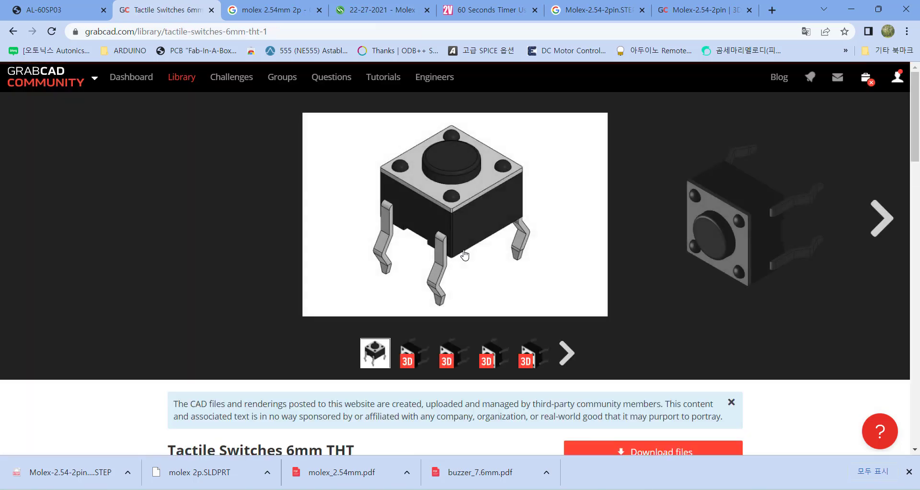
pyautogui.scroll(-6, 466, 253)
pyautogui.scroll(-1, 471, 247)
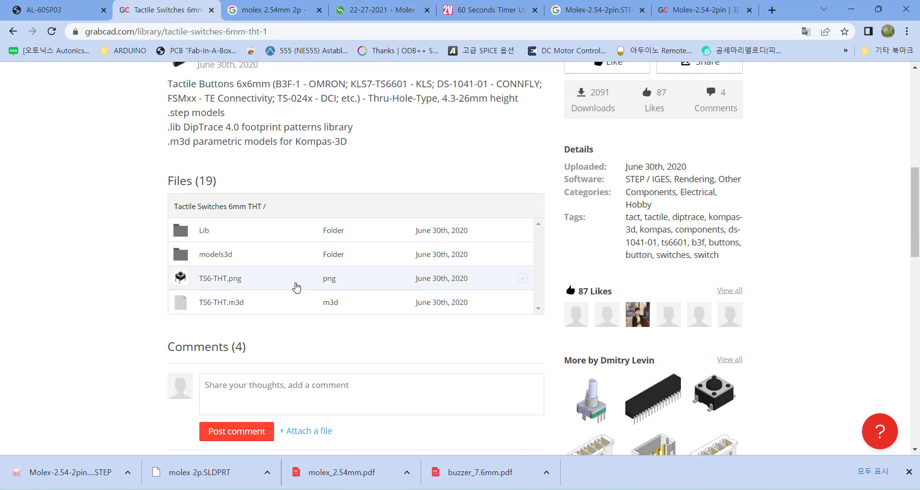
pyautogui.scroll(-1, 296, 287)
pyautogui.click(213, 195)
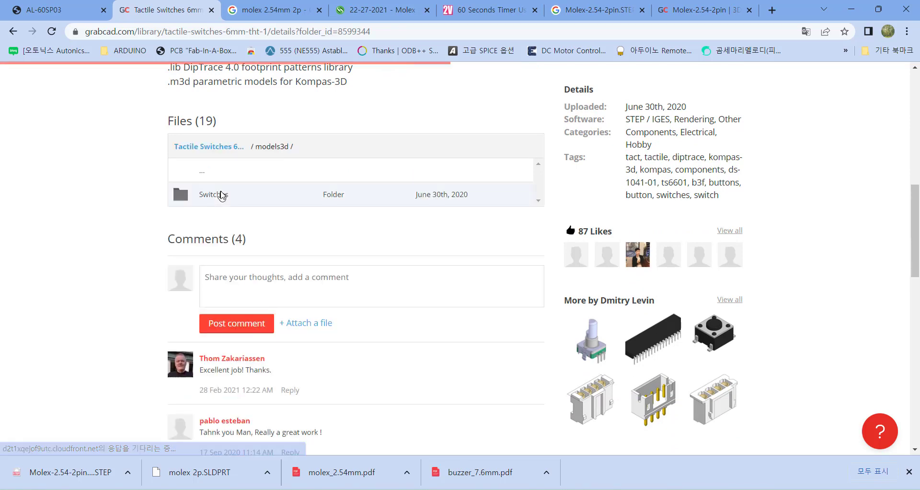
pyautogui.click(223, 195)
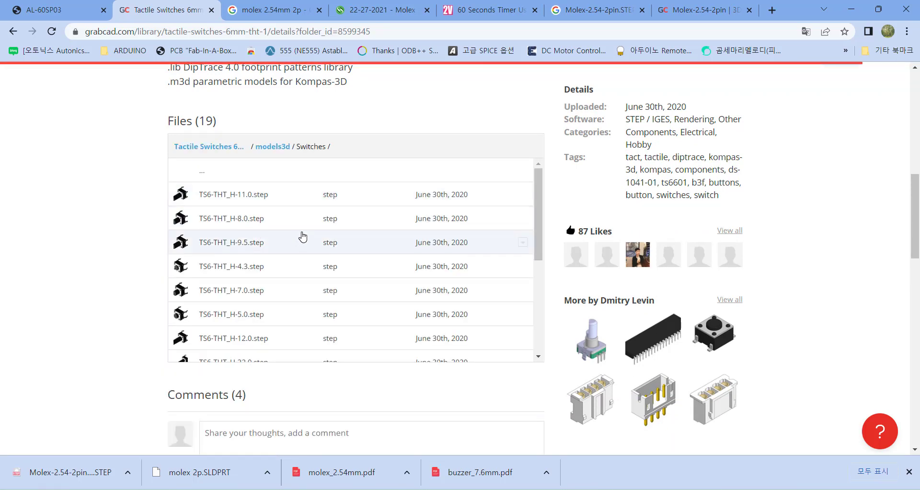
pyautogui.scroll(-4, 285, 238)
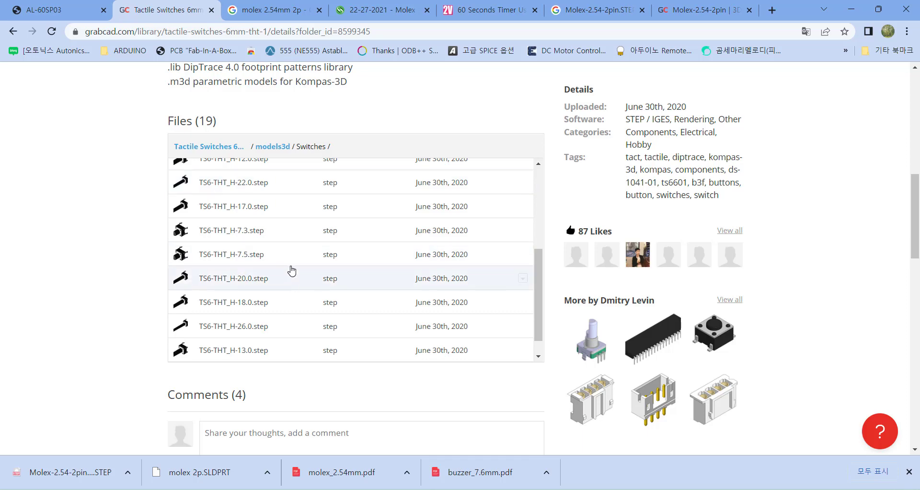
# Switch to Proteus and load TS6-THT_H-4.3.step as the package's 3D mechanical model
pyautogui.moveTo(347, 481)
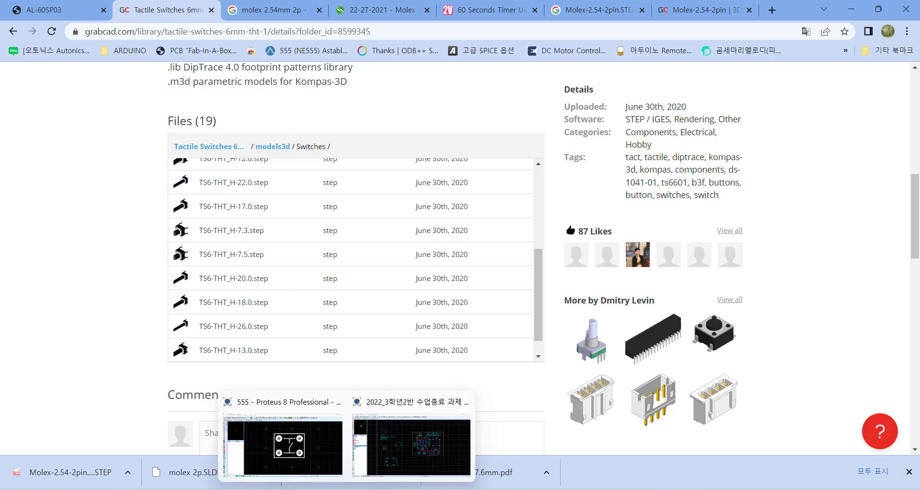
pyautogui.click(287, 441)
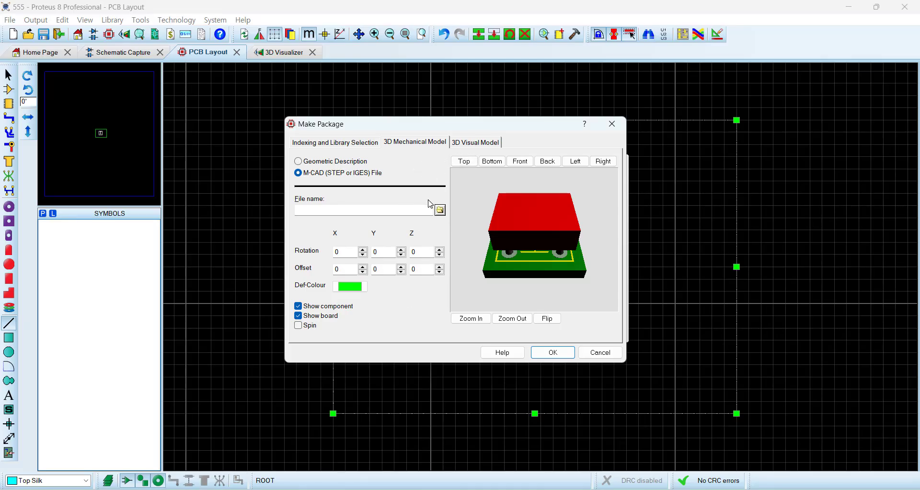
pyautogui.click(439, 210)
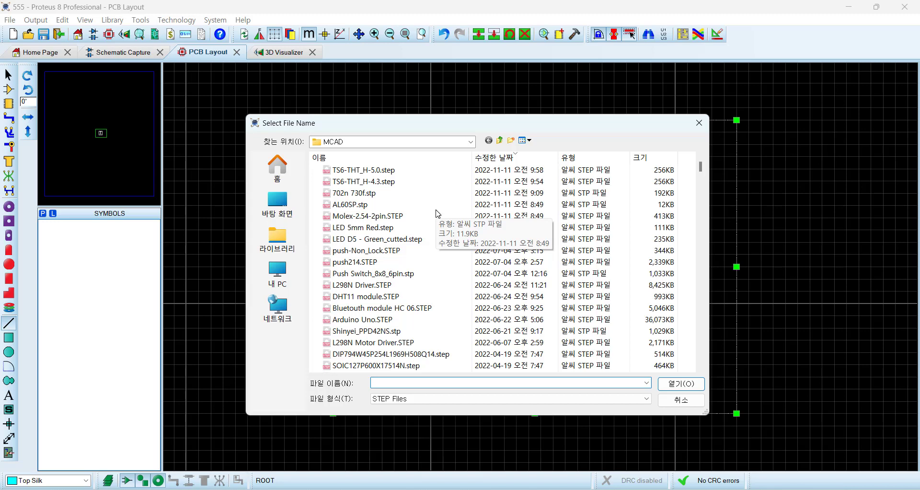
pyautogui.click(373, 171)
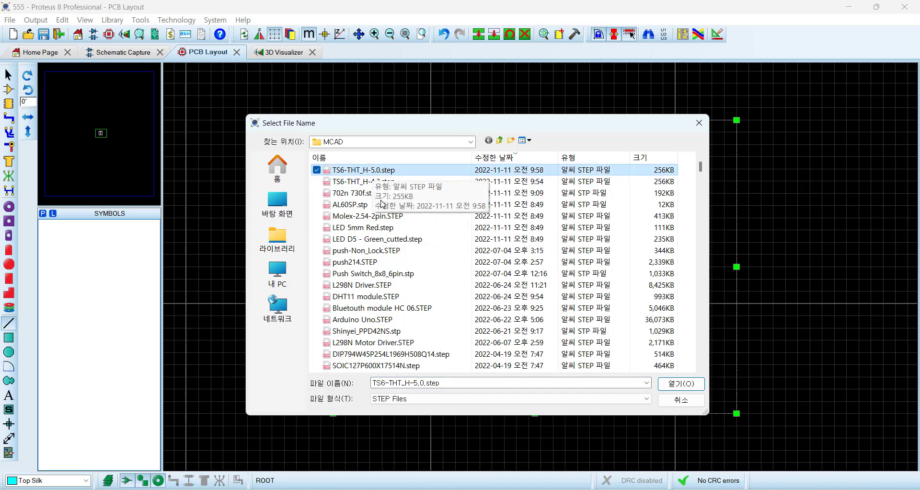
pyautogui.click(379, 183)
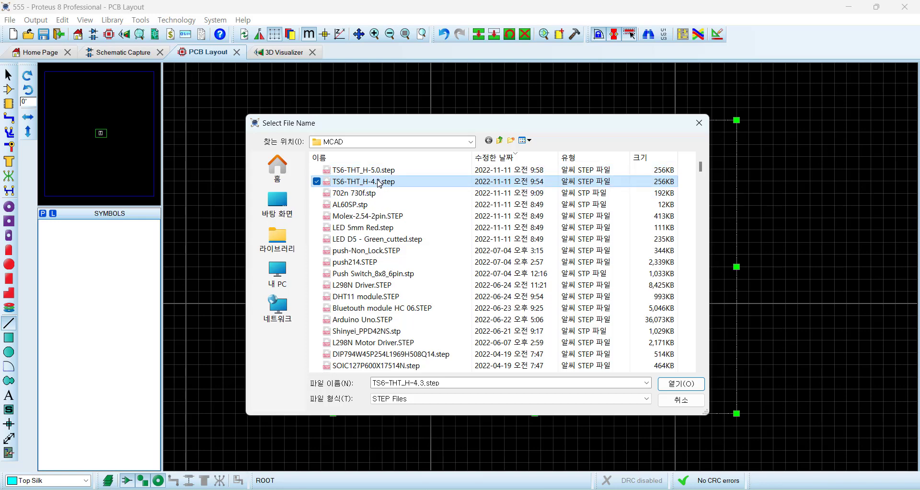
pyautogui.press('Return')
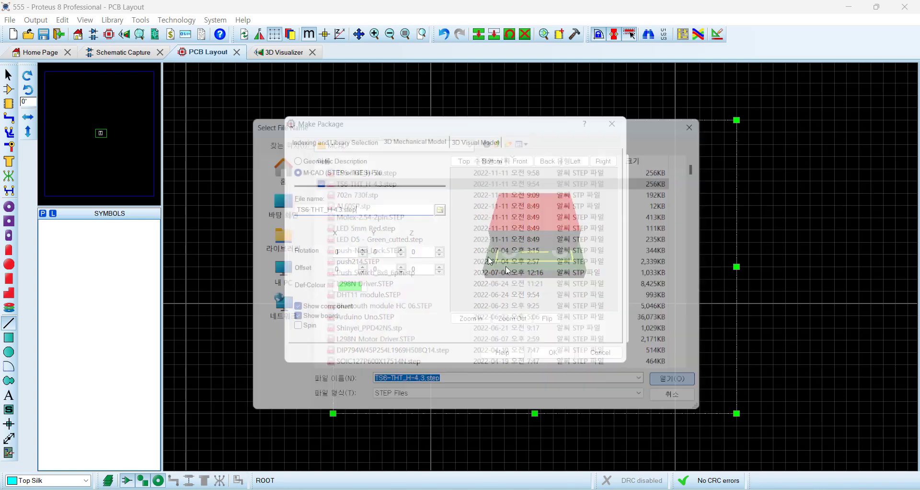
# Check the switch model's placement against the pads and set its X and Y offsets to 3mm
pyautogui.moveTo(498, 265); pyautogui.dragTo(534, 239)
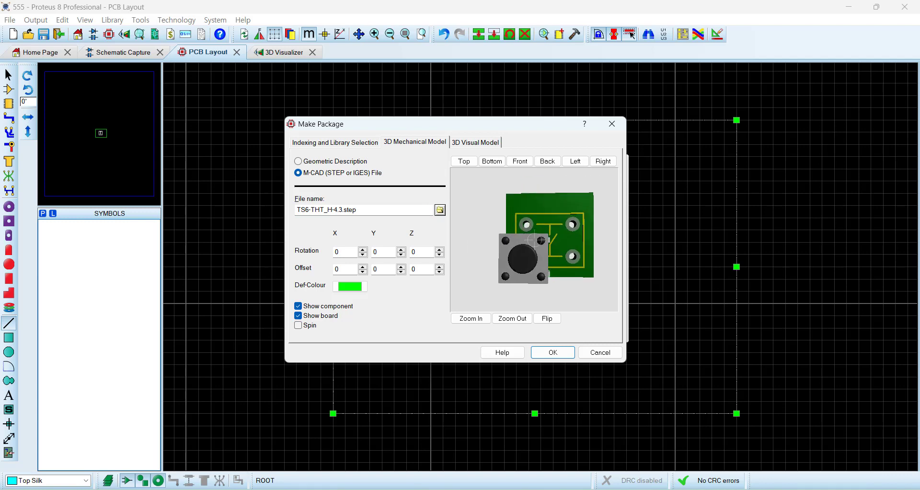
pyautogui.rightClick(535, 239)
pyautogui.middleClick(516, 252)
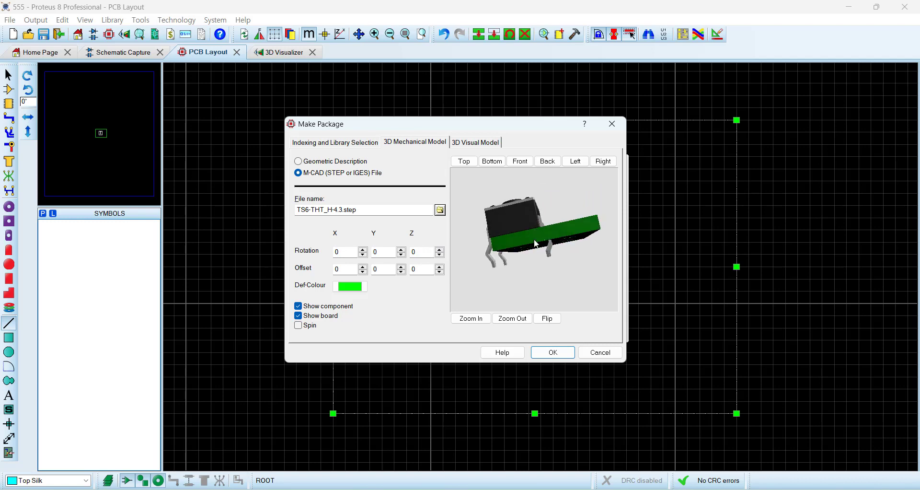
pyautogui.click(464, 166)
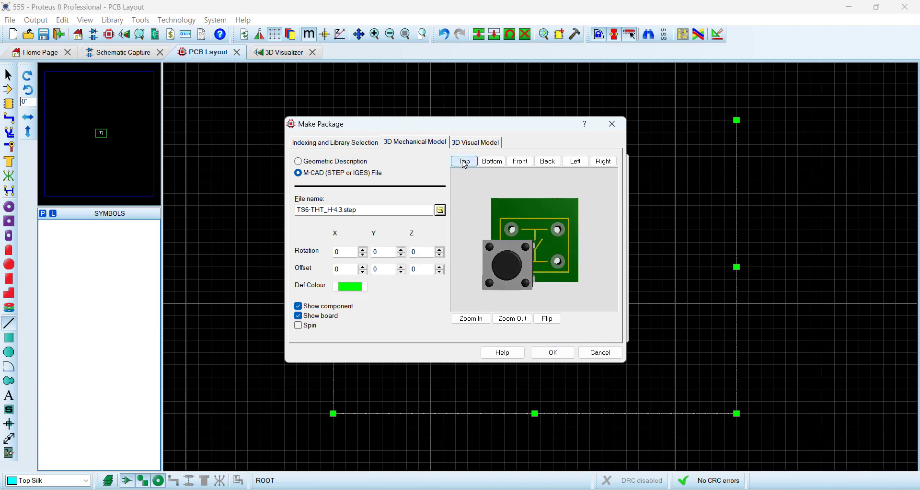
pyautogui.doubleClick(349, 269)
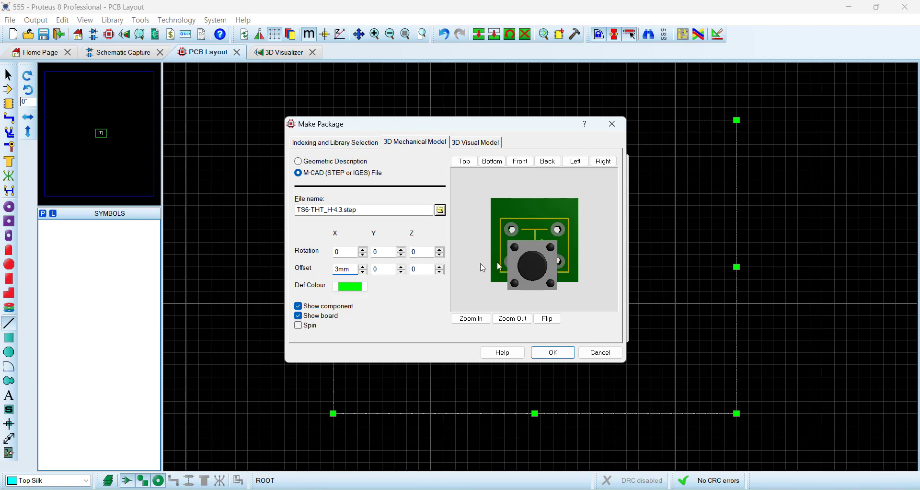
pyautogui.moveTo(545, 253)
pyautogui.mouseDown()
pyautogui.moveTo(501, 242)
pyautogui.moveTo(535, 240)
pyautogui.mouseUp()
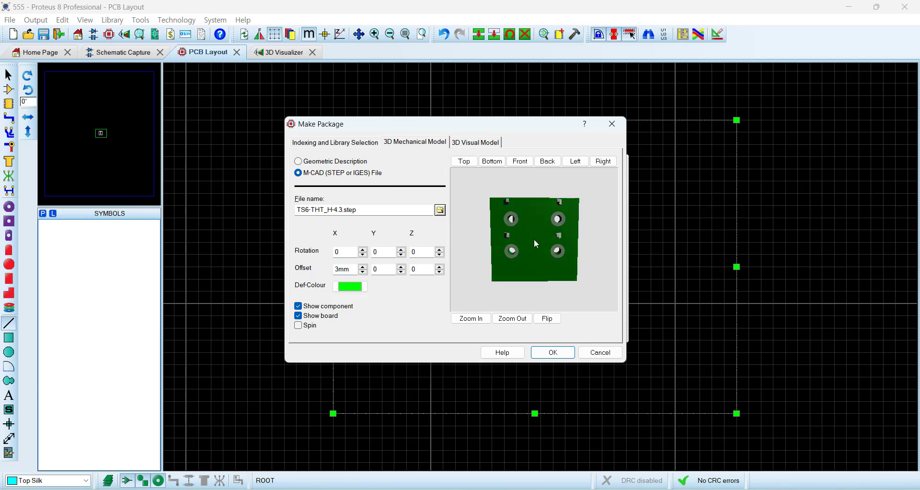
pyautogui.doubleClick(382, 269)
pyautogui.write('3mm')
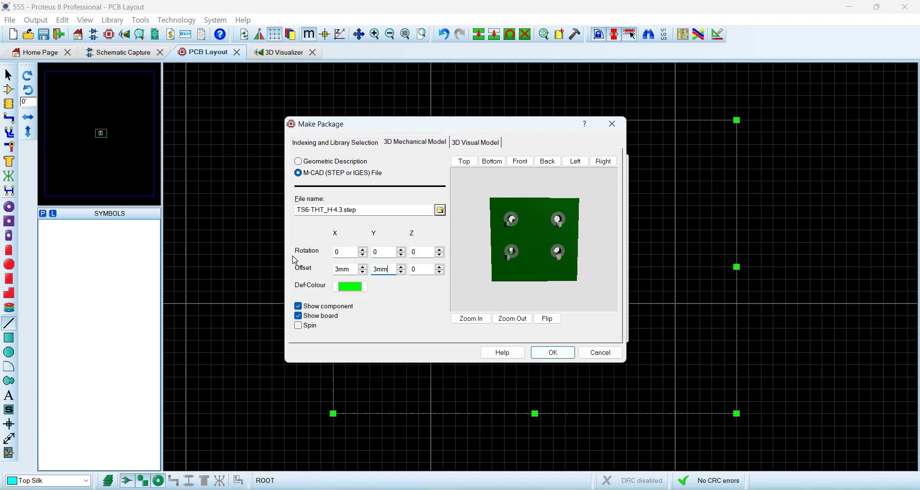
# Inspect the pin alignment with the pads and set the model's X offset to 2.5mm
pyautogui.moveTo(498, 239); pyautogui.dragTo(534, 240)
pyautogui.scroll(3, 534, 240)
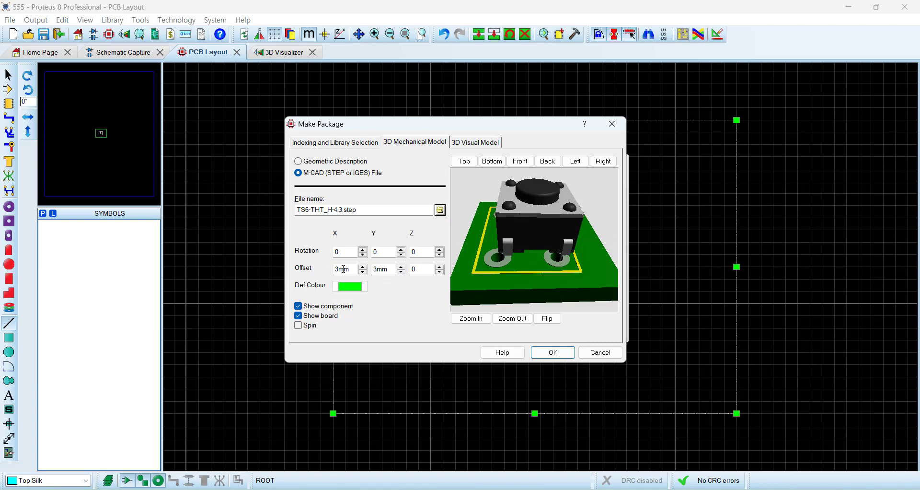
pyautogui.moveTo(340, 270); pyautogui.dragTo(334, 270)
pyautogui.moveTo(556, 254); pyautogui.dragTo(535, 240)
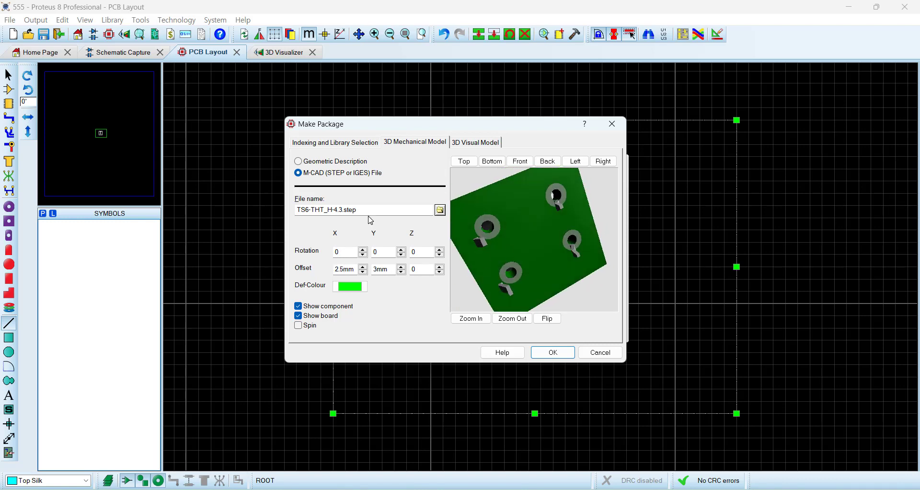
# Switch to Chrome and review the TS6-THT STEP file variants listed in the GrabCAD Switches folder
pyautogui.moveTo(346, 489)
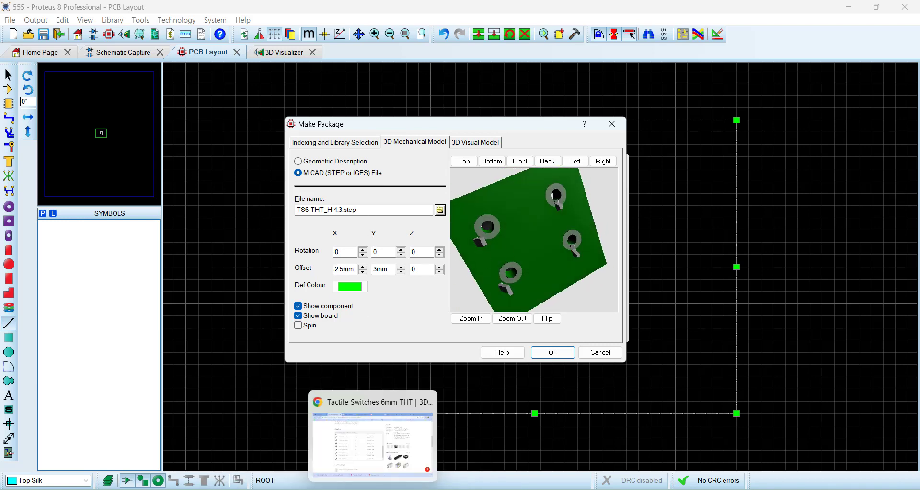
pyautogui.click(372, 489)
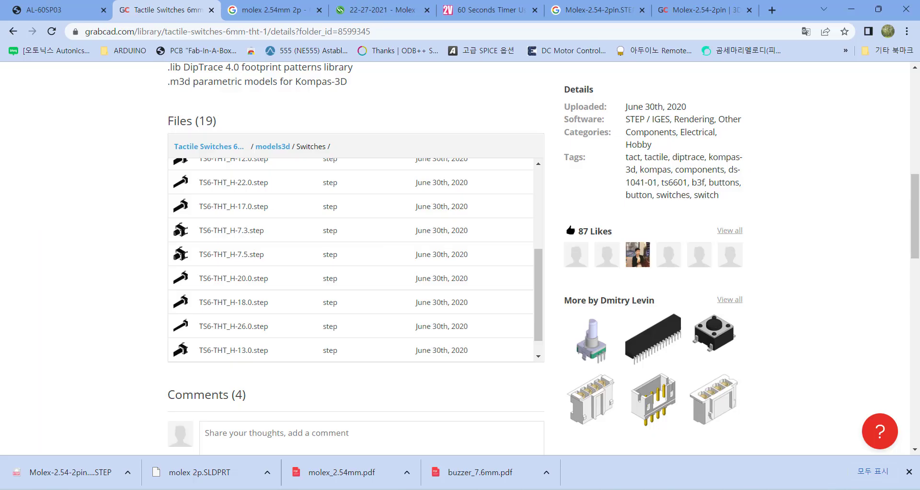
pyautogui.scroll(4, 336, 291)
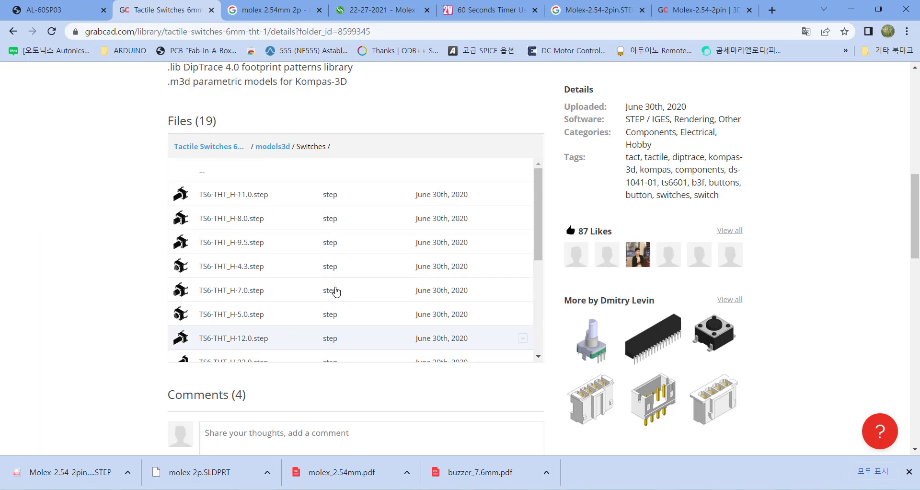
pyautogui.scroll(-2, 337, 291)
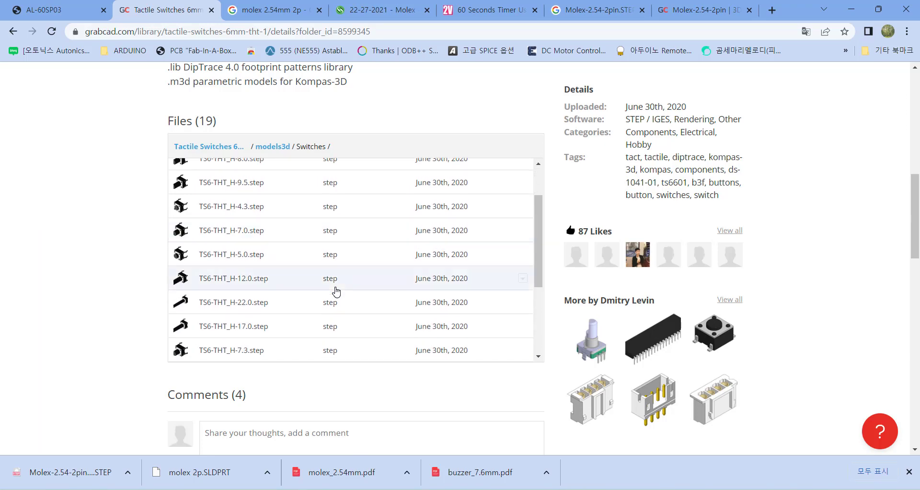
pyautogui.scroll(-6, 337, 291)
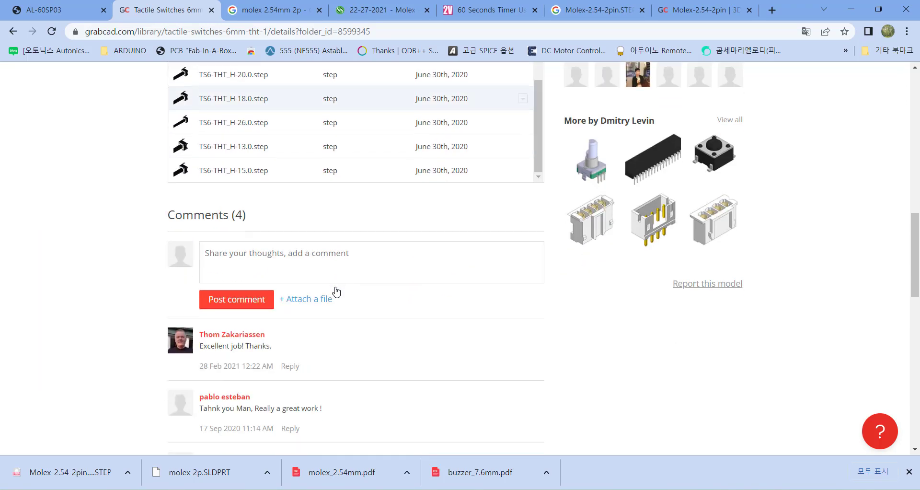
pyautogui.scroll(4, 337, 294)
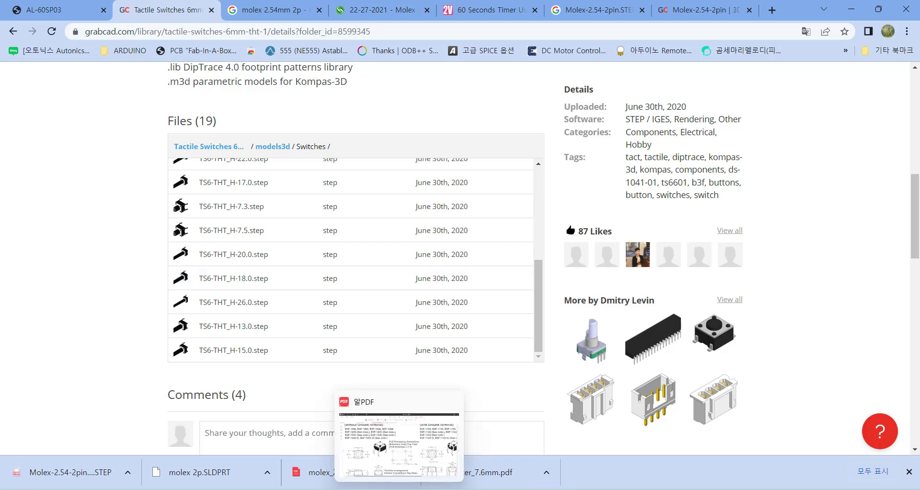
# Check the switch dimensions in the tact_sw_en-b3f.pdf datasheet and compare them with the STEP files on GrabCAD
pyautogui.click(400, 489)
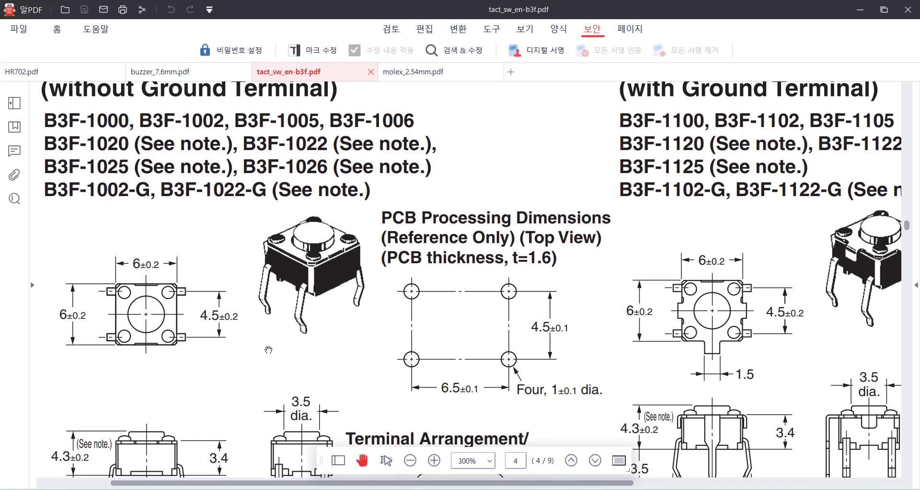
pyautogui.scroll(-2, 327, 319)
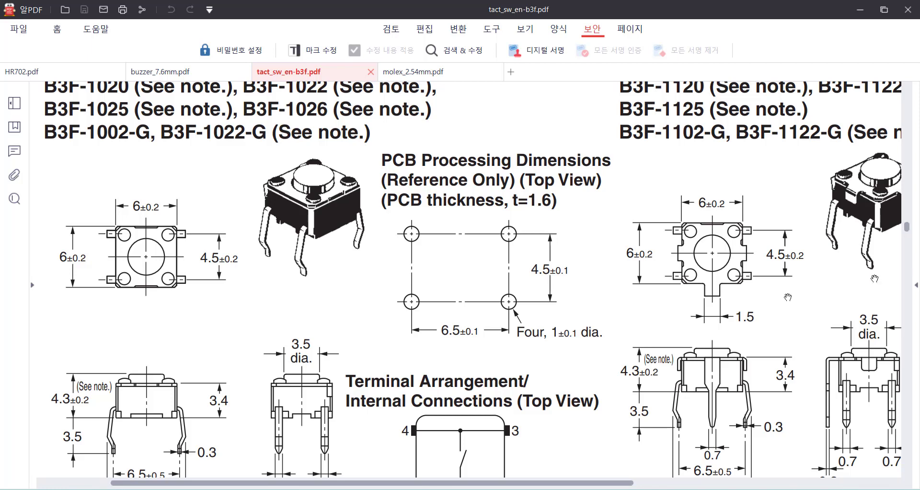
pyautogui.moveTo(386, 460)
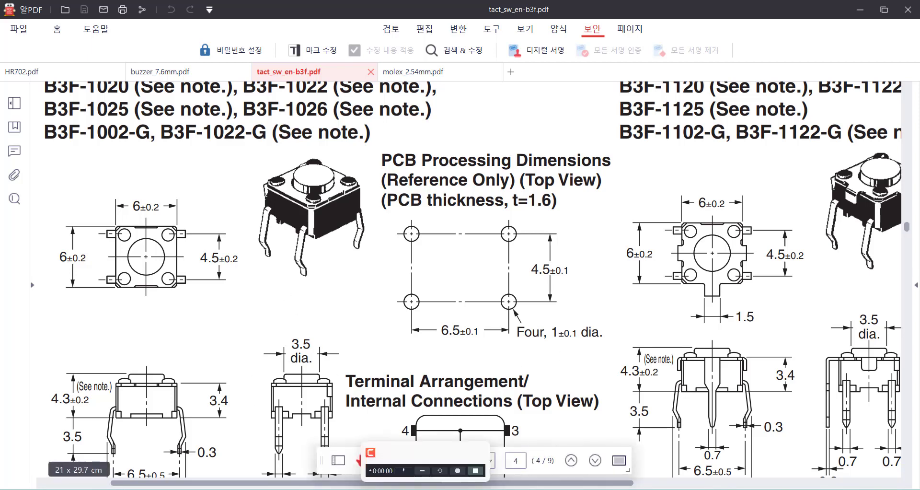
pyautogui.moveTo(373, 487)
pyautogui.click(373, 443)
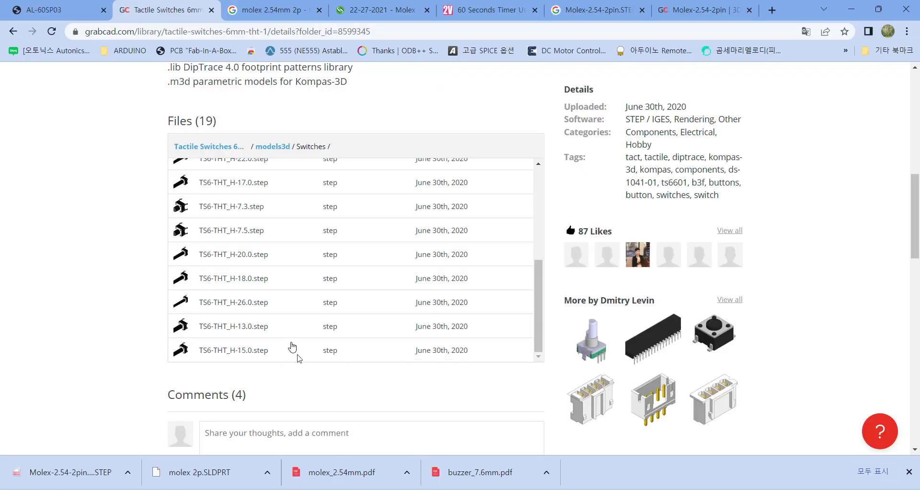
pyautogui.scroll(-1, 290, 279)
pyautogui.scroll(3, 291, 286)
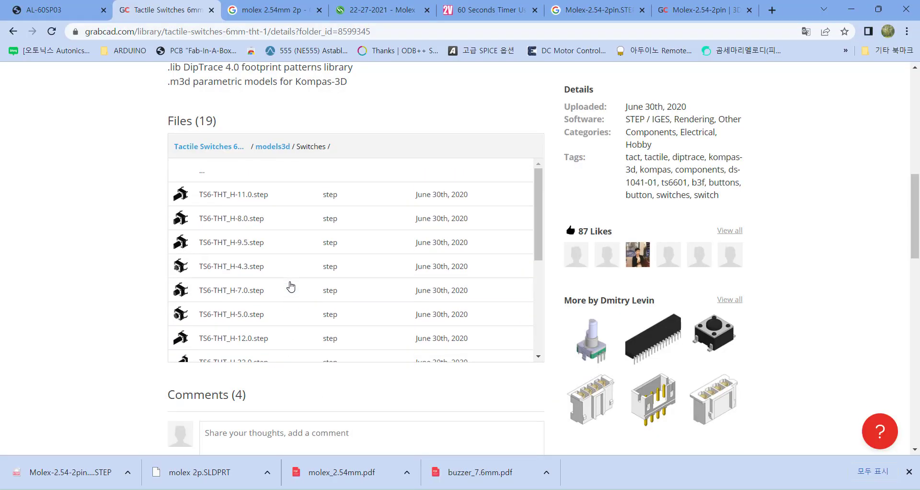
pyautogui.scroll(-2, 291, 286)
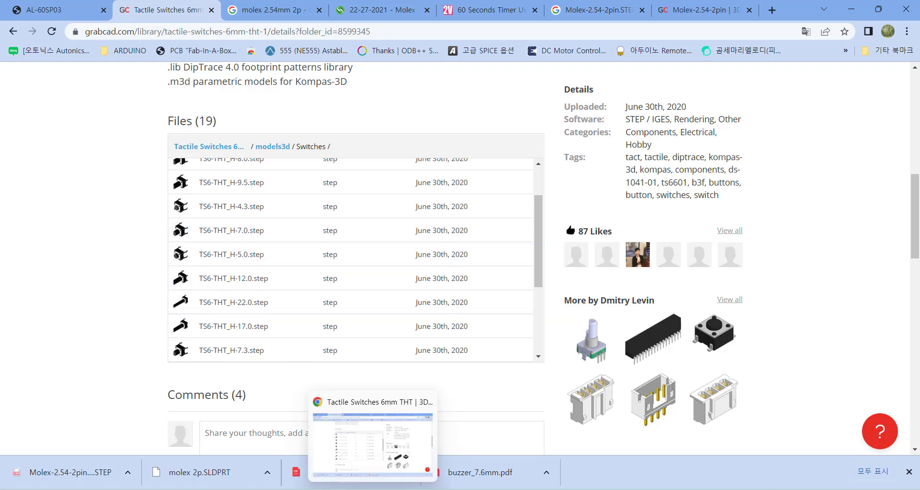
# Switch to Proteus, replace the mechanical model with TS6-THT_H-5.0.step and inspect its pin alignment with the pads
pyautogui.click(347, 489)
pyautogui.click(280, 435)
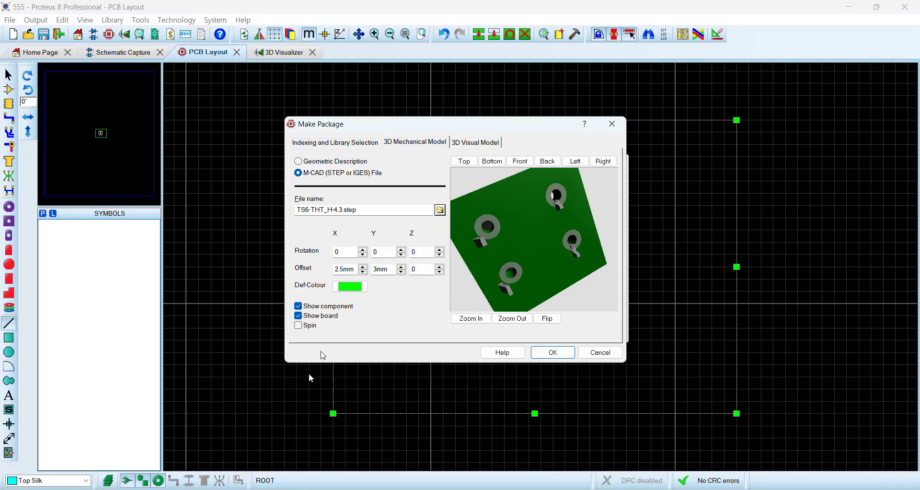
pyautogui.click(440, 210)
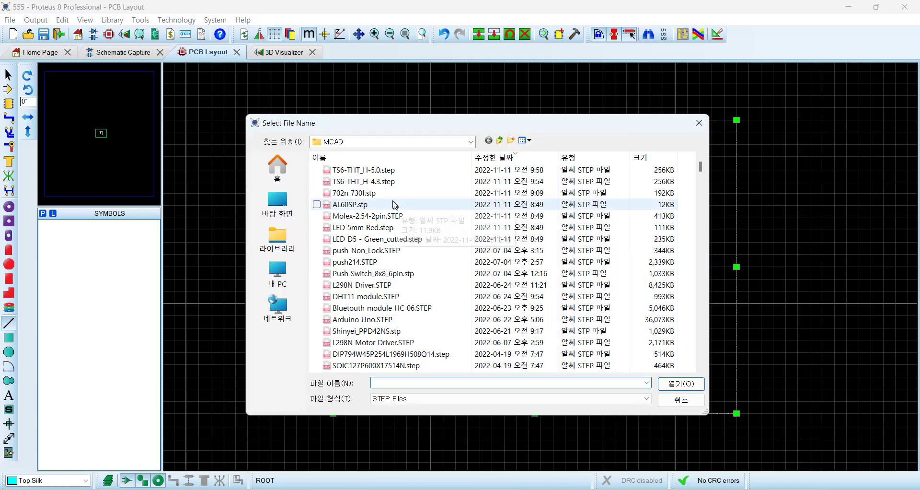
pyautogui.click(365, 170)
pyautogui.click(682, 383)
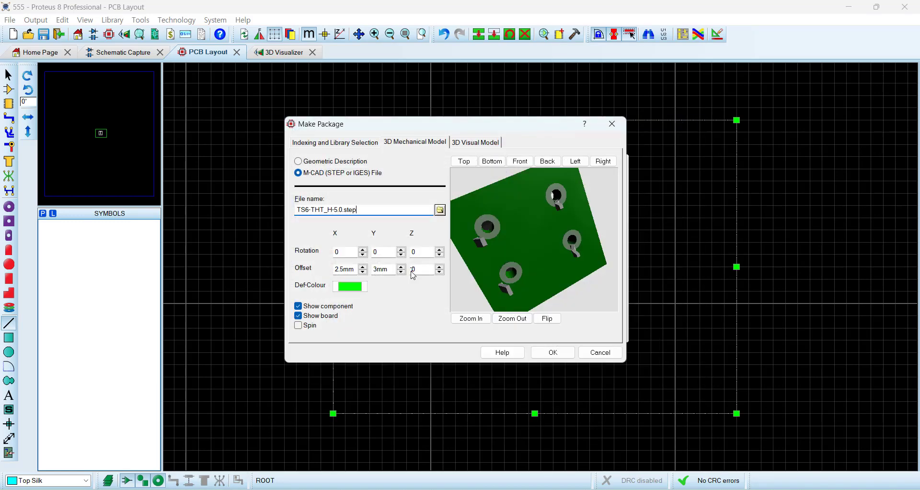
pyautogui.click(464, 161)
pyautogui.moveTo(534, 260); pyautogui.dragTo(535, 239)
pyautogui.click(464, 161)
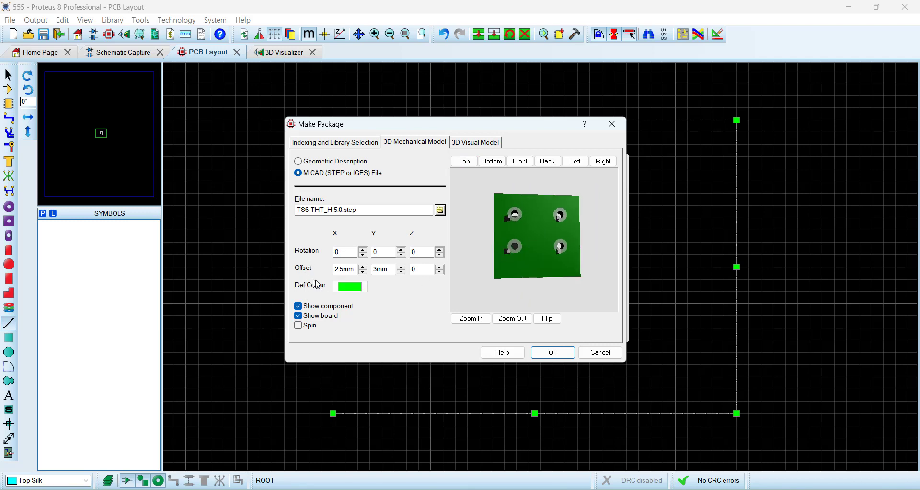
# Set the TS6-THT_H-5.0 model's X offset to 3.5mm and its Y offset to 1.8mm
pyautogui.moveTo(344, 270); pyautogui.dragTo(334, 270)
pyautogui.write('3')
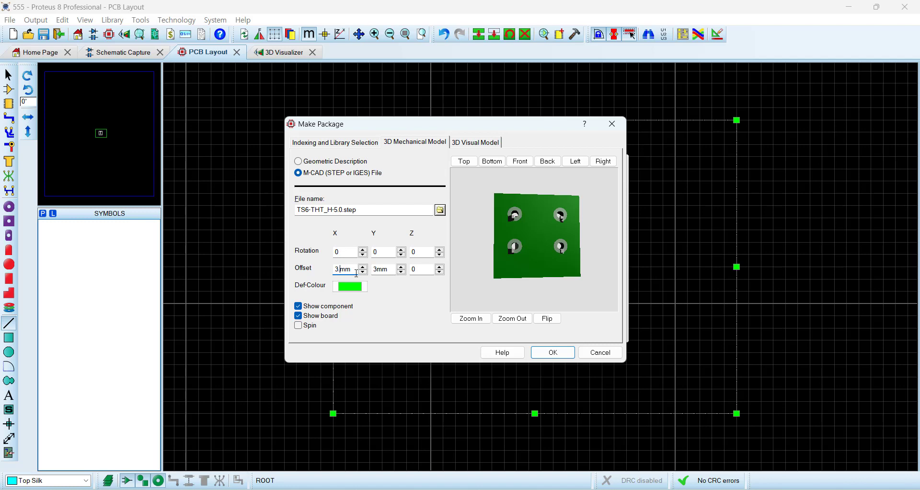
pyautogui.write('.5')
pyautogui.press('Tab')
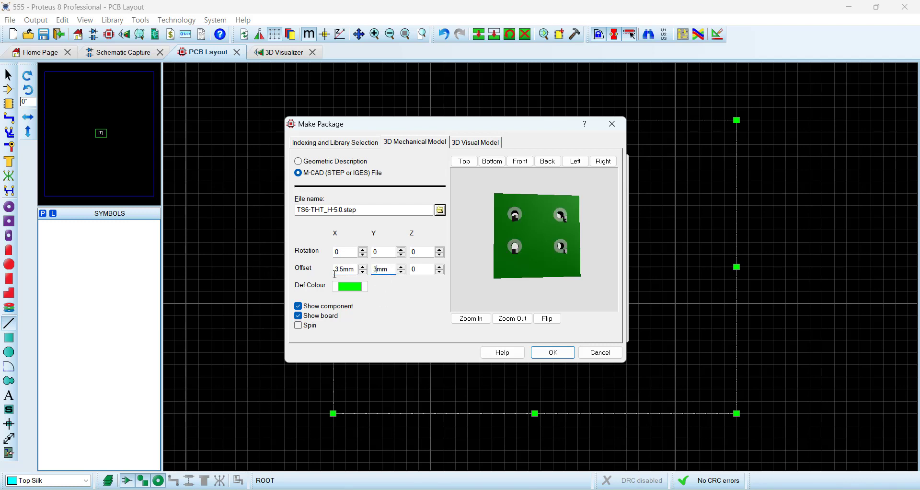
pyautogui.write('.5')
pyautogui.write('-')
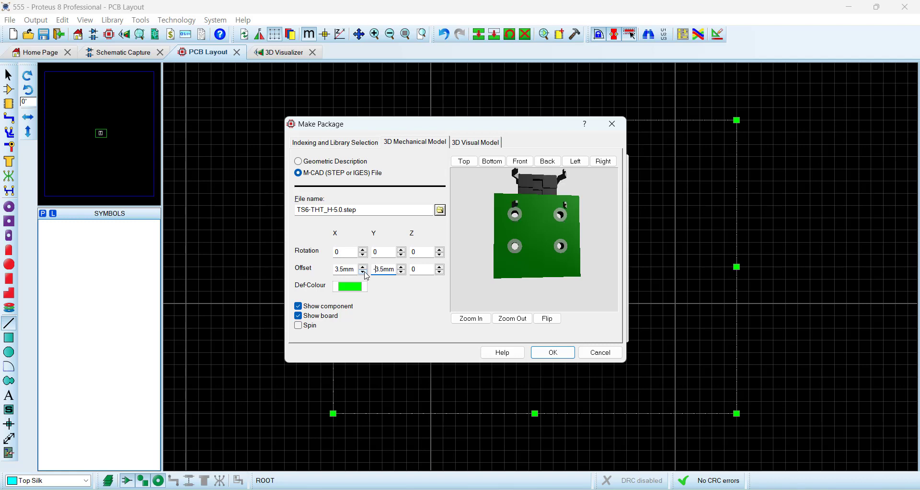
pyautogui.press('Delete')
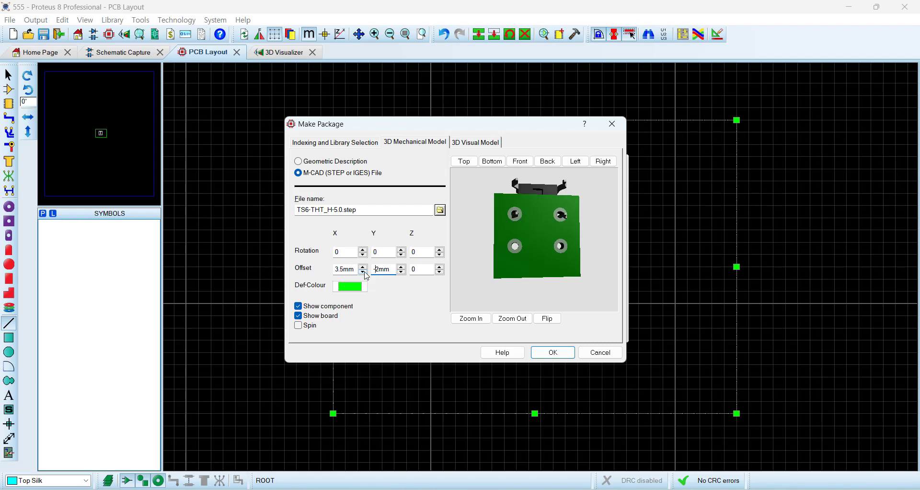
pyautogui.press('Left')
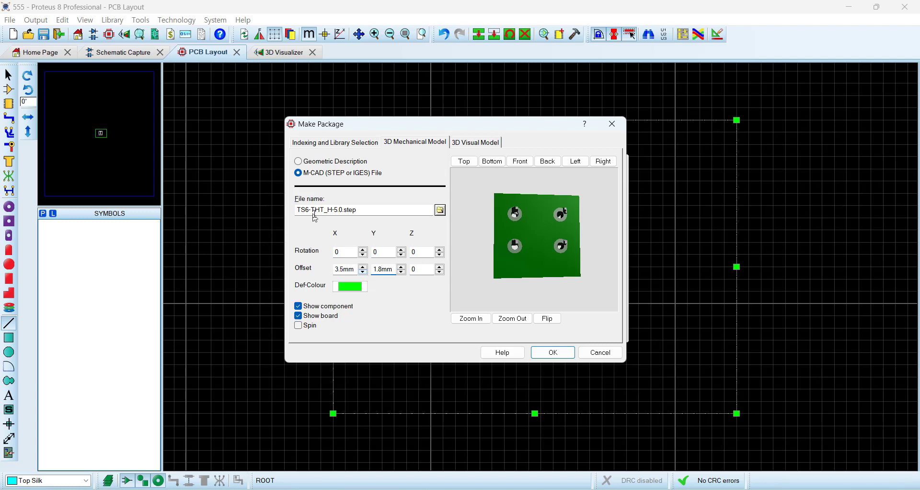
# Inspect the pins against the pad holes from an angle and set the model's X offset to 3.2mm
pyautogui.moveTo(589, 232); pyautogui.dragTo(602, 265)
pyautogui.moveTo(499, 262); pyautogui.dragTo(496, 259)
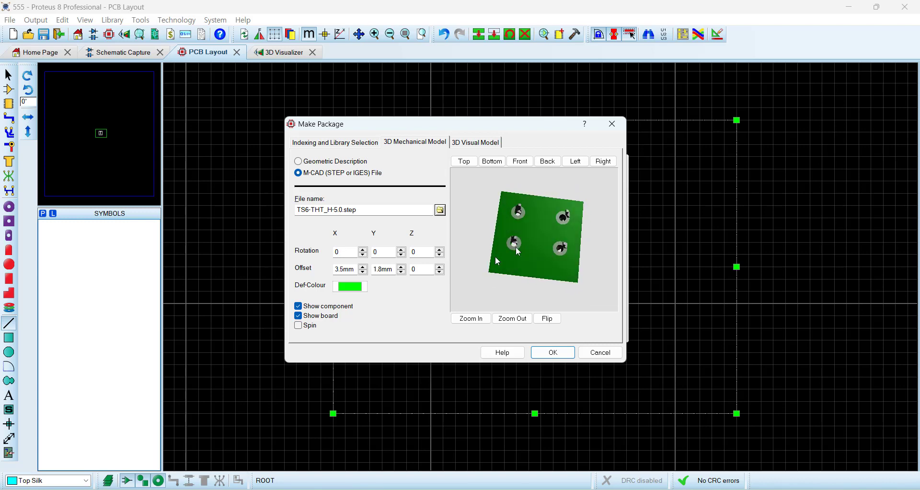
pyautogui.click(382, 267)
pyautogui.click(345, 269)
pyautogui.click(502, 243)
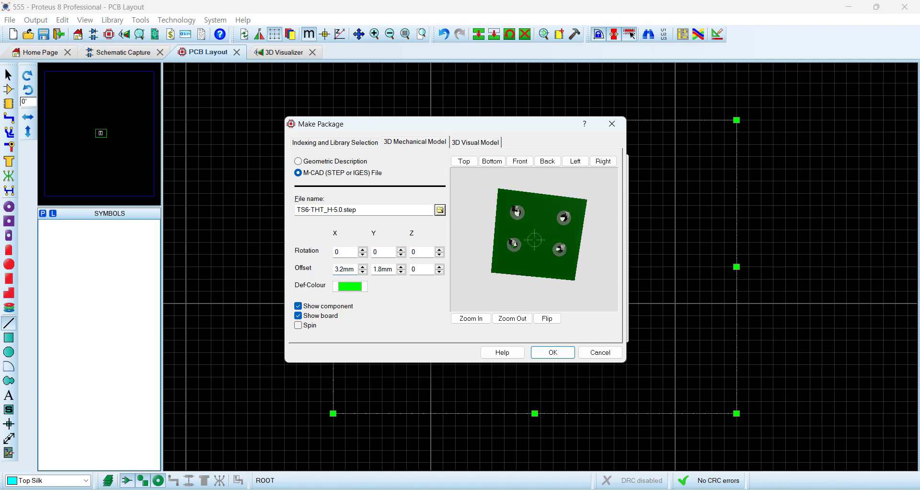
# Fine-tune the model's position with a Y offset of 1.9mm and an X offset of 3.1mm
pyautogui.scroll(2, 501, 243)
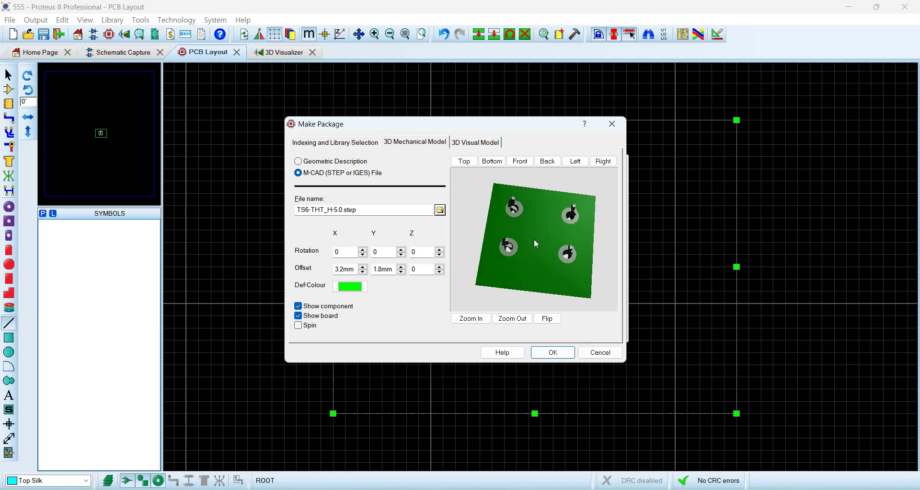
pyautogui.click(381, 269)
pyautogui.click(345, 271)
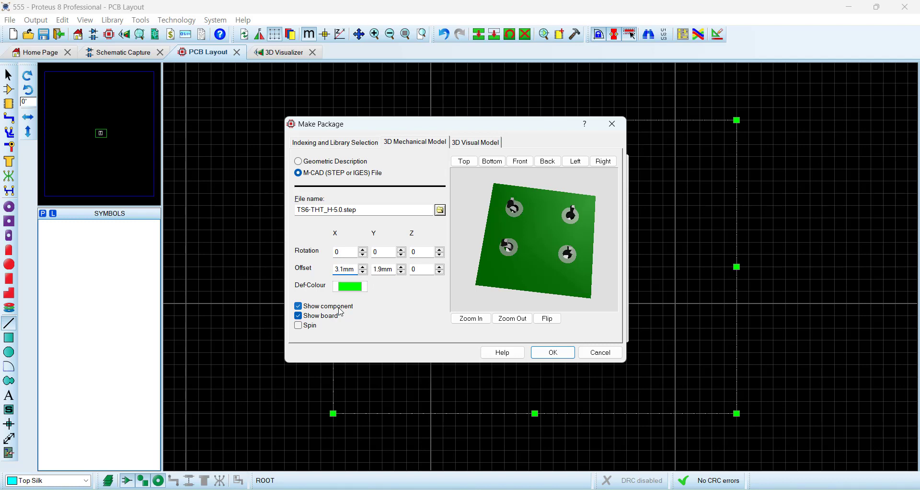
# Check the switch model from the top and underside of the board and set its Y offset to 2.3mm
pyautogui.click(465, 161)
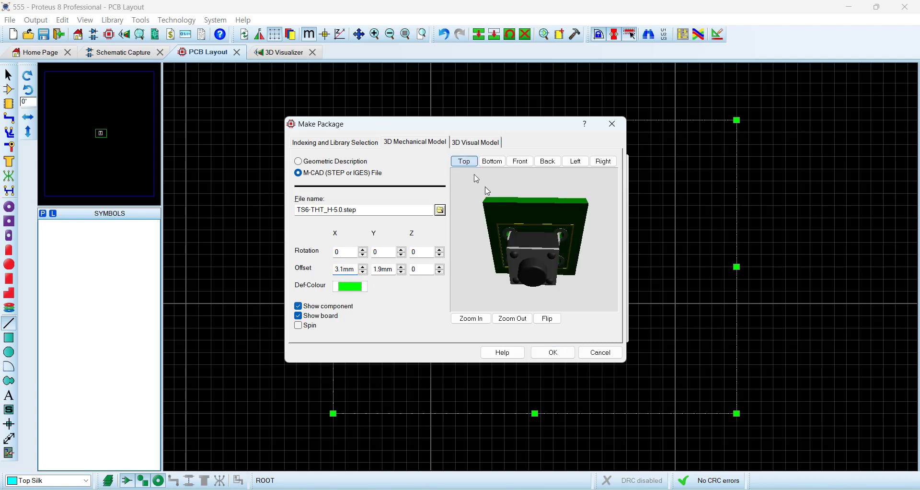
pyautogui.moveTo(538, 260); pyautogui.dragTo(535, 191)
pyautogui.click(462, 166)
pyautogui.moveTo(535, 239); pyautogui.dragTo(535, 243)
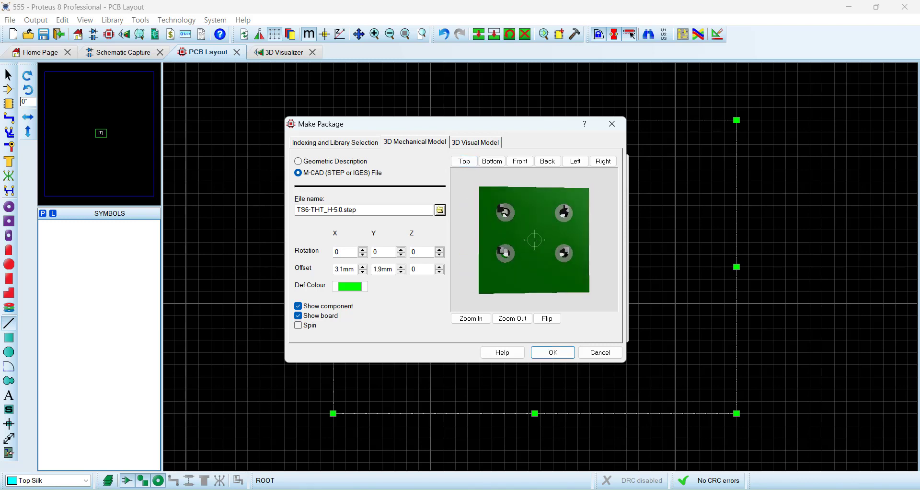
pyautogui.moveTo(382, 269); pyautogui.dragTo(373, 269)
pyautogui.write('2')
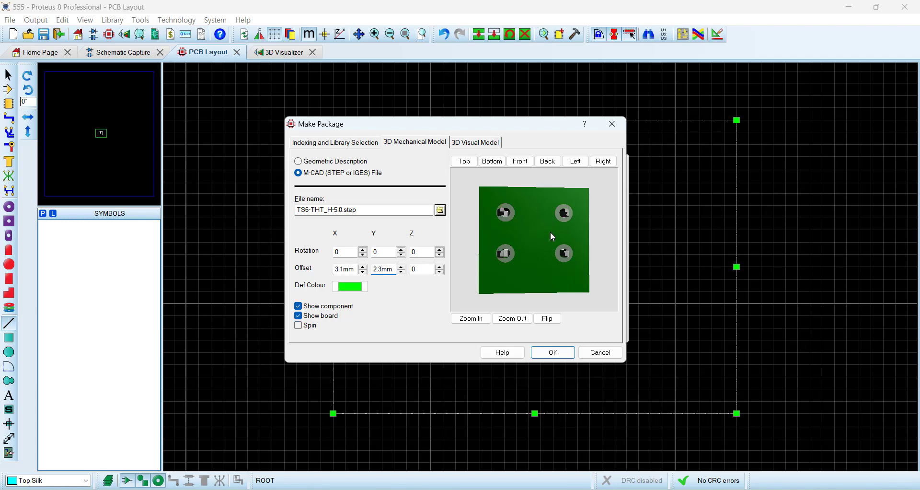
# Set the model's X offset to 3.3mm and check how the pins sit in the pad holes
pyautogui.moveTo(550, 232); pyautogui.dragTo(535, 240)
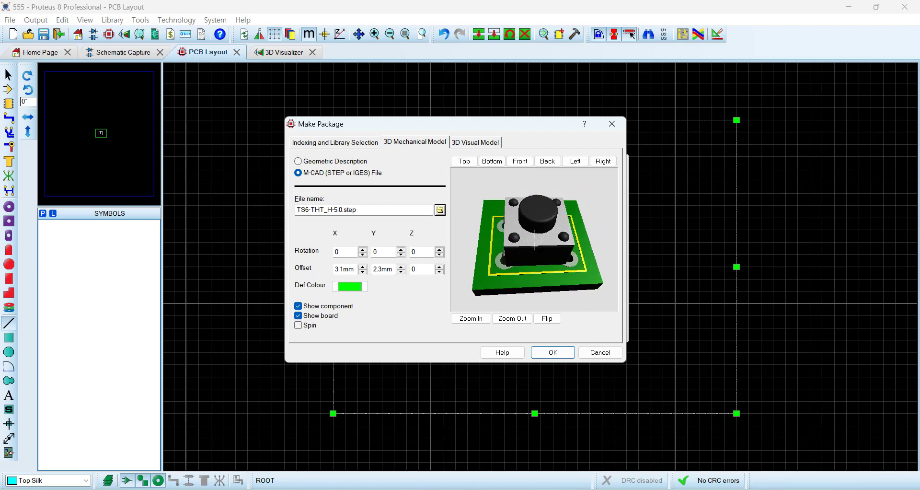
pyautogui.click(343, 269)
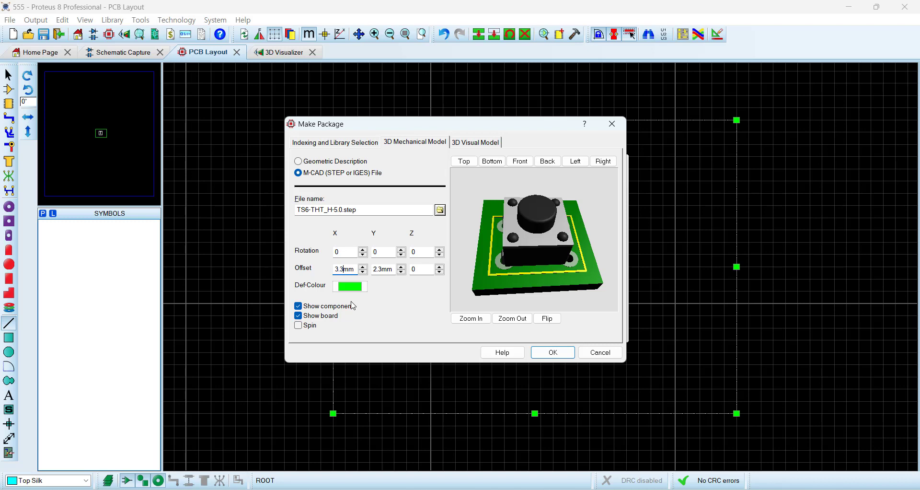
pyautogui.click(546, 274)
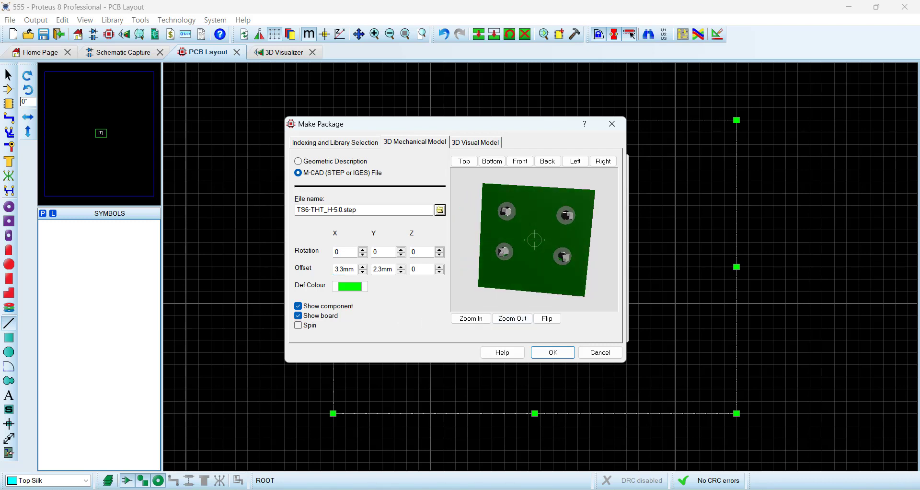
pyautogui.click(534, 242)
# Compare the board preview with the component hidden and shown, and examine the pins passing through the pads up close
pyautogui.click(462, 162)
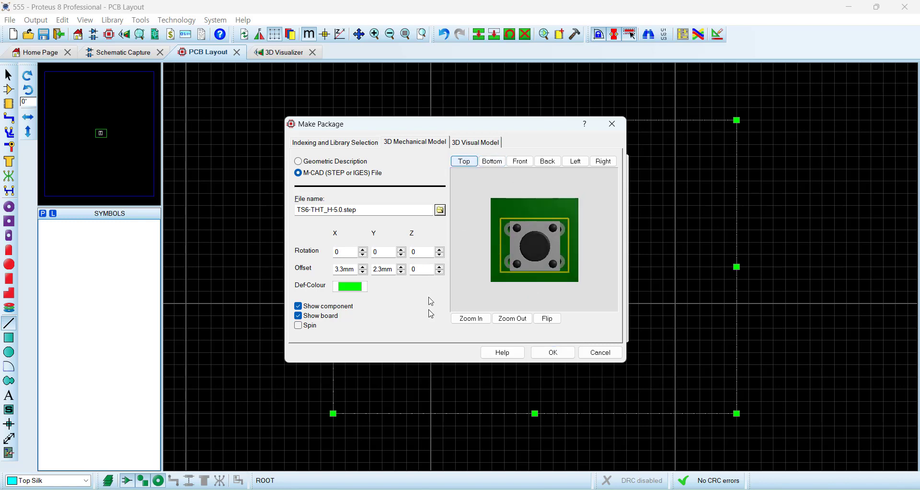
pyautogui.click(298, 306)
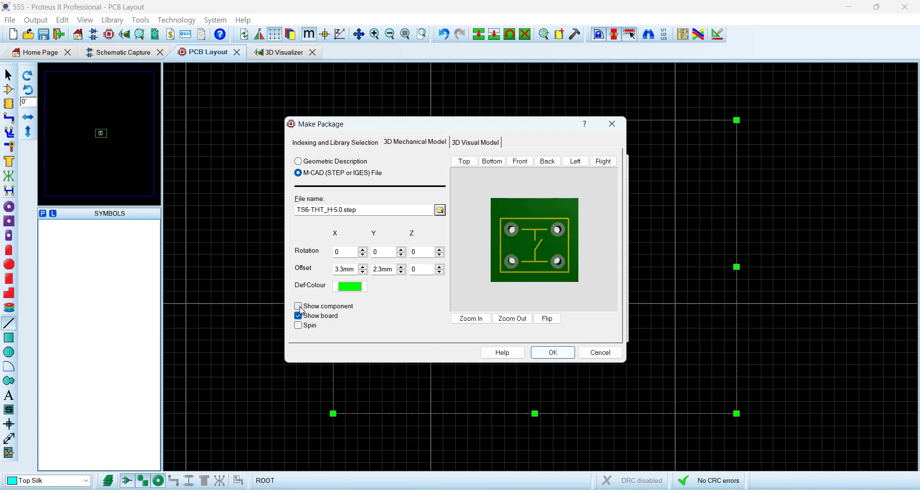
pyautogui.click(298, 307)
pyautogui.moveTo(539, 240)
pyautogui.mouseDown()
pyautogui.moveTo(539, 184)
pyautogui.moveTo(538, 222)
pyautogui.moveTo(515, 222)
pyautogui.moveTo(530, 238)
pyautogui.moveTo(485, 231)
pyautogui.moveTo(535, 226)
pyautogui.moveTo(531, 262)
pyautogui.moveTo(534, 243)
pyautogui.mouseUp()
pyautogui.scroll(4, 534, 239)
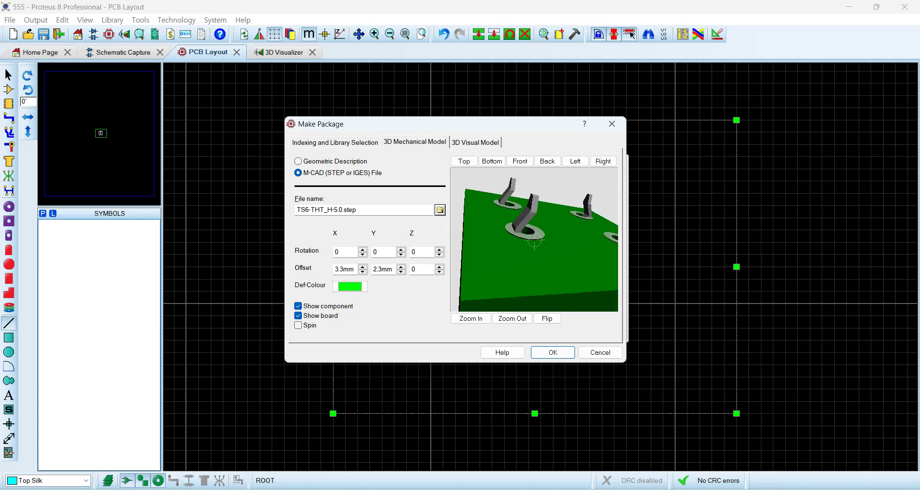
# Review the indexing details and save the TACT-B3F package to the USERPKG library
pyautogui.click(463, 162)
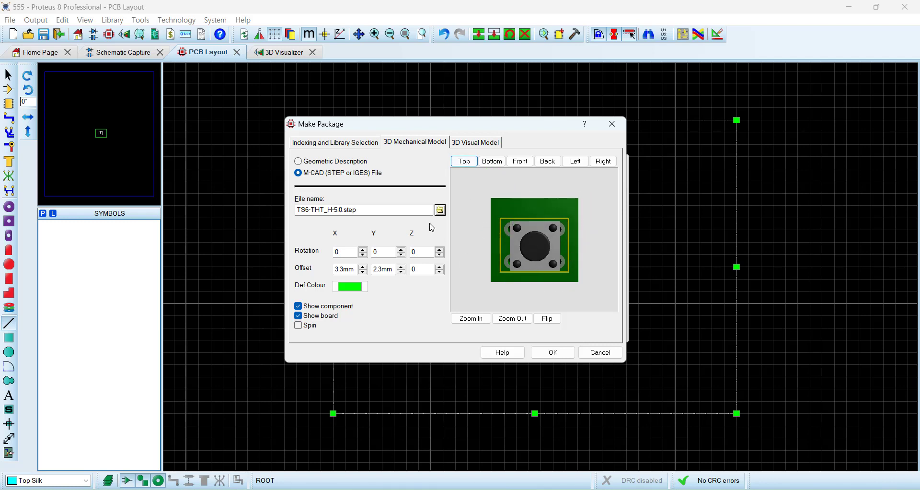
pyautogui.click(325, 143)
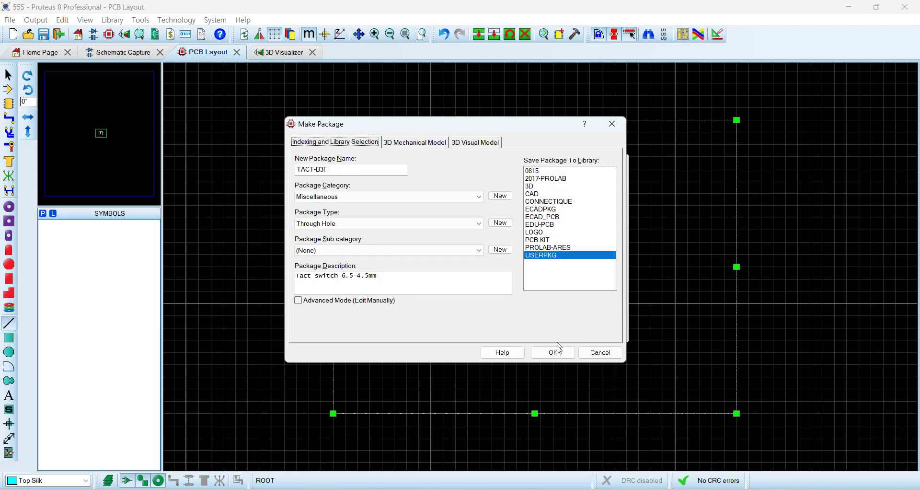
pyautogui.click(546, 352)
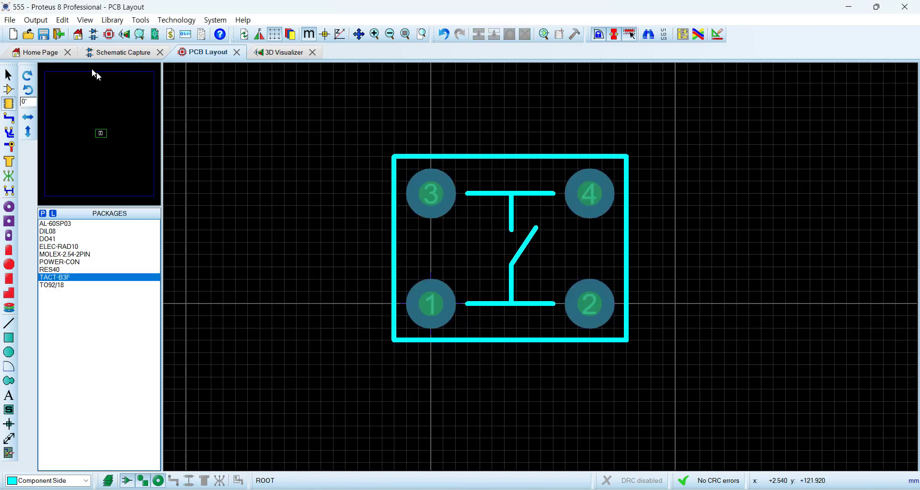
# Switch to the MAKE PACKAGE project's 3D Visualizer and compare its board with components shown and hidden
pyautogui.hotkey('alt', 'Tab')
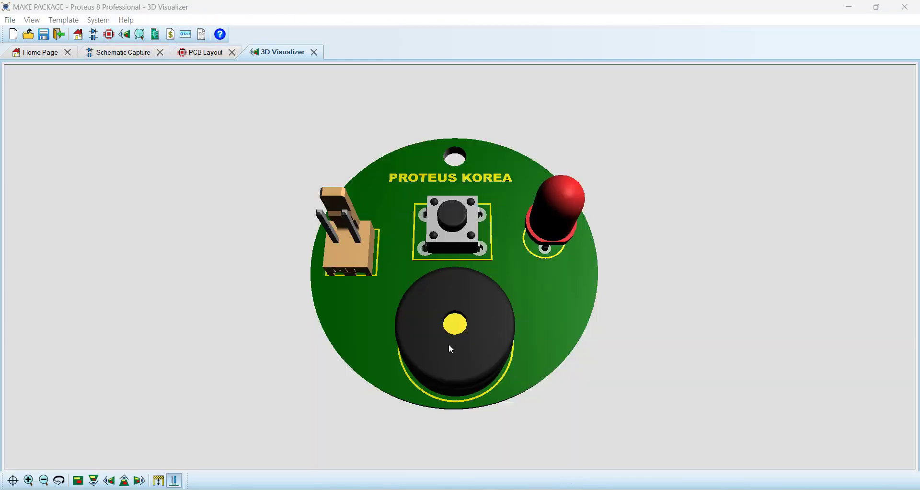
pyautogui.scroll(3, 451, 349)
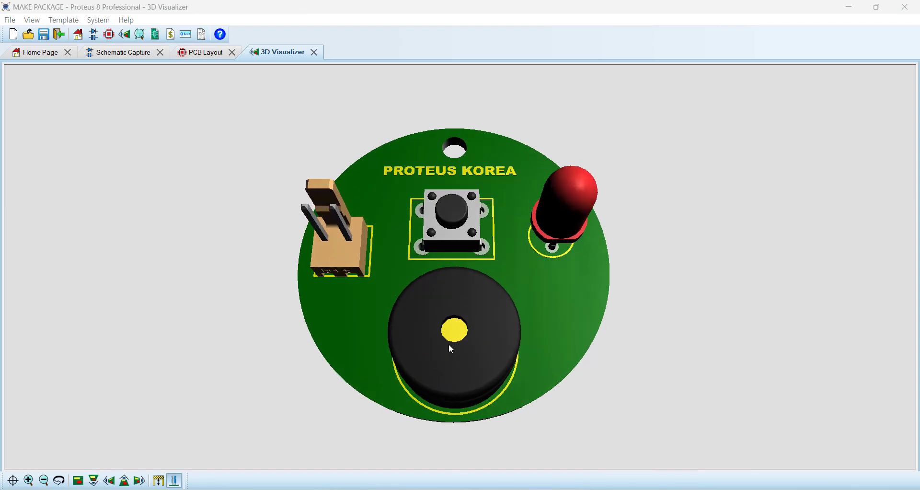
pyautogui.click(174, 480)
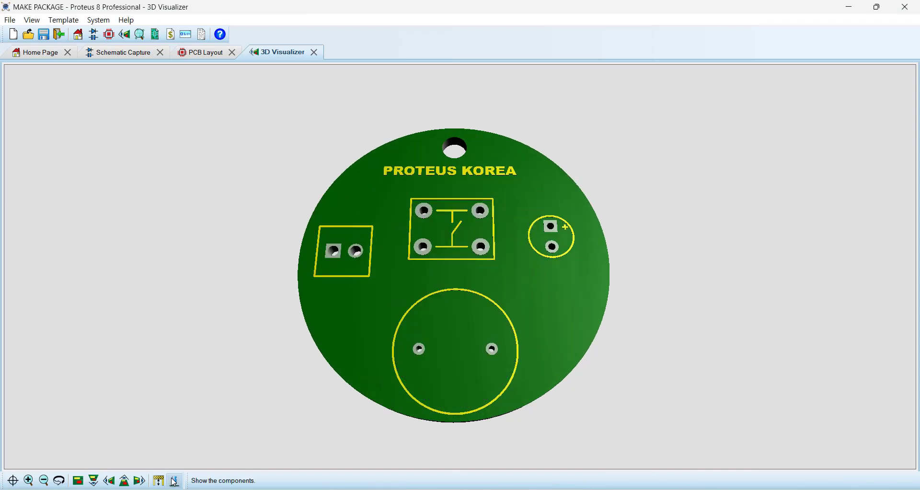
pyautogui.click(174, 481)
pyautogui.click(174, 480)
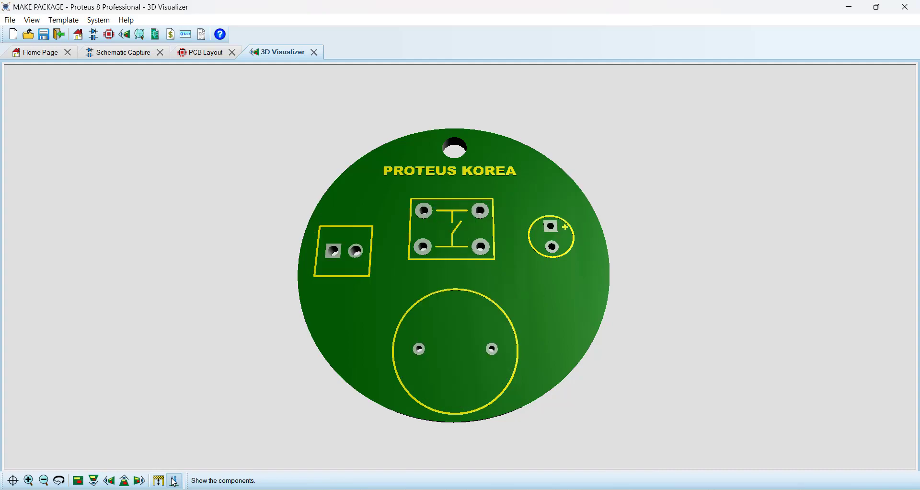